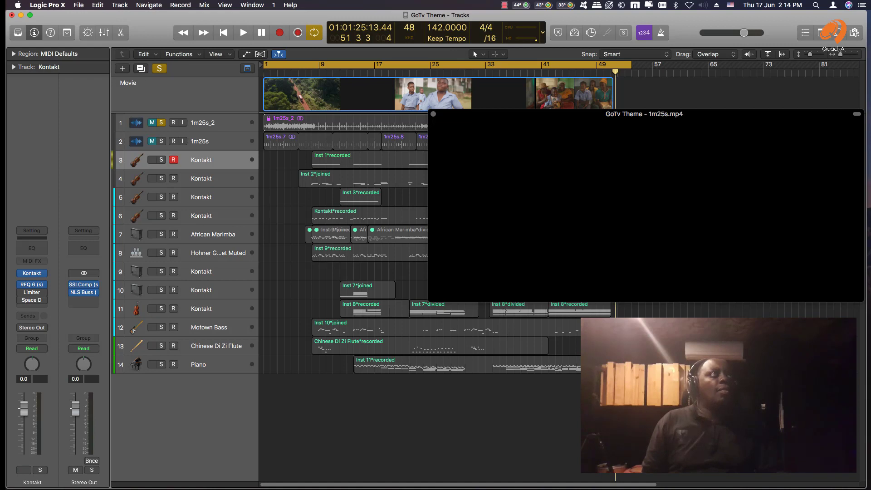
key("g")
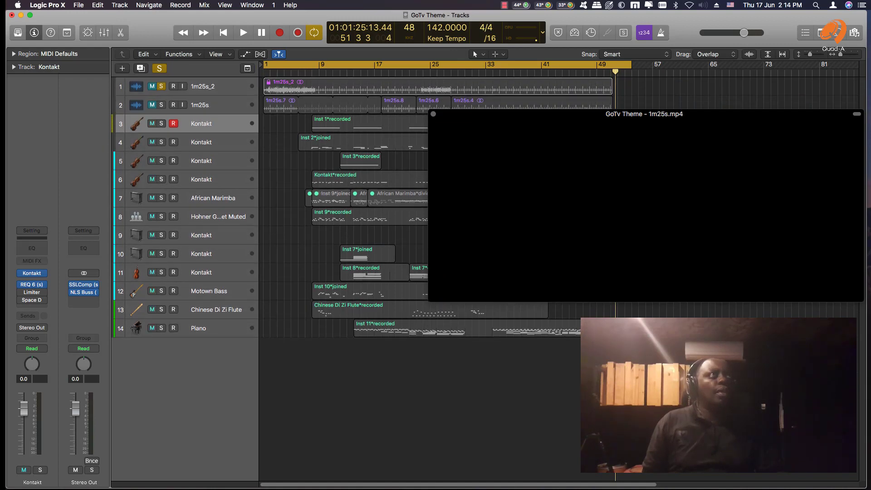
key("g")
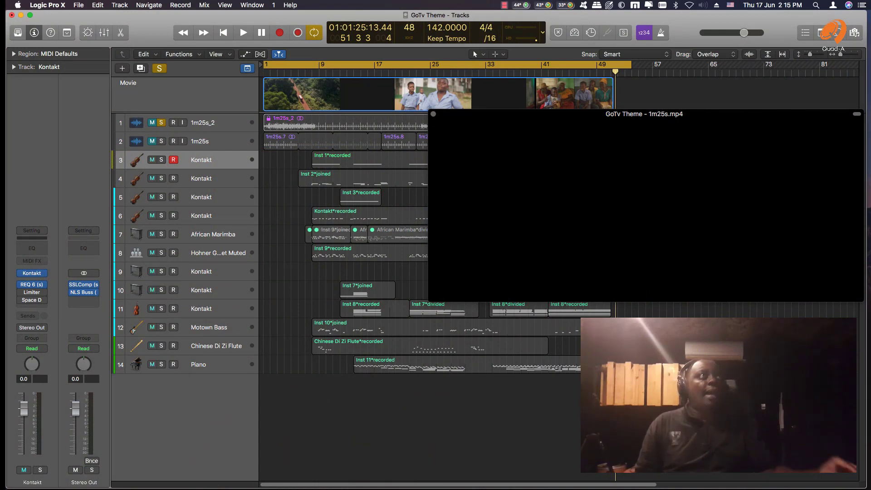
Step: Select the African Marimba track and enlarge the height of all tracks
left_click(213, 234)
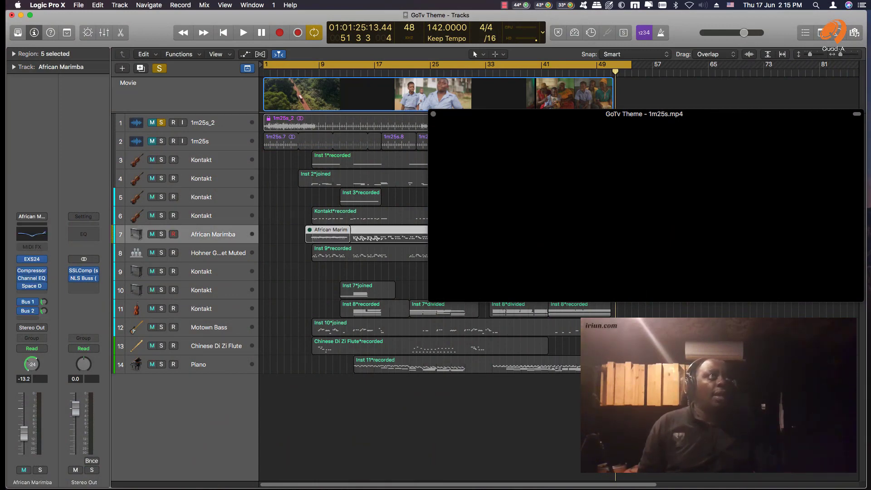
key("super+Down")
key("super+Down")
key("super+Down")
key("super+Down")
key("super+Down")
key("super+Down")
key("super+Down")
key("super+Down")
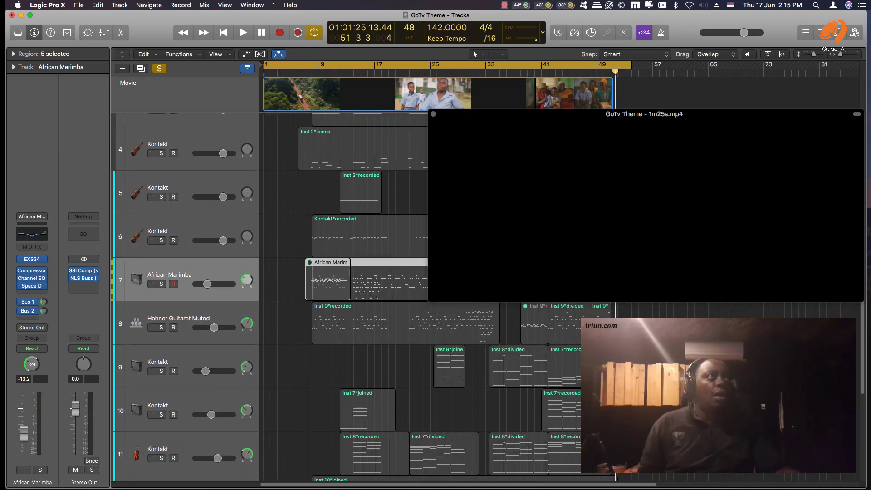
Step: Turn off solo on the 1m25s_2 track and unmute the selected African Marimba regions
scroll(345, 317, "up", 5)
scroll(345, 318, "up", 1)
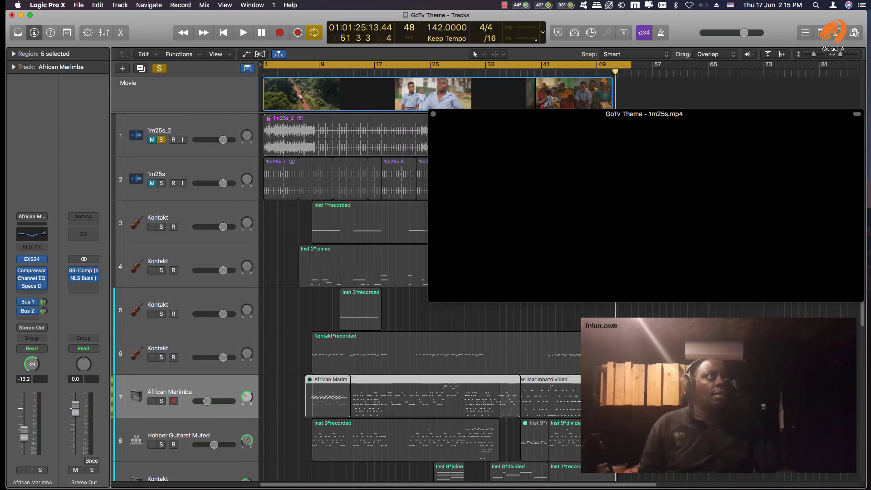
left_click(161, 140)
scroll(345, 318, "down", 2)
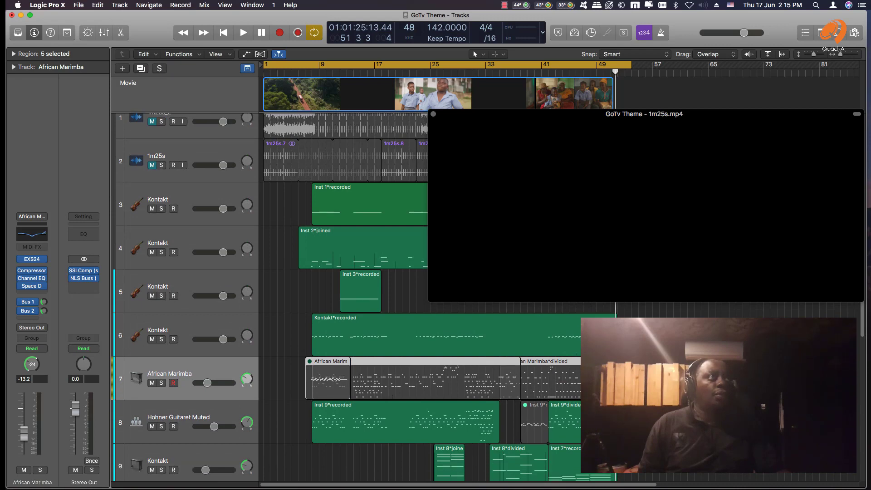
scroll(345, 317, "up", 1)
scroll(345, 318, "up", 1)
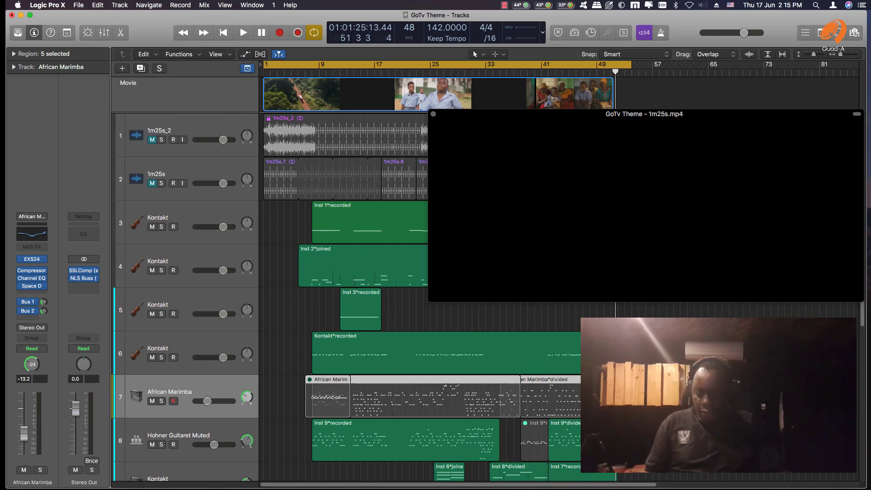
key("ctrl+m")
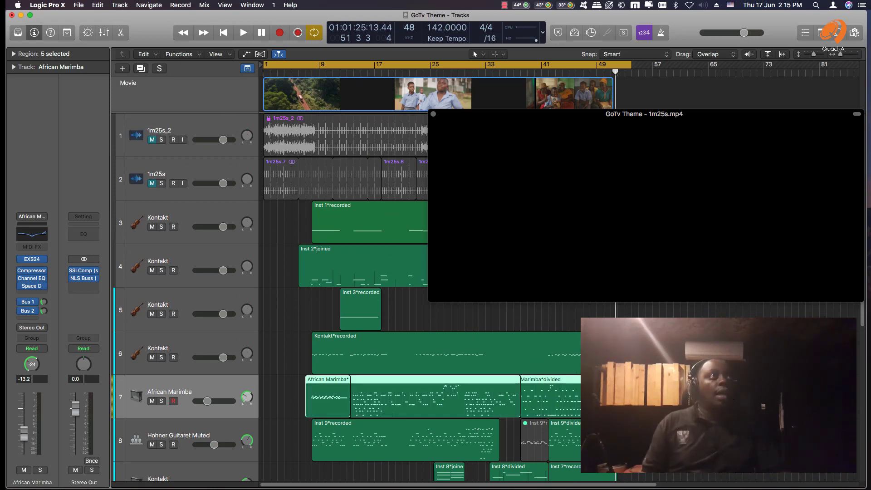
Step: Solo the African Marimba track and open its regions in the Piano Roll
key("s")
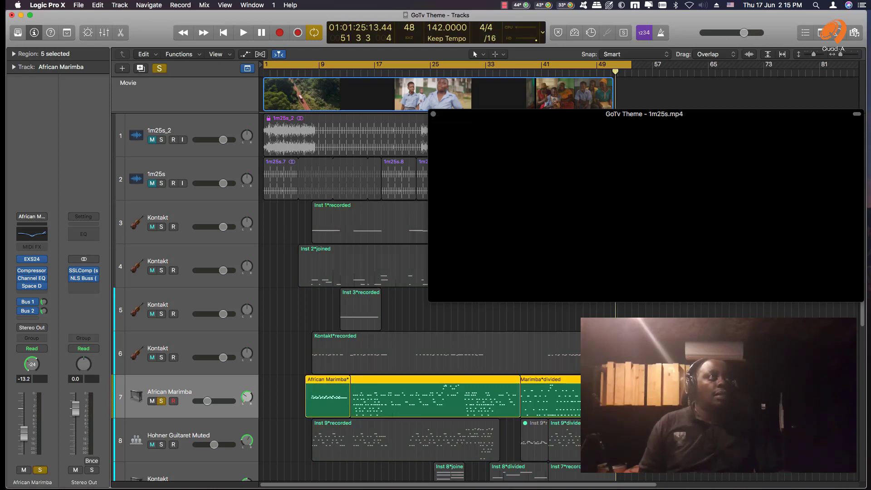
key("p")
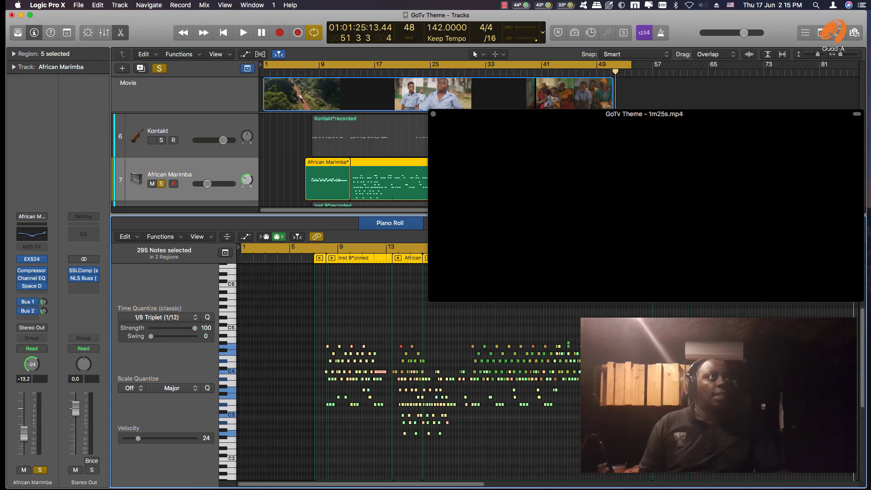
Step: Play the marimba part along with the movie and look over its notes from the first to the last region
left_click(301, 257)
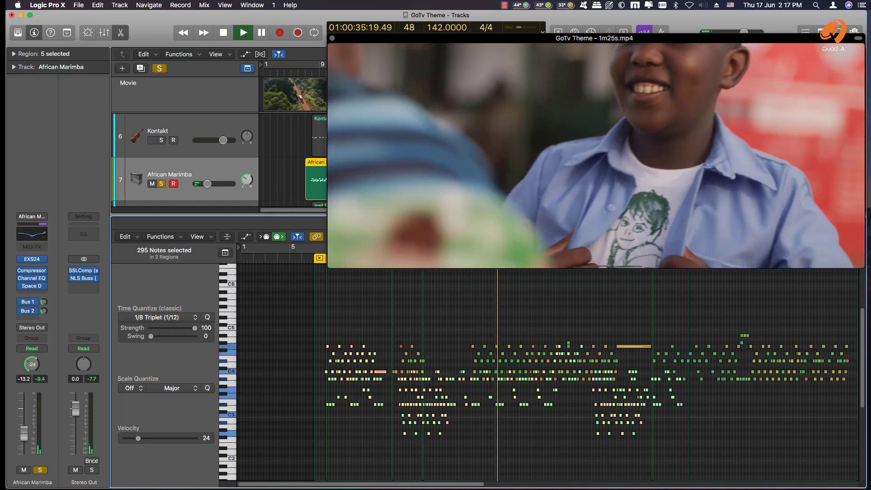
left_click(568, 343)
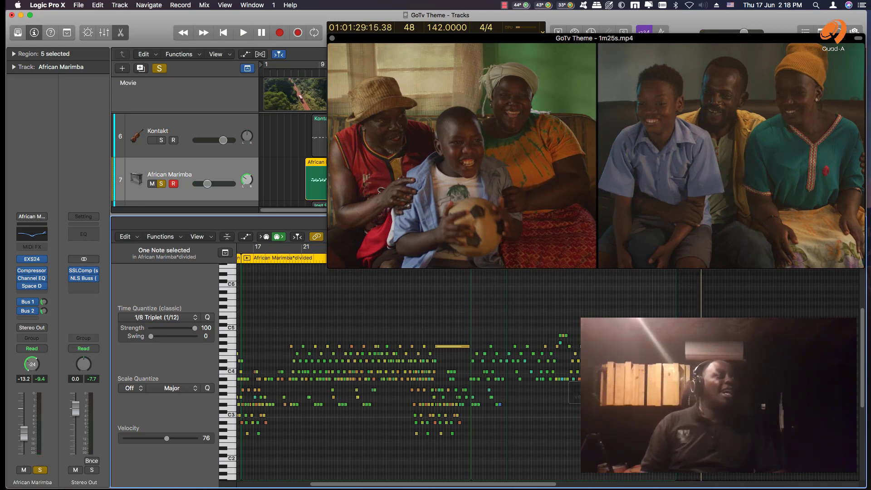
scroll(408, 375, "up", 4)
scroll(408, 375, "down", 5)
scroll(409, 375, "left", 5)
scroll(409, 375, "left", 5)
scroll(545, 375, "right", 5)
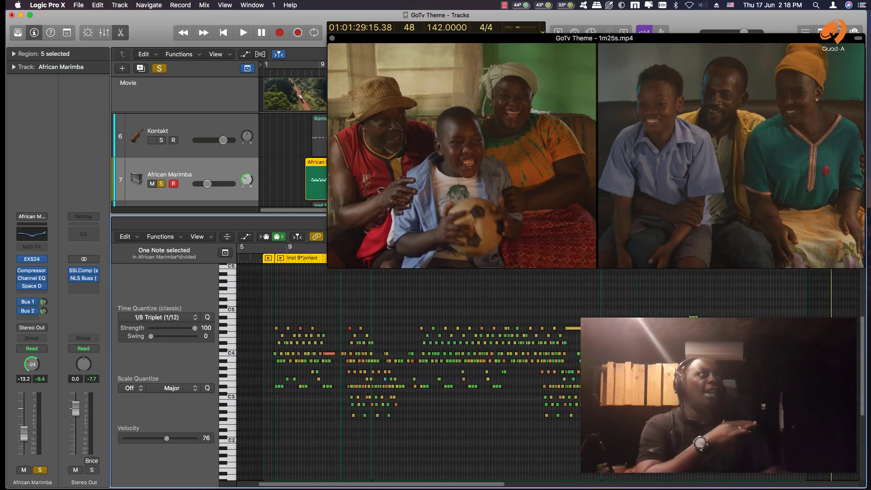
Step: Play the opening marimba phrase in short passages from the start of its first region, alongside the movie
mouse_move(522, 354)
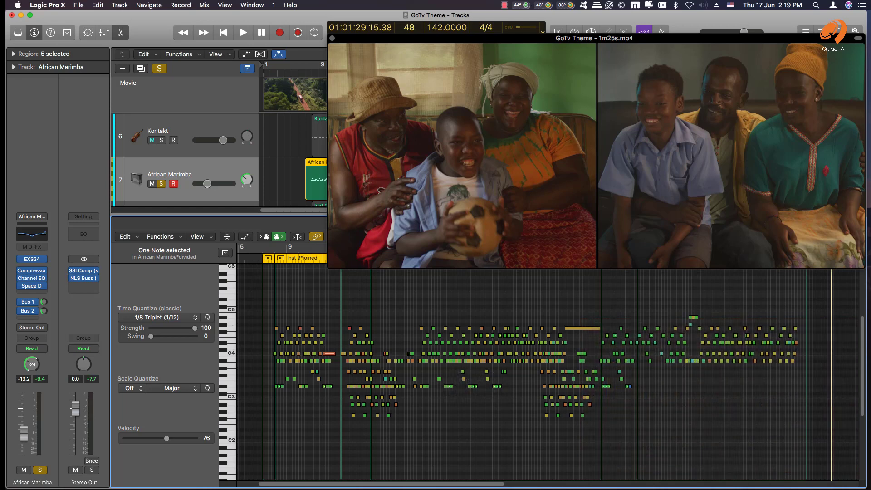
key("Return")
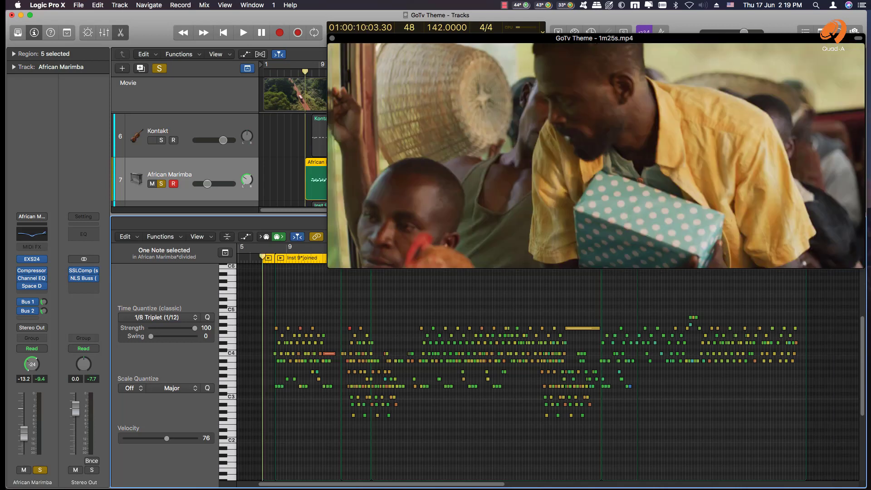
key("space")
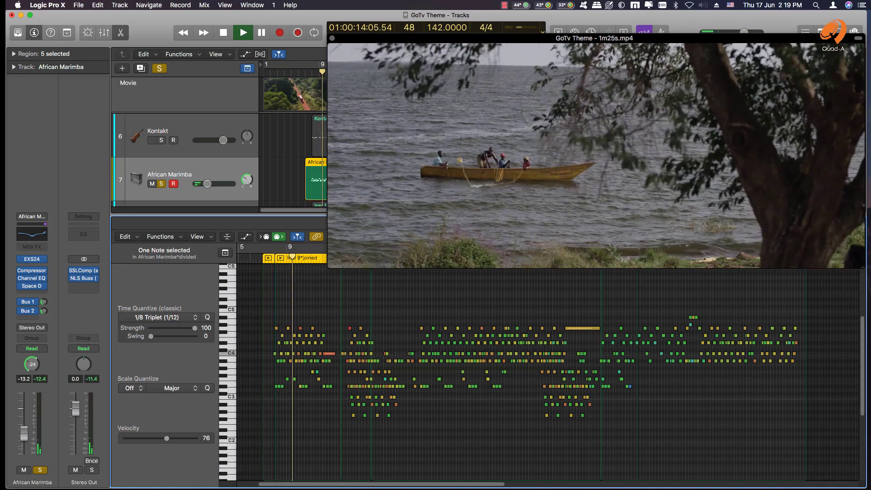
key("space")
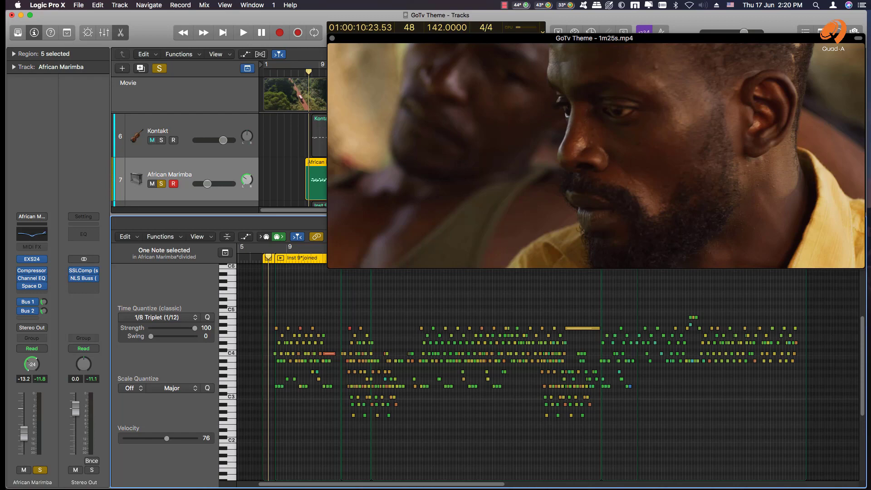
key("space")
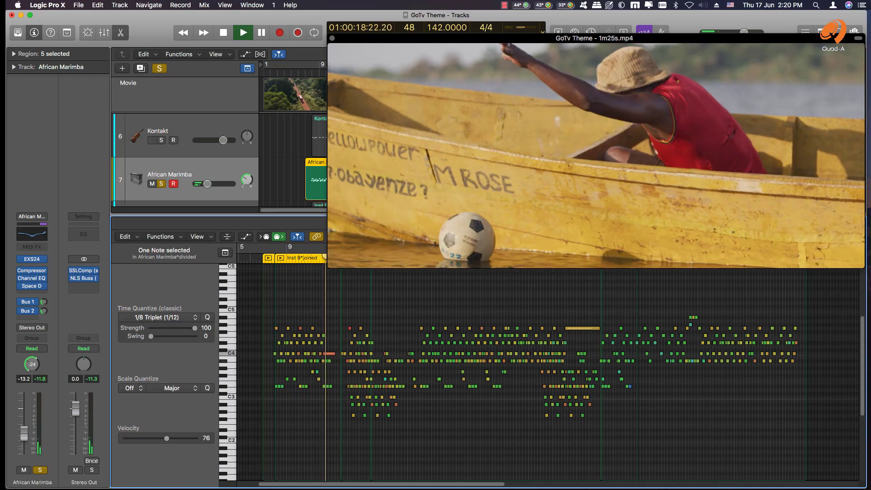
key("space")
Step: Select the notes of the opening marimba phrase and fit the Piano Roll zoom around that phrase
left_click_drag(267, 314, 333, 398)
key("z")
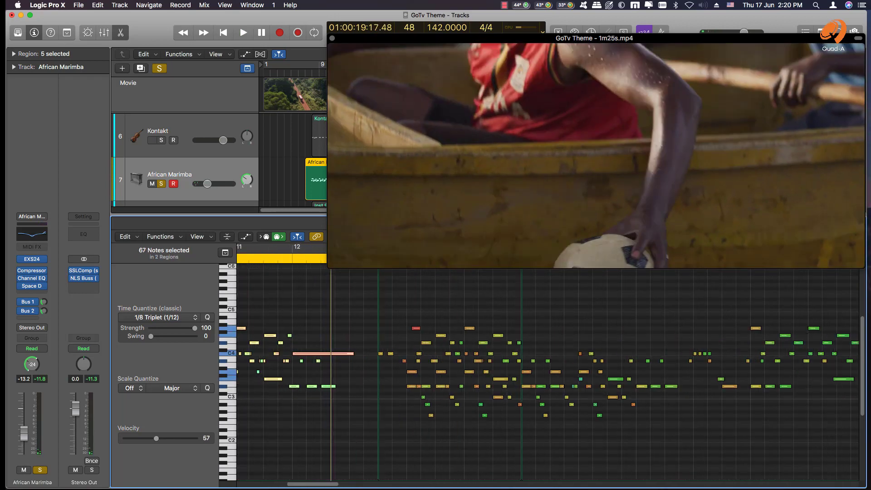
scroll(548, 375, "left", 3)
scroll(547, 375, "right", 3)
key("super+Left")
key("super+Left")
key("super+Left")
key("super+Right")
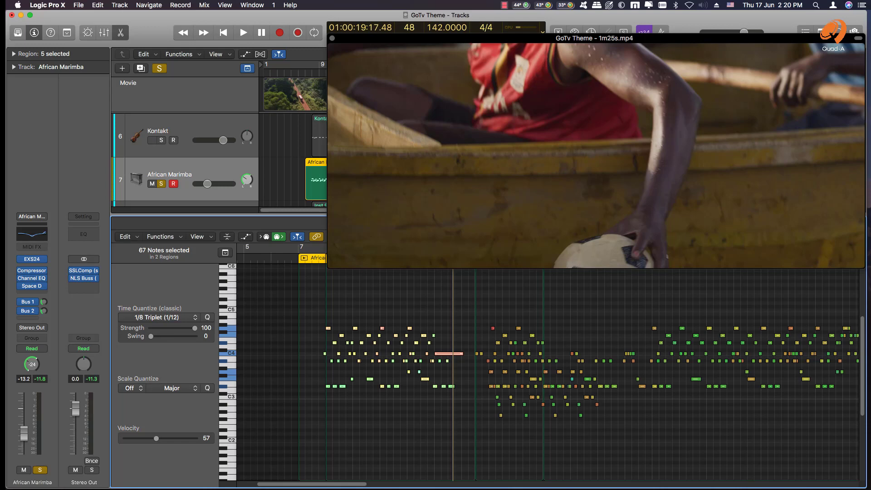
Step: Select the lower notes of the opening marimba phrase and play the part from that selection
left_click_drag(305, 317, 437, 407)
key("shift+space")
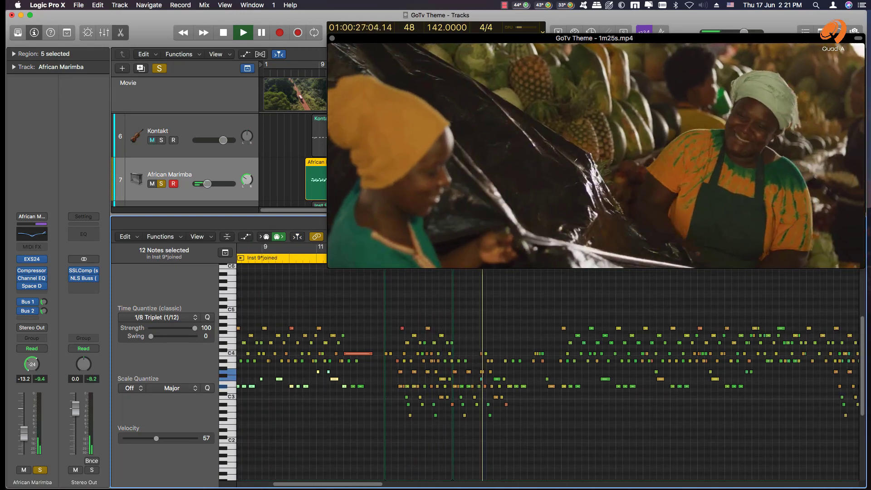
key("space")
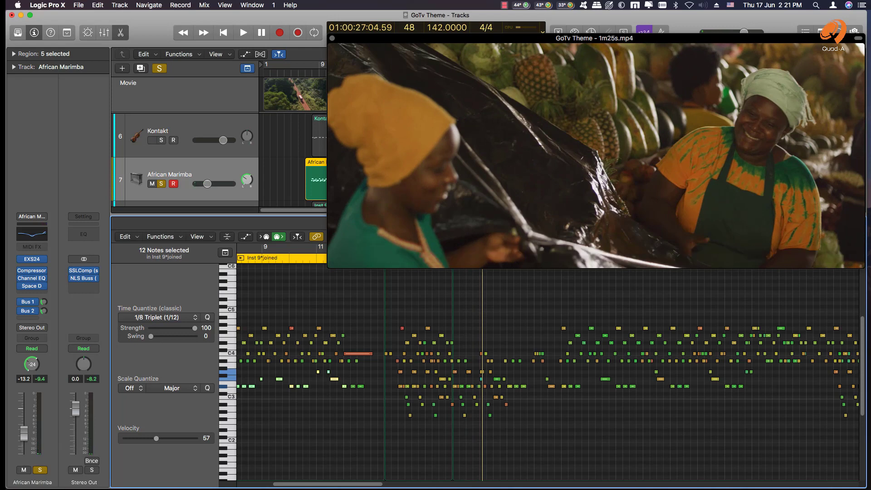
Step: Play the marimba from bar 11, rewind to the start of the long C4 note and replay it
left_click(317, 249)
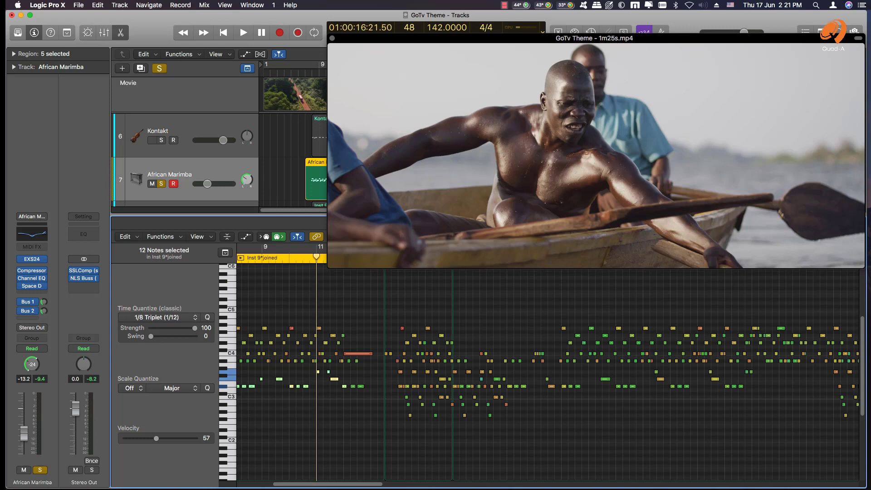
key("space")
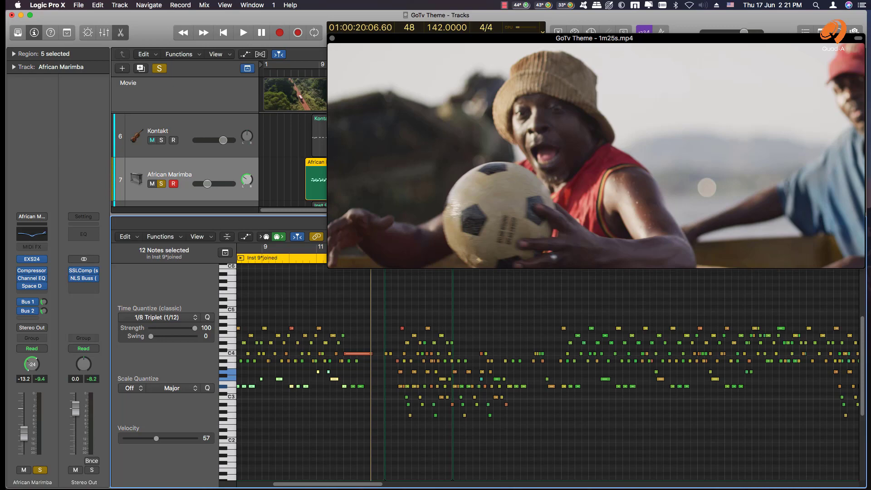
key("comma")
key("comma")
key("comma")
key("comma")
key("comma")
key("comma")
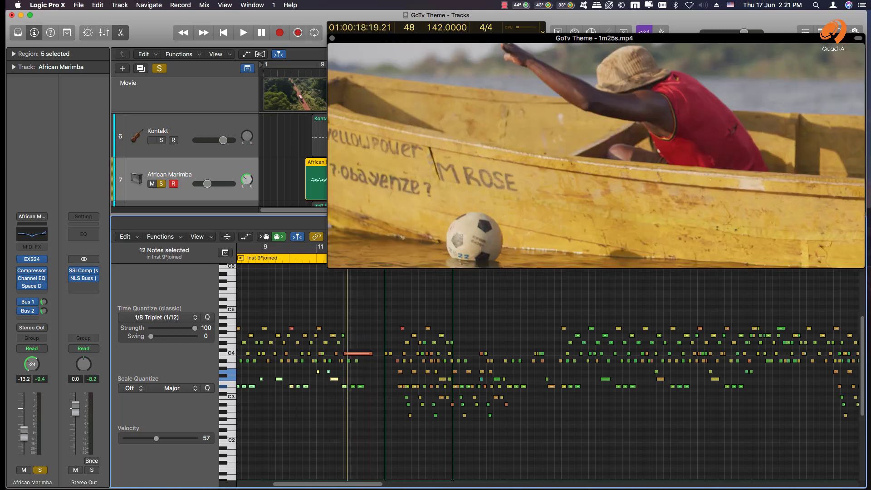
key("space")
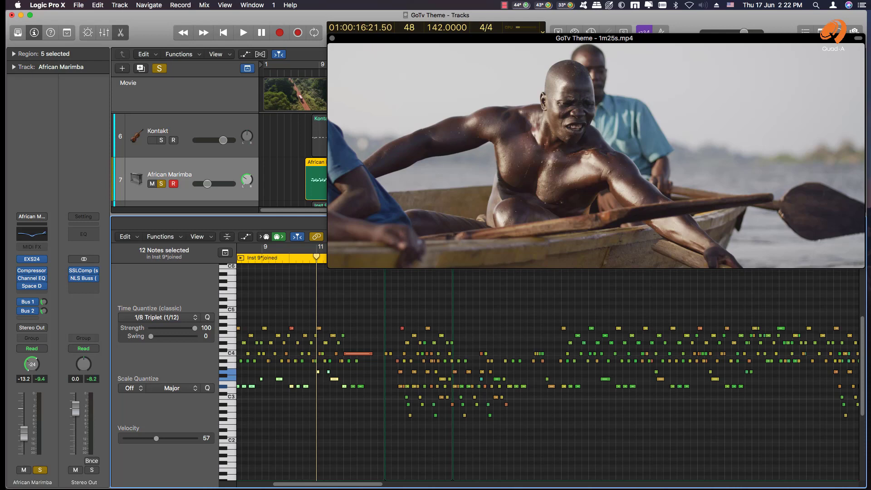
Step: Play the marimba from the long C4 note in short passages, shuttling the playhead back and forth around the football catch
key(".")
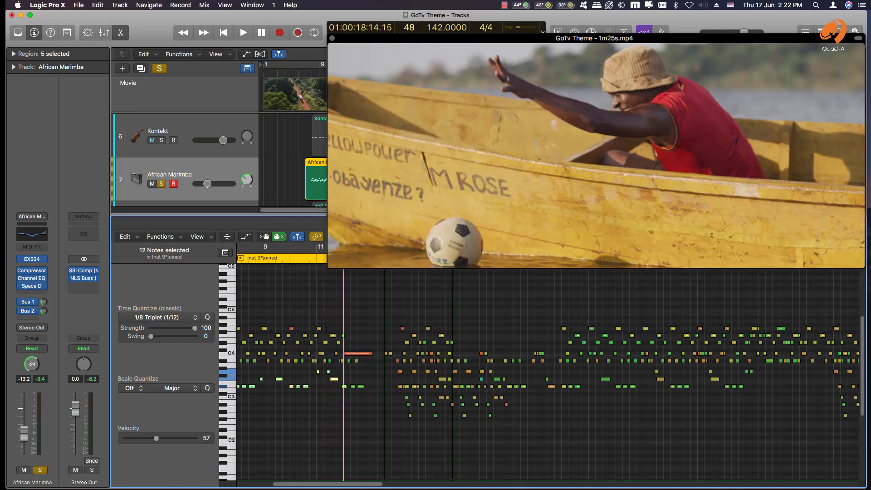
key("space")
key("space")
key("comma")
key("comma")
key("period")
key("period")
key("space")
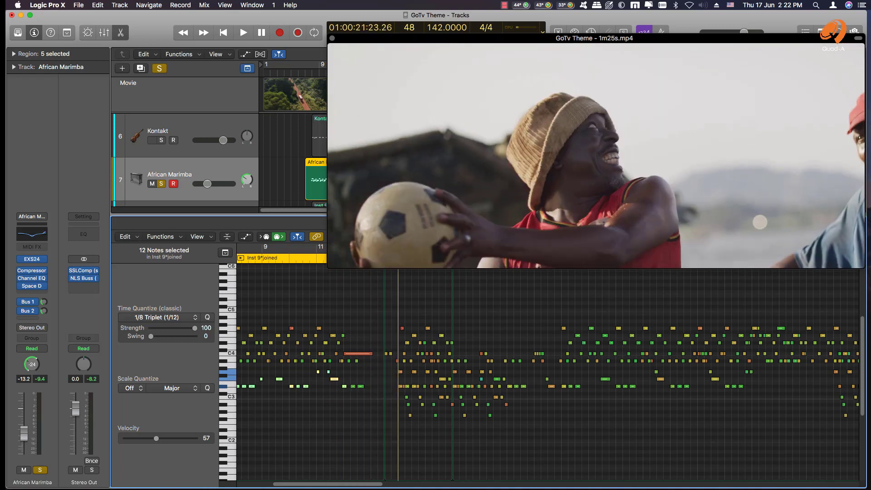
Step: Play the marimba in short passages through the football, market and schoolchildren scenes
key("space")
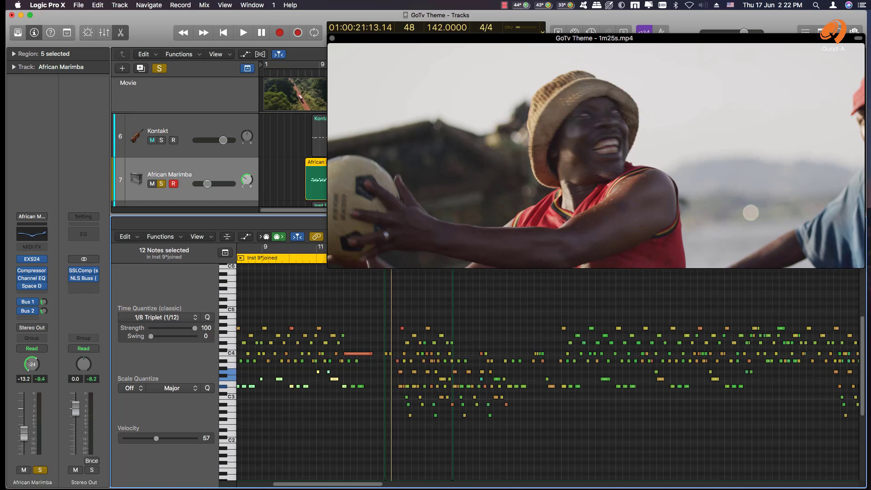
key("space")
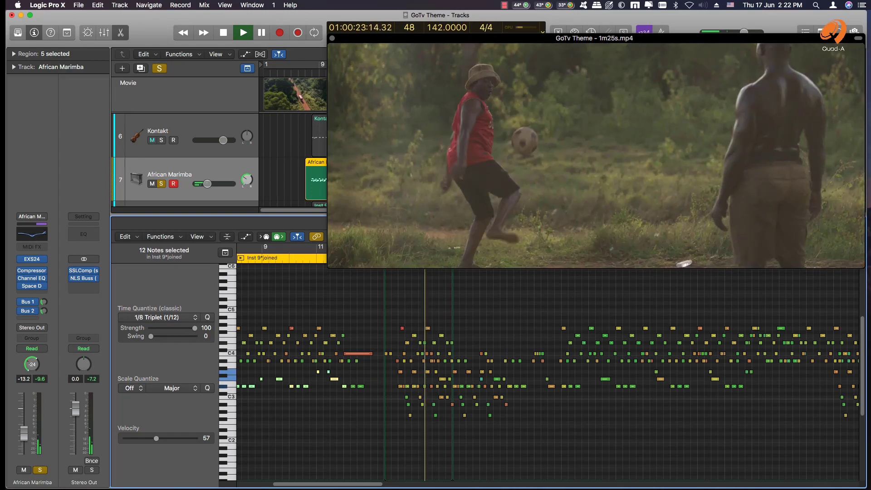
key("space")
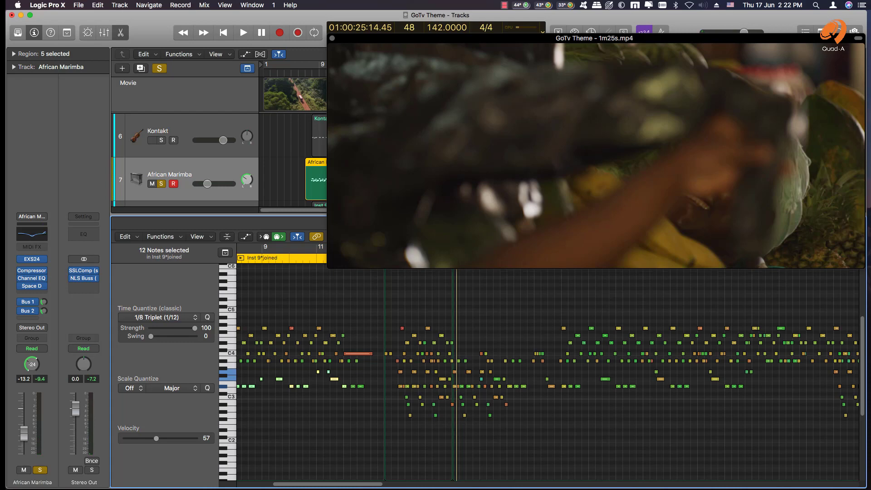
key("space")
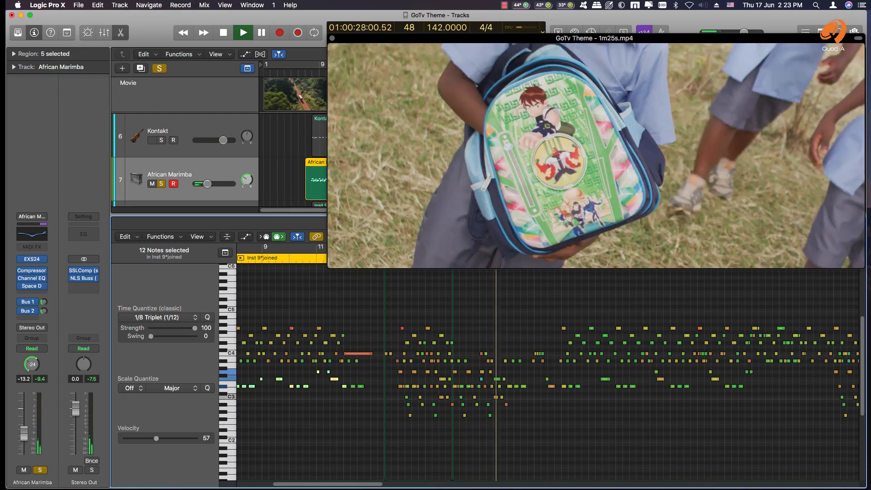
key("space")
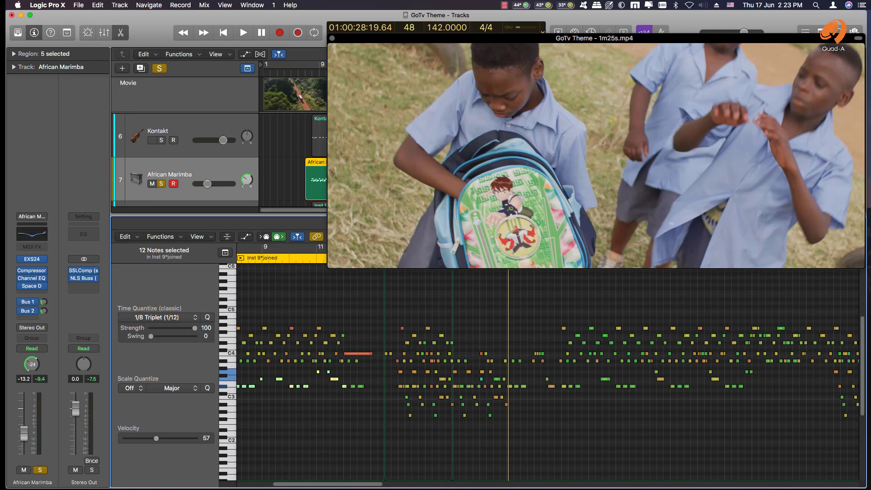
Step: Deselect the notes, replay the marimba over the football scene, and move the movie window off the Piano Roll's region headers
key("alt+Right")
key("alt+Right")
key("alt+Left")
left_click(324, 257)
key("space")
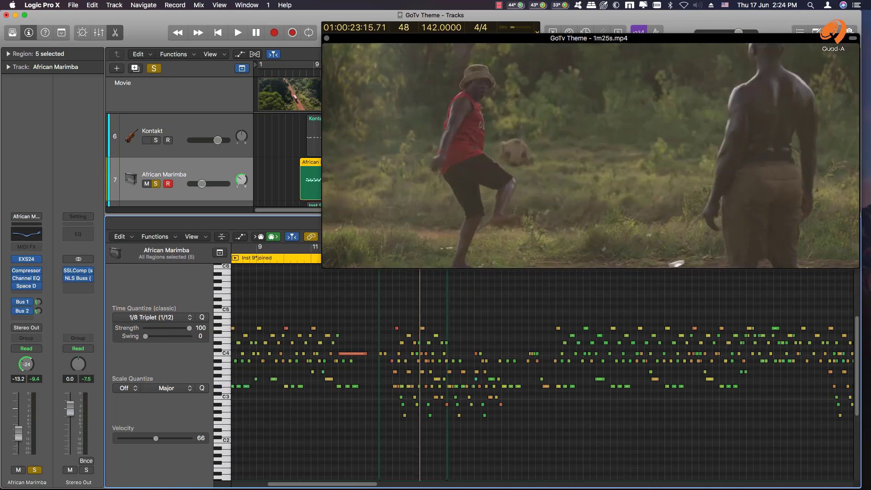
left_click_drag(499, 38, 355, 15)
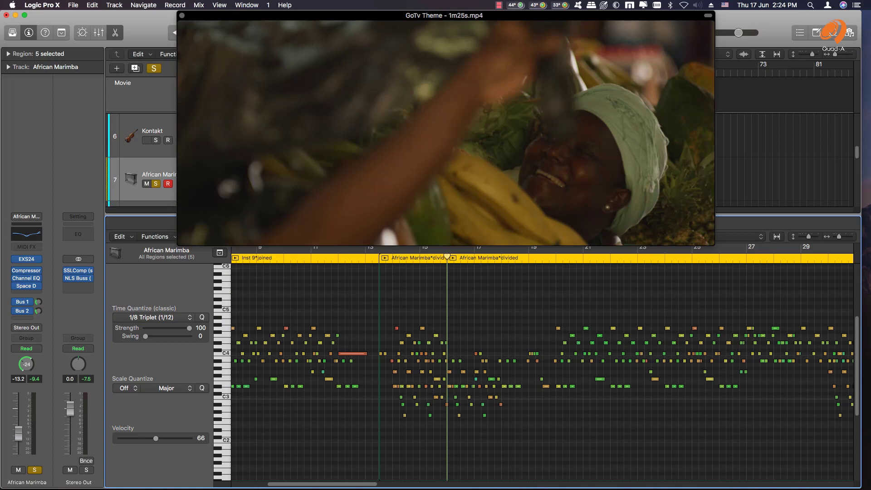
Step: Highlight the marimba notes between bars 14 and 16, replay that passage into the schoolchildren scene, and clear the note selection
left_click_drag(440, 426, 394, 314)
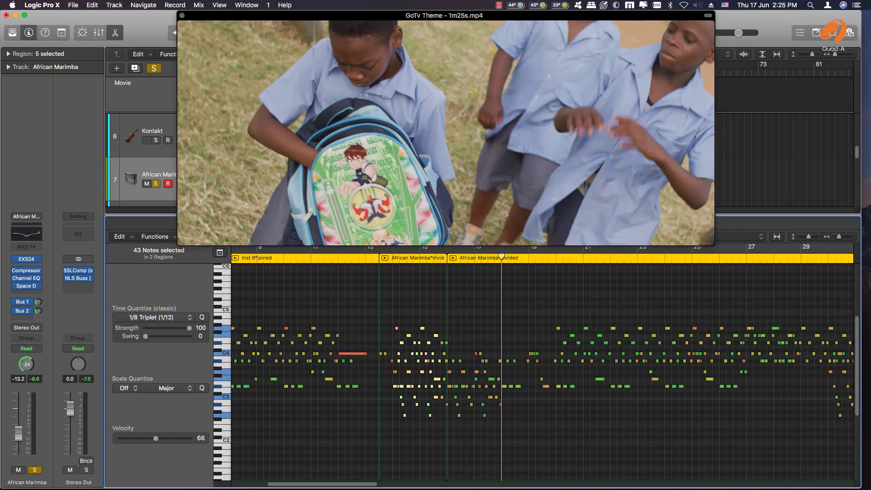
left_click(440, 250)
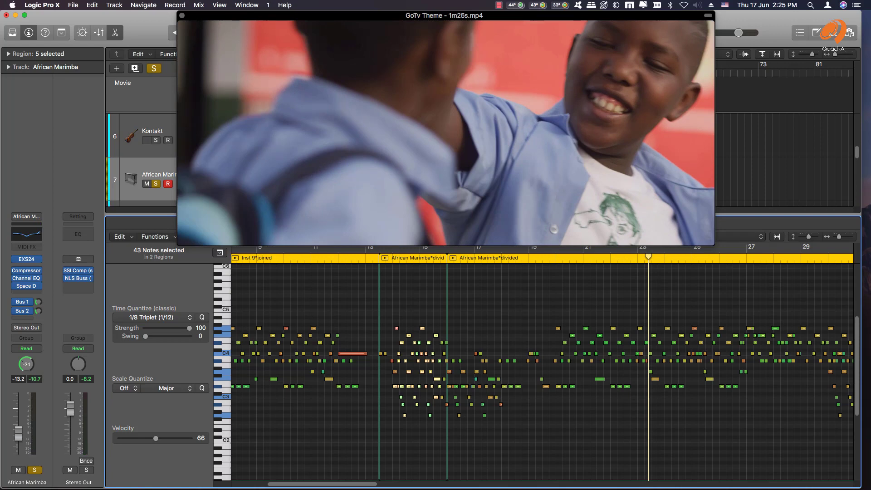
key("alt+shift+d")
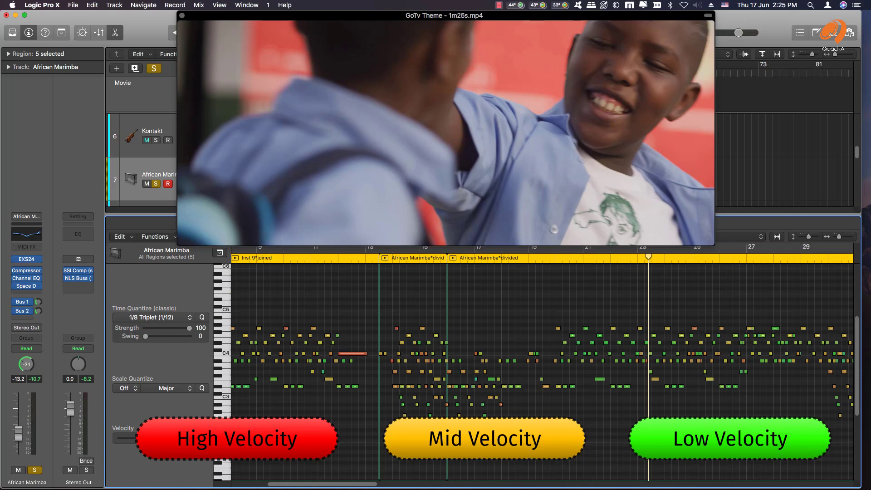
Step: Rewind the playhead to about bar 18 and play the marimba through the schoolchildren scene up to the cyclist
key("comma")
key("comma")
key("comma")
key("comma")
key("comma")
key("comma")
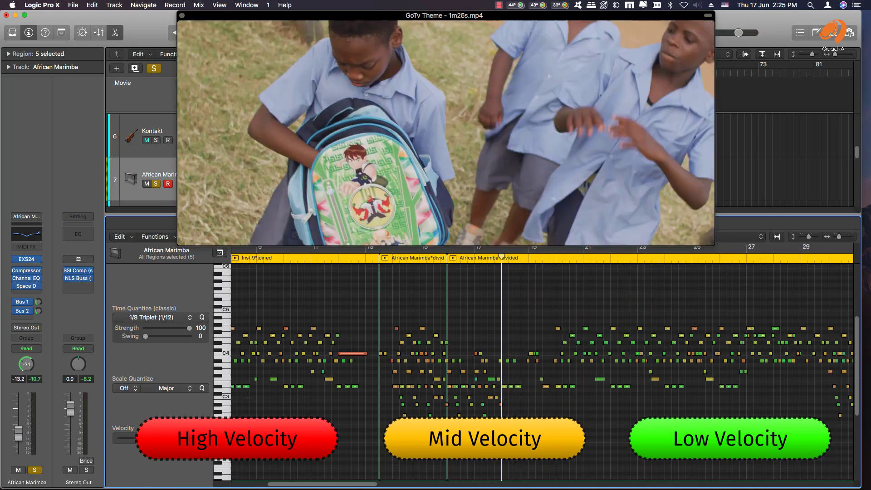
key("comma")
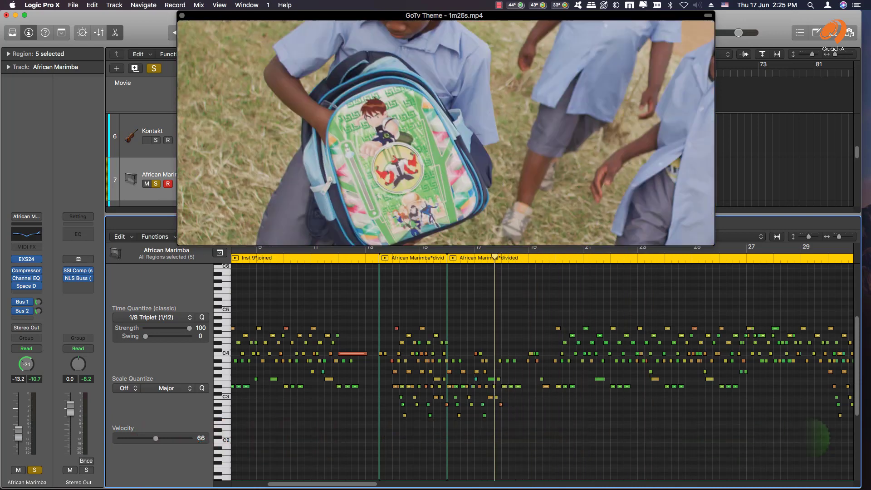
key("period")
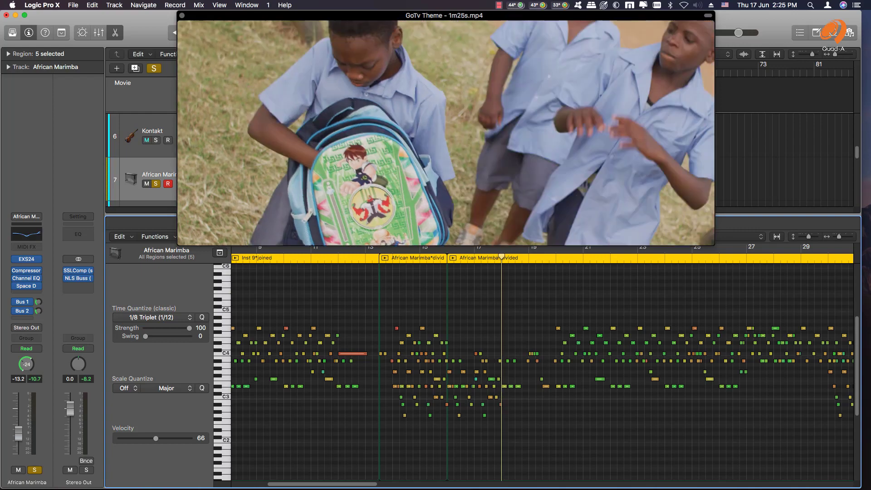
key("space")
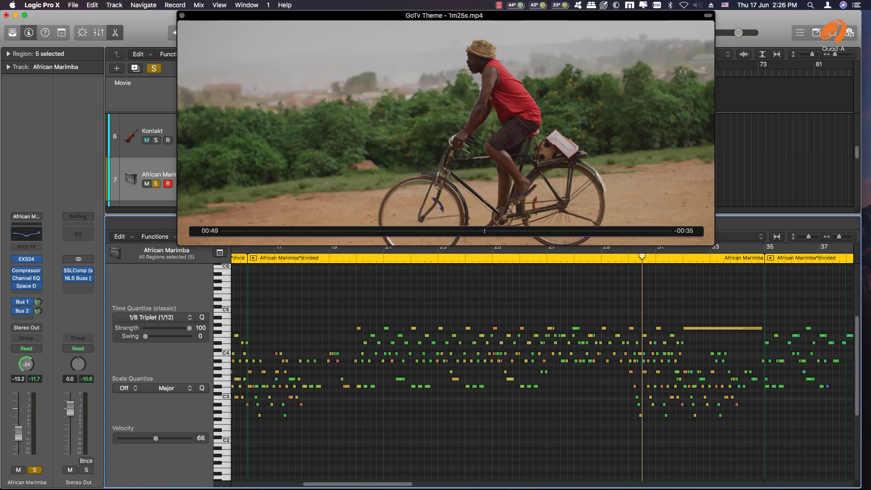
Step: Move the playhead back to bar 23 and play the marimba in passages through the cyclist and homecoming scenes
left_click_drag(642, 256, 445, 256)
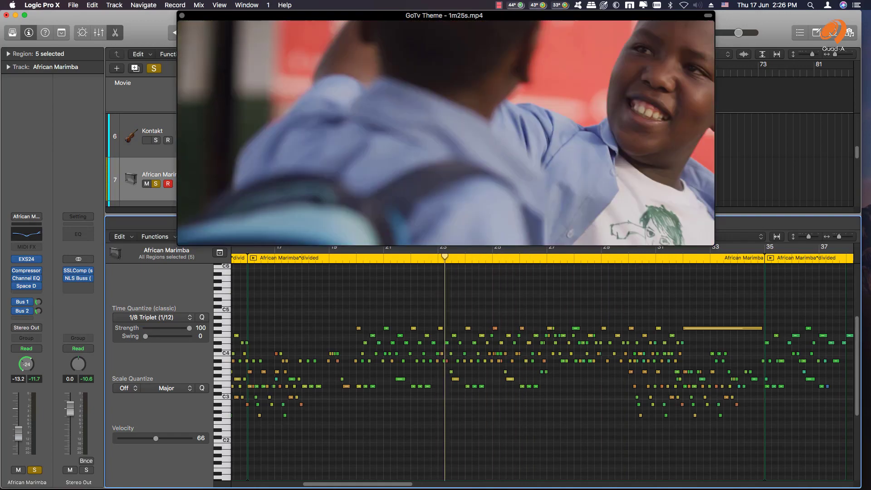
key("space")
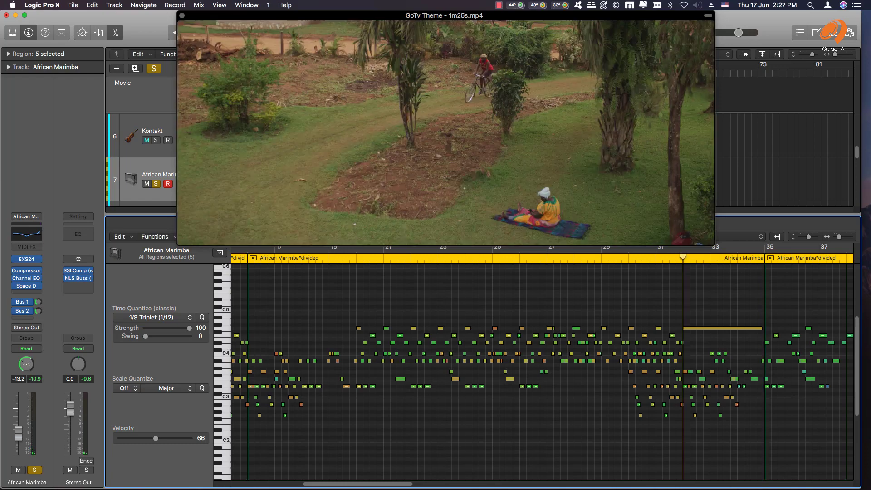
key("space")
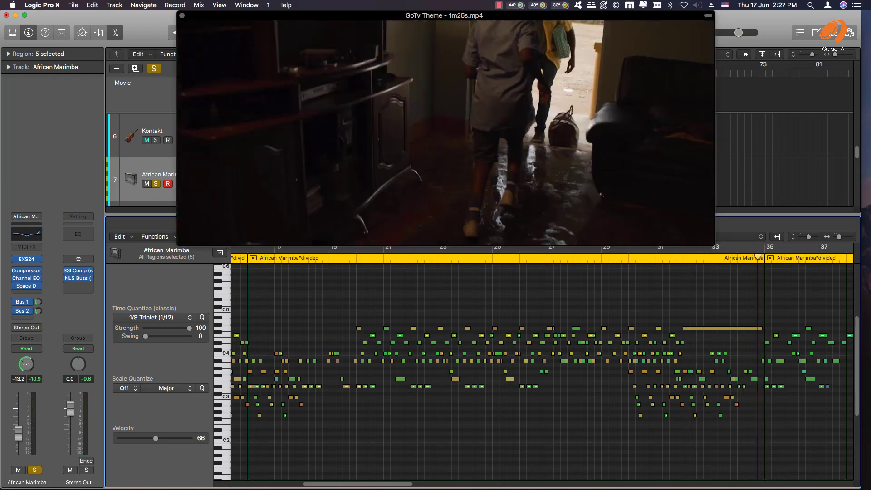
Step: Rewind to about bar 31 on the cyclist shot and play the marimba on through the television scene
key("comma")
key("comma")
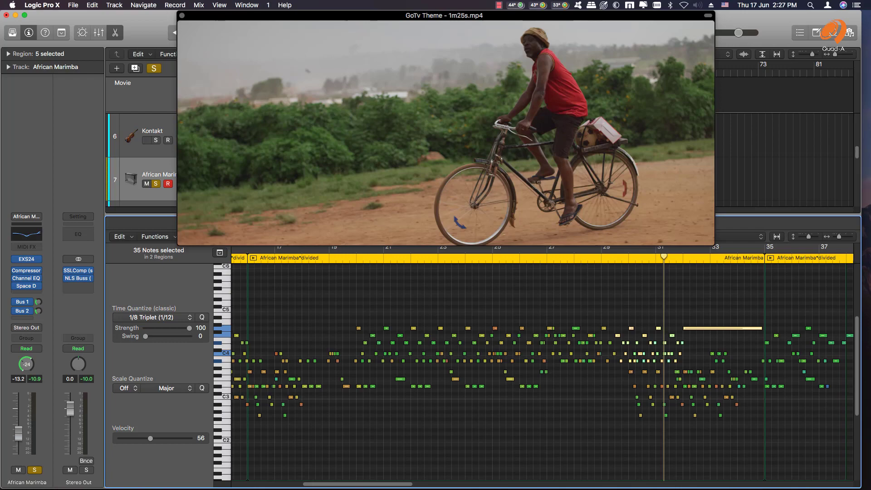
key("space")
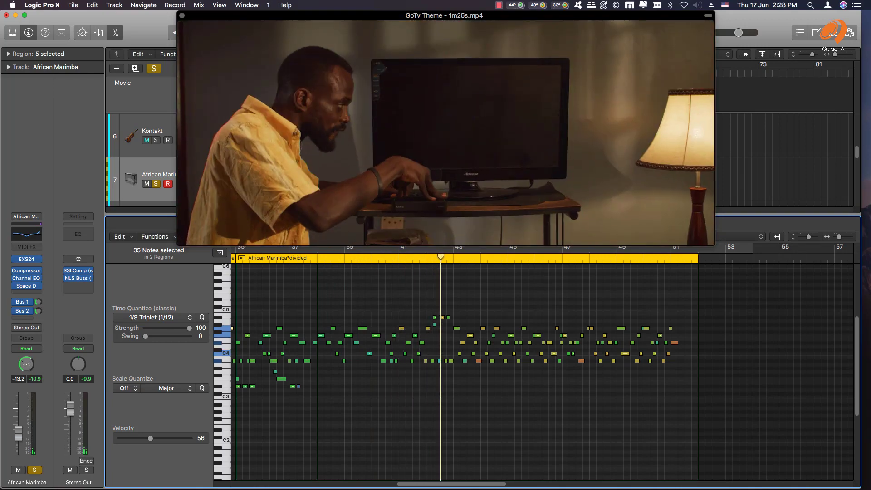
Step: Replay the marimba from about bar 29 up to bar 38 and clear the note selection
scroll(543, 372, "left", 5)
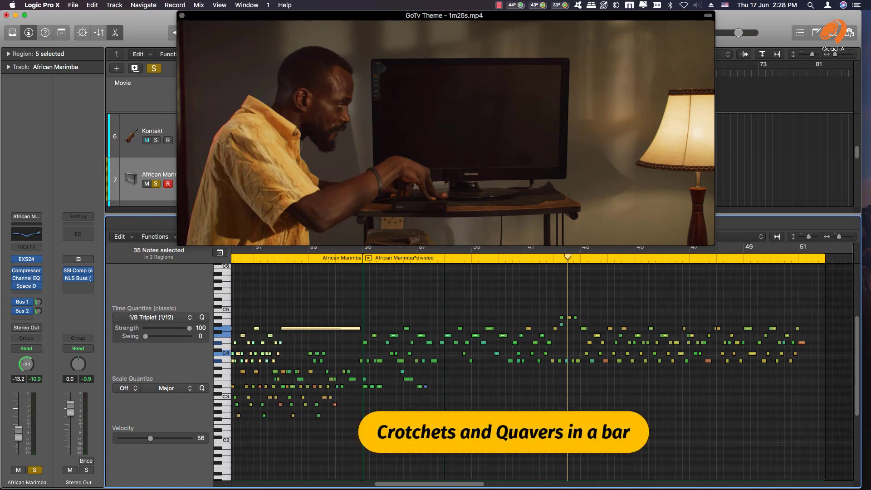
scroll(542, 372, "left", 4)
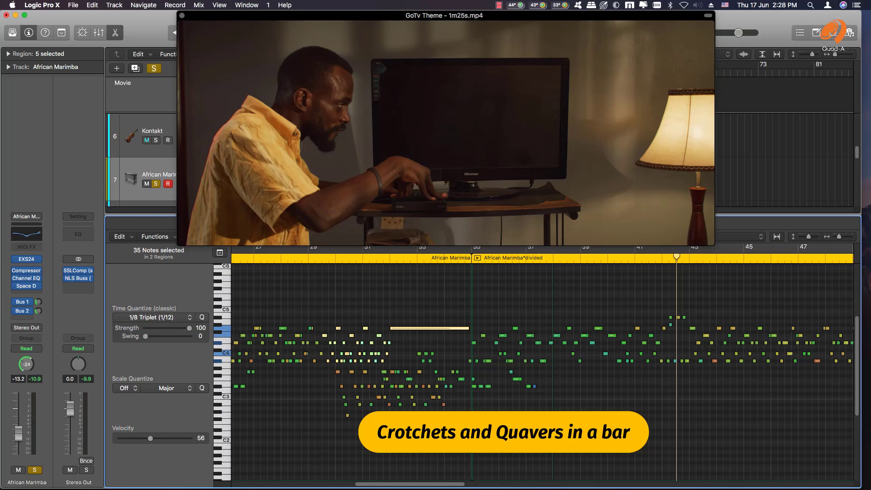
left_click(309, 249)
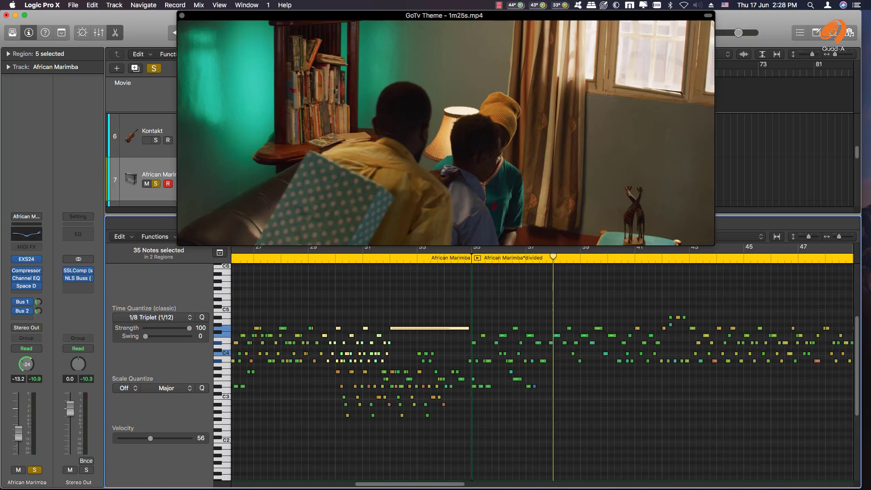
left_click_drag(462, 293, 506, 317)
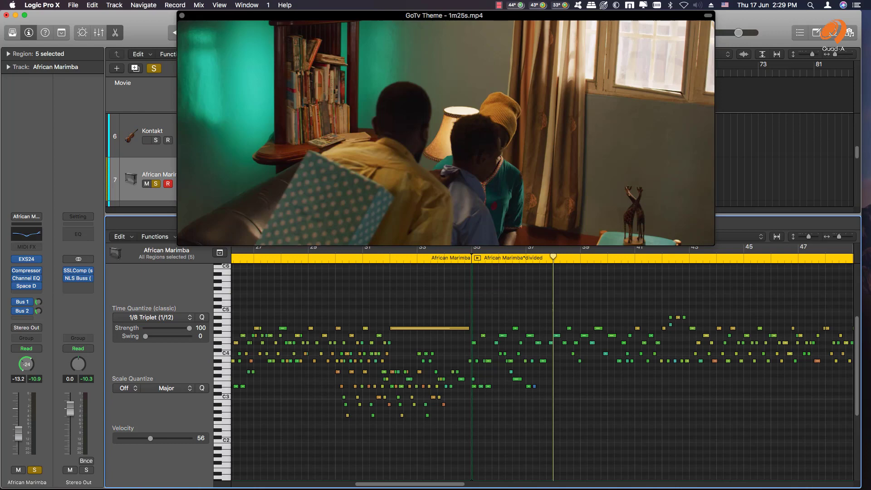
Step: Zoom in horizontally on the notes of bars 35 to 41 and play the marimba over the homecoming scene
key("super+Right")
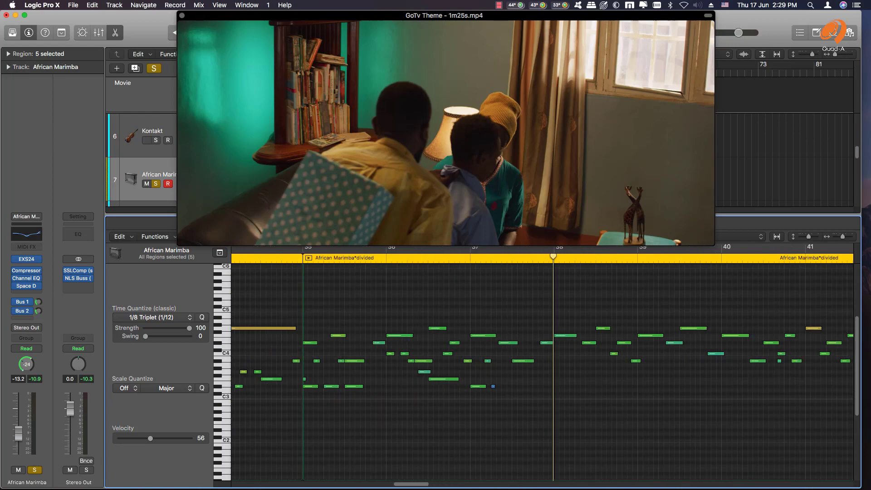
key("c")
key("space")
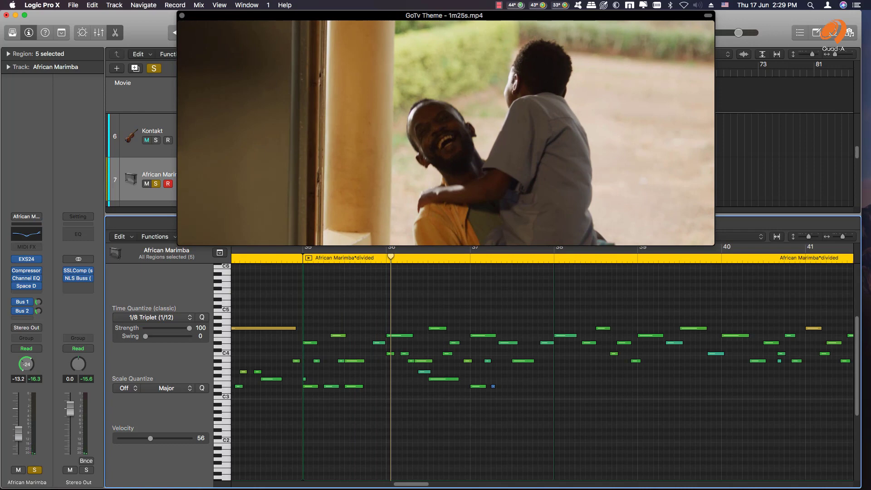
Step: With the movie window repositioned, select the short note at the start of bar 35 and play the marimba to the end
left_click_drag(491, 15, 572, 104)
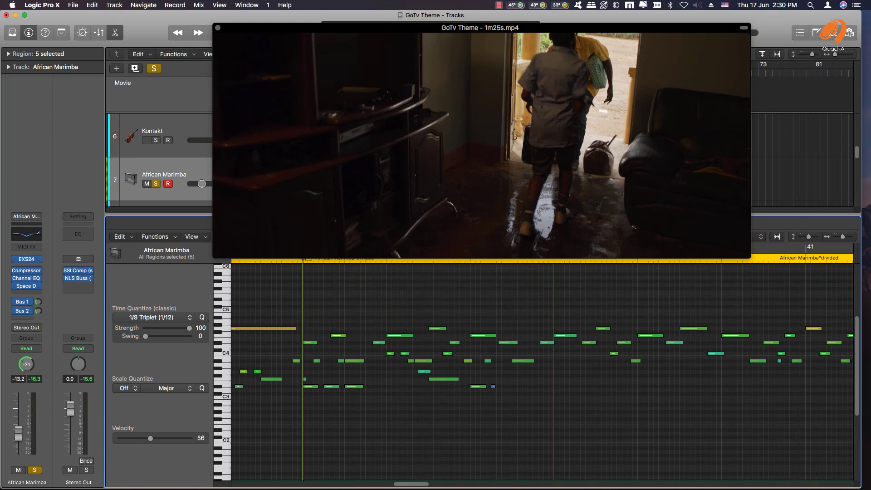
left_click(305, 379)
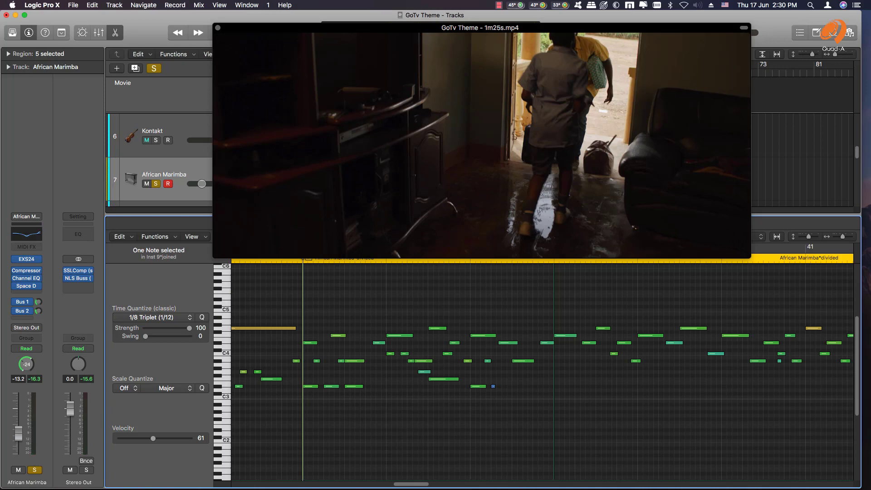
key("space")
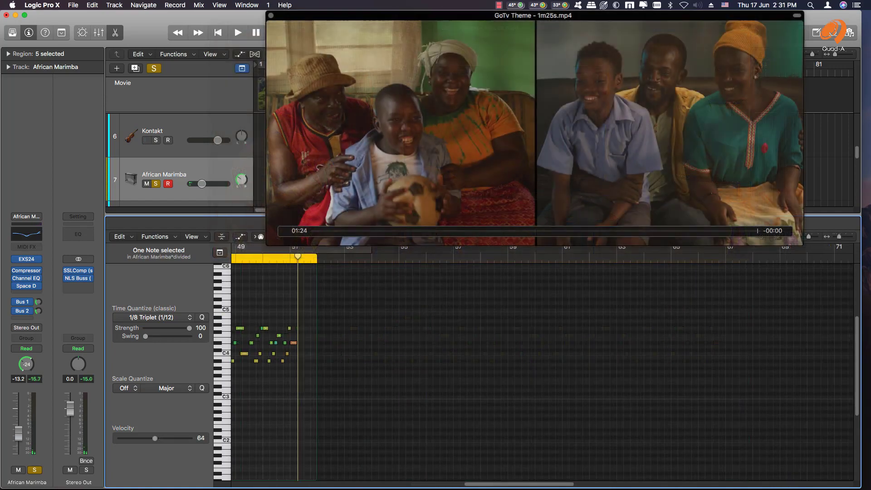
Step: Highlight the marimba's closing notes from bar 43 to bar 51 twice to examine the ending, clearing the selection each time
scroll(537, 365, "left", 10)
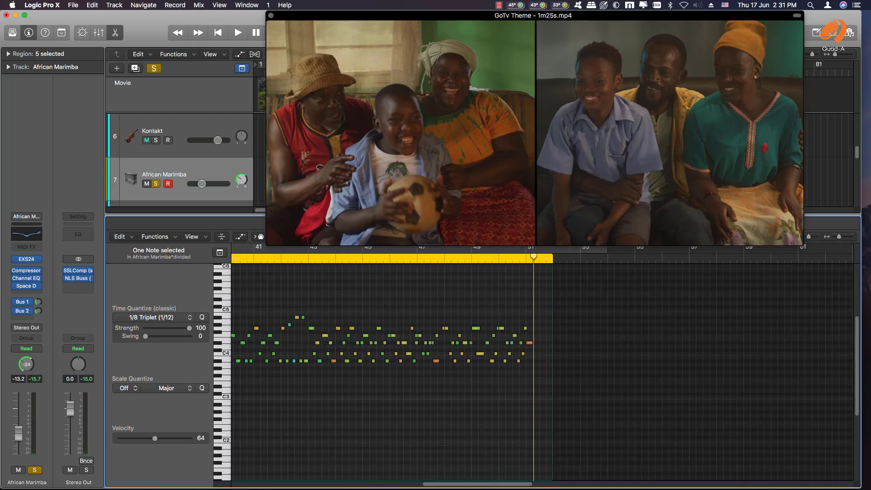
scroll(536, 365, "left", 3)
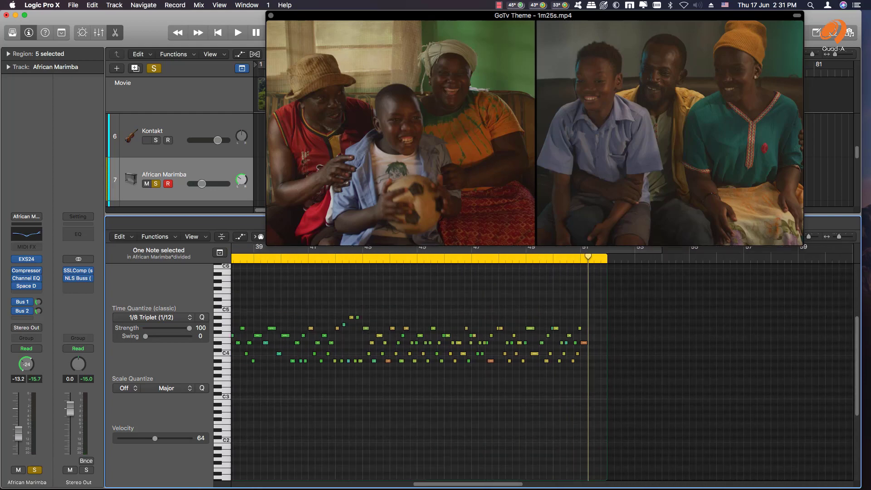
left_click_drag(592, 362, 381, 309)
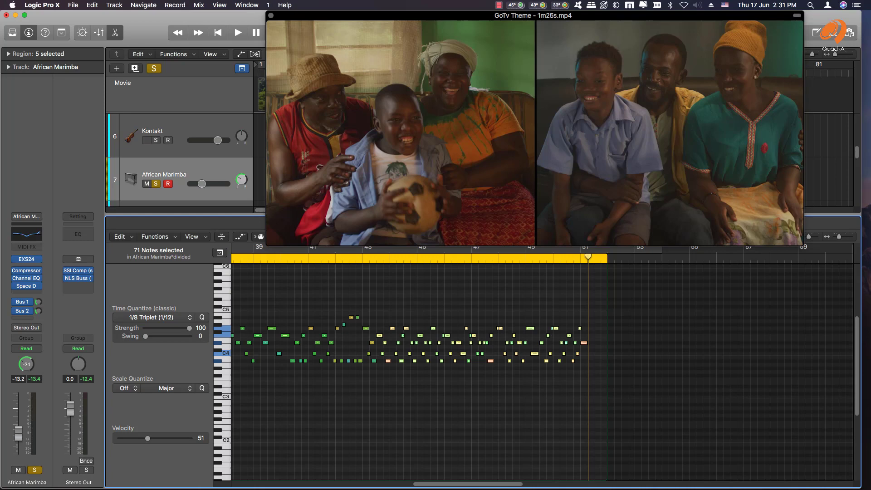
left_click_drag(589, 441, 321, 366)
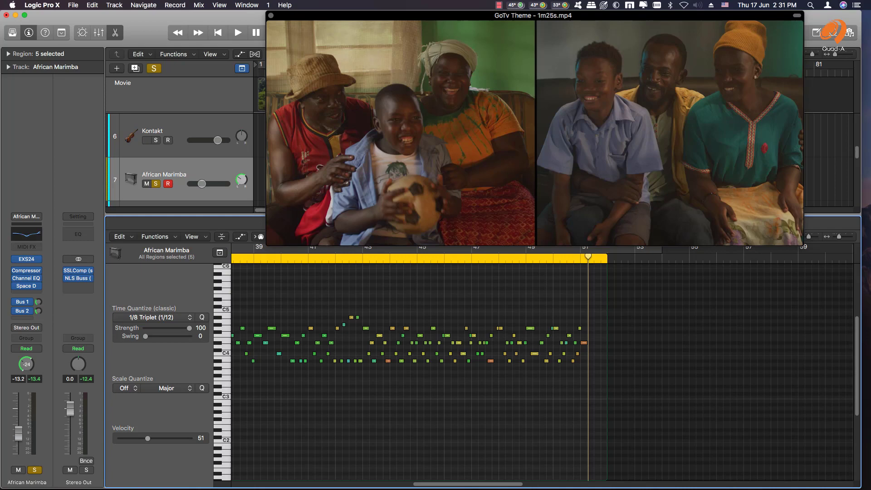
left_click_drag(386, 315, 585, 371)
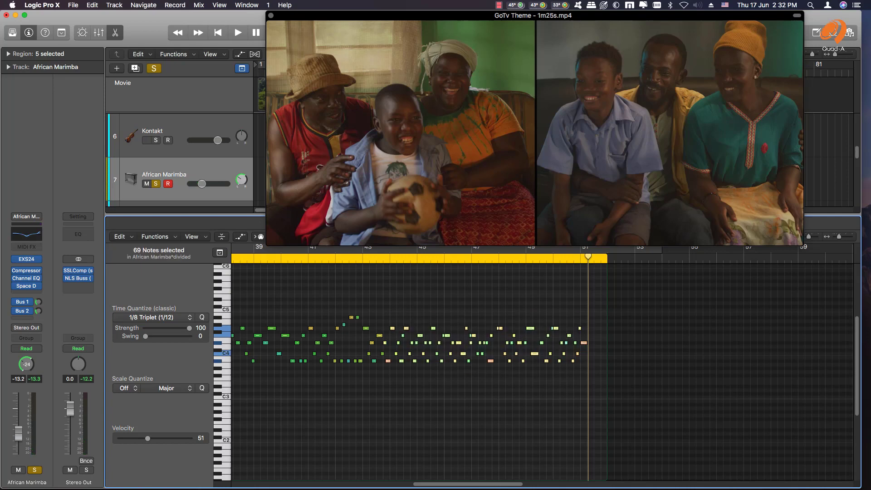
left_click_drag(584, 370, 307, 440)
Step: Zoom the Piano Roll out to the whole marimba part and close the editor
key("super+Left")
key("super+Left")
key("super+Left")
key("super+Left")
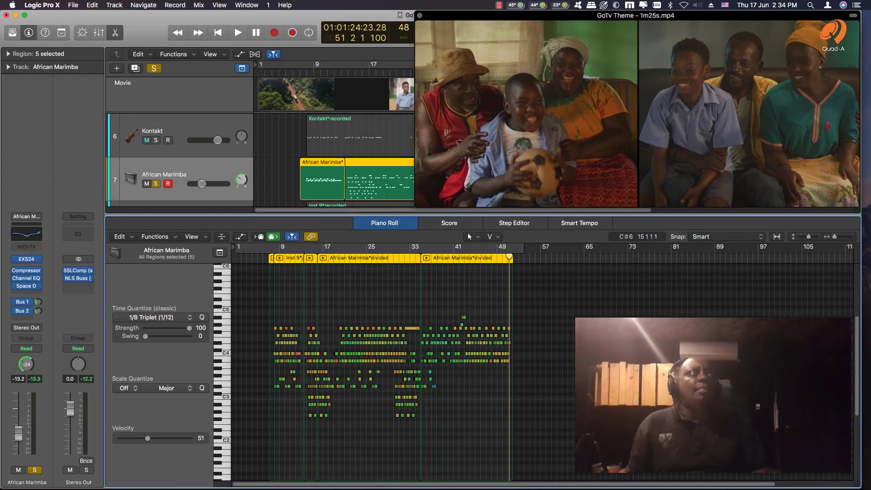
key("e")
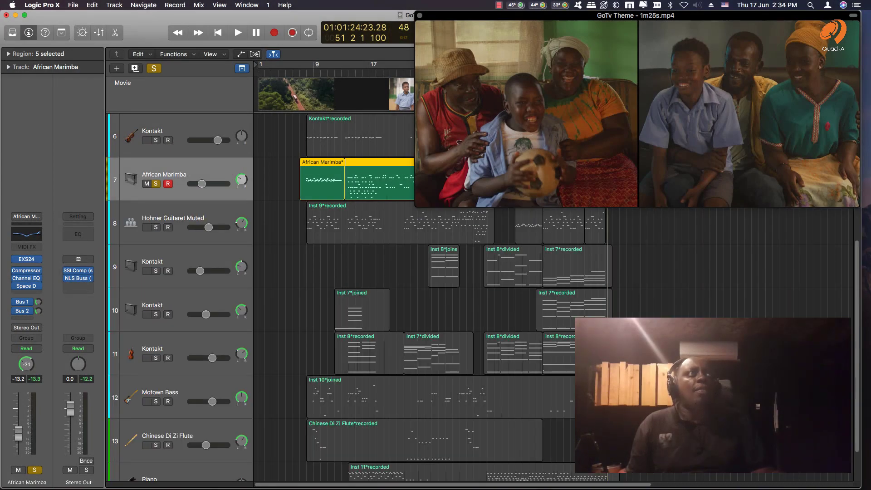
Step: Unsolo and mute the African Marimba track, and reduce the track heights so that all 14 tracks fit in the Tracks area
key("s")
key("m")
scroll(556, 297, "up", 5)
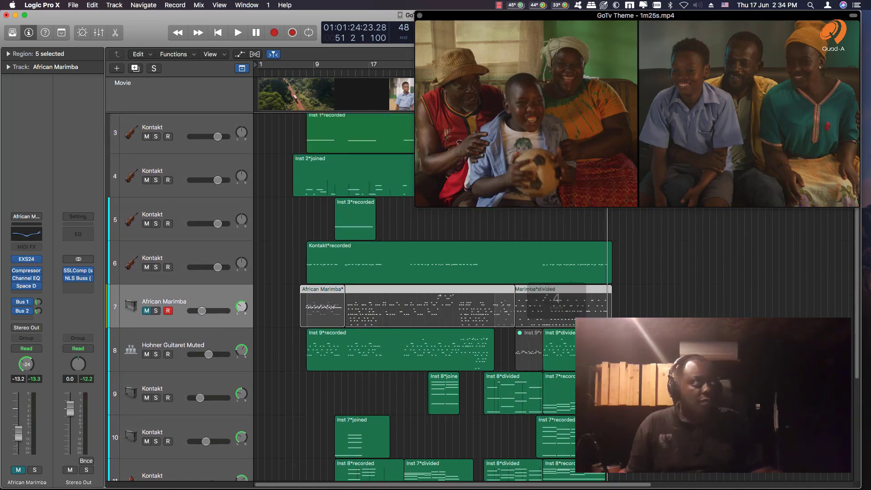
key("super+Up")
key("super+Up")
key("super+Up")
key("super+Up")
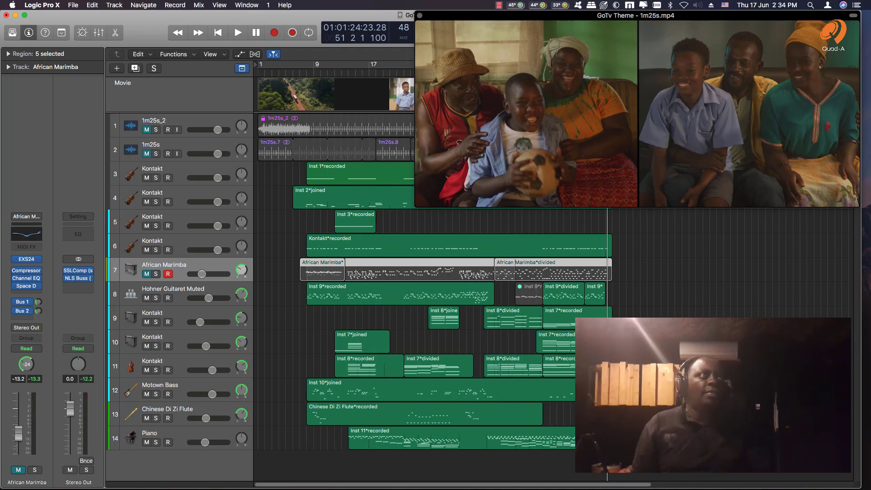
Step: View the Kakilambe pattern grid in track 3's Kontakt West Africa instrument, close the plug-in, and solo that track
left_click(163, 194)
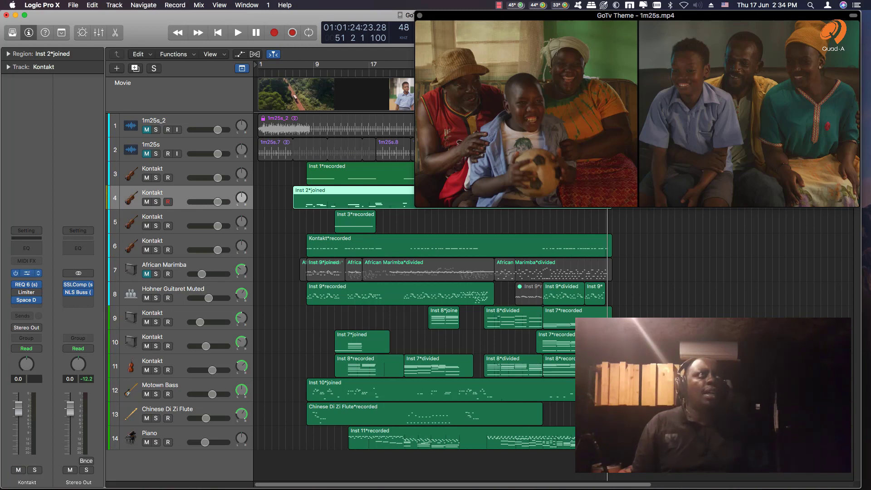
double_click(131, 174)
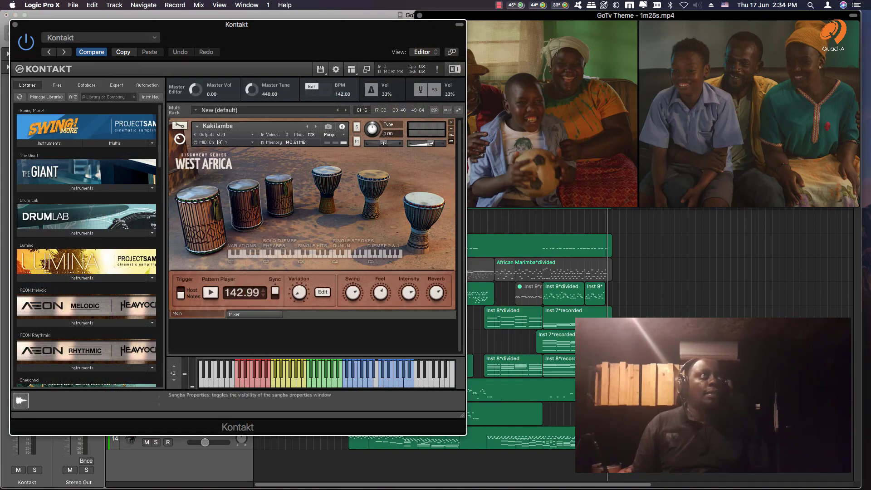
left_click(323, 292)
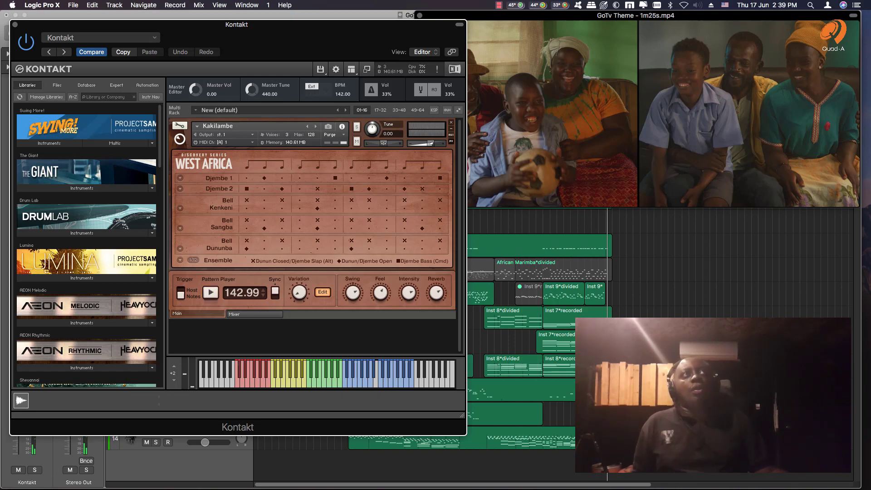
left_click(15, 24)
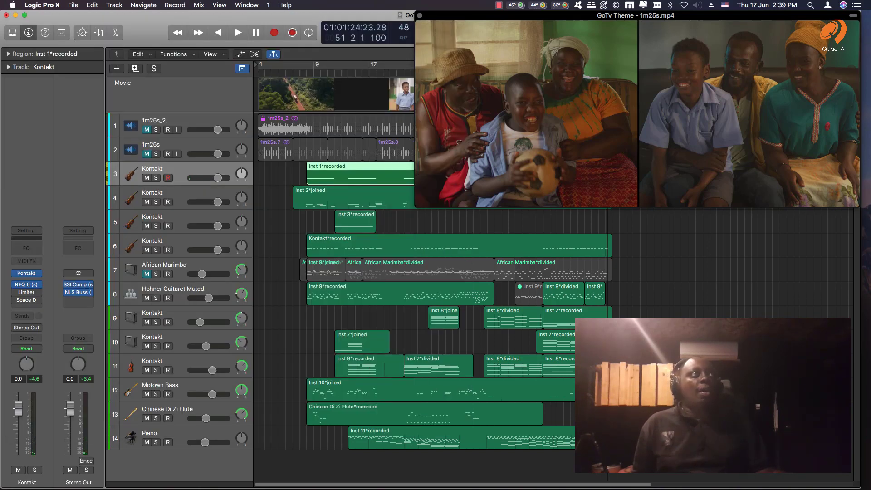
key("s")
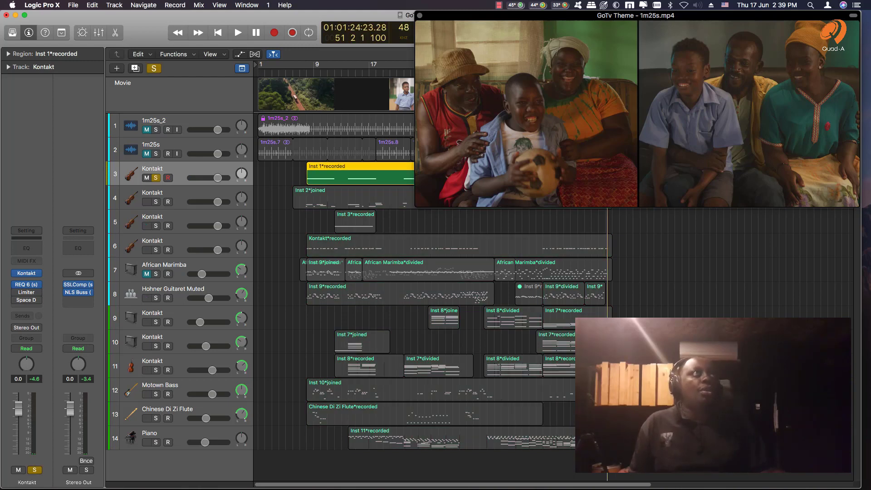
Step: Move the playhead back to bar 7 and play the soloed track 3 percussion against the movie up to bar 13
key("shift+space")
key("comma")
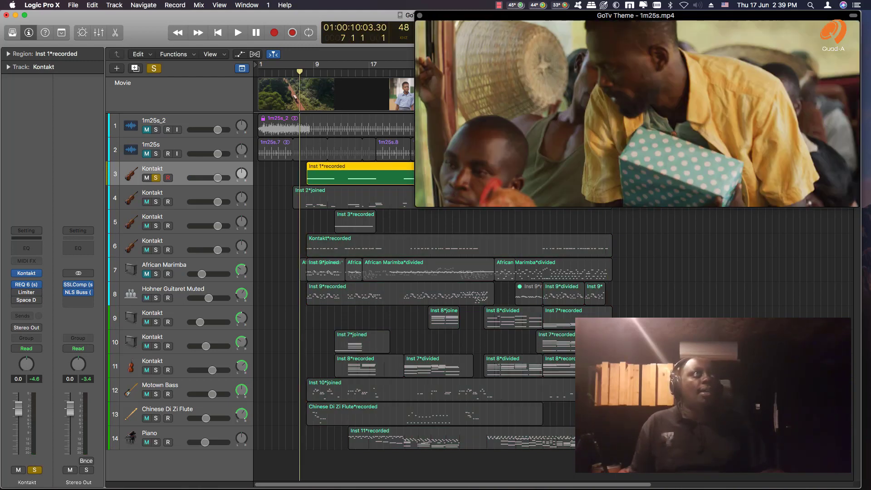
left_click_drag(301, 72, 296, 71)
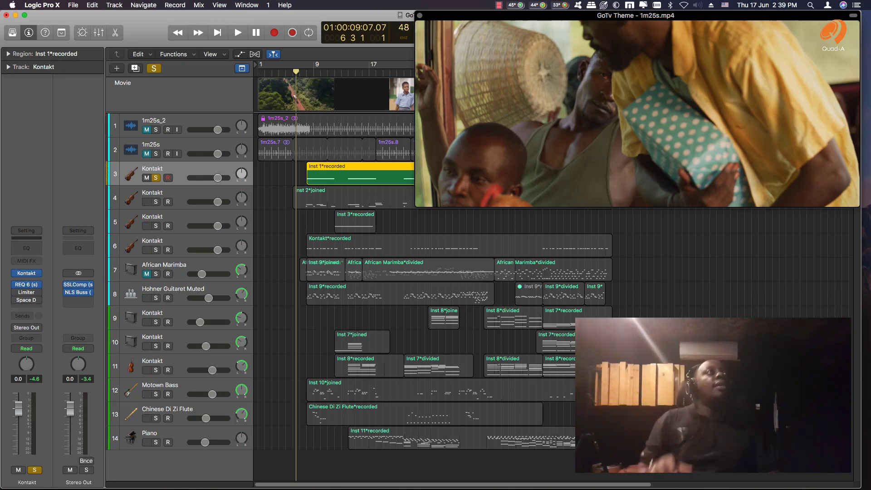
key("Return")
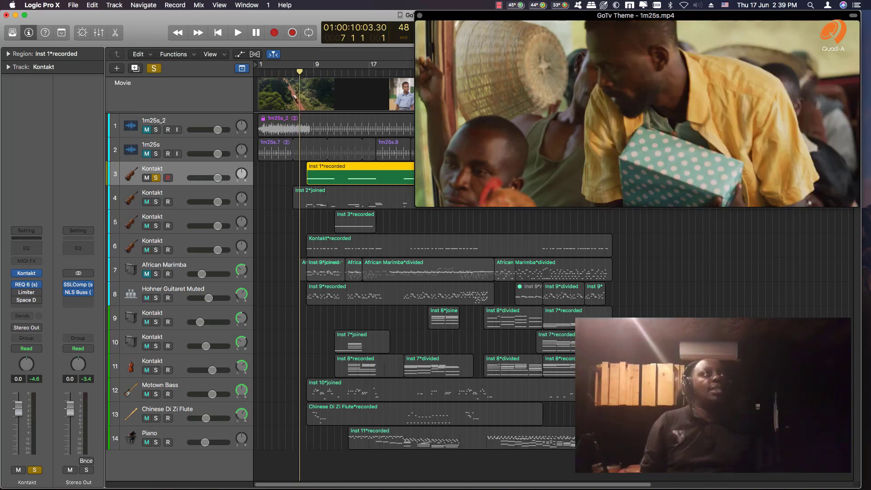
key("space")
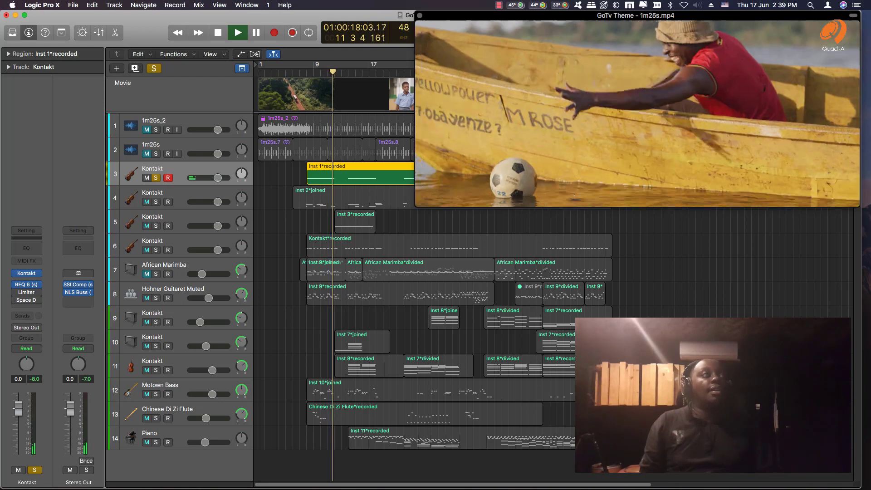
key("space")
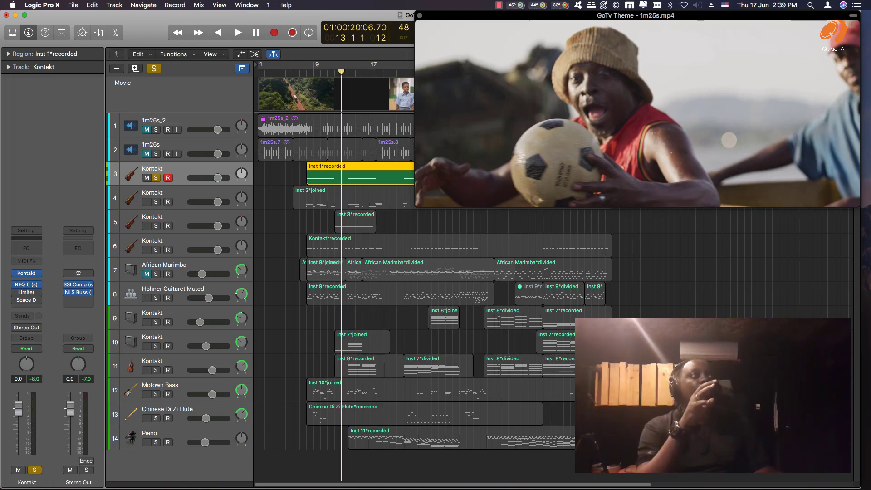
Step: Play track 3's Inst 1*recorded region from bar 8 to the movie's ending, enlarging the track to read its notes
key("shift+space")
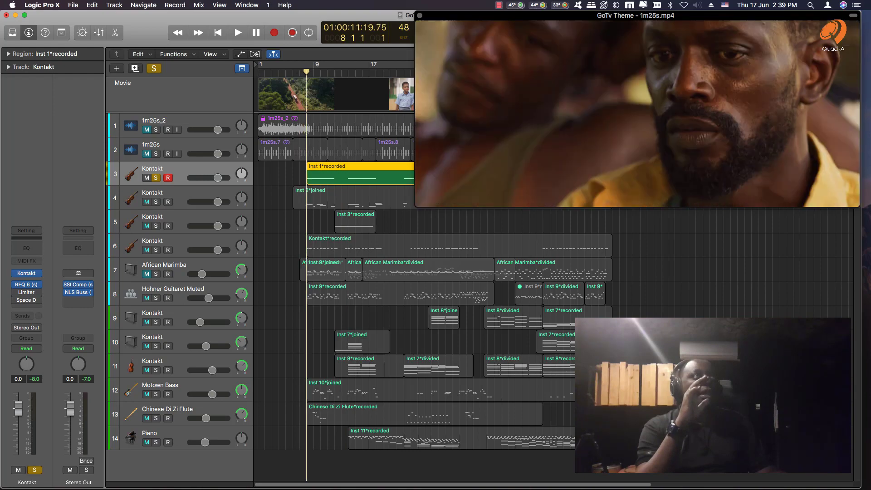
key("space")
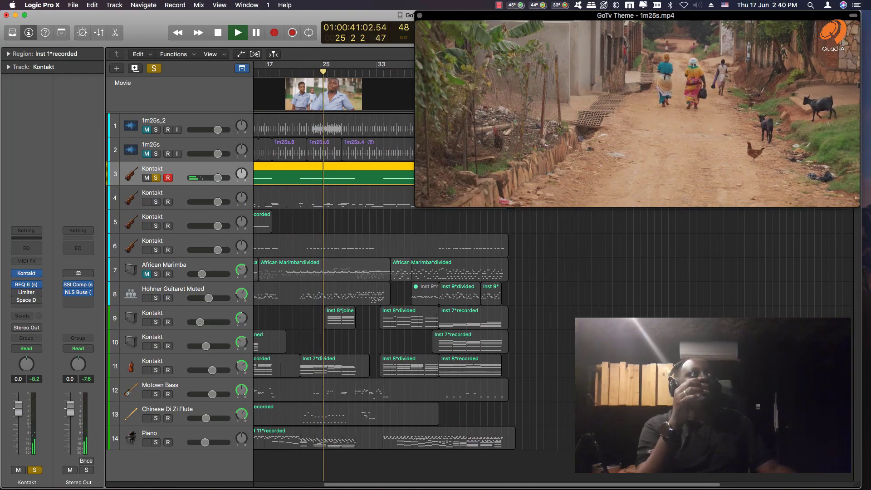
left_click_drag(231, 185, 233, 389)
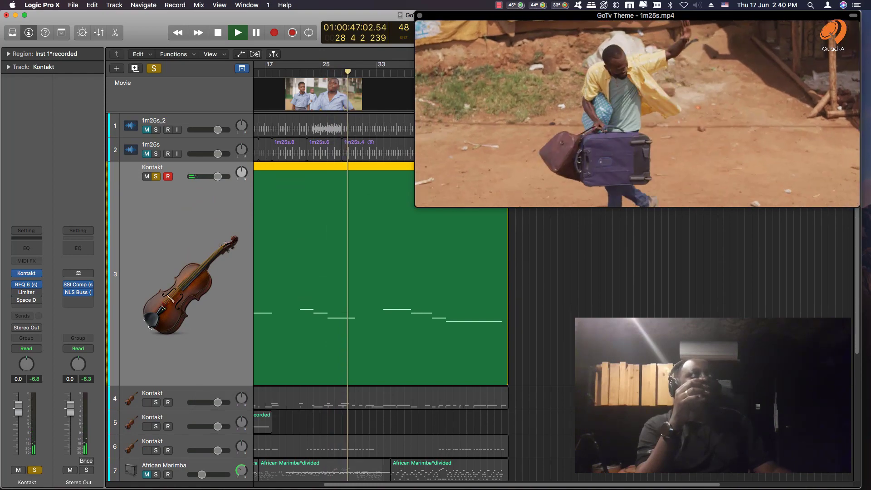
left_click(384, 315)
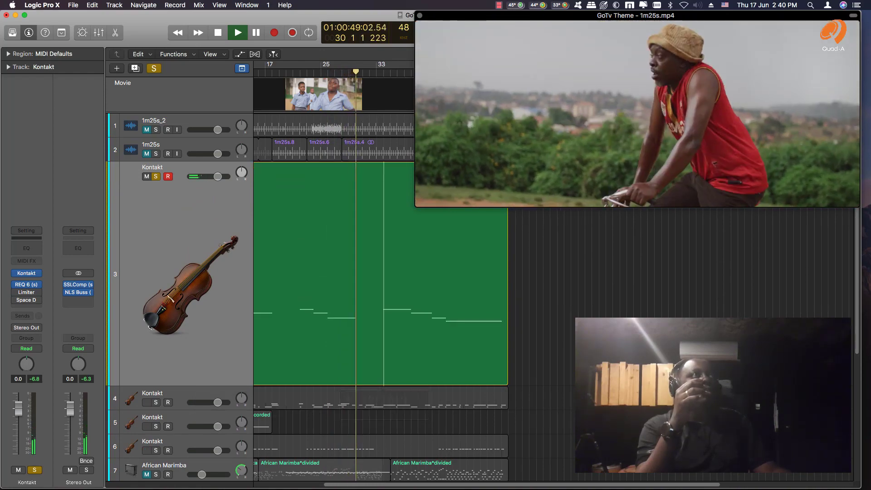
key("space")
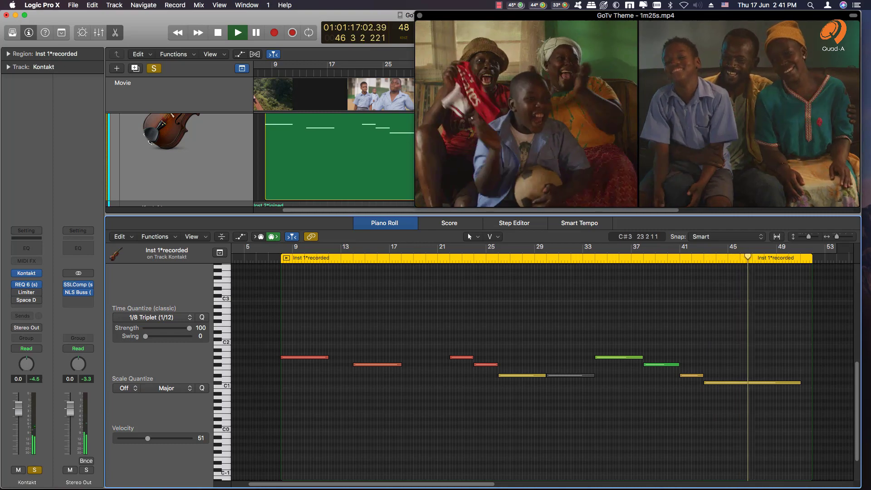
Step: View the movie's closing scene in a temporarily enlarged movie window, and close the Piano Roll
left_click_drag(415, 207, 38, 364)
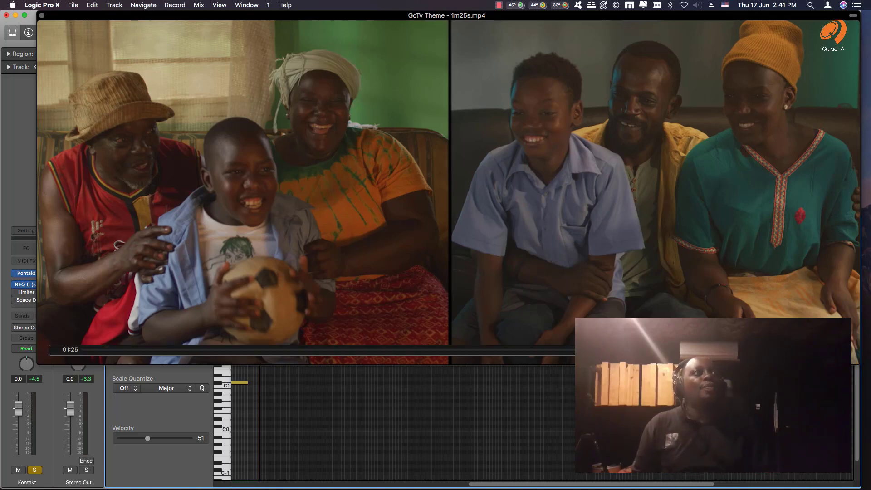
left_click_drag(38, 364, 408, 210)
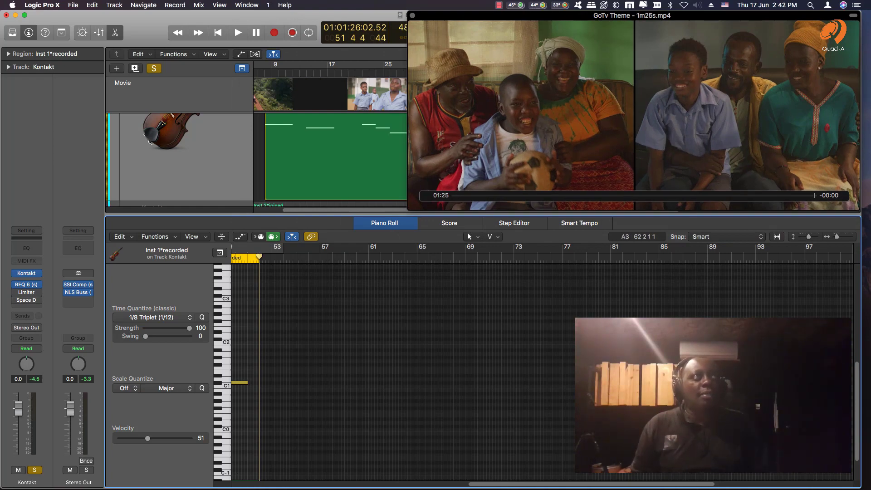
key("p")
scroll(409, 295, "up", 8)
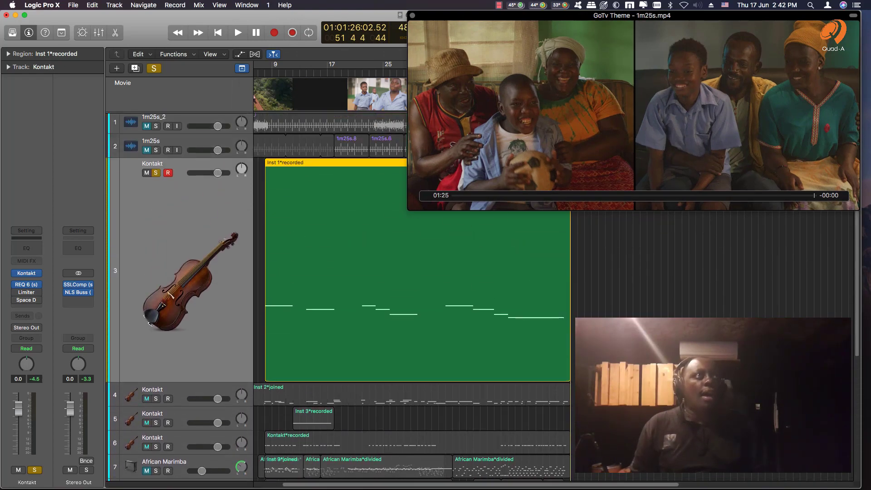
Step: Solo Kontakt track 4 alongside track 3 and play both percussion parts together from bar 7 to bar 8
key("Down")
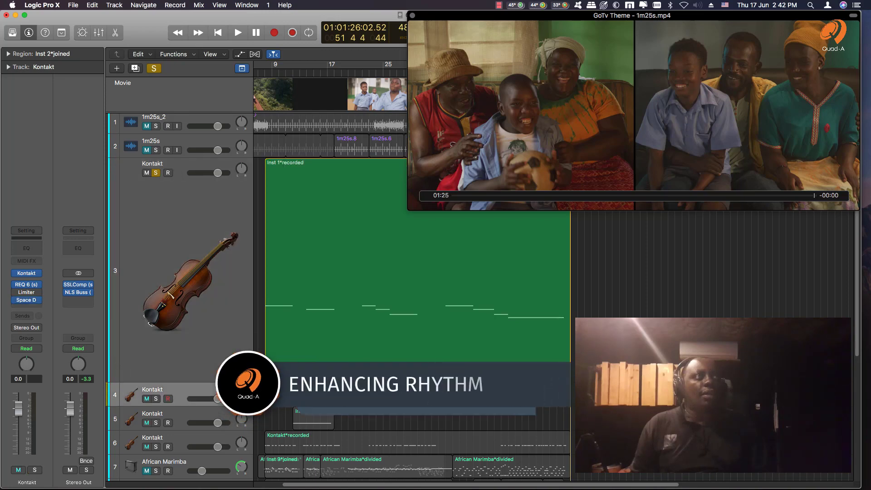
key("s")
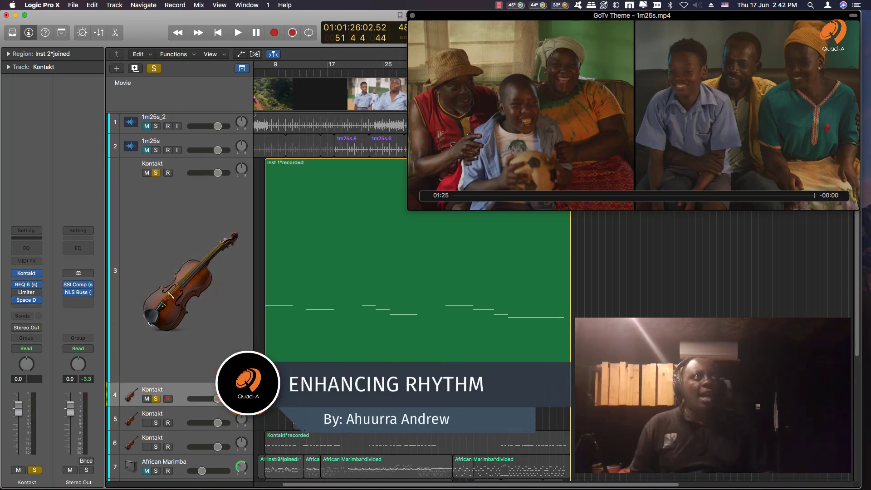
key("shift+space")
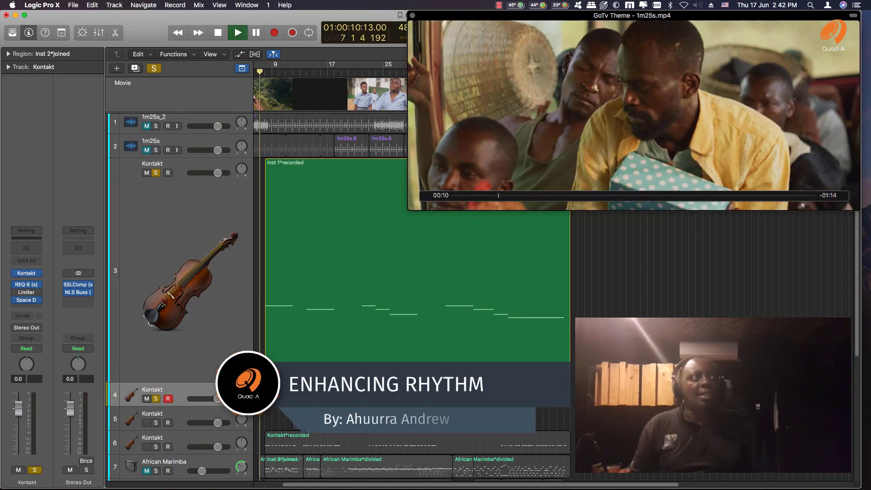
key("space")
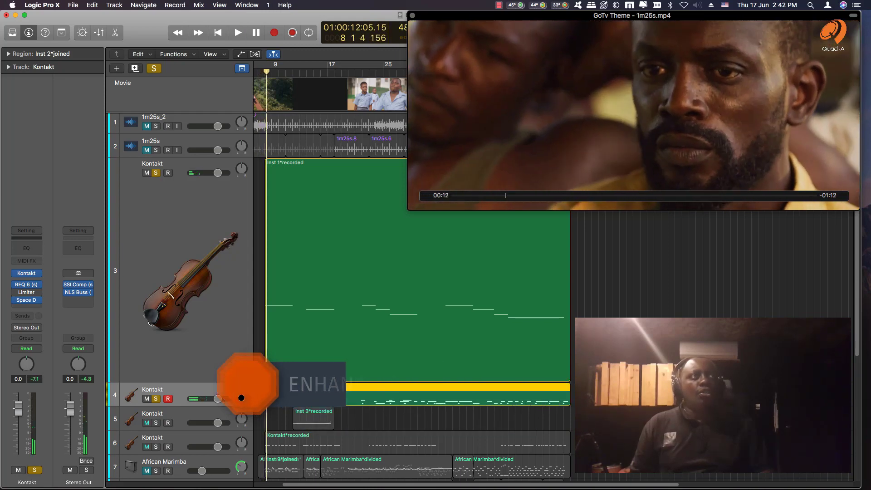
Step: View the Taiko Massive Ensemble patch in track 4's Kontakt Action Strikes instrument and close the plug-in
left_click(27, 273)
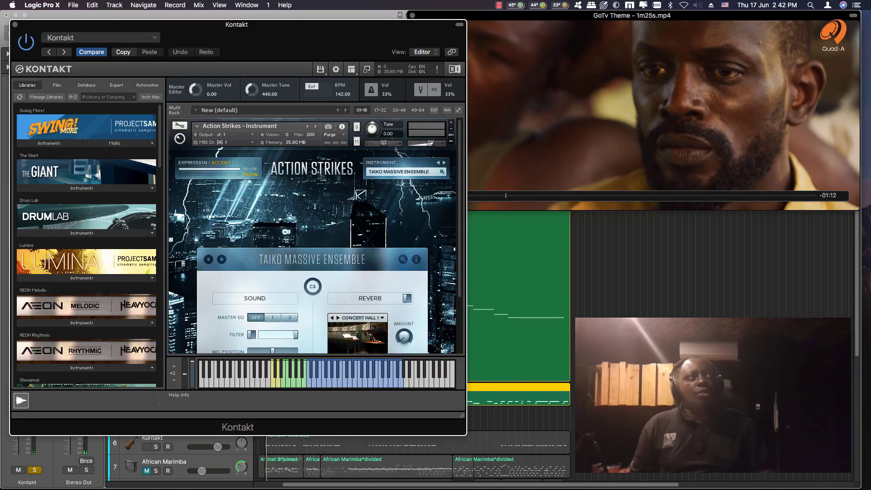
scroll(313, 236, "down", 3)
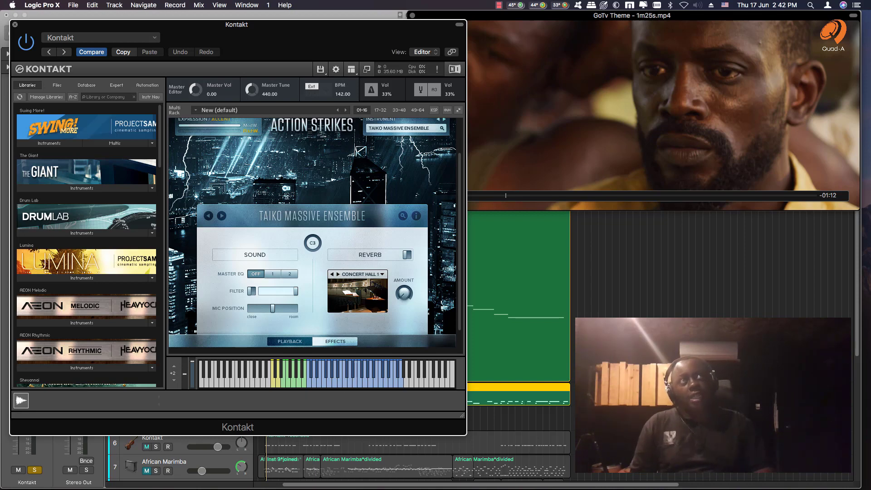
key("super+w")
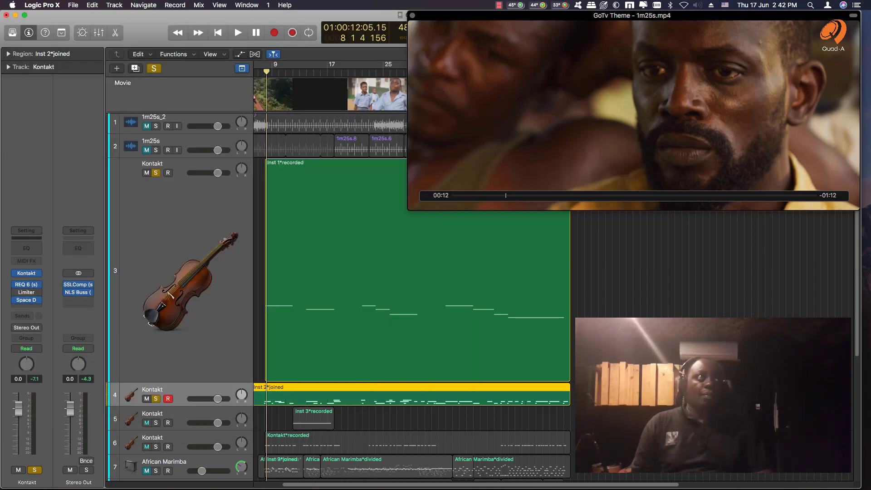
Step: Open track 4's Inst 2*joined region in the Piano Roll and play its opening notes from bar 8
key("p")
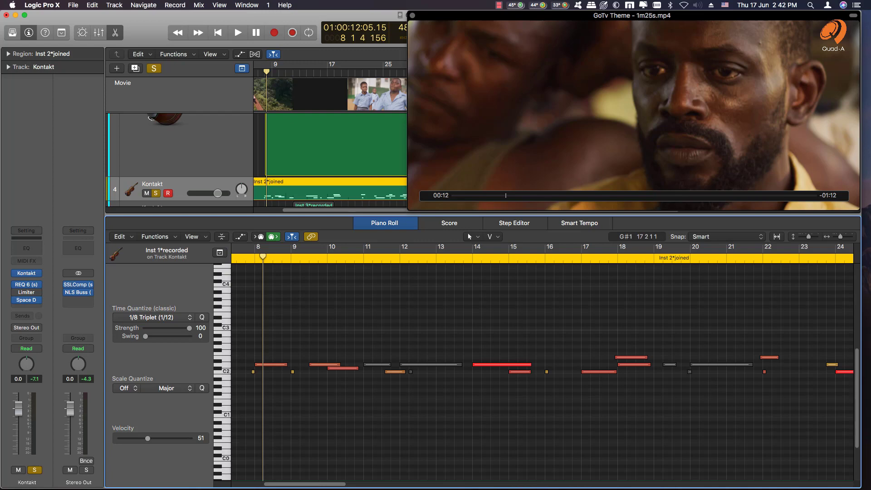
key("space")
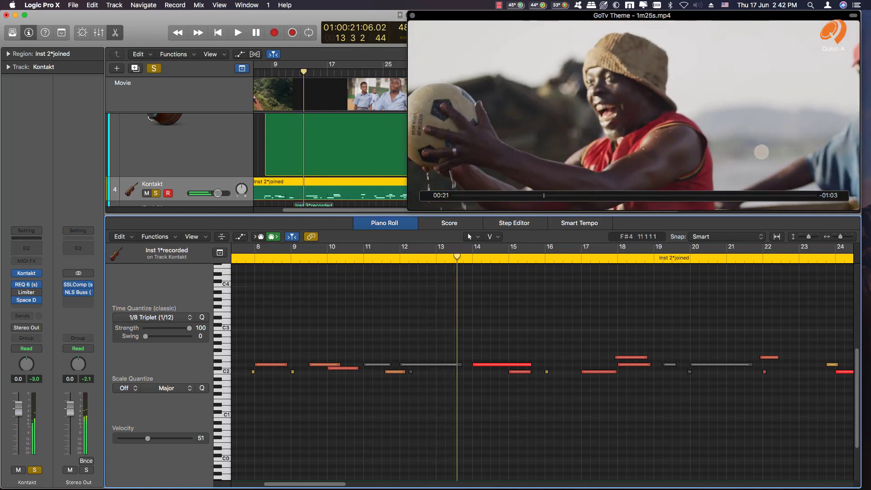
key("space")
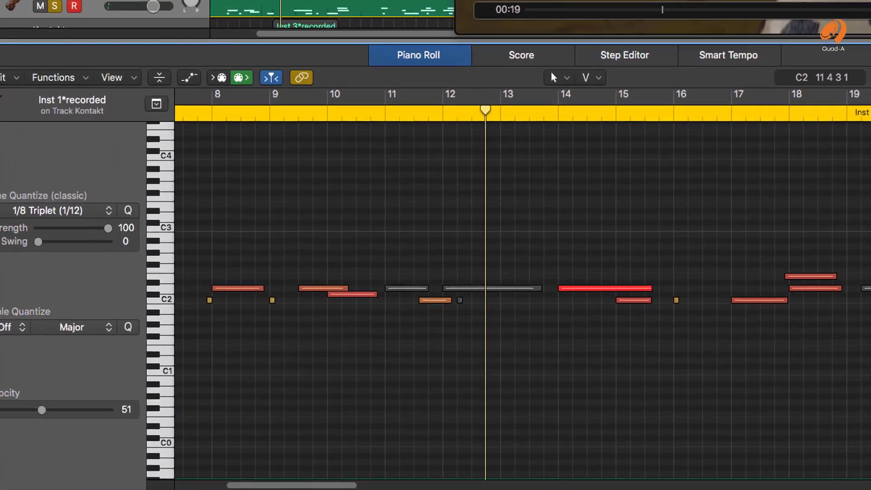
Step: Select the C2 note in the second half of bar 11 and replay track 4's part from just before bar 8 to bar 19
left_click(414, 337)
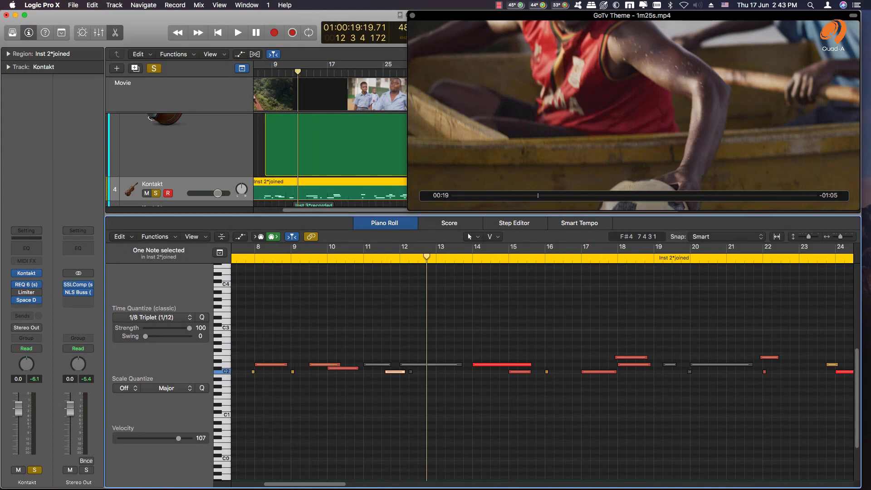
left_click(245, 257)
key("space")
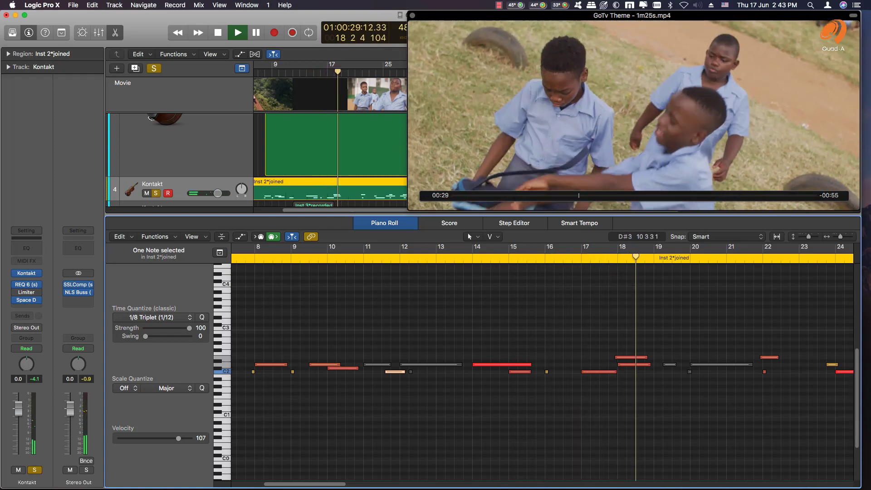
key("space")
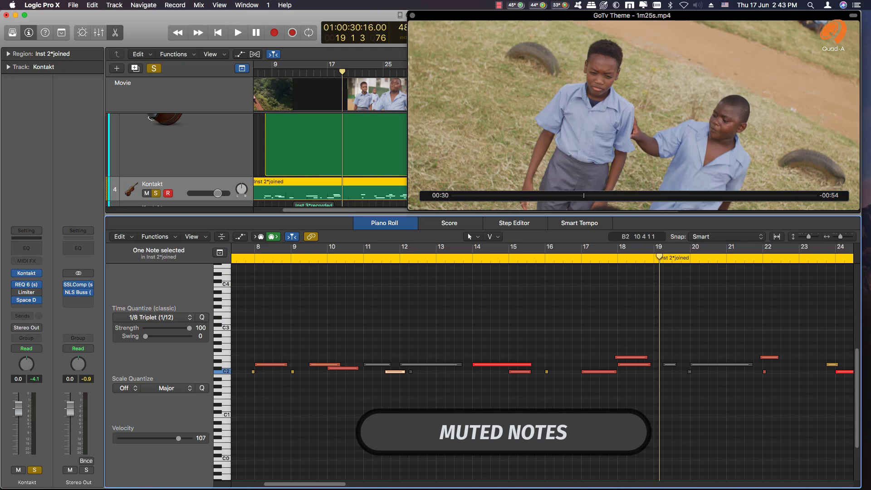
Step: Rewind past bar 18 to play the rest of track 4's part to bar 44, and replay its ending from bar 40
key("super+Up")
key("super+Left")
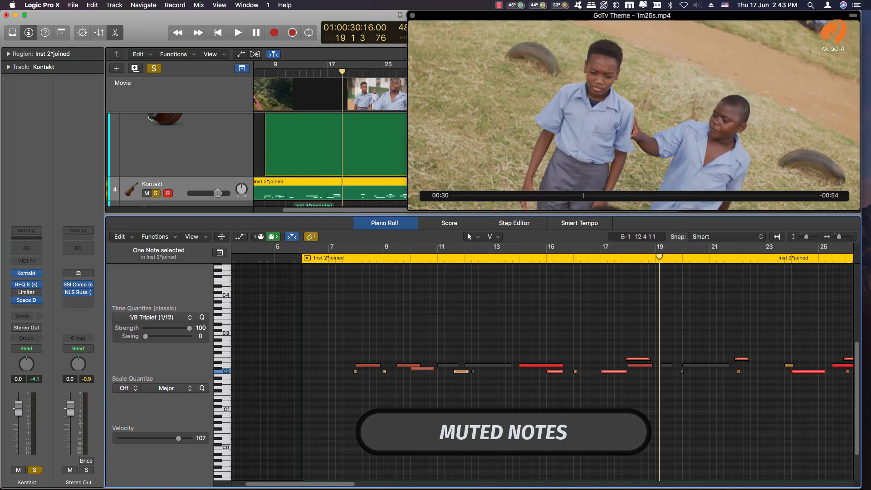
scroll(543, 368, "right", 6)
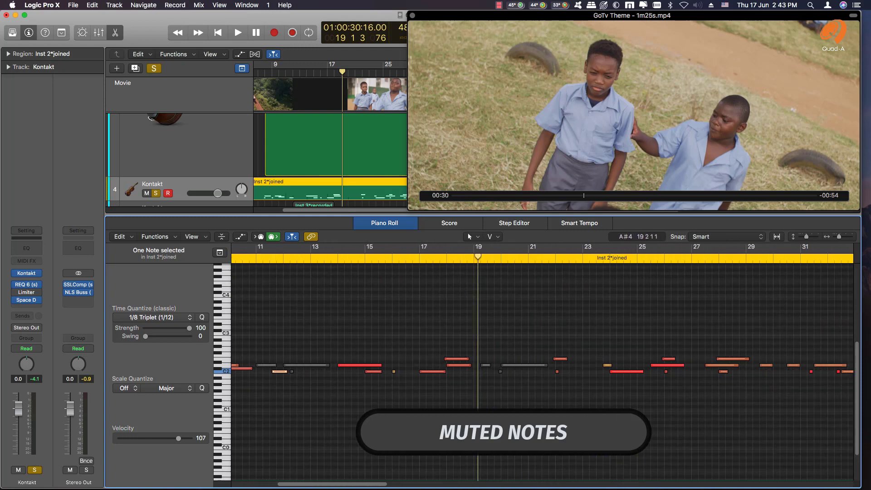
key("comma")
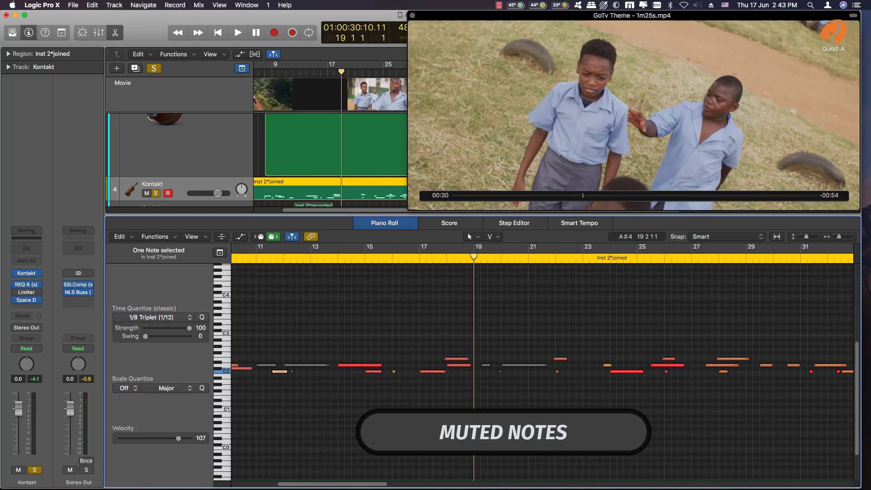
key("comma")
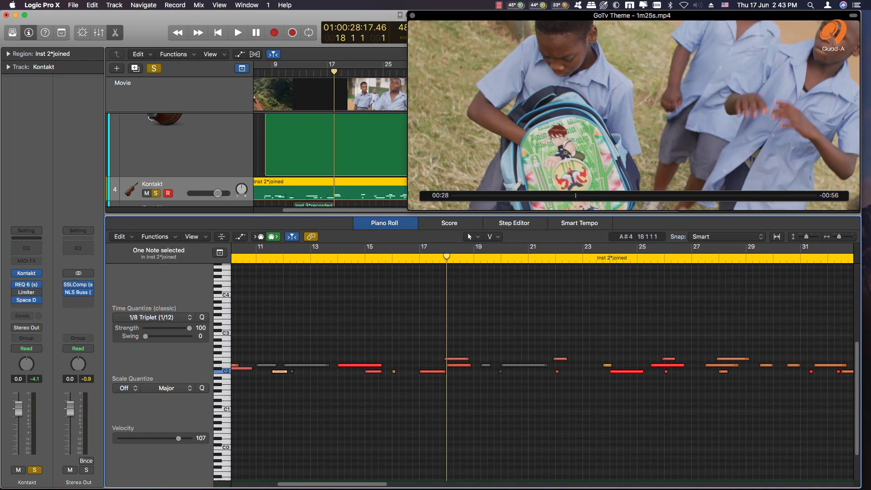
key("comma")
key("space")
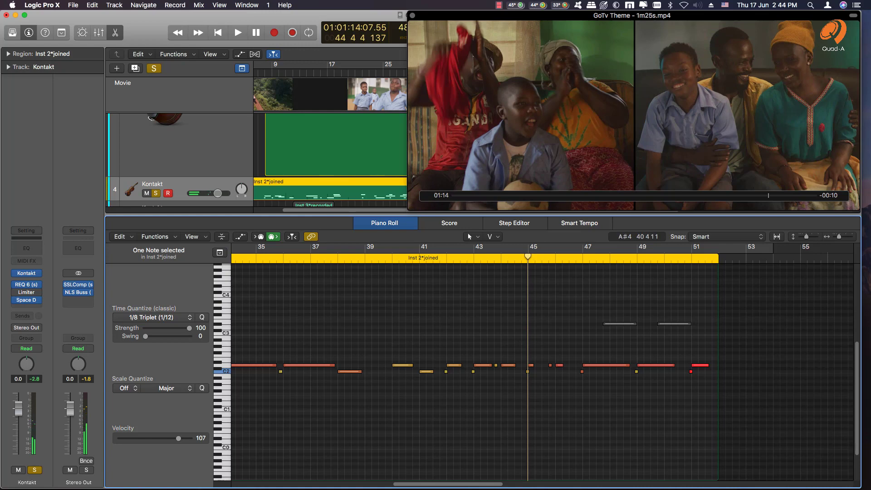
left_click(393, 259)
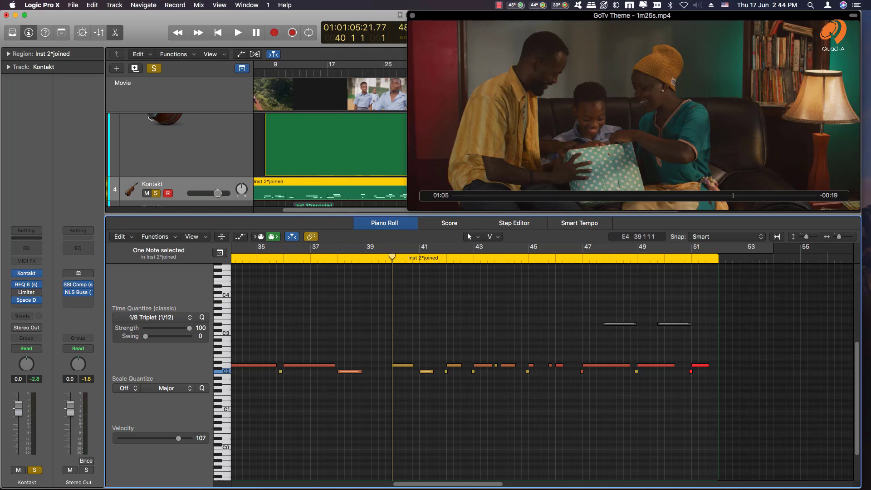
key("space")
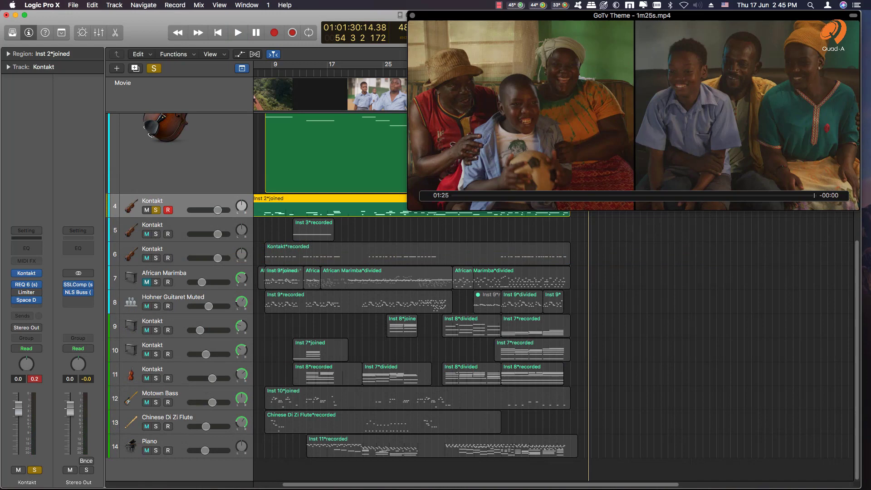
Step: Solo Kontakt track 5 alongside tracks 3 and 4
scroll(555, 296, "up", 2)
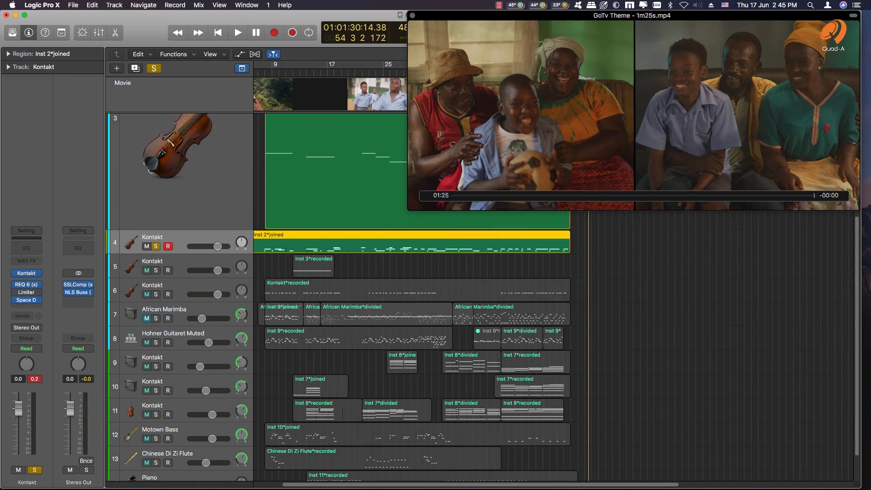
left_click(155, 271)
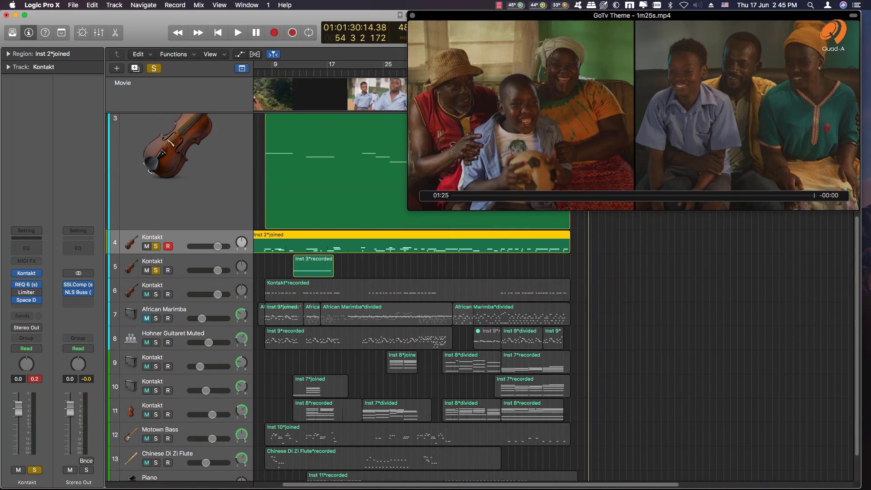
Step: Set the playhead to bar 11, select Kontakt track 5, and view its Rise & Hit instrument before closing the plug-in window
left_click(293, 72)
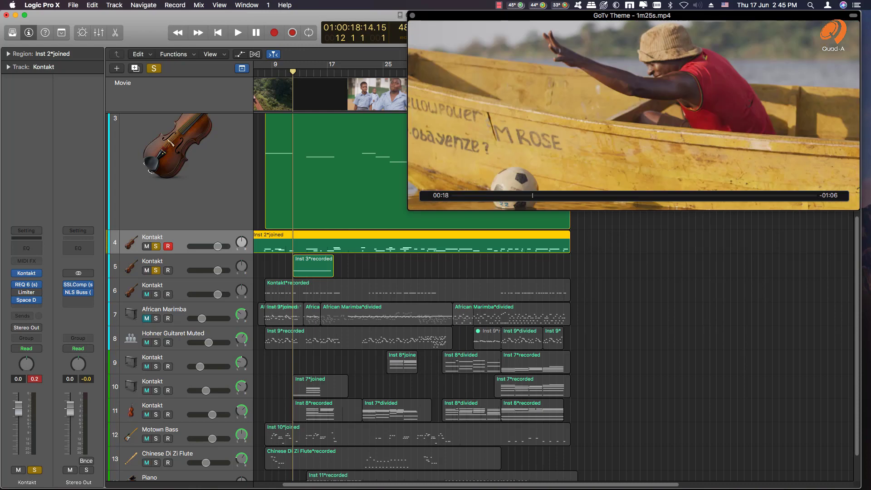
key("comma")
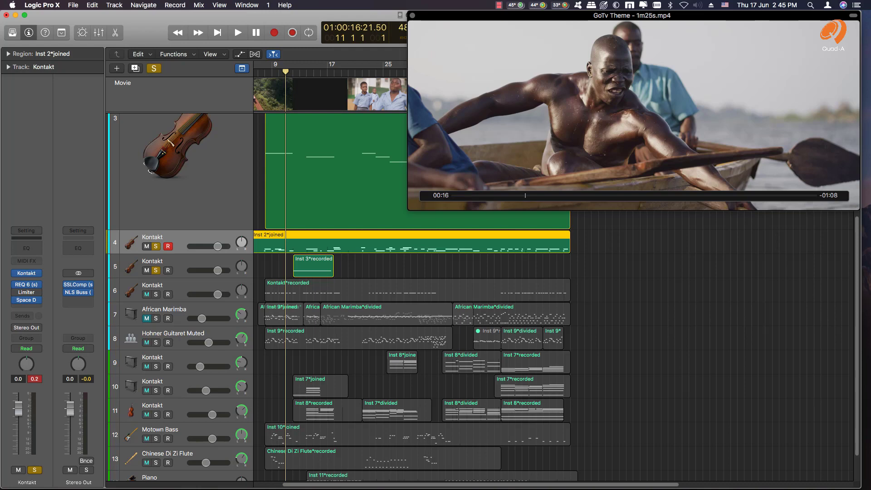
key("Down")
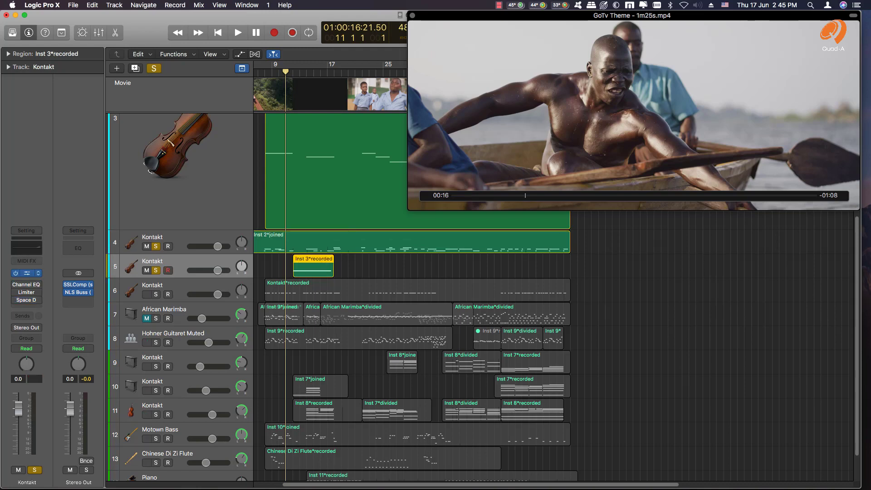
left_click(27, 273)
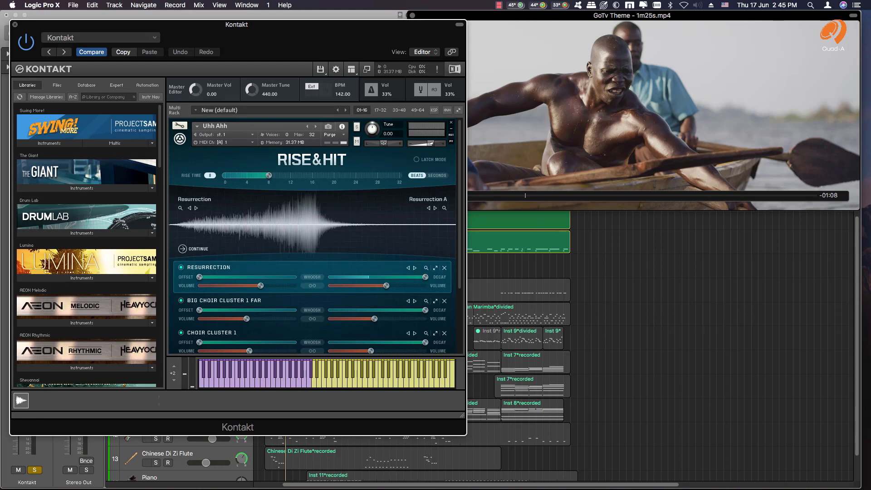
key("super+w")
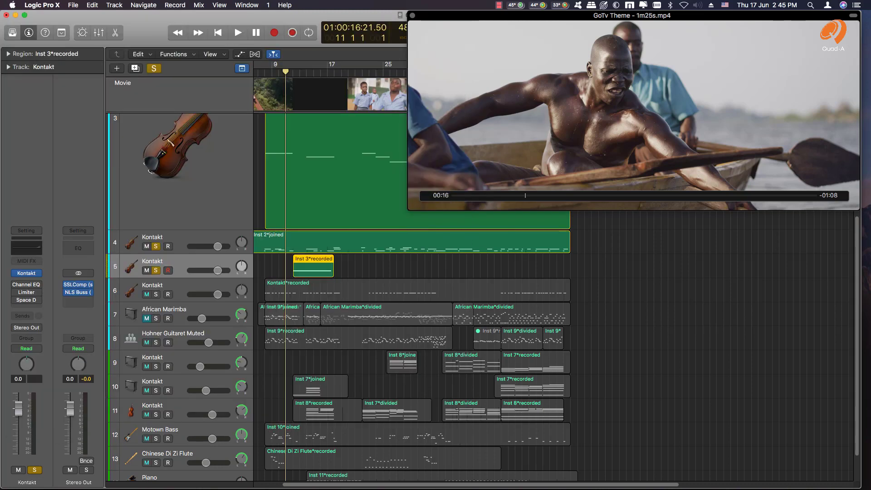
Step: Play the soloed Kontakt layers through track 5's region, from bar 11 to bar 15
key("space")
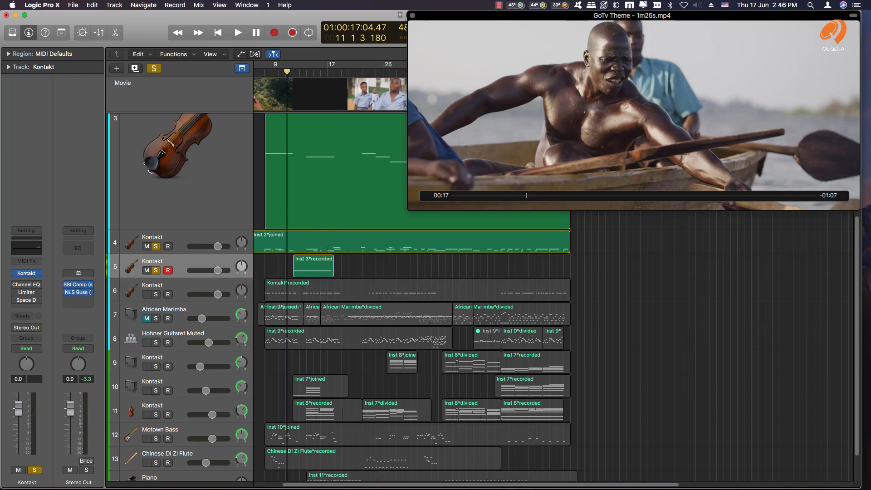
key("space")
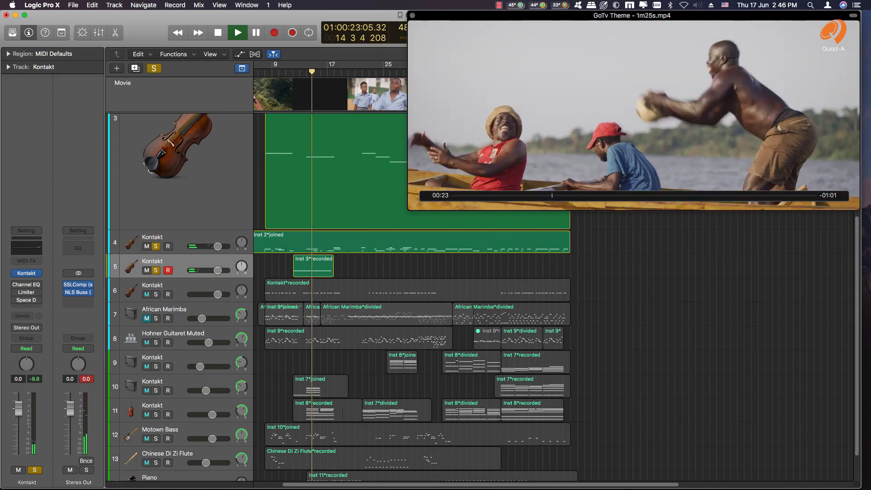
key("space")
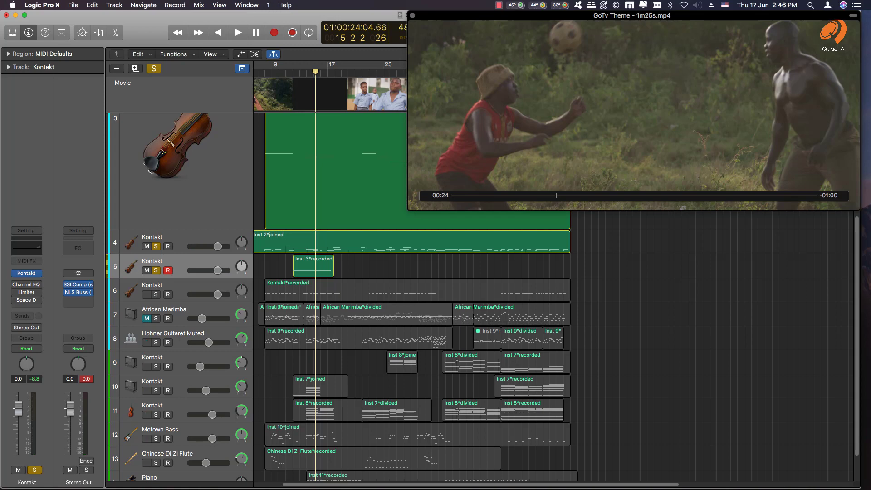
Step: Solo Kontakt track 6 and open its Drum Lab instrument, placing the plug-in window clear of the track headers
left_click(153, 286)
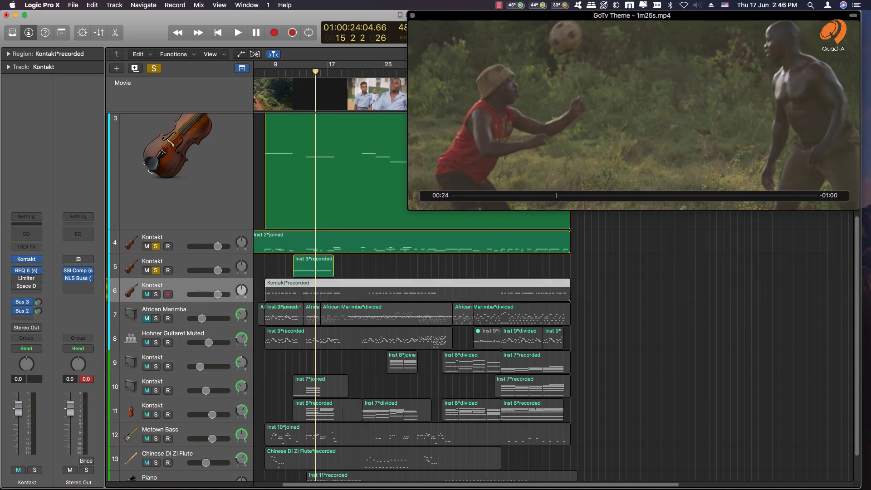
key("s")
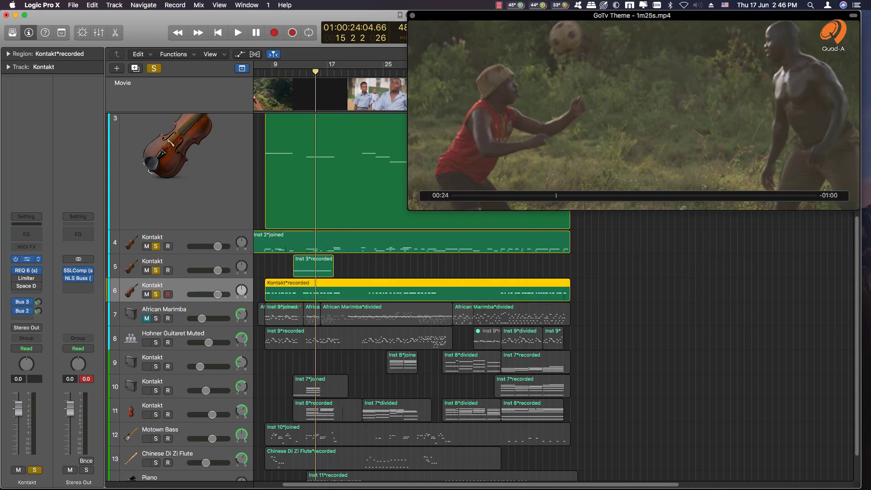
key("v")
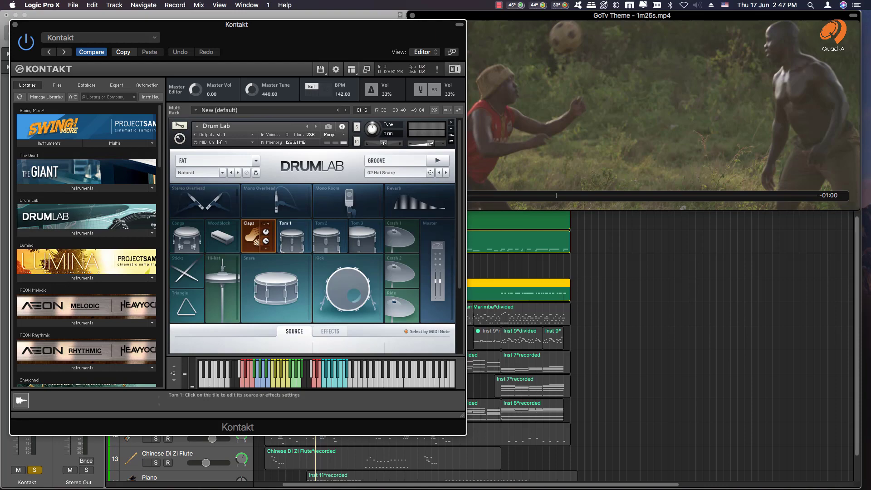
left_click_drag(277, 24, 728, 124)
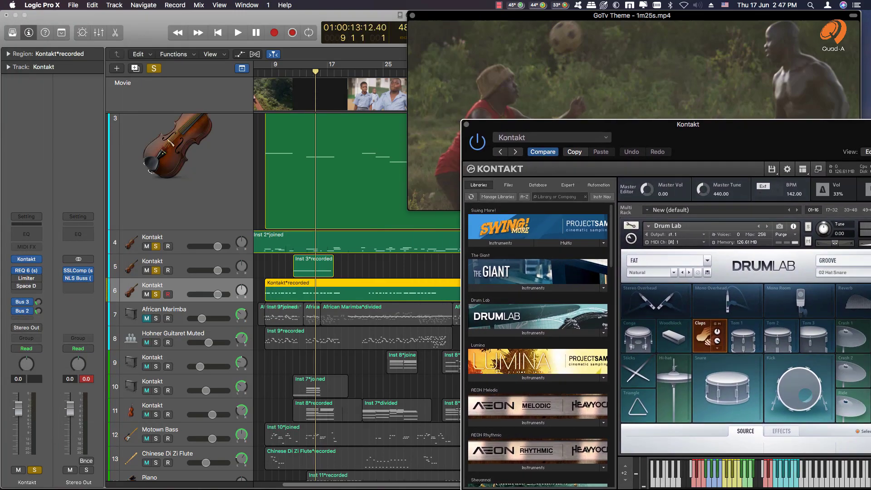
Step: Close the Drum Lab window after a short playback at bar 9 and move the movie window clear of the track headers
key("space")
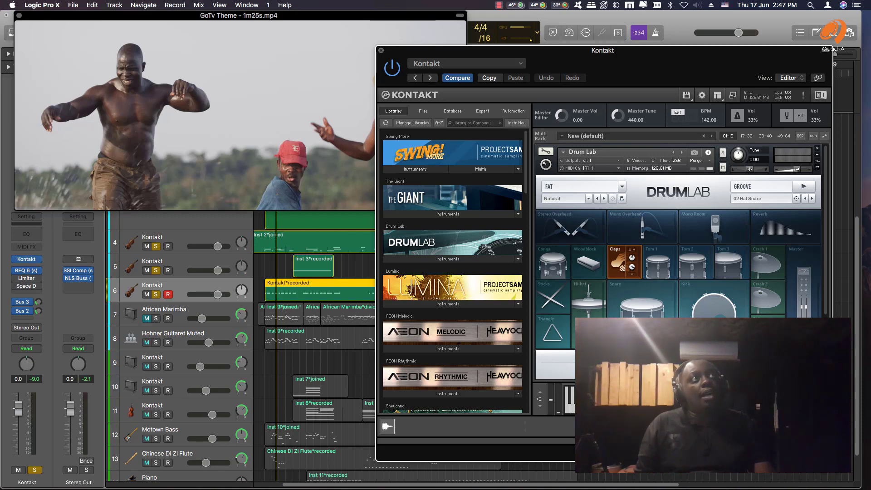
left_click(381, 50)
left_click_drag(359, 16, 754, 17)
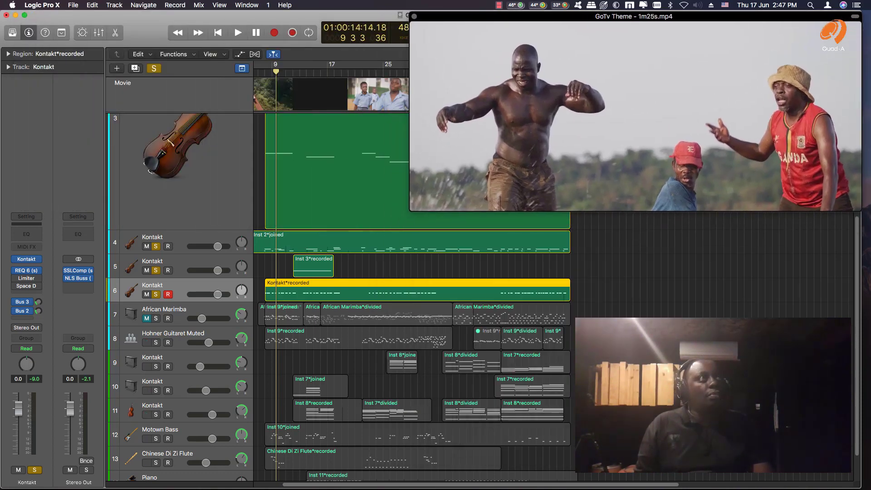
Step: Play track 6 from bar 9 to bar 11 with its whole Kontakt*recorded region shown in the Piano Roll
key("space")
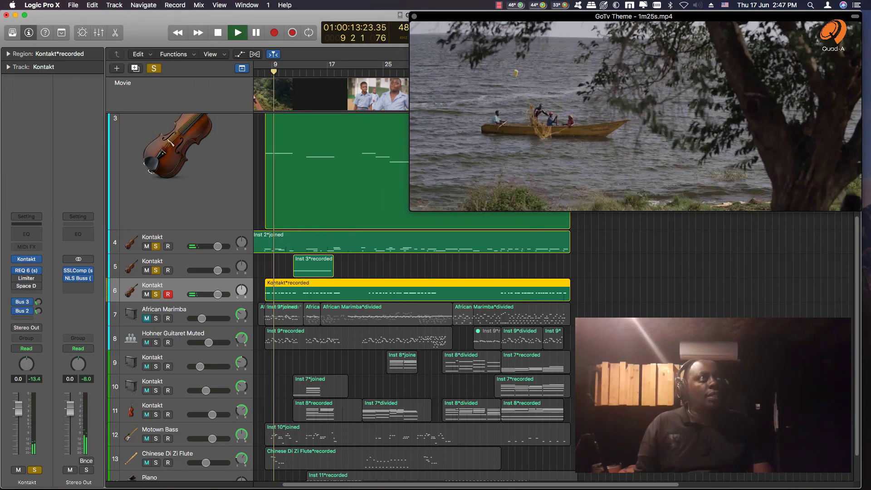
key("p")
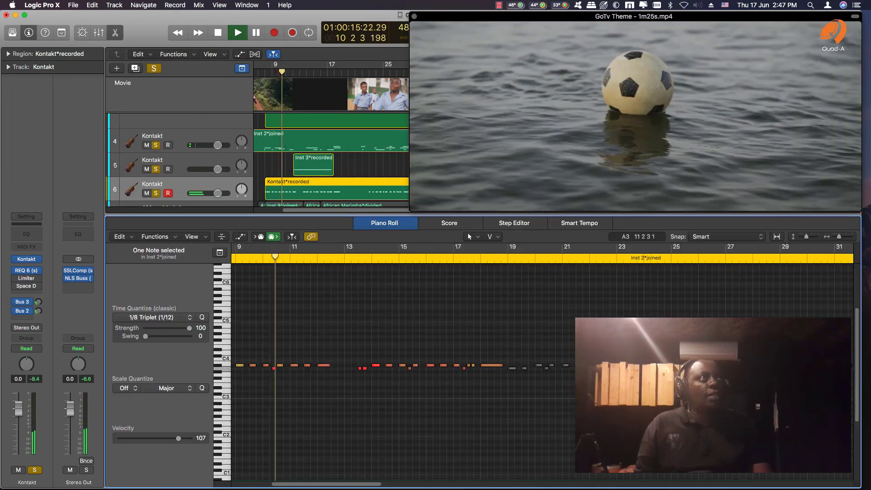
key("super+Left")
key("super+Left")
key("space")
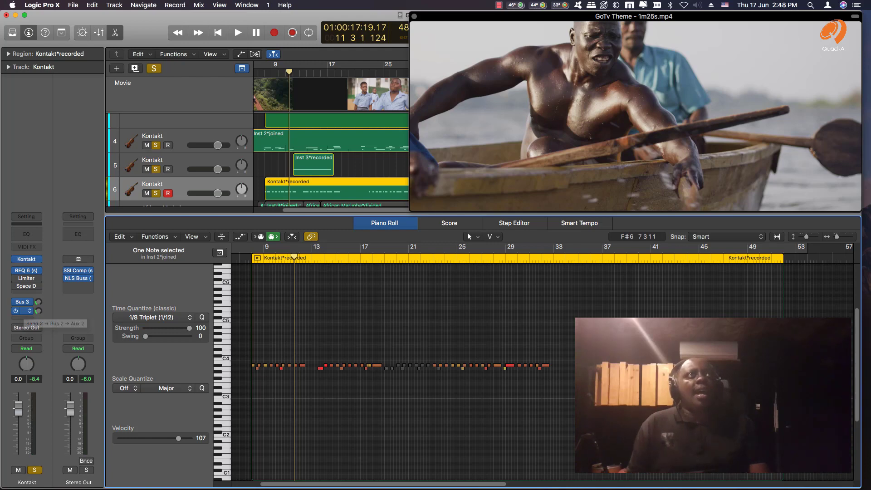
Step: Open the H-Delay plug-in on track 6's Bus 2 return, Aux 2, and play the part from bar 11 to bar 19
left_click(25, 311)
left_click(78, 290)
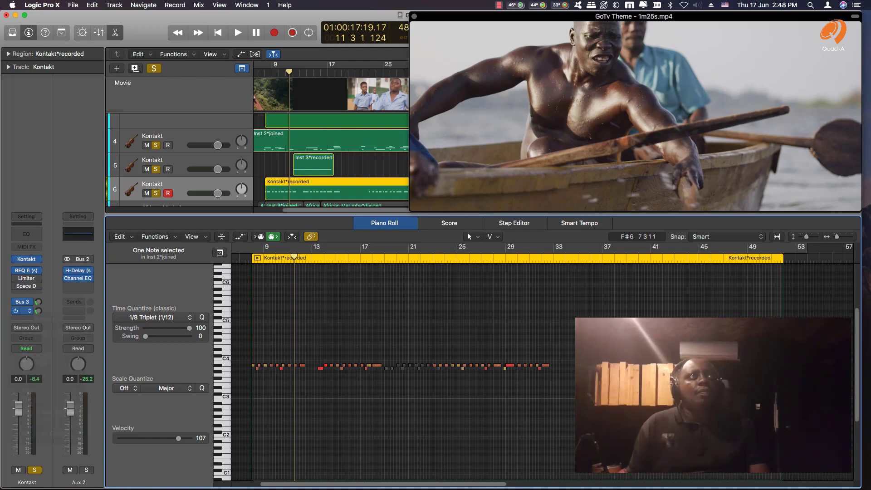
left_click(79, 270)
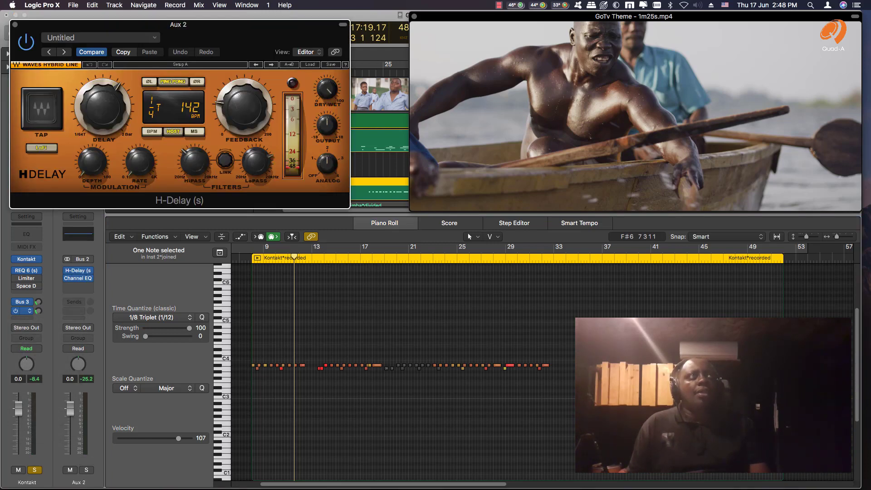
left_click_drag(178, 25, 249, 37)
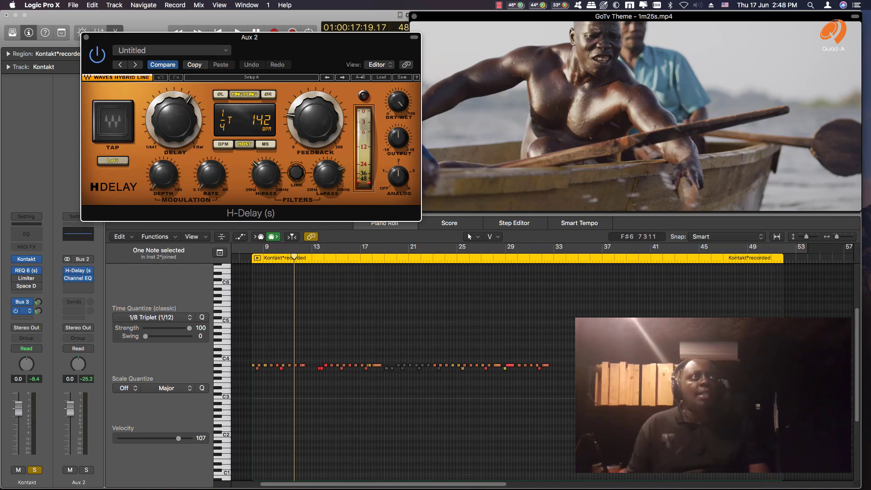
key("space")
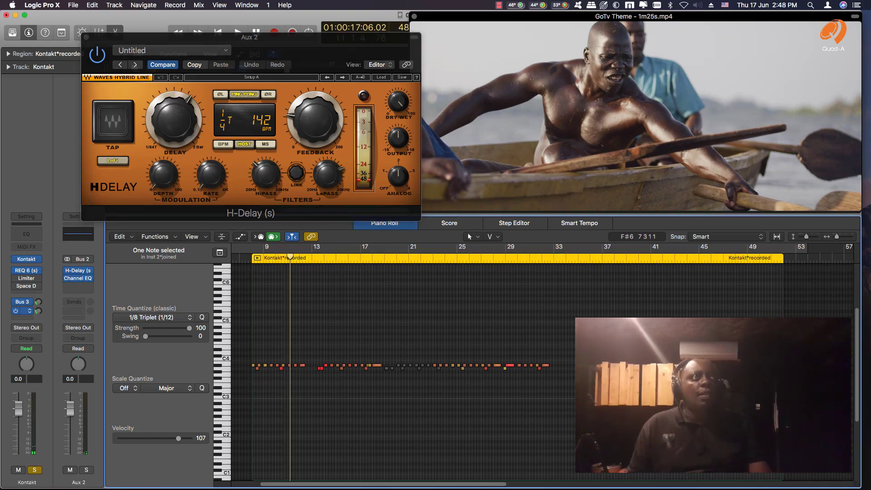
key("space")
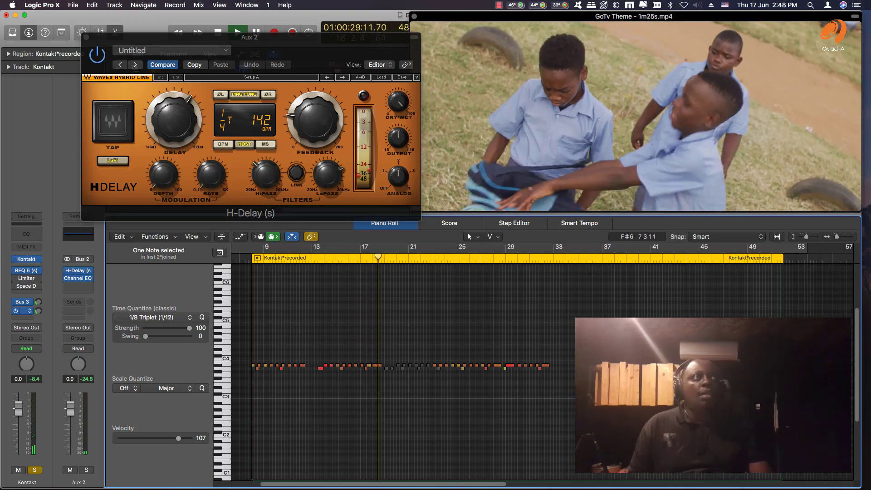
key("space")
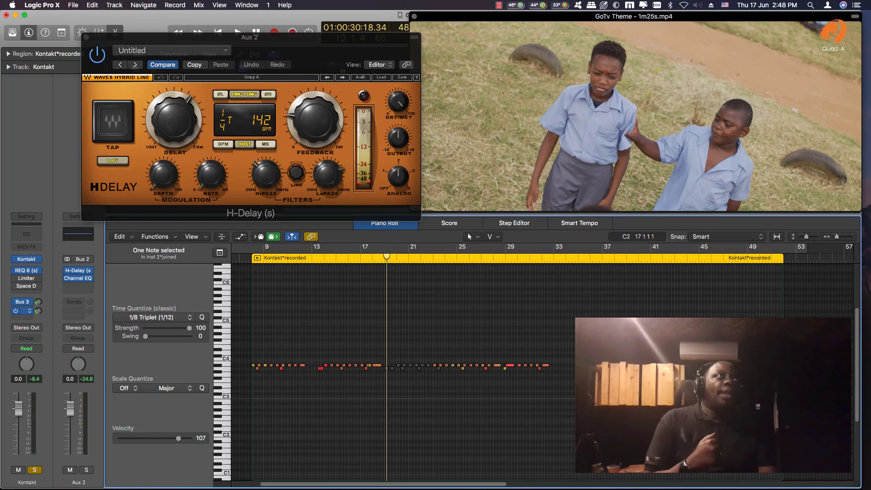
Step: Close the Piano Roll and the H-Delay plug-in window
key("p")
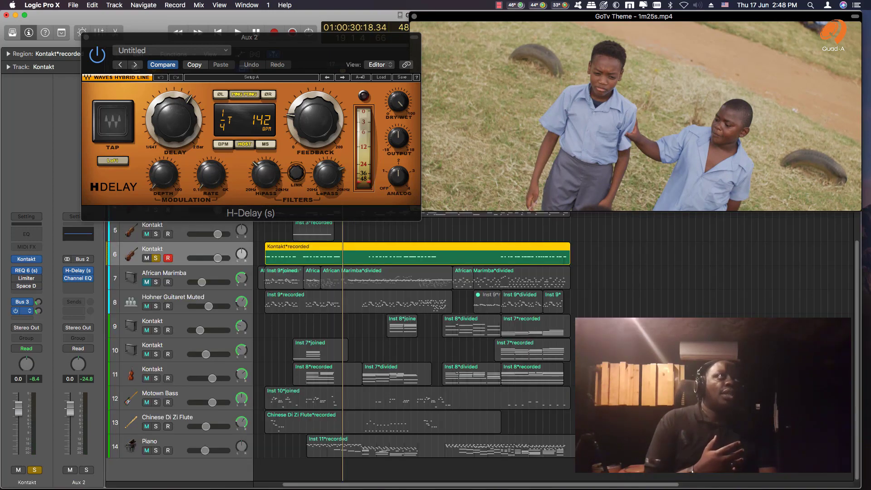
left_click_drag(249, 37, 680, 223)
key("super+w")
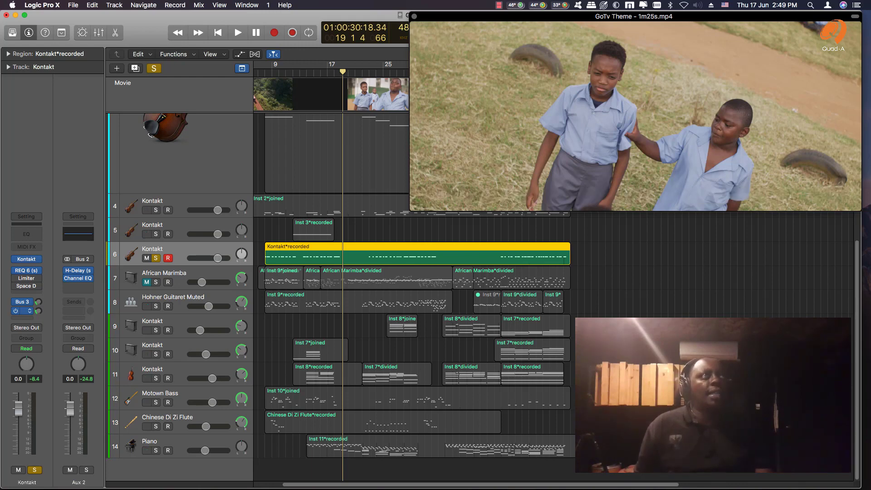
Step: Solo Kontakt tracks 3, 4 and 5 alongside track 6, and shrink track 3's height close to that of its neighbours
left_click(156, 210)
scroll(156, 210, "up", 5)
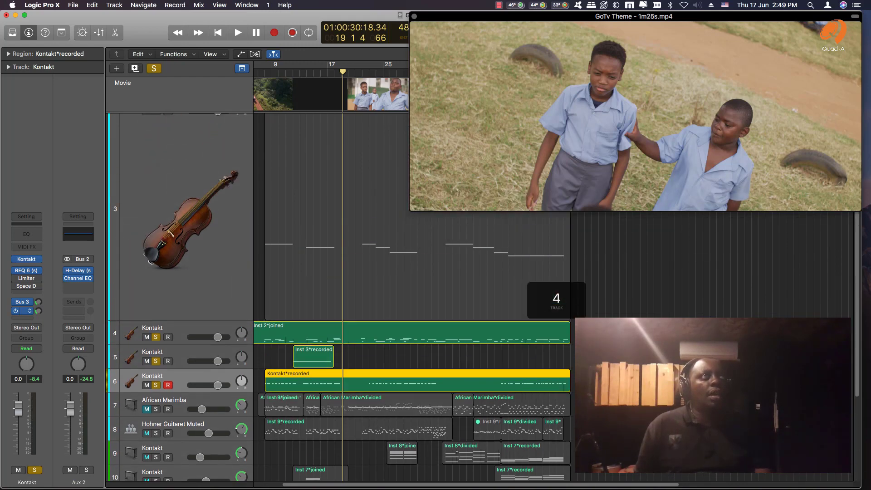
scroll(155, 211, "left", 2)
scroll(406, 400, "right", 3)
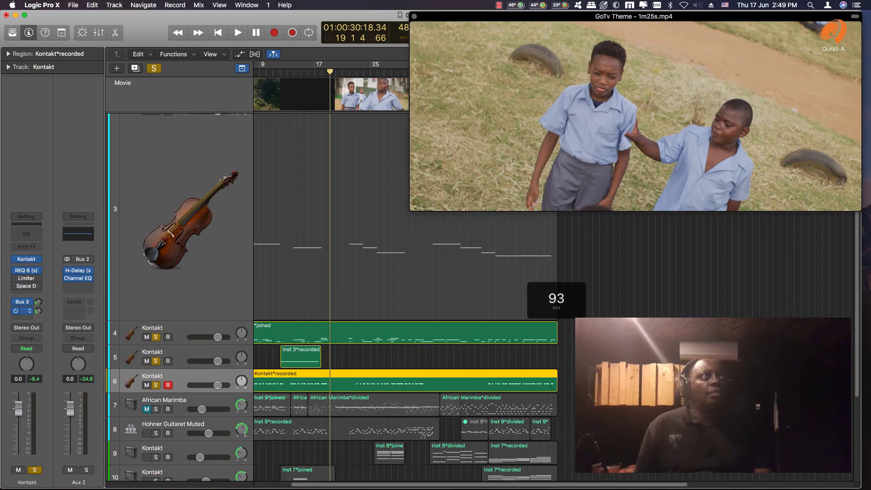
left_click_drag(183, 321, 184, 144)
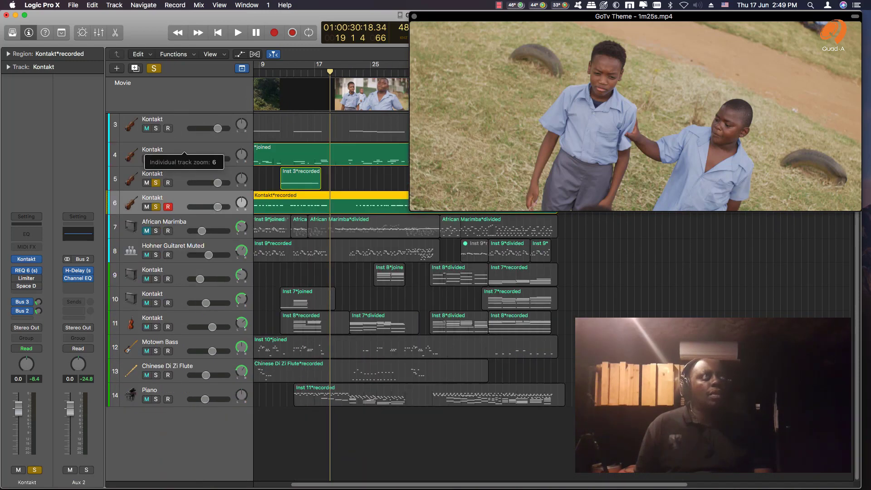
scroll(184, 143, "up", 3)
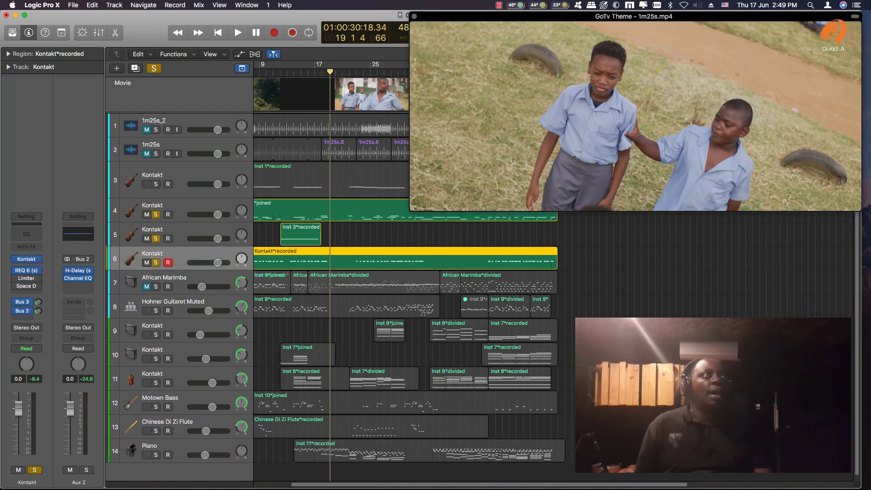
left_click(156, 184)
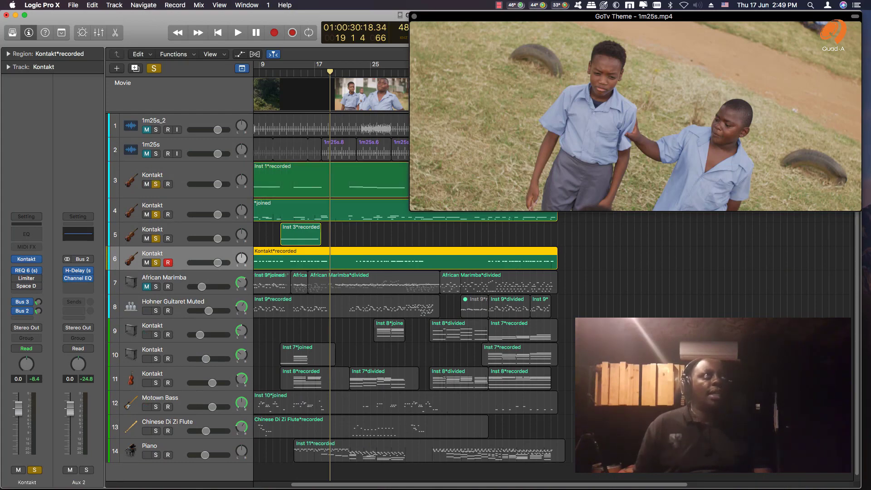
Step: Play the four soloed Kontakt layers from bar 11 to bar 46, selecting tracks 3 to 6 together, and rewind to bar 43
key("space")
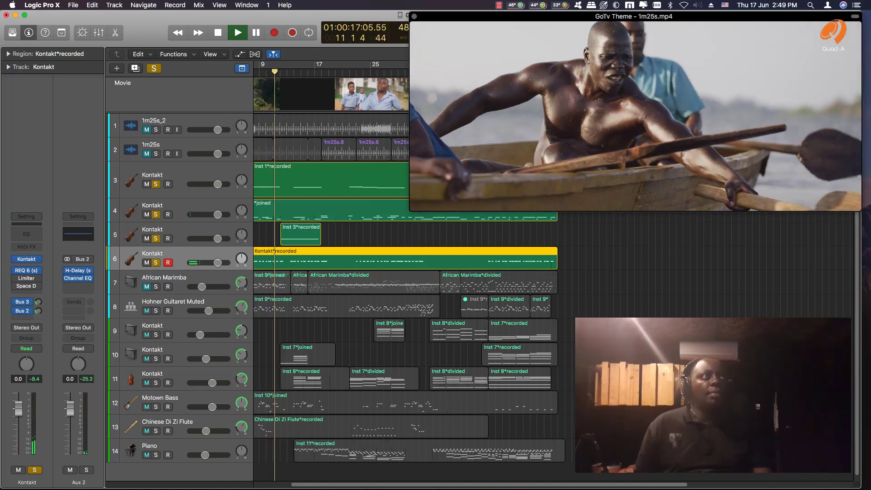
left_click(158, 175, "shift")
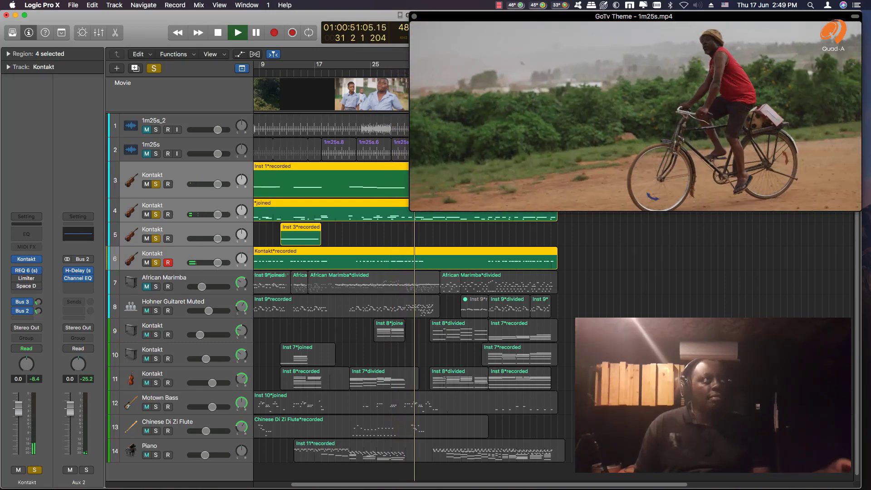
scroll(408, 295, "right", 5)
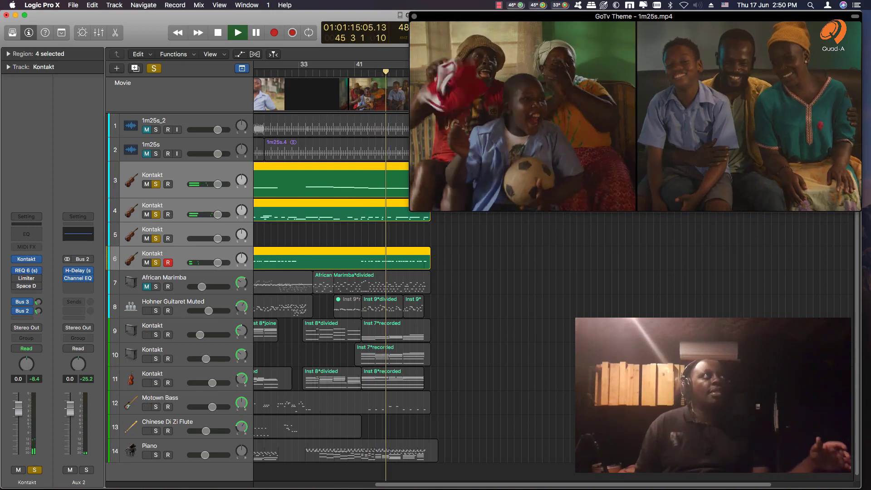
key("space")
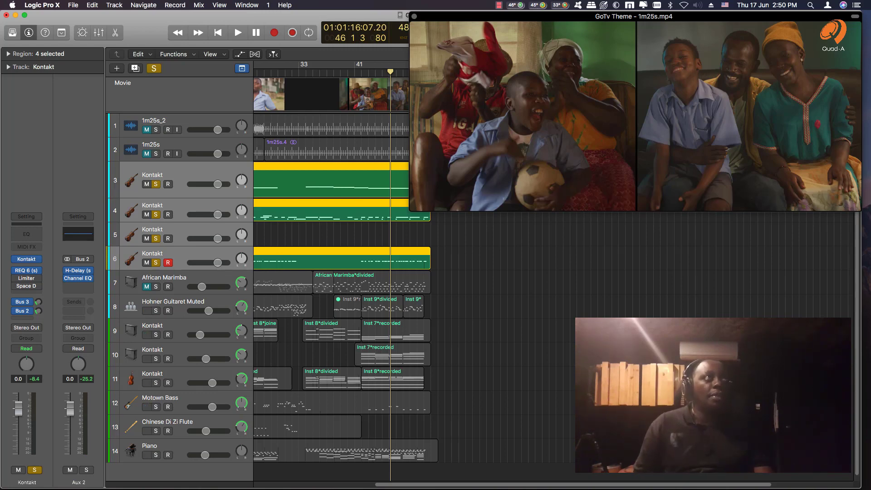
key("comma")
key("comma")
key("comma")
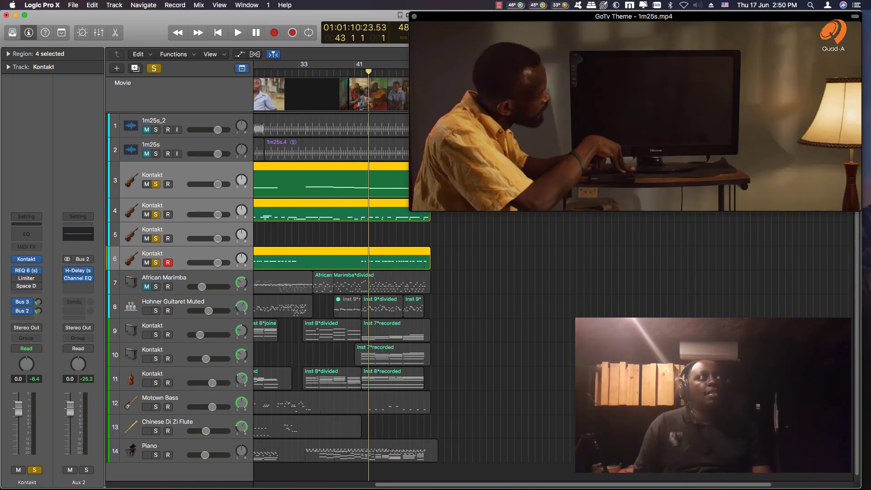
Step: Play the four soloed Kontakt layers from bar 43 to the end at bar 52, shifting the movie window down and back up
key("space")
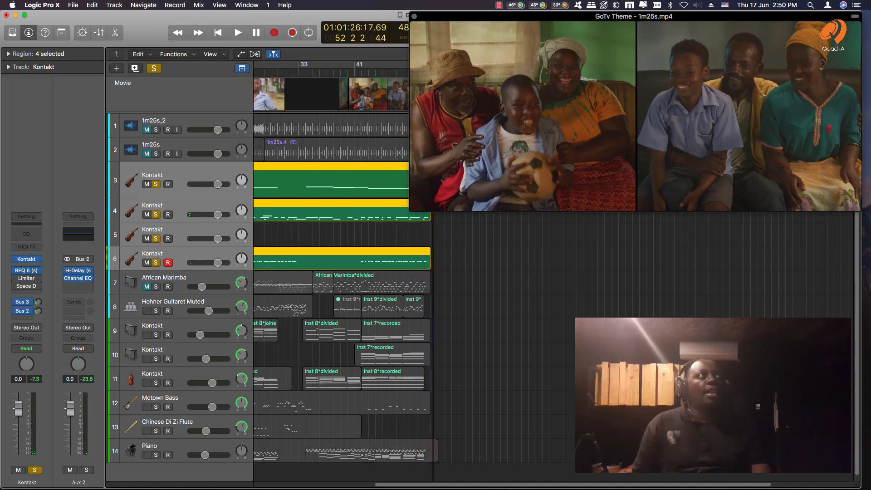
scroll(499, 281, "left", 10)
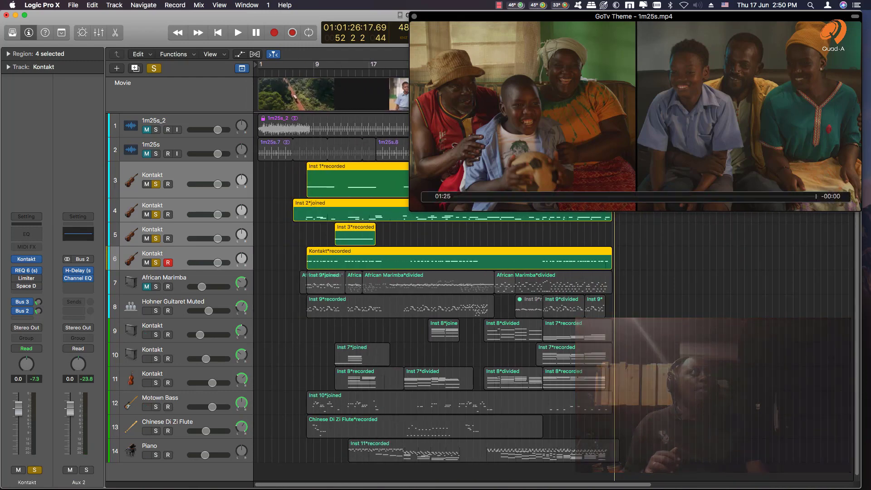
left_click_drag(634, 16, 631, 51)
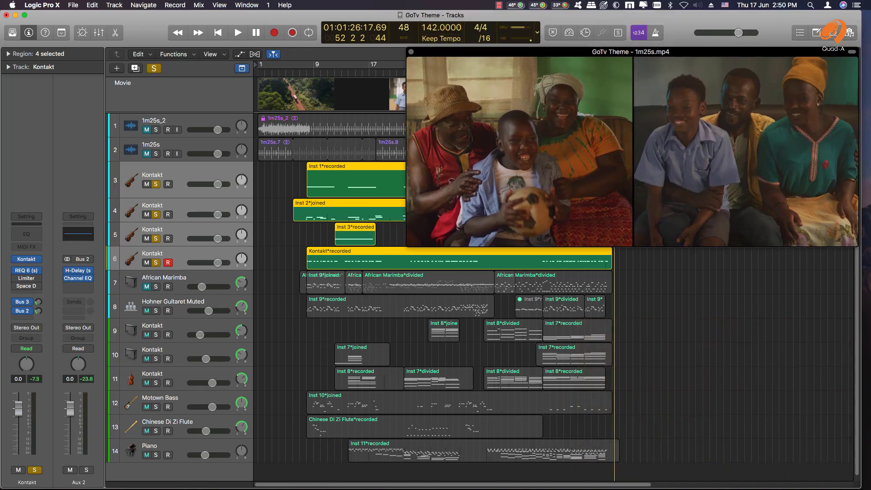
left_click_drag(631, 52, 631, 17)
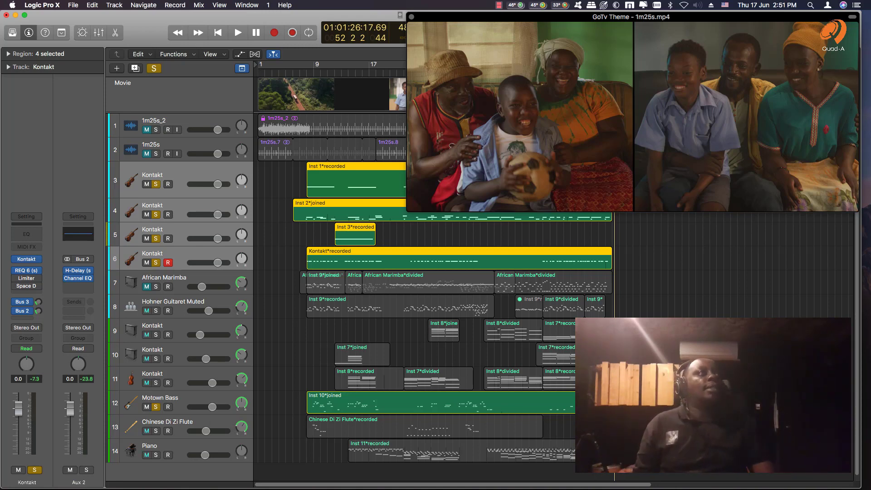
Step: Open the Motown Bass region on track 12 in the Piano Roll, close its EXS24 window and set the playhead to bar 8
double_click(331, 399)
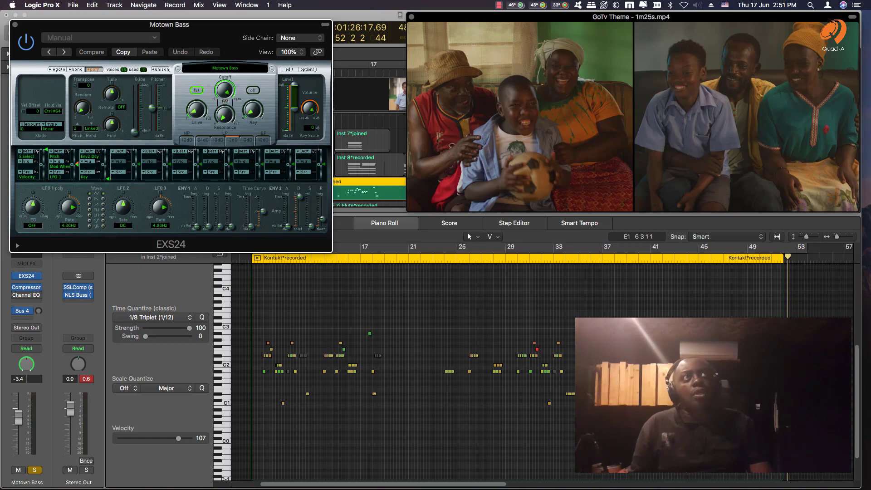
left_click(15, 24)
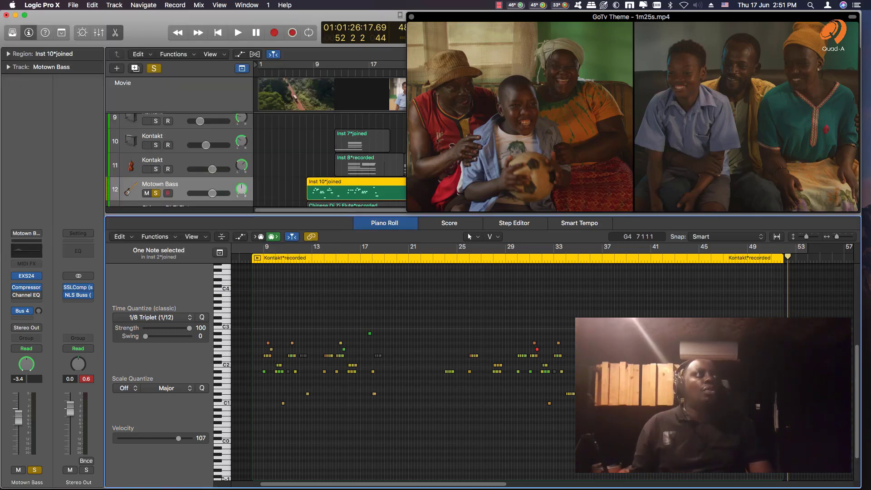
key("space")
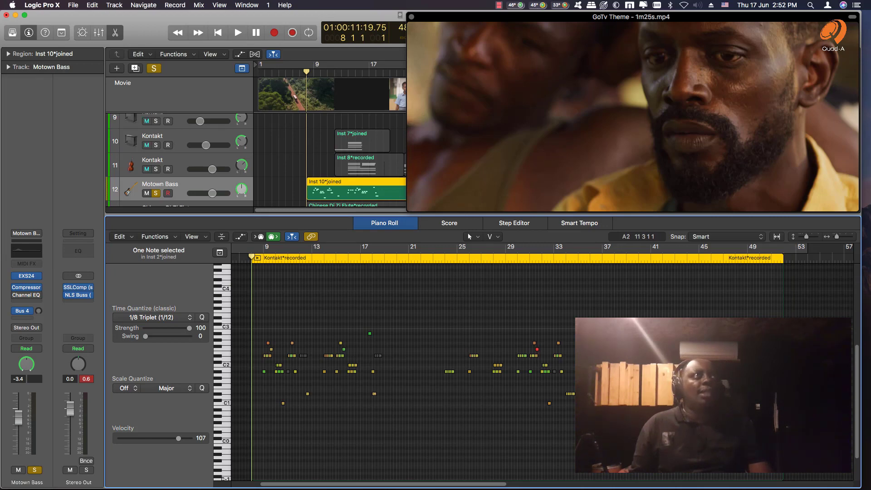
key("super+Right")
key("super+Right")
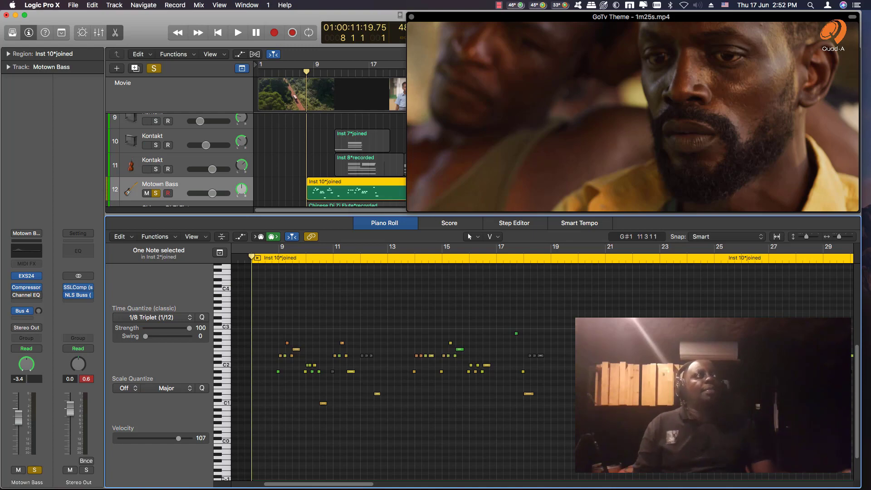
Step: Play the Motown Bass part from bar 8 through to bar 51 against the movie, and close the Piano Roll
key("space")
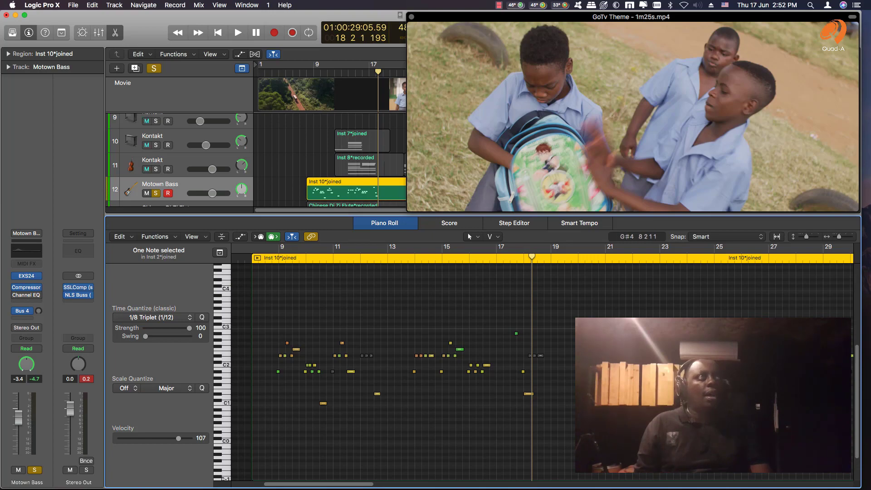
left_click(252, 250)
key("space")
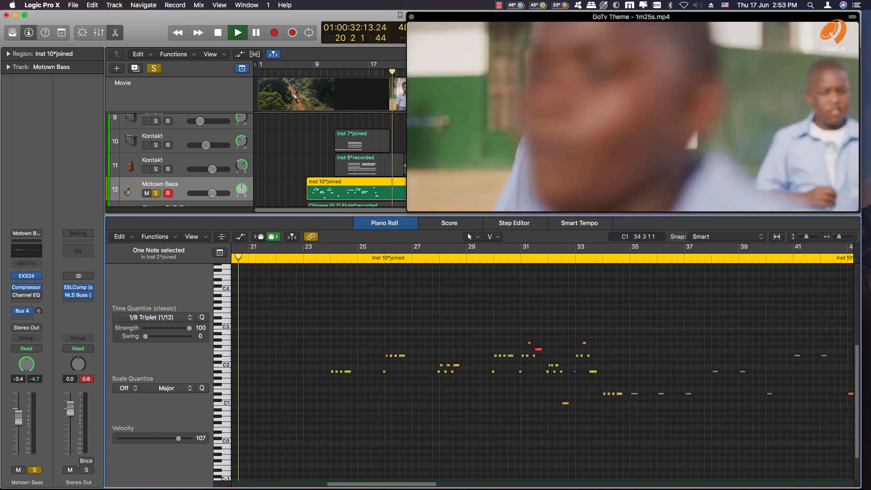
key("super+Left")
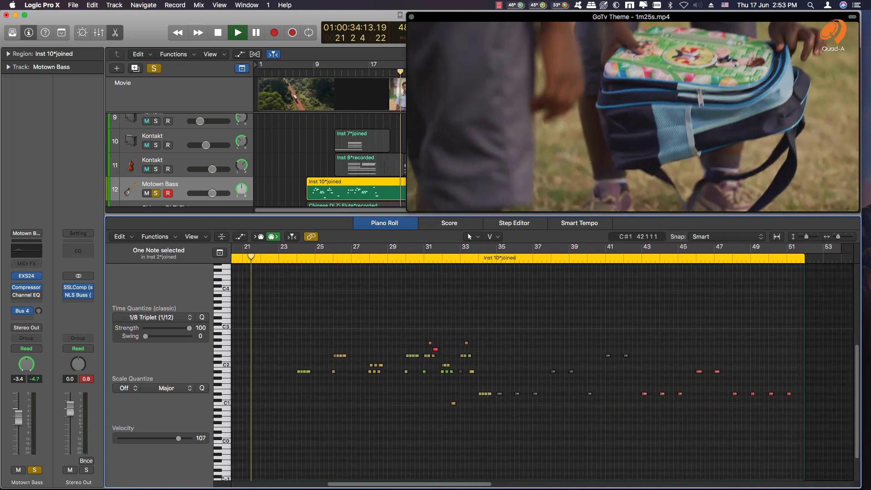
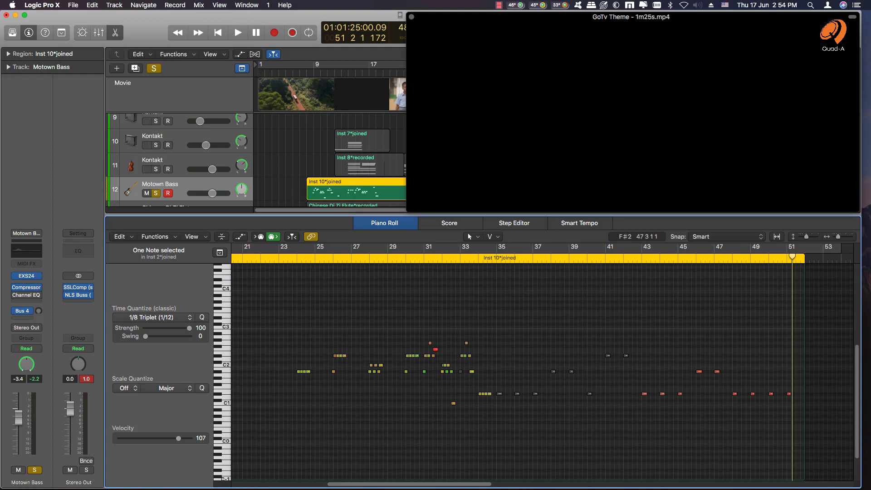
key("super+Left")
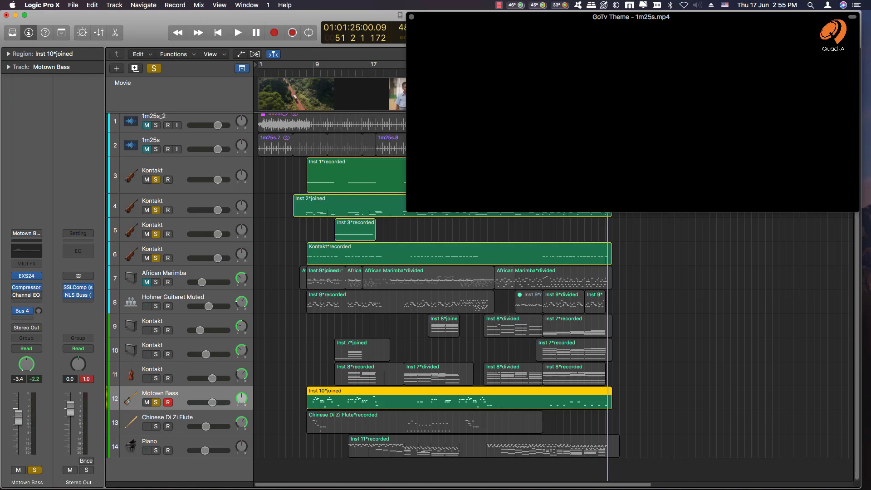
Step: Solo only the Piano on track 14, clearing the solos of all other tracks
left_click(156, 451)
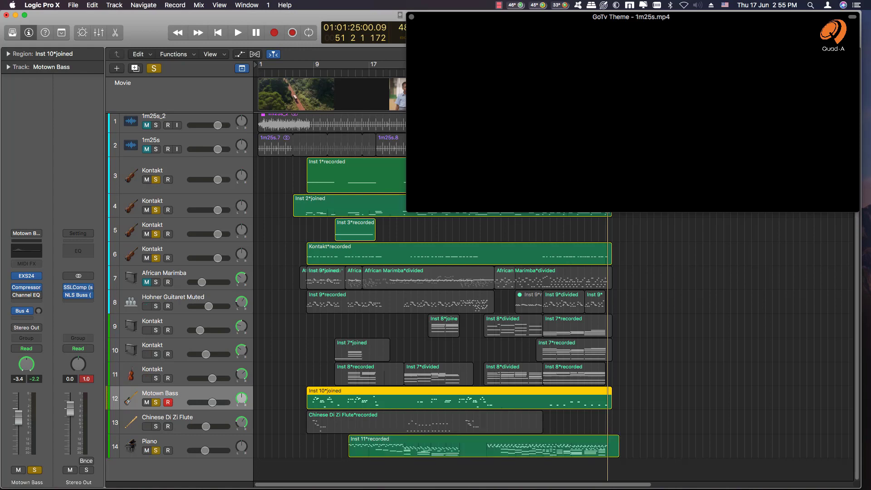
left_click(156, 450, "alt")
left_click(156, 451, "alt")
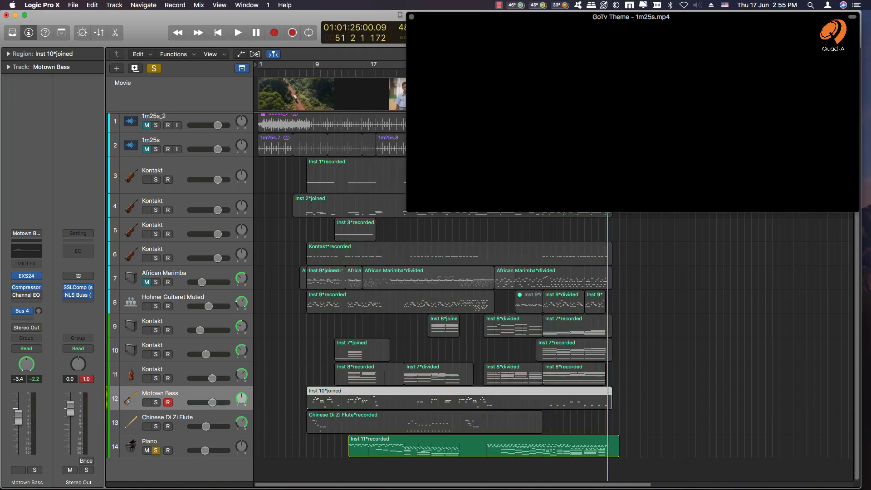
Step: Play the soloed Piano from bar 13 to bar 31, opening its Inst 11*recorded region in the Piano Roll during playback
key("space")
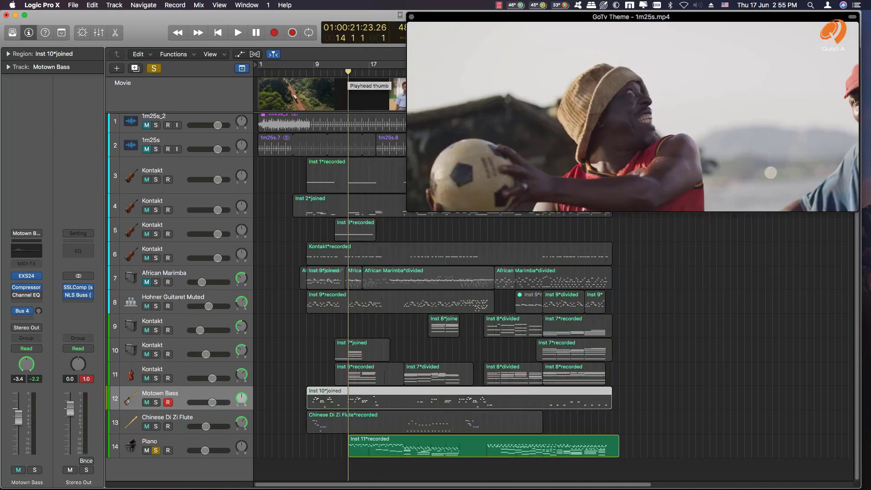
key("comma")
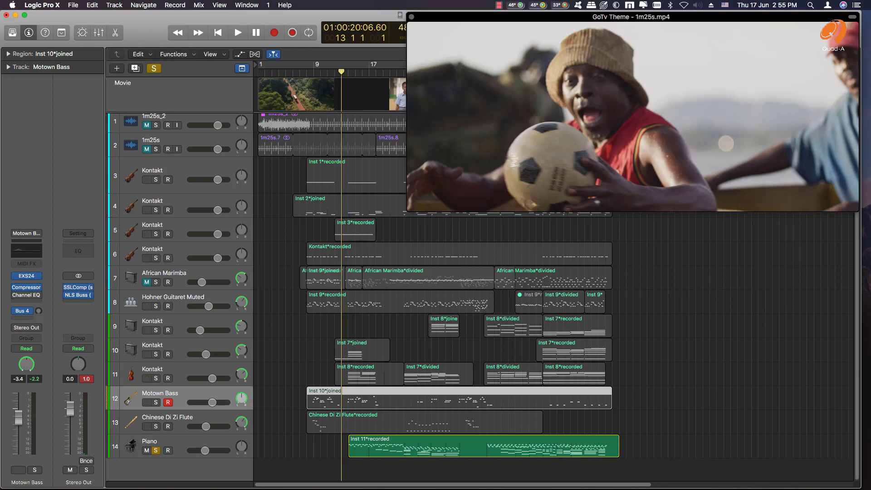
key("space")
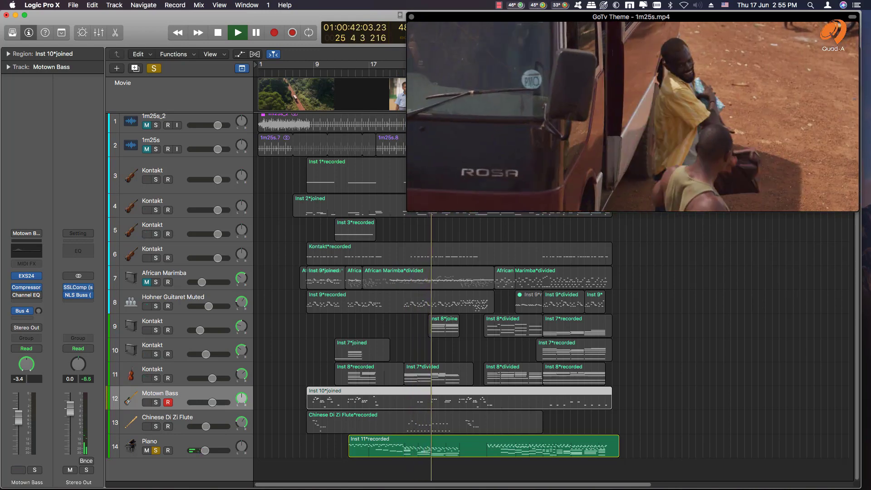
double_click(472, 446)
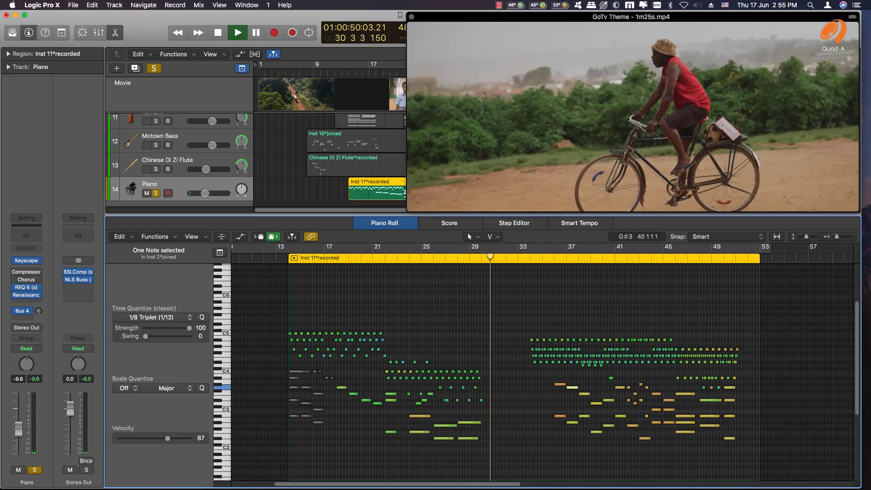
key("space")
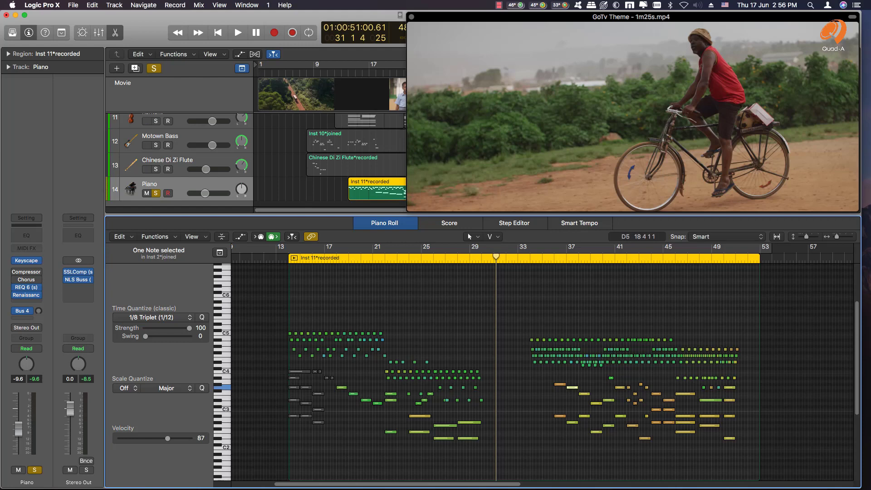
Step: Select the Piano's upper notes between about bars 18 and 21, and play the region from its start to bar 37
left_click_drag(382, 363, 341, 328)
key("Return")
key("space")
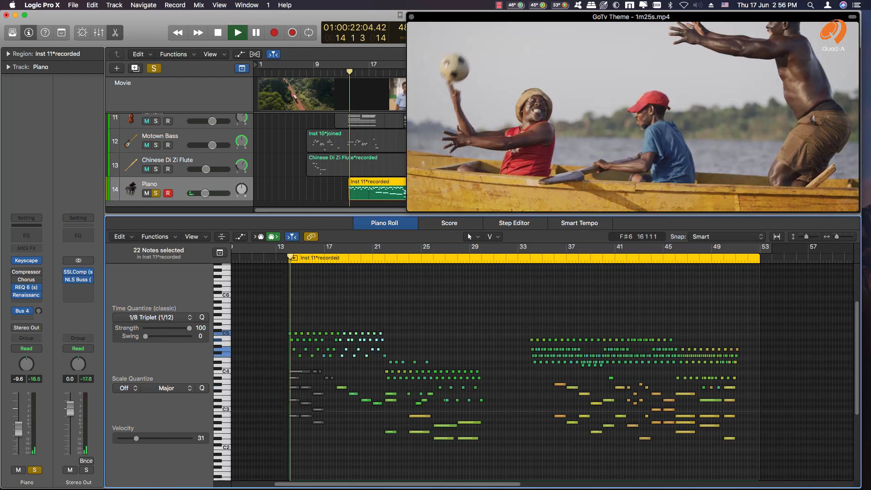
key("super+Right")
key("super+Right")
key("super+Right")
key("super+Left")
key("super+Left")
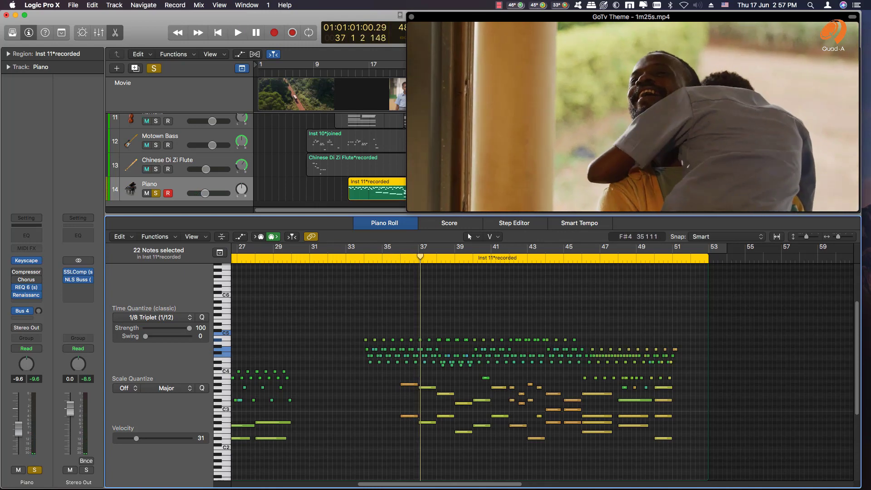
key("super+Right")
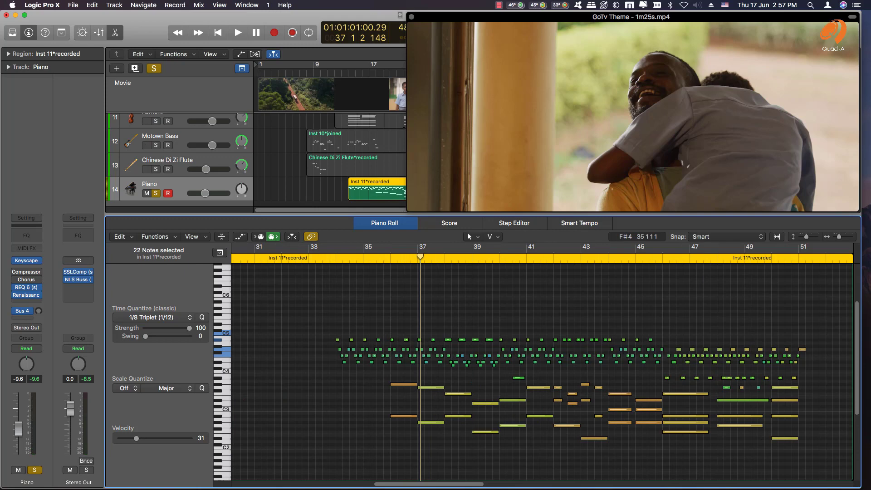
key("super+Left")
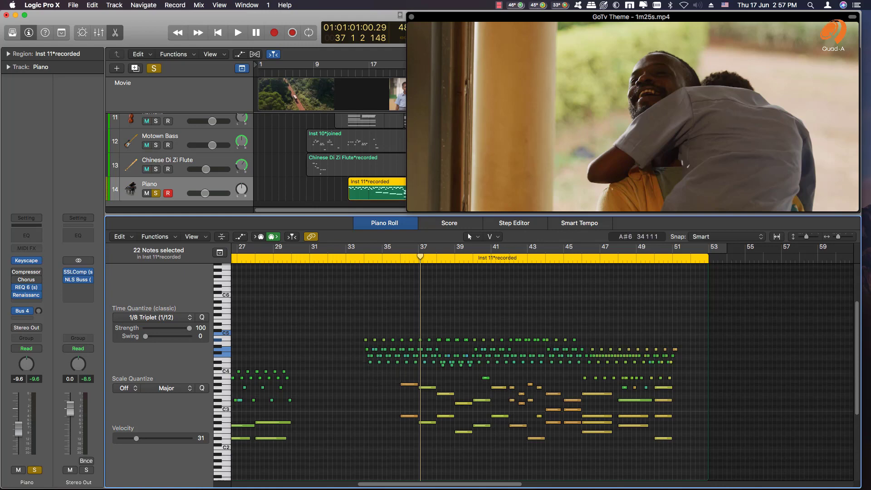
Step: Clear the note selection, move the playhead to bar 33 and play the Piano's second section through to bar 52
left_click(361, 336)
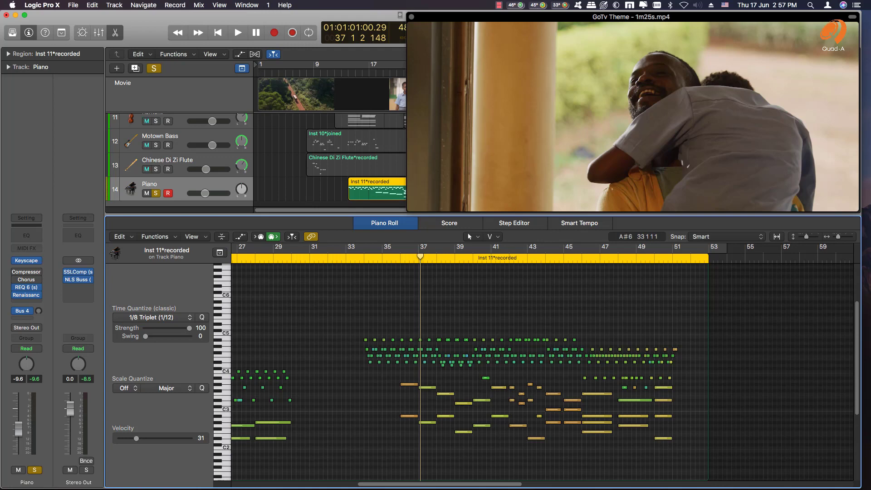
left_click(346, 258)
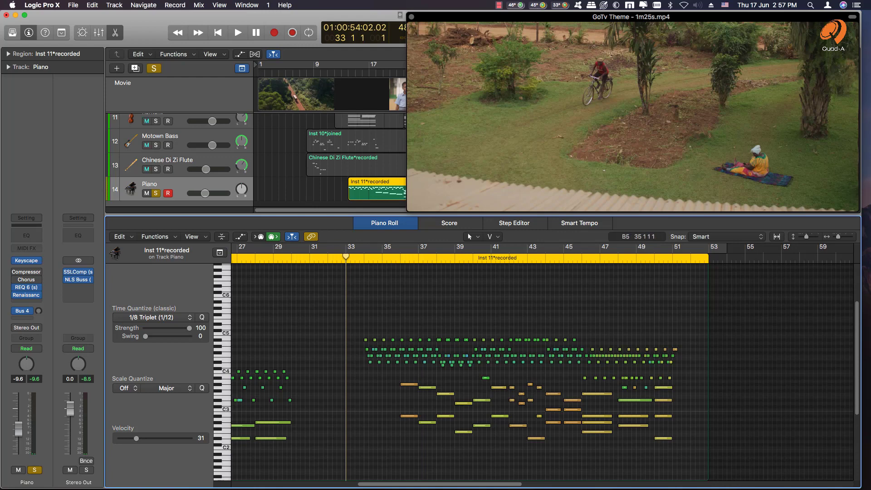
key("space")
key("super+Right")
key("super+Right")
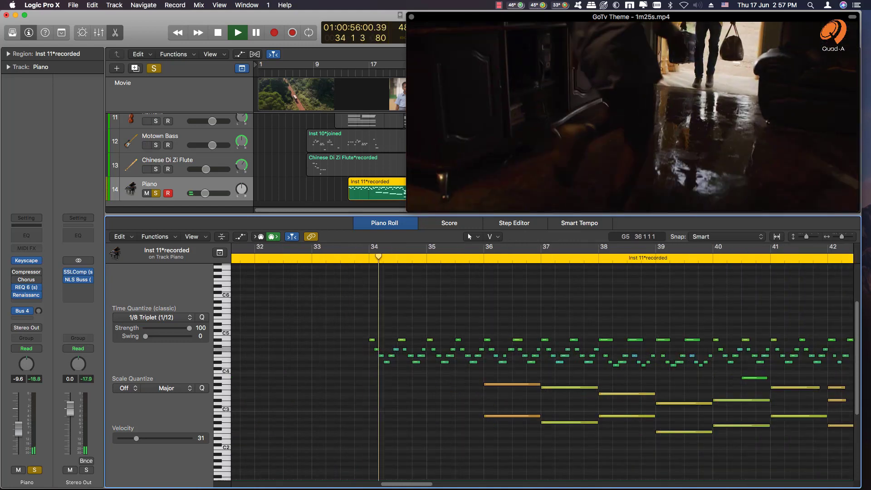
key("super+Left")
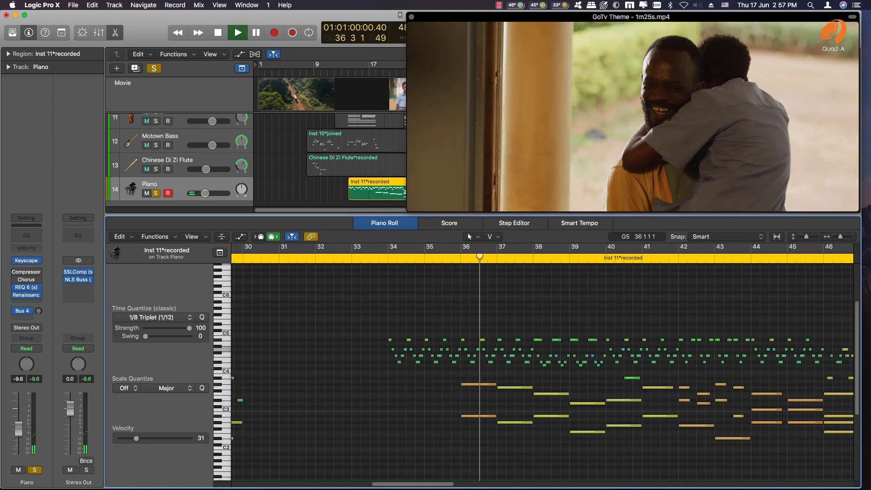
key("super+Left")
key("super+Left")
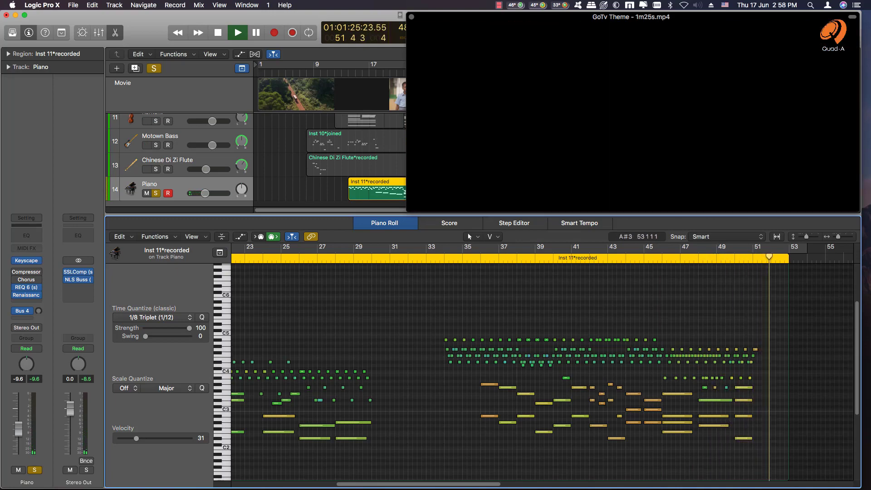
key("space")
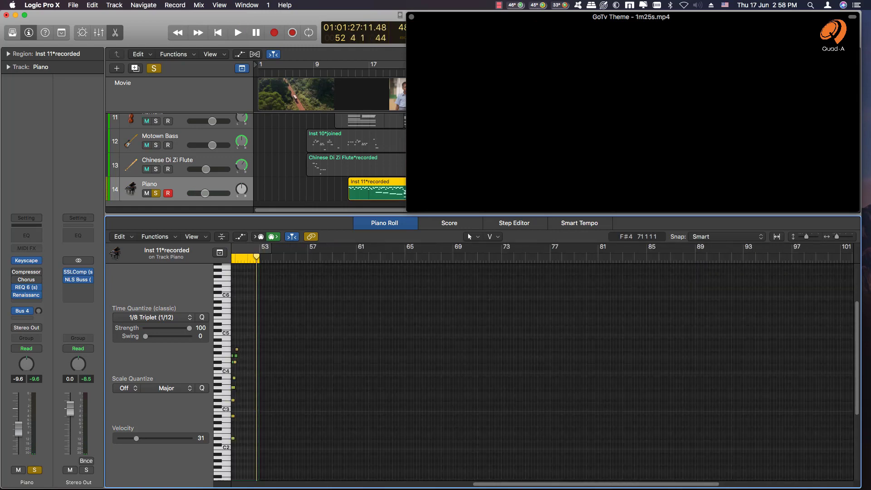
key("super+Left")
key("super+Left")
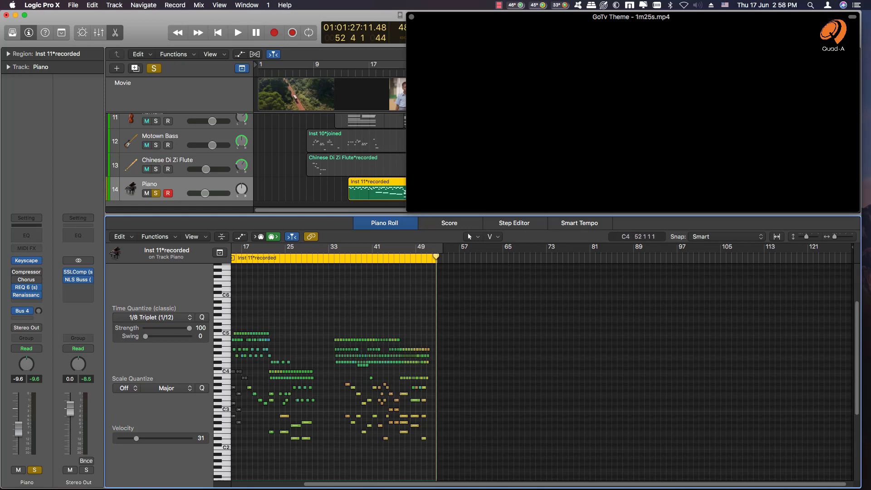
key("super+Right")
key("super+Right")
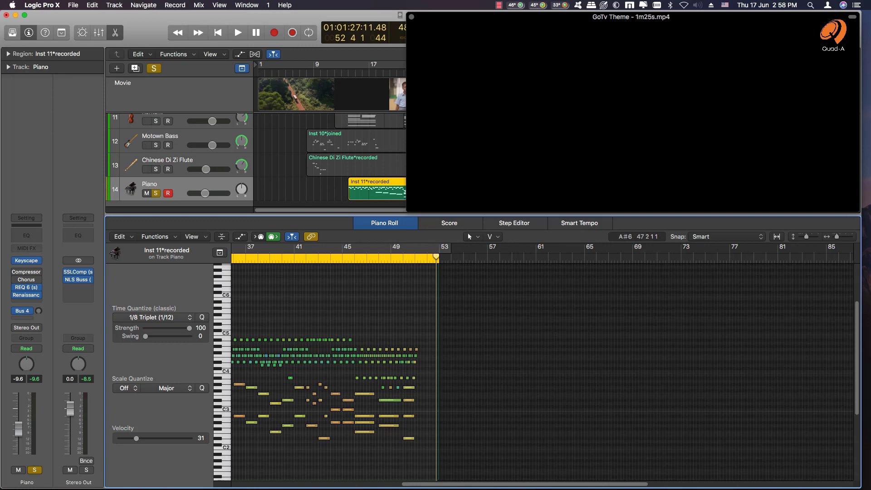
key("p")
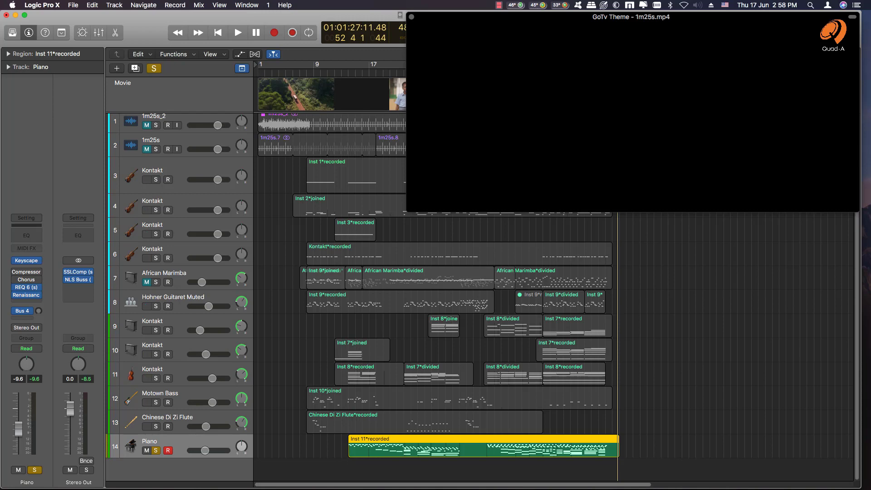
key("p")
Step: Select the Piano notes between bars 21 and 30, and replace that selection with the upper notes between bars 33 and 38
key("super+Left")
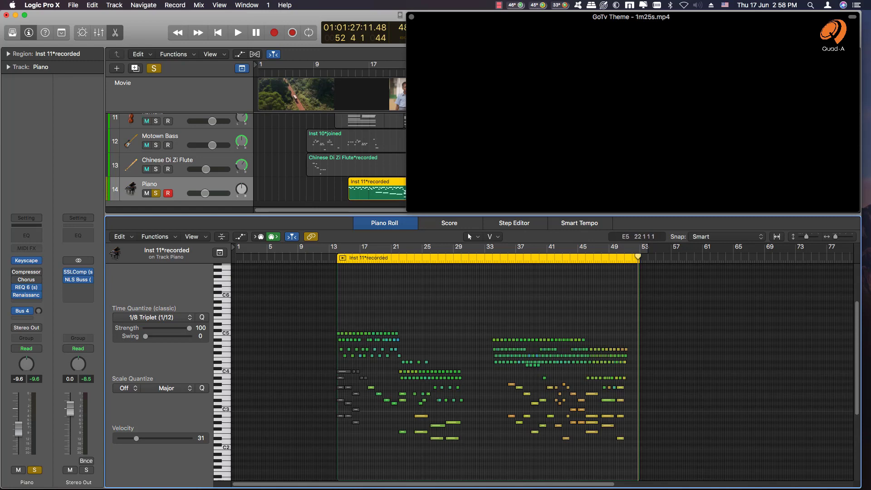
left_click_drag(395, 331, 468, 429)
left_click_drag(486, 327, 530, 358)
left_click(530, 362)
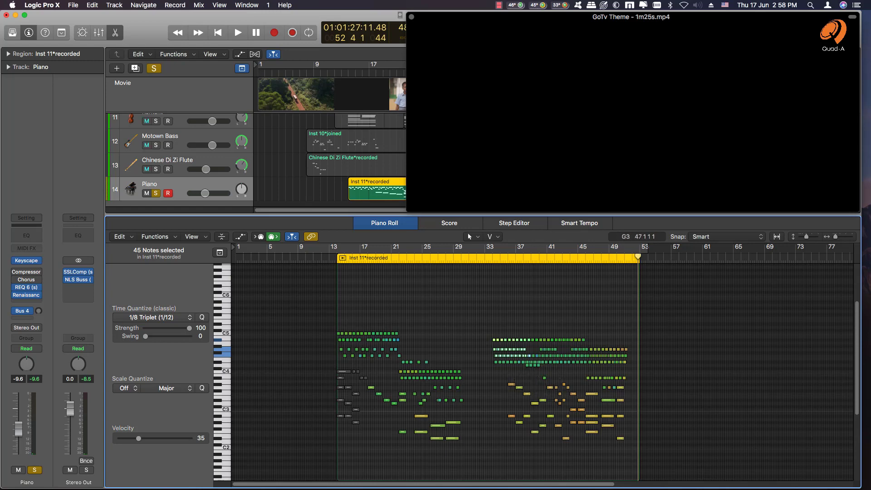
Step: Clear the Piano note selection, close the Piano Roll and deselect all regions in the arrangement
left_click(407, 365)
key("e")
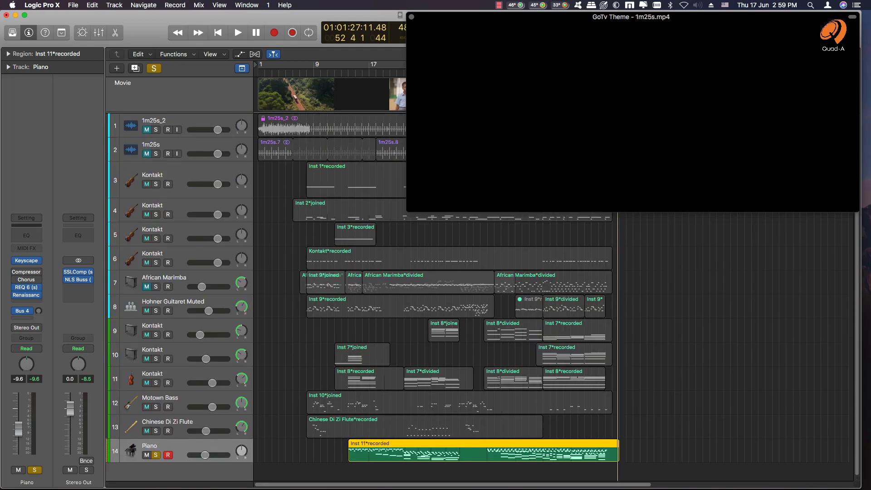
key("super+a")
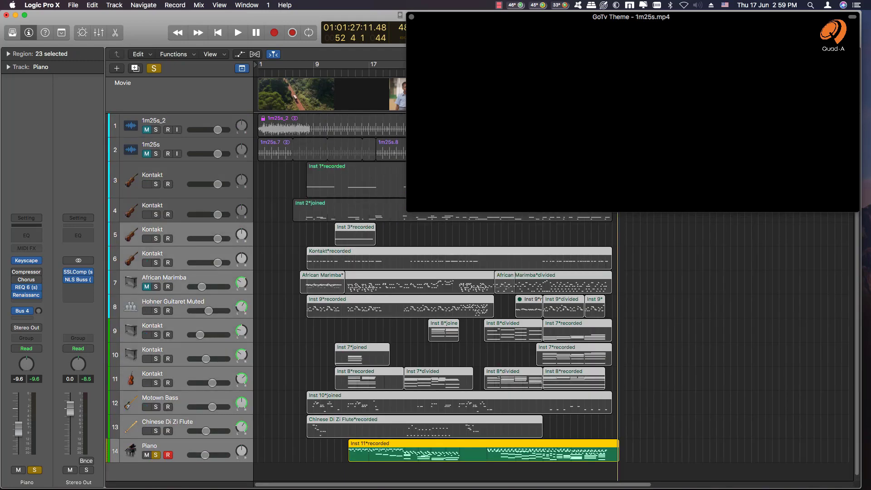
left_click(295, 472)
Step: Select the Inst 1*recorded region and solo Kontakt tracks 3, 4, 5 and 6 alongside the Piano
left_click(356, 177)
left_click(156, 184)
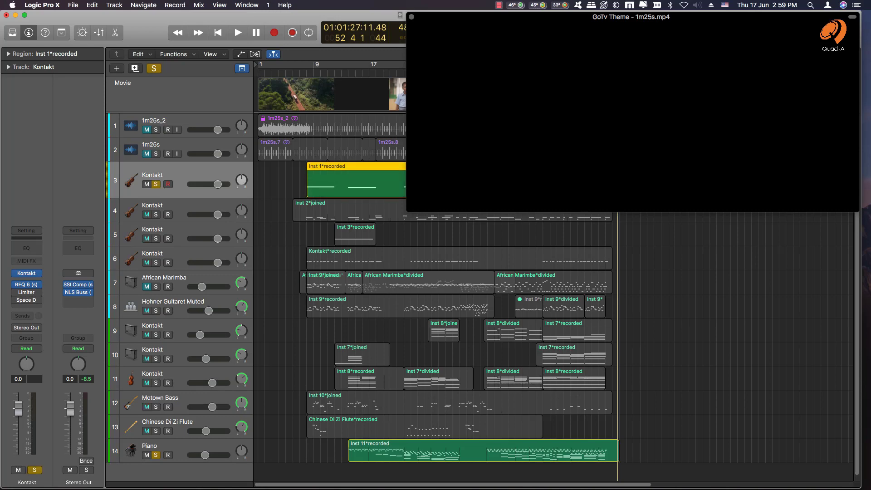
left_click(156, 215)
left_click(156, 239)
left_click(156, 263)
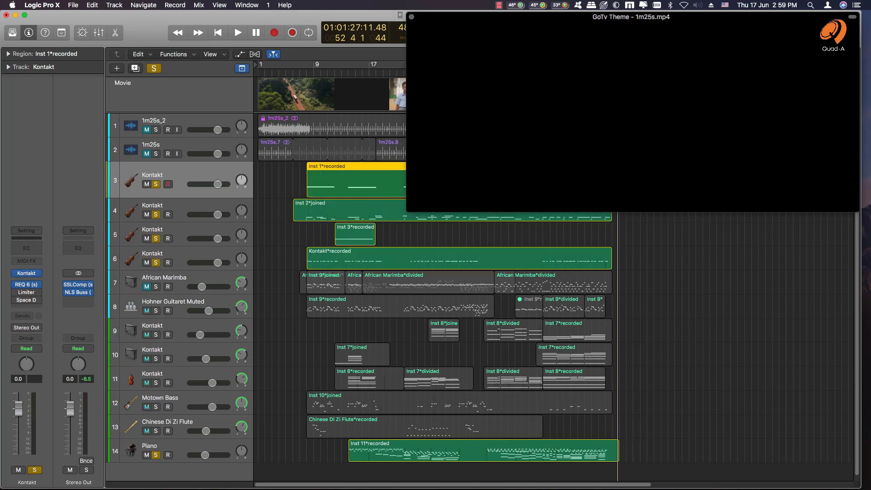
Step: Play the soloed Kontakt tracks and Piano to the end, enlarging the movie window during playback and shrinking it again
key("space")
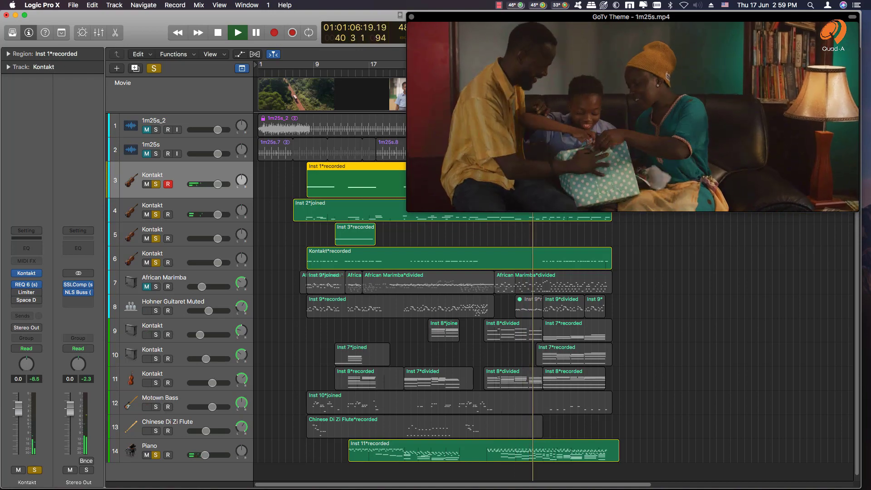
left_click_drag(407, 211, 82, 347)
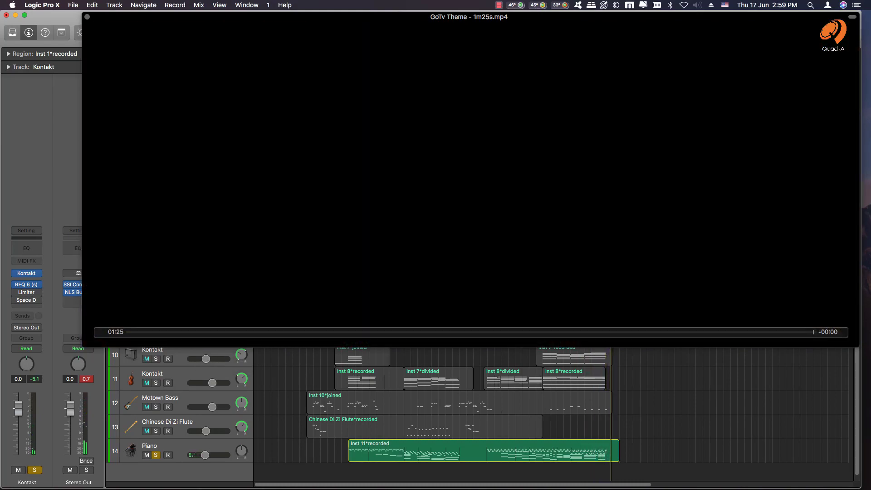
left_click_drag(82, 347, 438, 199)
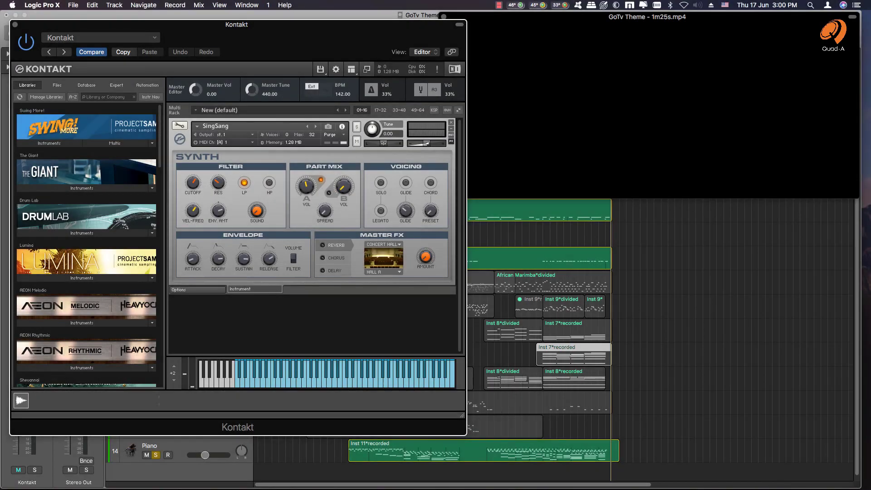
Step: Close the Kontakt plug-in window and clear the solo state of all tracks
left_click(15, 25)
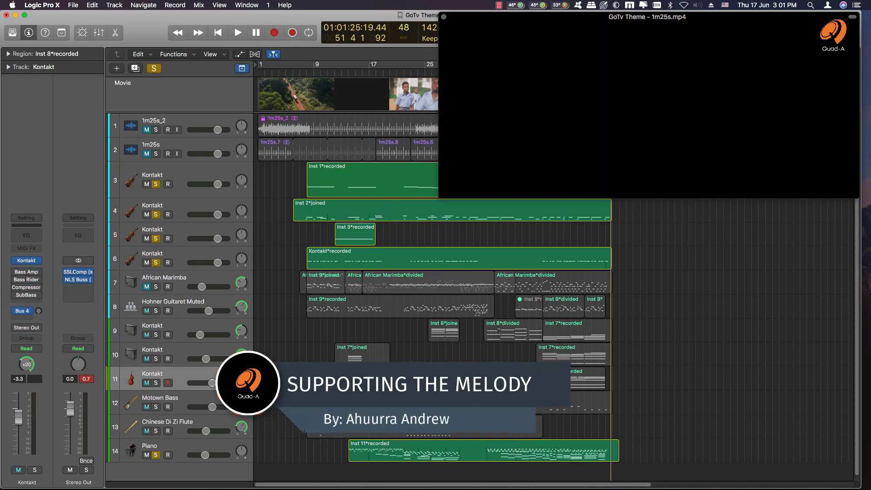
key("super+Right")
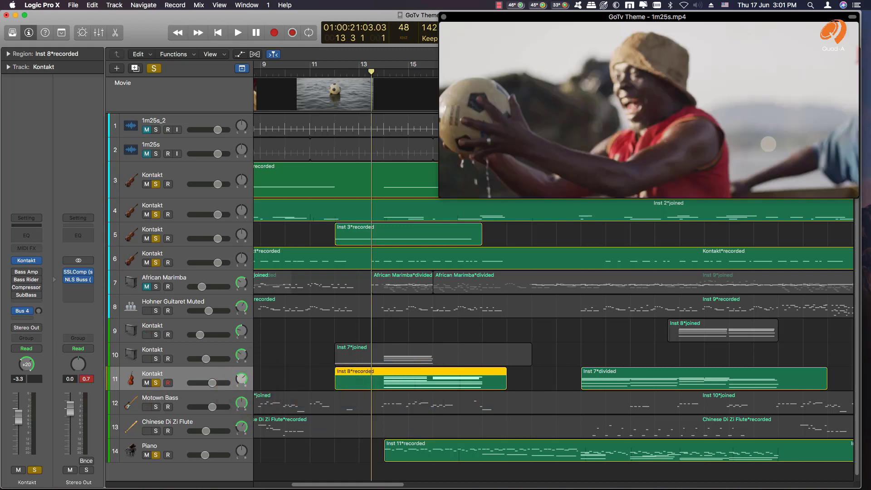
key("ctrl+alt+super+s")
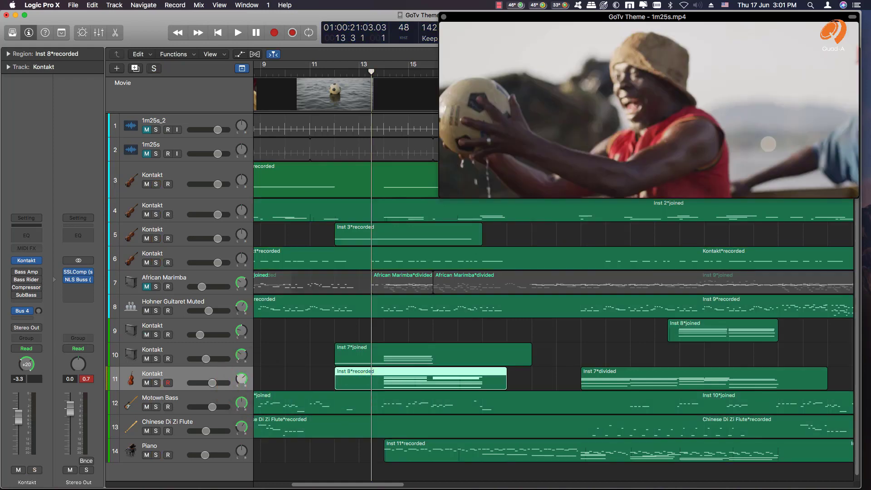
Step: Select all four regions on Kontakt track 11 and open them together in the Piano Roll
key("p")
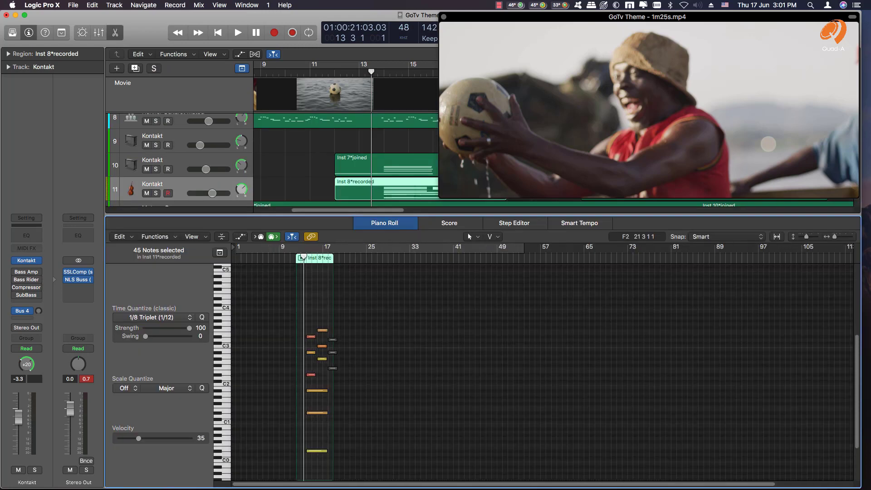
key("p")
key("super+Left")
key("super+Left")
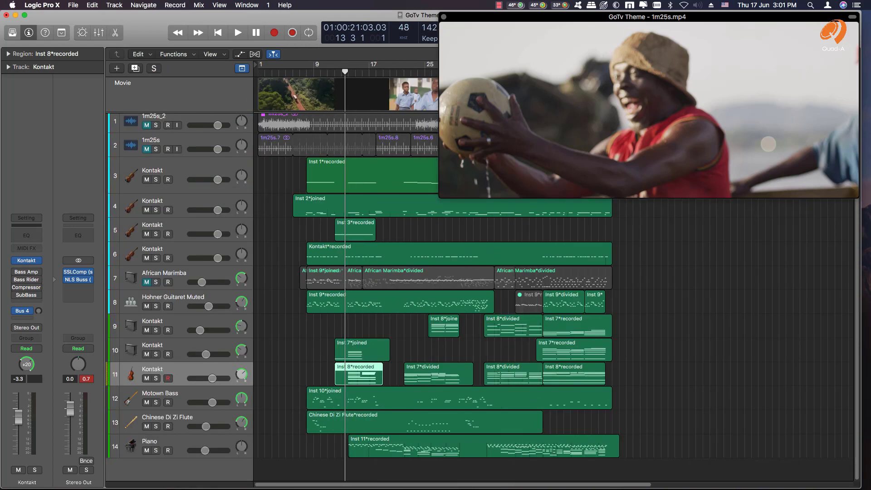
left_click_drag(616, 368, 380, 368)
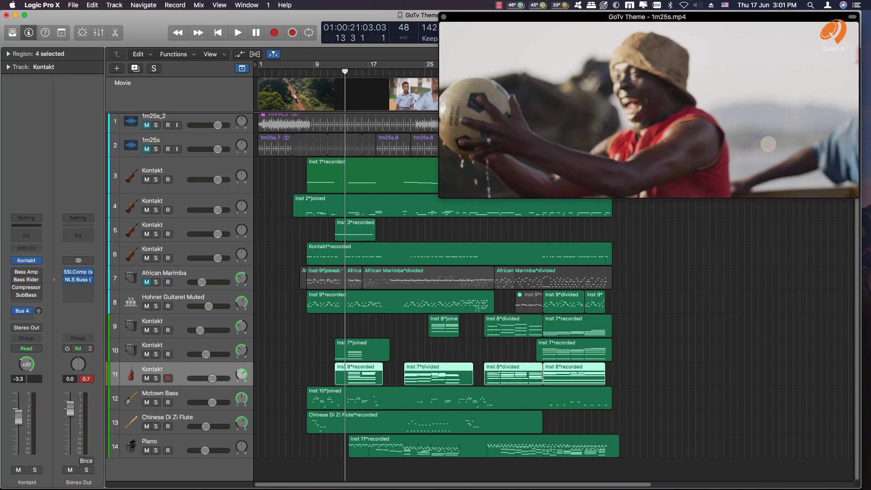
key("p")
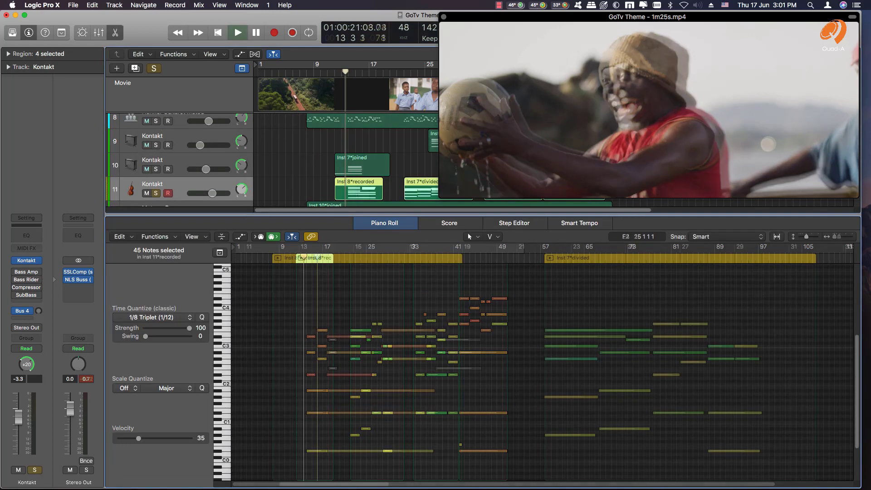
Step: Solo Kontakt track 11 and play its regions from bar 13 to bar 30
key("s")
key("space")
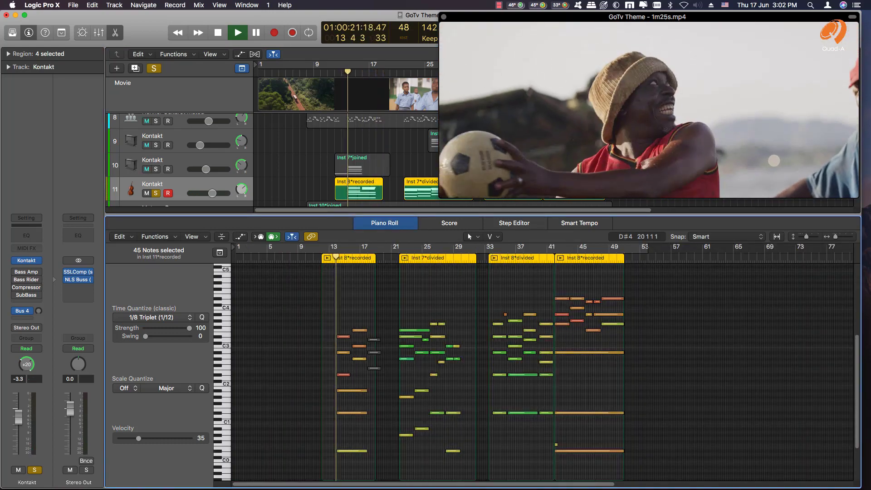
key("super+Right")
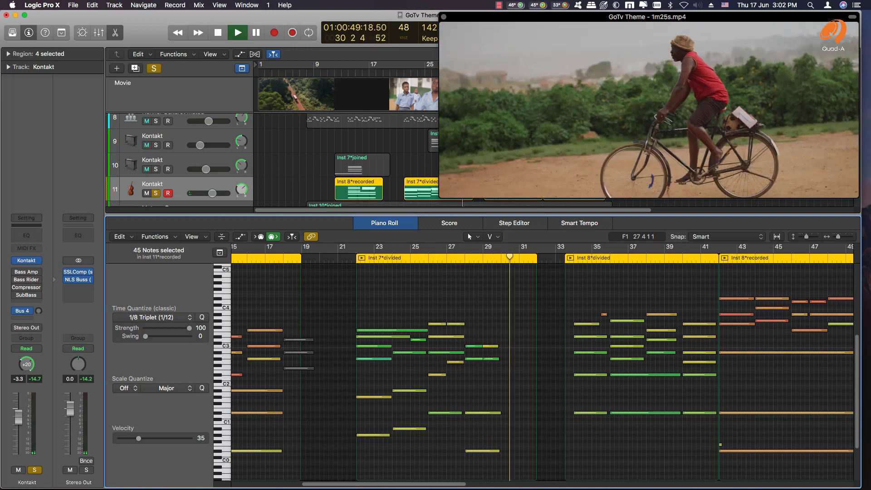
key("space")
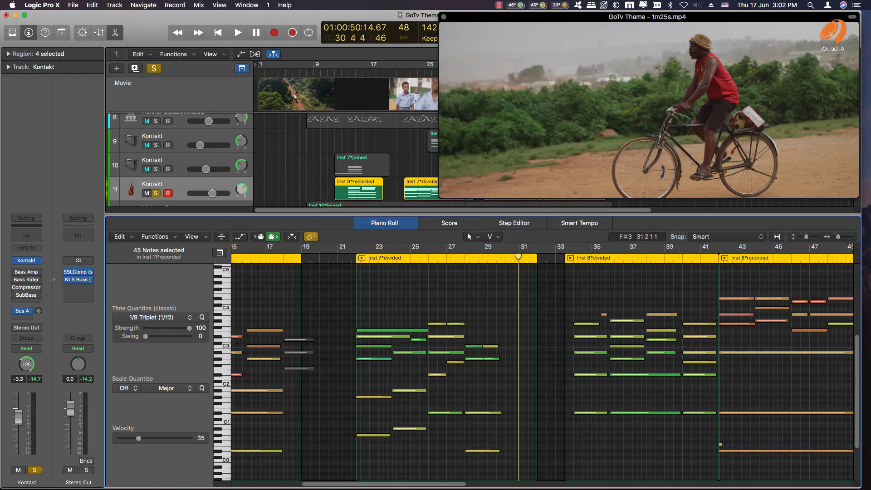
Step: Move the playhead to bar 33 and play the last two regions of Kontakt track 11 to bar 51
key("super+Left")
key("super+Left")
key("super+Left")
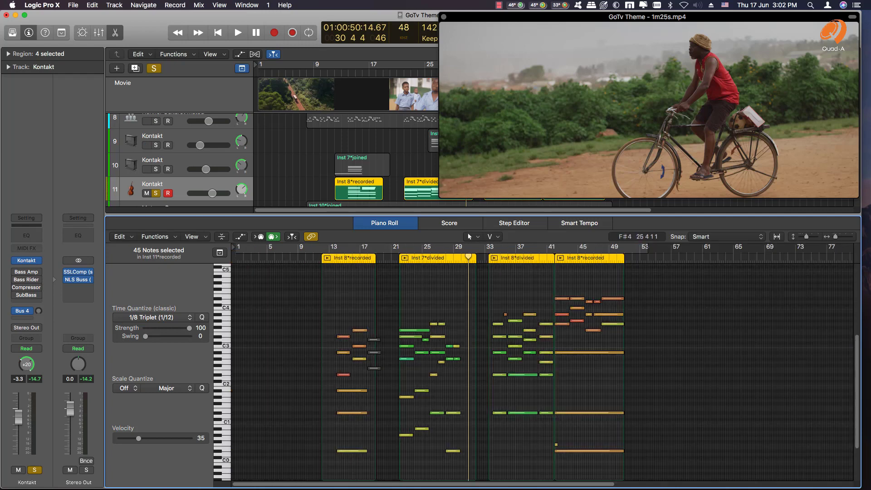
left_click(488, 256)
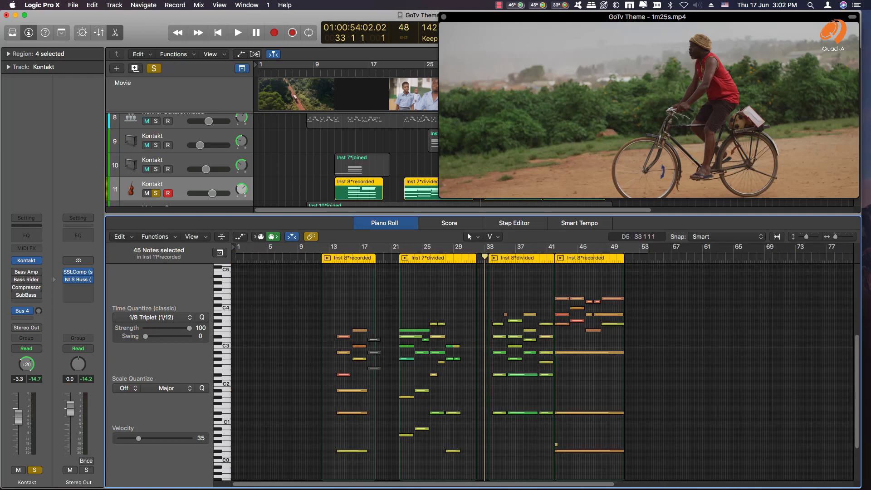
key("space")
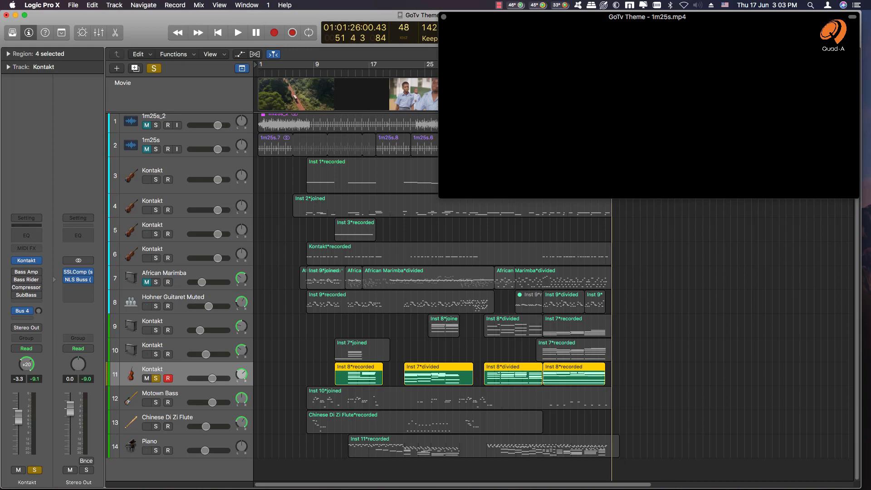
Step: Solo the Piano together with Kontakt track 11 and play both from bar 14, following the playhead past bar 44
left_click(155, 451)
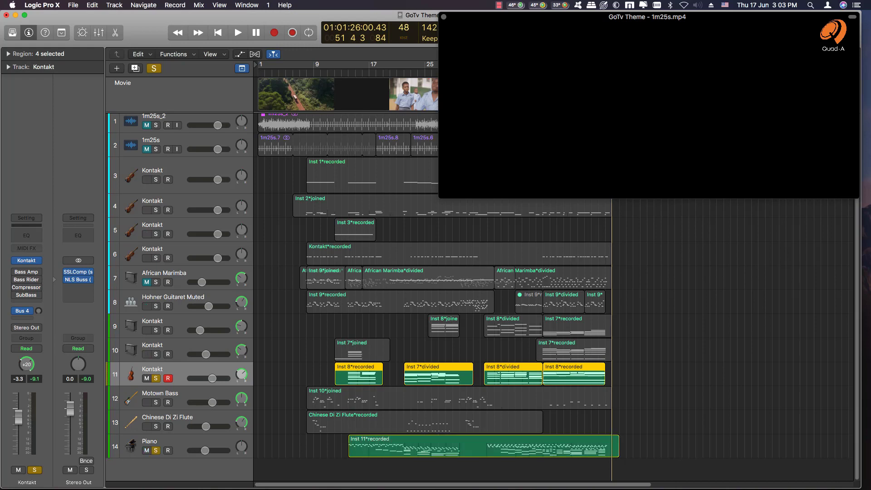
left_click(356, 73)
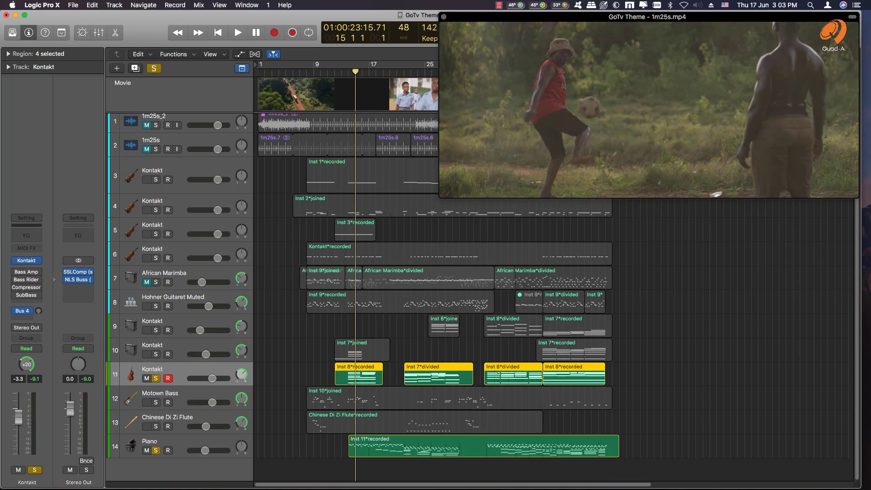
key("comma")
key("space")
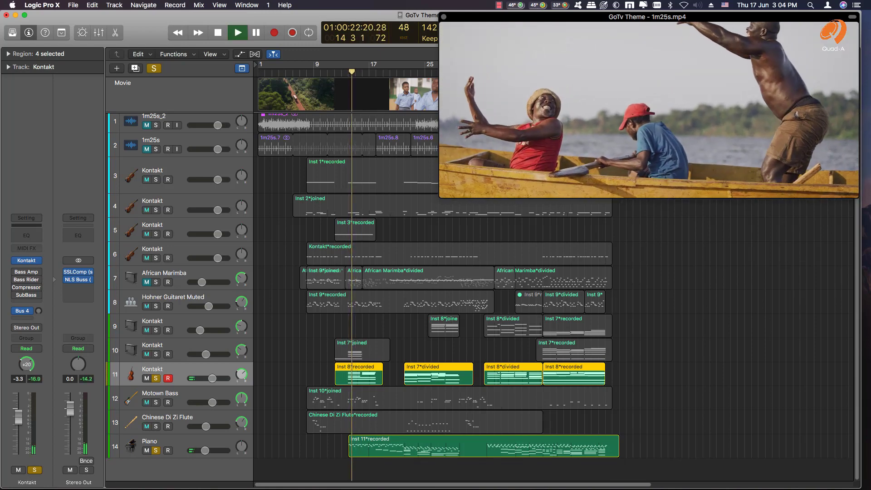
key("super+Right")
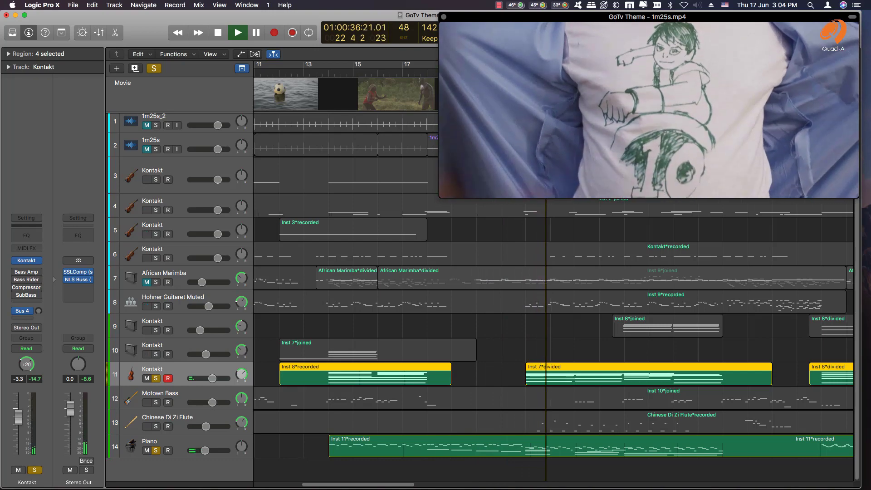
scroll(554, 297, "right", 8)
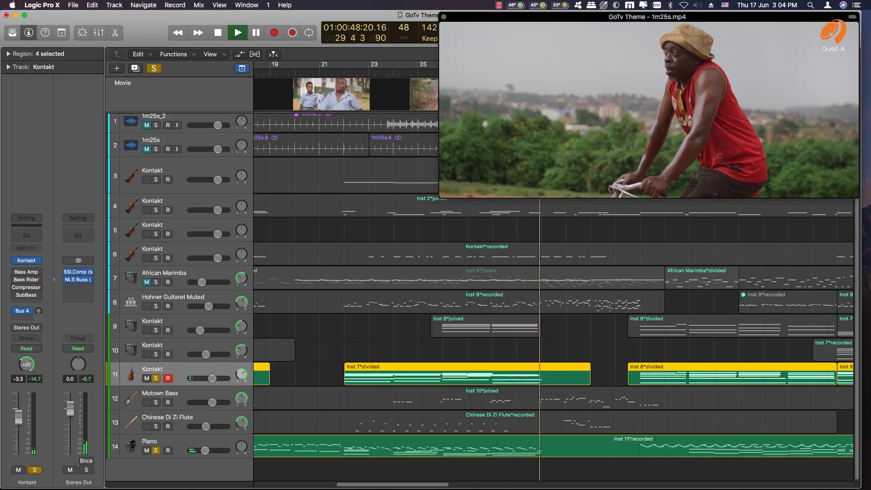
scroll(554, 297, "right", 5)
scroll(556, 298, "right", 4)
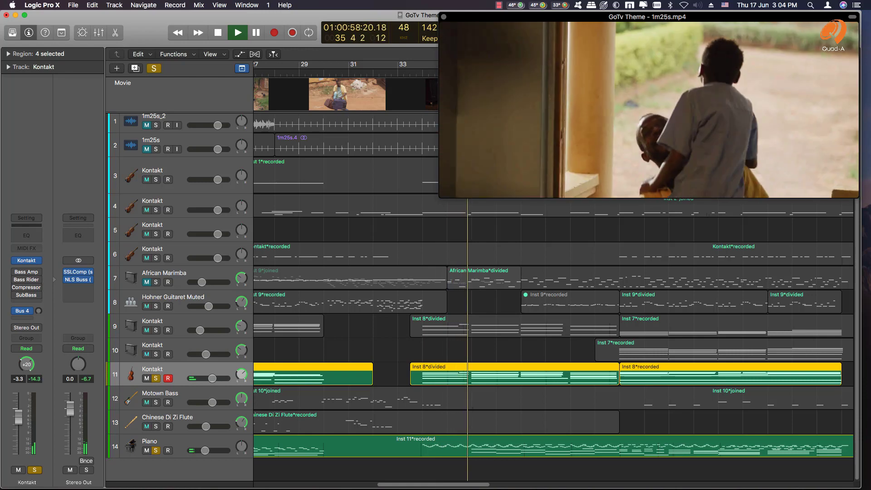
scroll(556, 300, "right", 5)
scroll(556, 300, "right", 1)
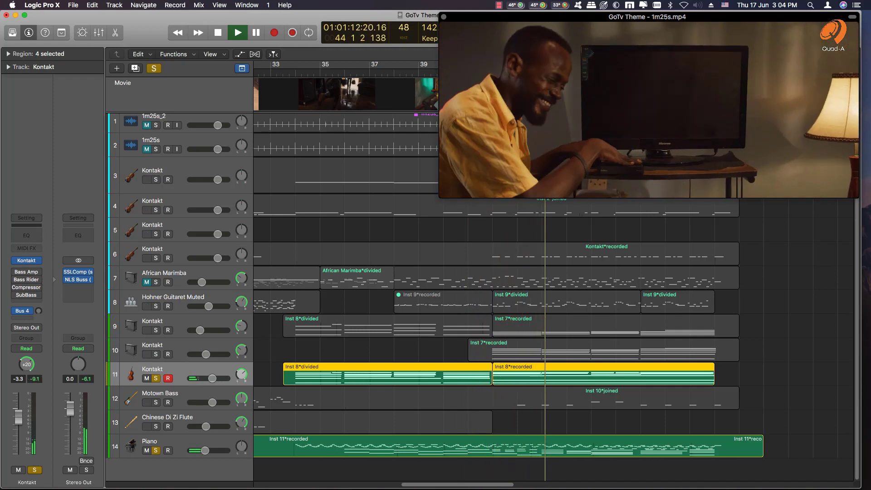
Step: Inspect Kontakt track 11's Inst 8*recorded region in the Piano Roll during playback, close the editor and show the whole arrangement
left_click(619, 422)
double_click(619, 368)
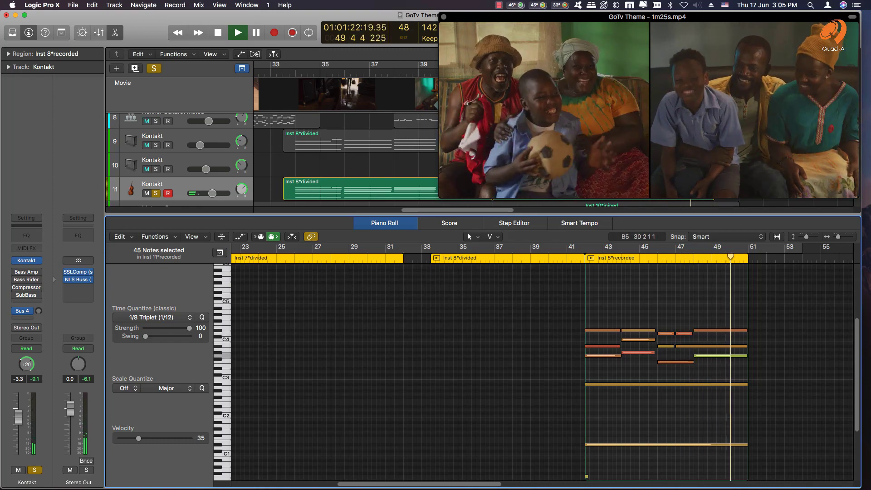
key("p")
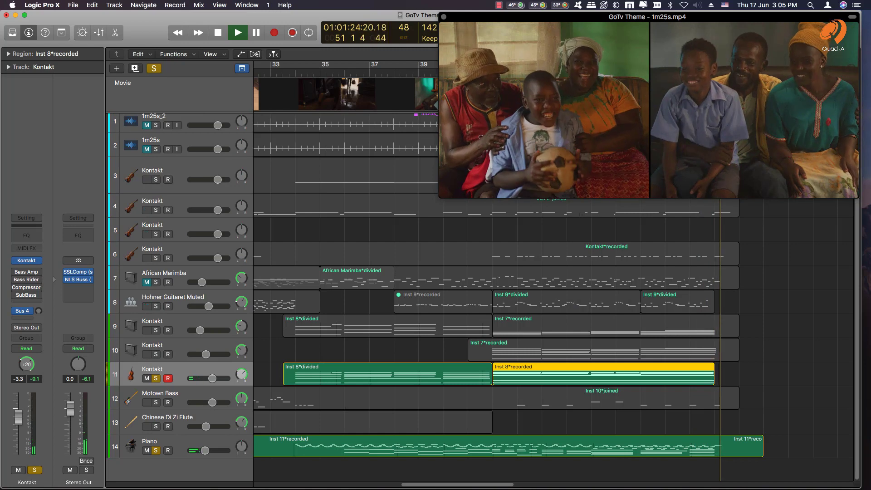
key("super+Left")
key("super+Left")
key("super+Left")
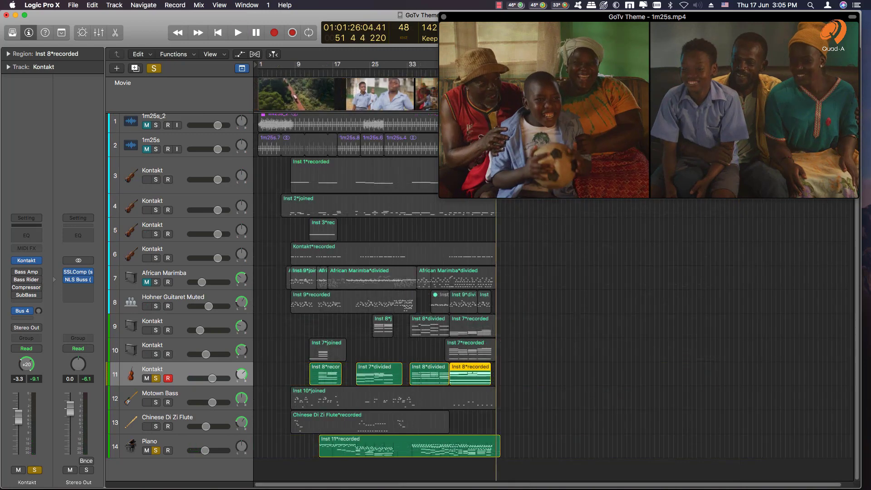
Step: Solo Kontakt track 10 as well, select it and view its Kontakt instrument before closing the plug-in window
left_click(156, 355)
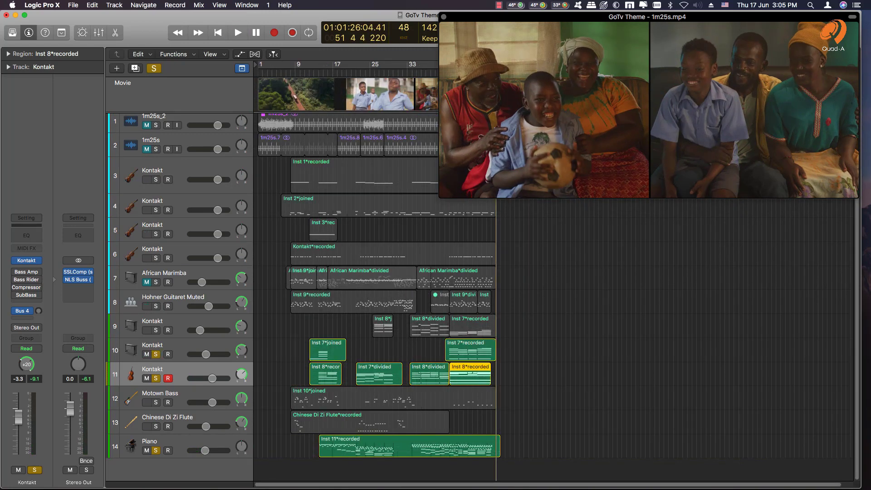
key("super+Right")
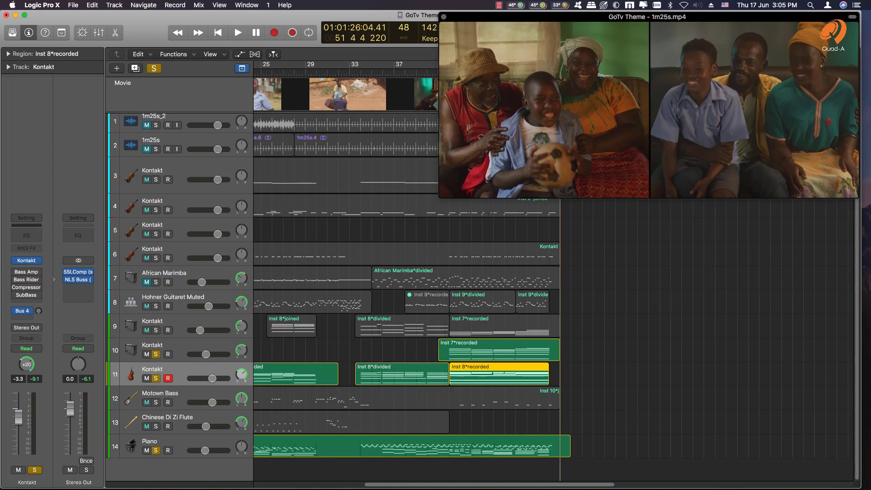
key("Up")
left_click(27, 259)
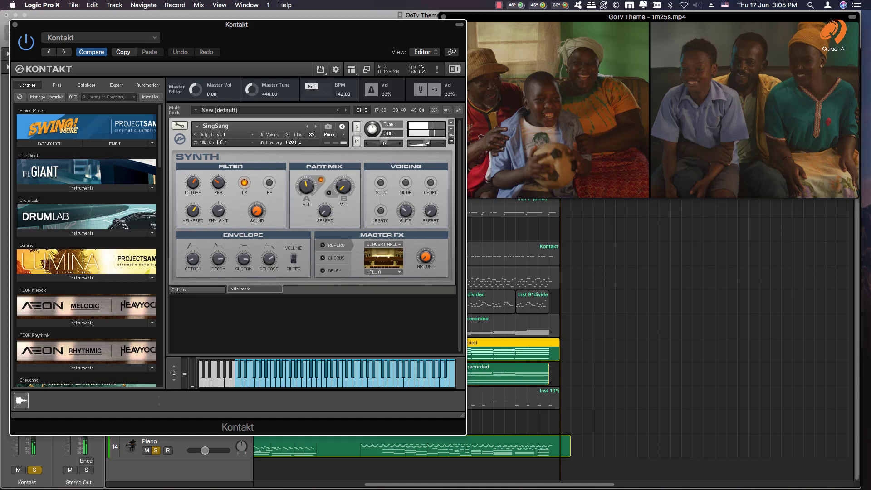
key("super+w")
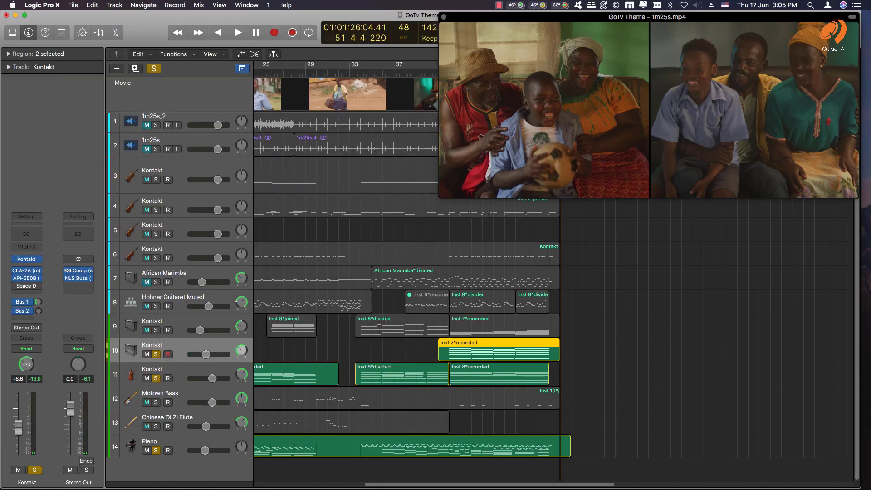
key("super+Right")
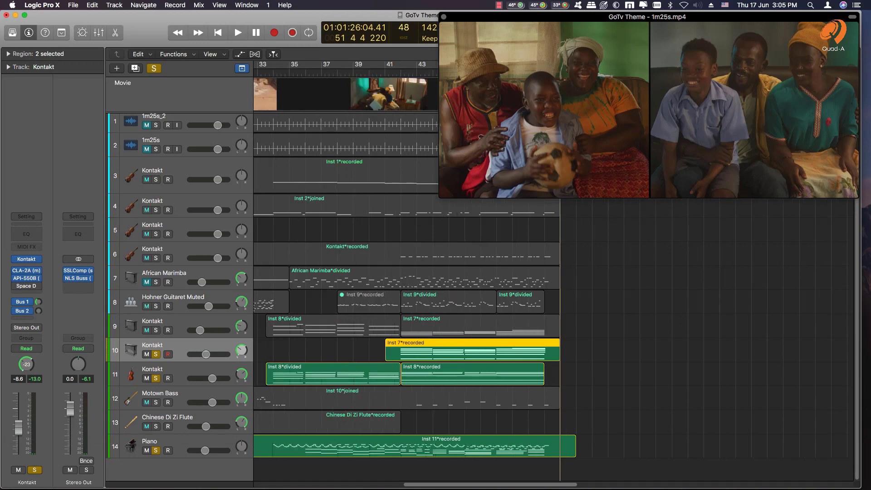
Step: Select Kontakt track 11 and play its first region at bar 12 with the soloed Piano and track 10 until bar 18
scroll(555, 297, "left", 8)
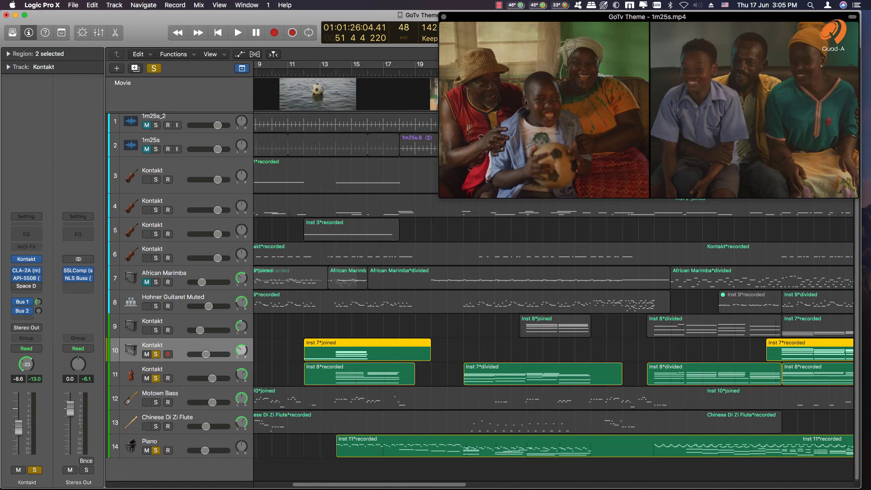
scroll(555, 297, "right", 3)
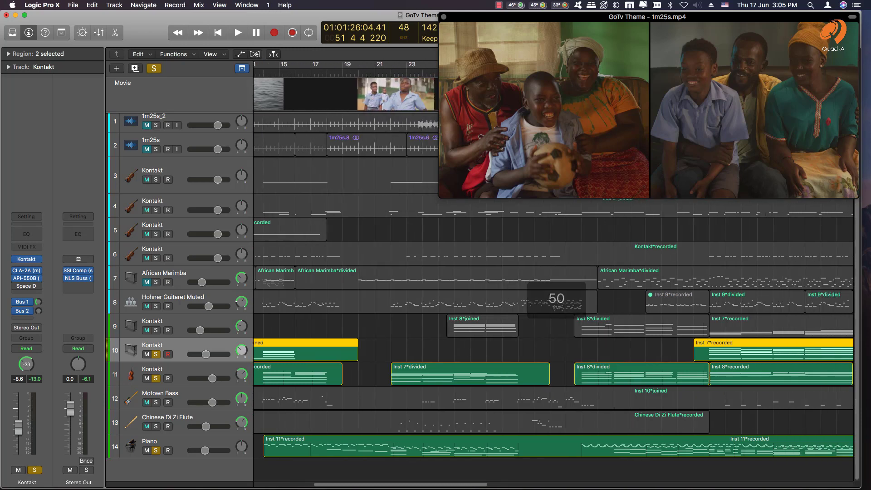
key("Down")
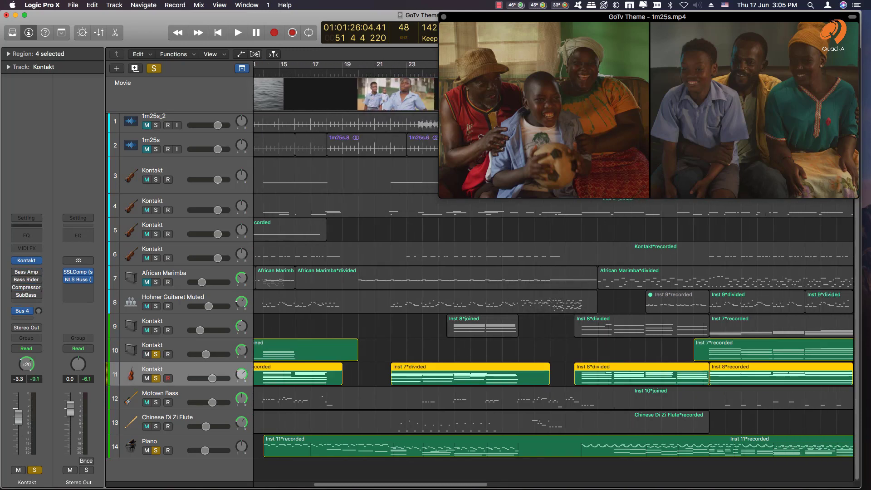
scroll(555, 297, "left", 3)
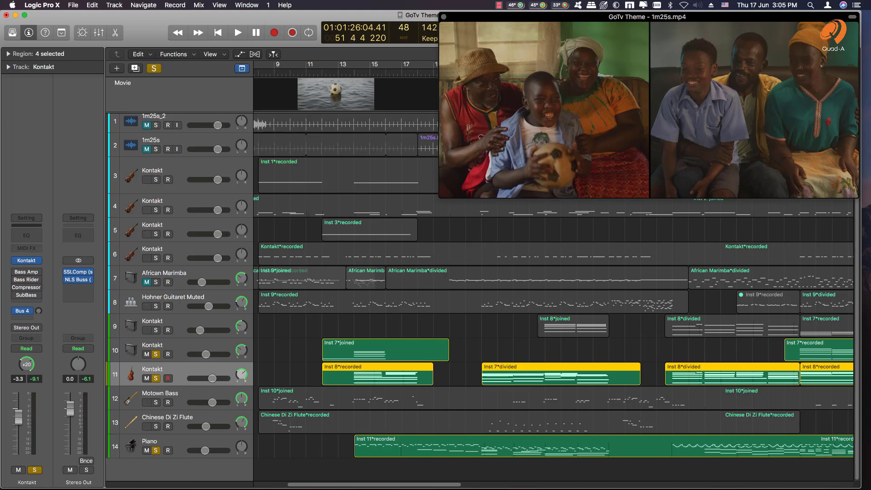
key("shift+space")
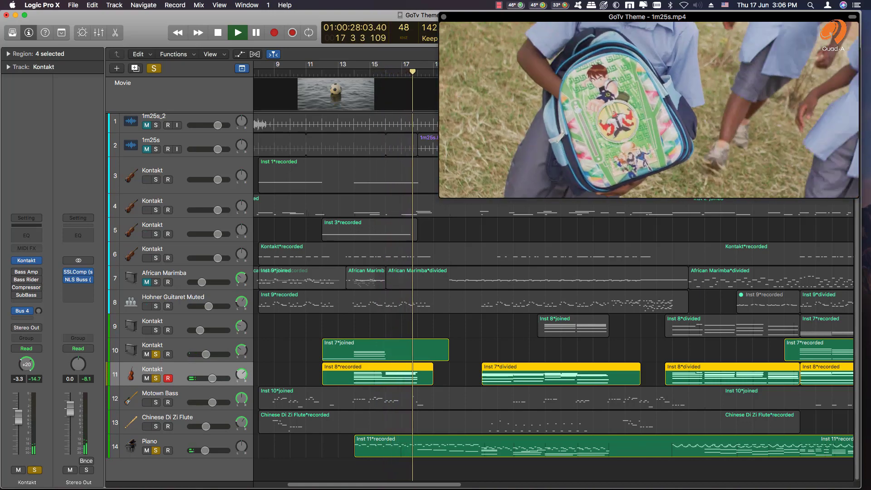
key("space")
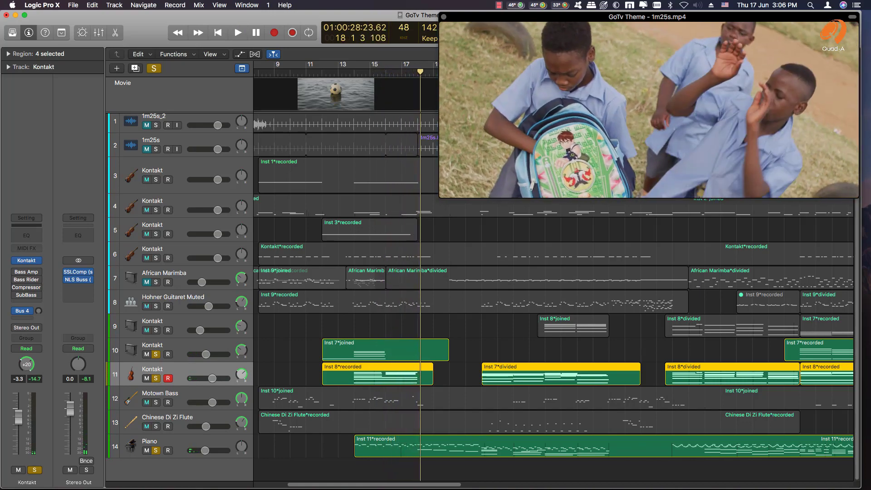
Step: Rewind to bar 11, inspect Kontakt track 10's Inst 7*joined region in the Piano Roll during playback, and replay it from bar 12
key("comma")
key("comma")
key("comma")
key("comma")
key("comma")
key("comma")
key("comma")
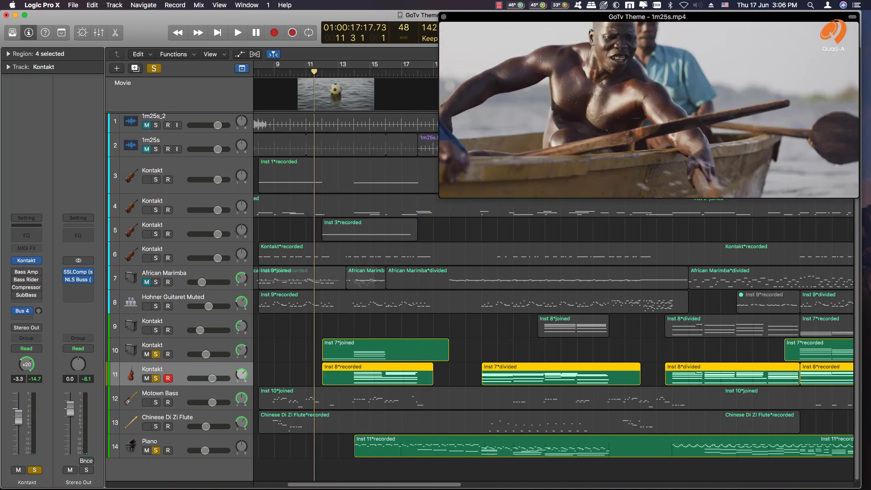
double_click(364, 344)
key("space")
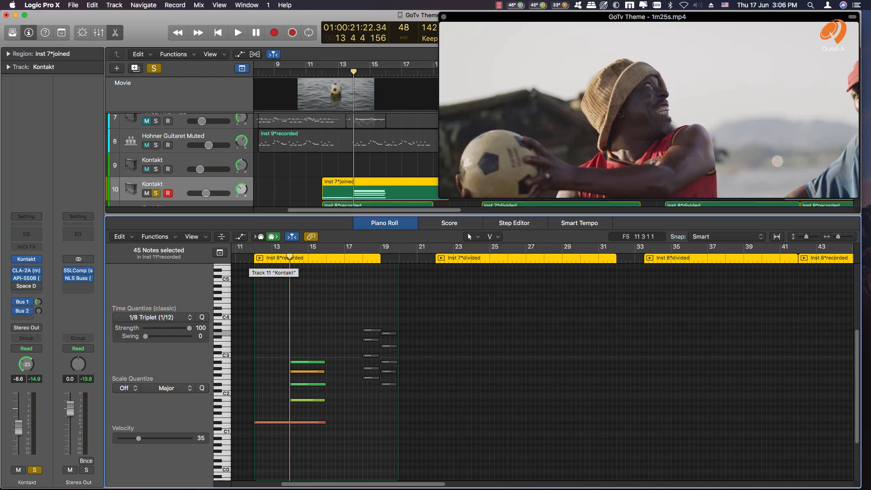
left_click(251, 260)
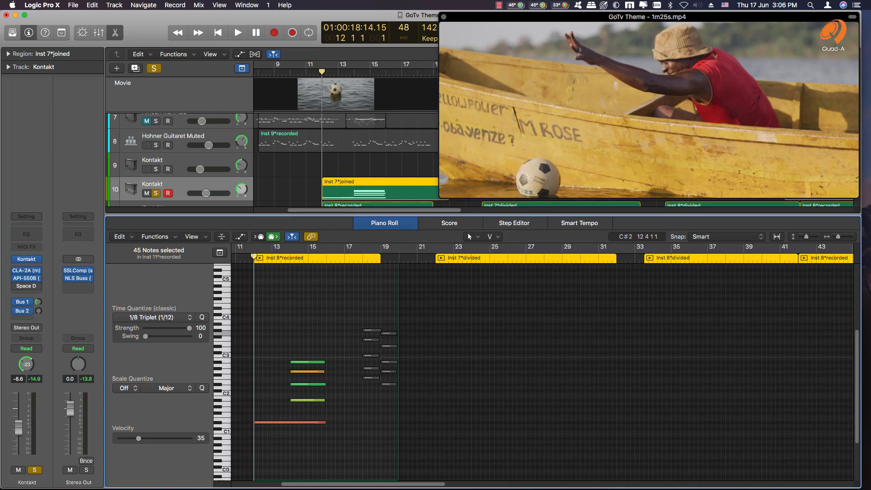
key("space")
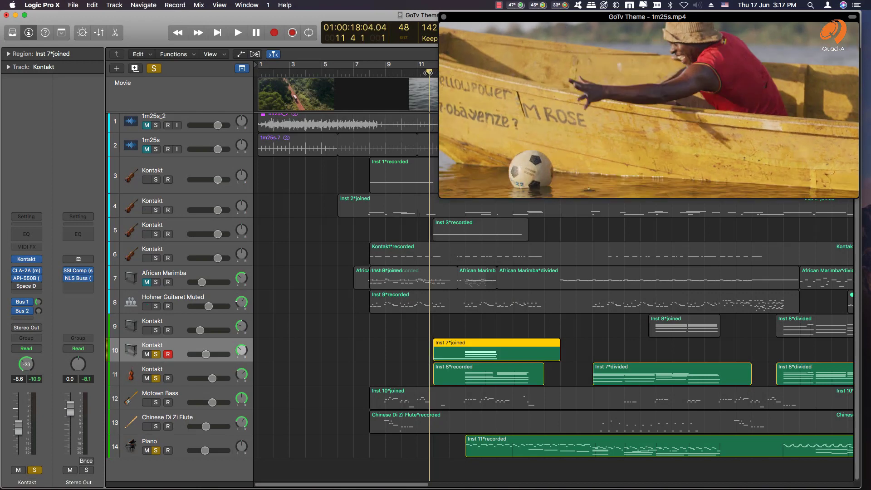
Step: Play the soloed Kontakt tracks and Piano from just before bar 12 to bar 17, then deselect the Inst 7*joined region
key("space")
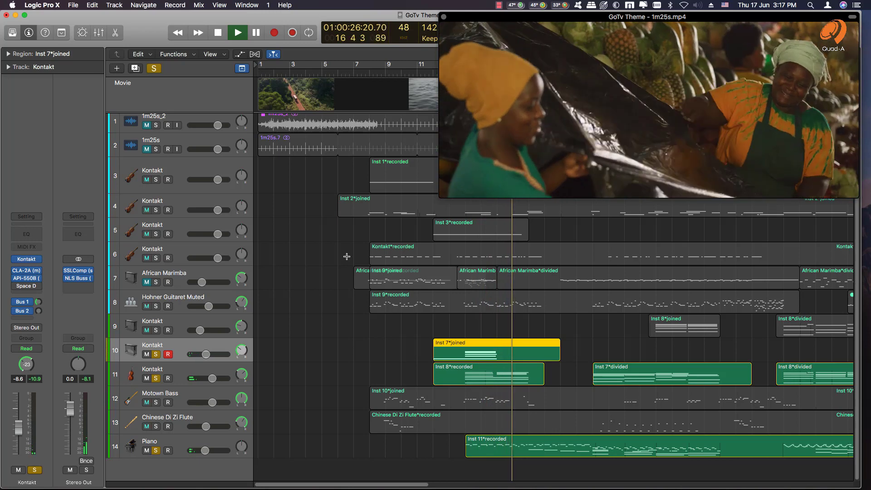
key("space")
left_click(481, 328)
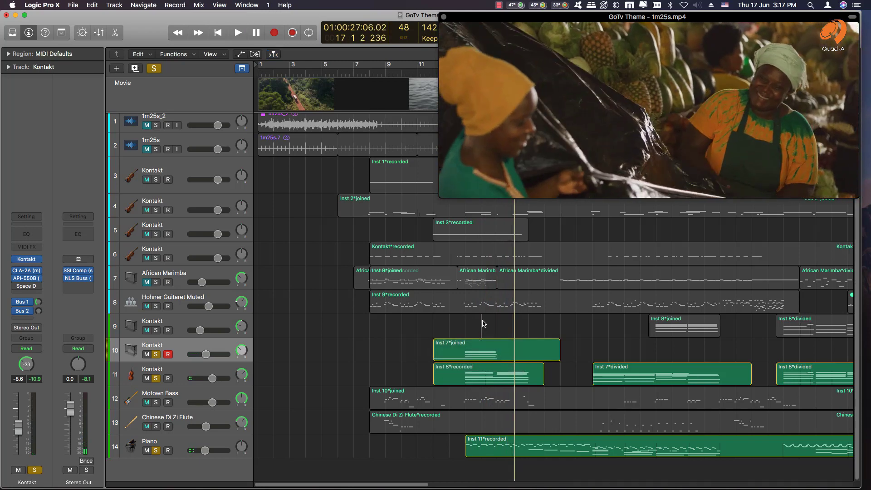
Step: Briefly play the start of Kontakt track 10's last region, Inst 7*recorded, together with track 11 and the Piano
scroll(493, 329, "right", 15)
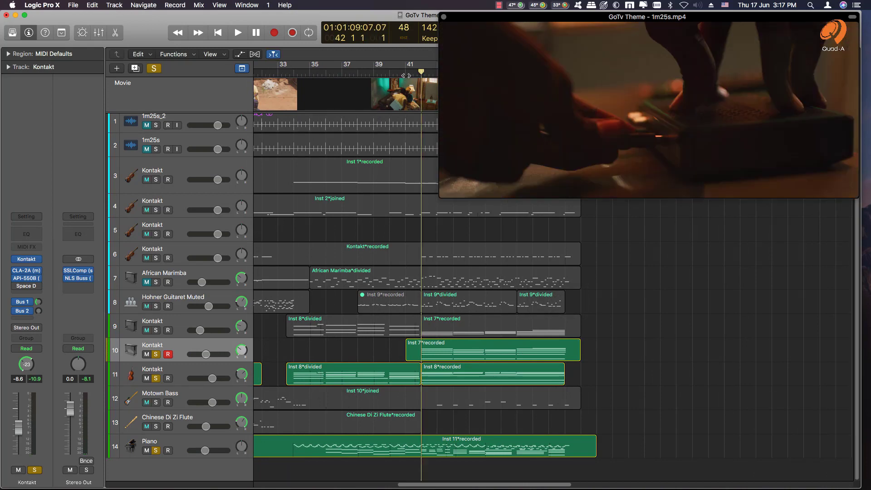
left_click(405, 75)
key("space")
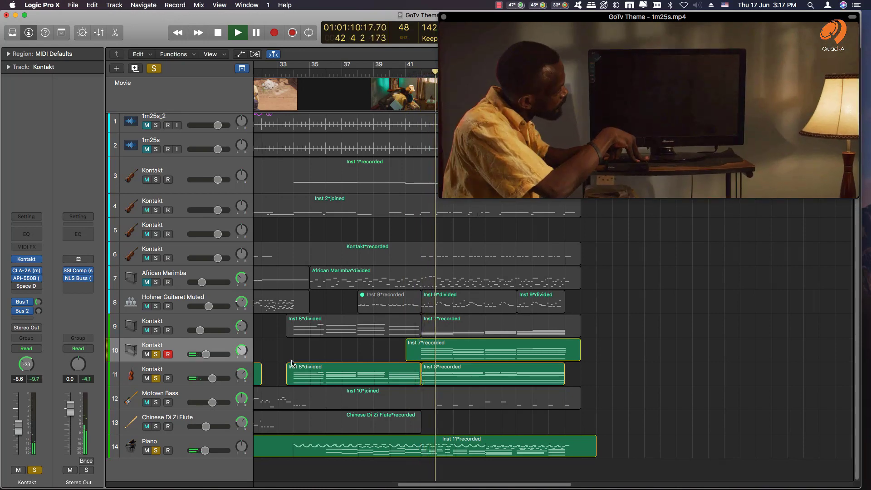
key("space")
Step: Play from bar 33 and solo only Kontakt tracks 11 and 10, leaving the Piano out
left_click(294, 76)
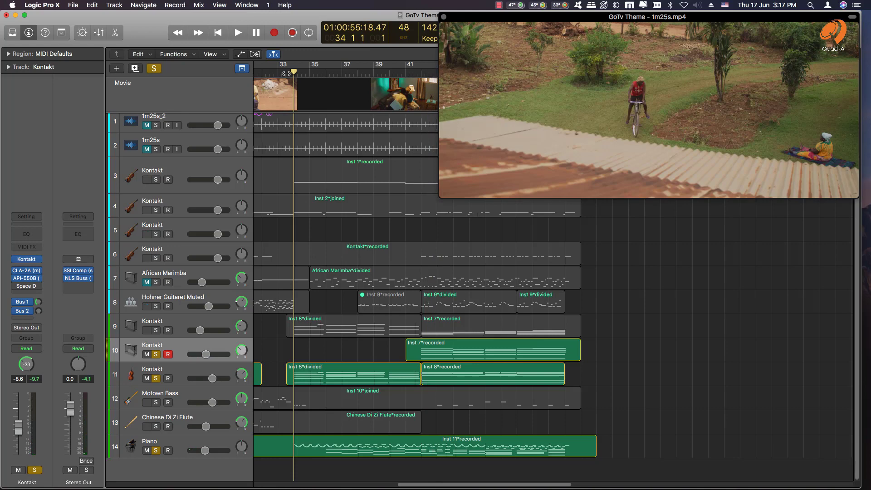
left_click(285, 73)
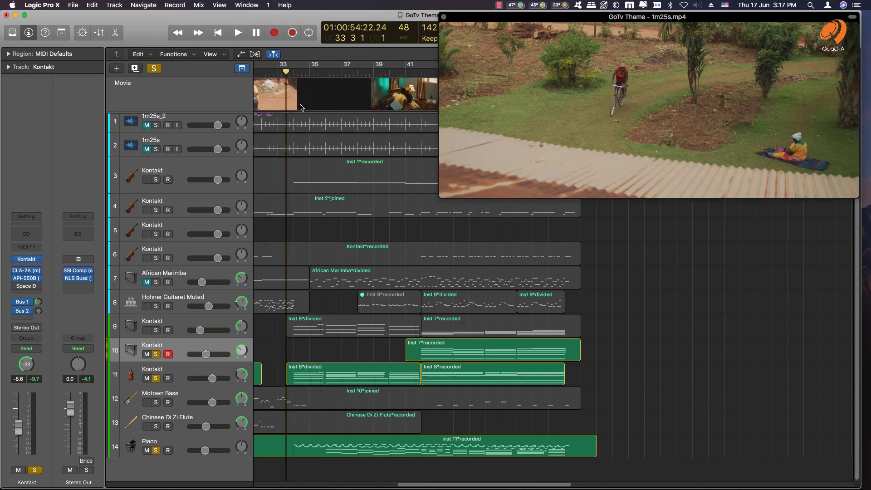
key("space")
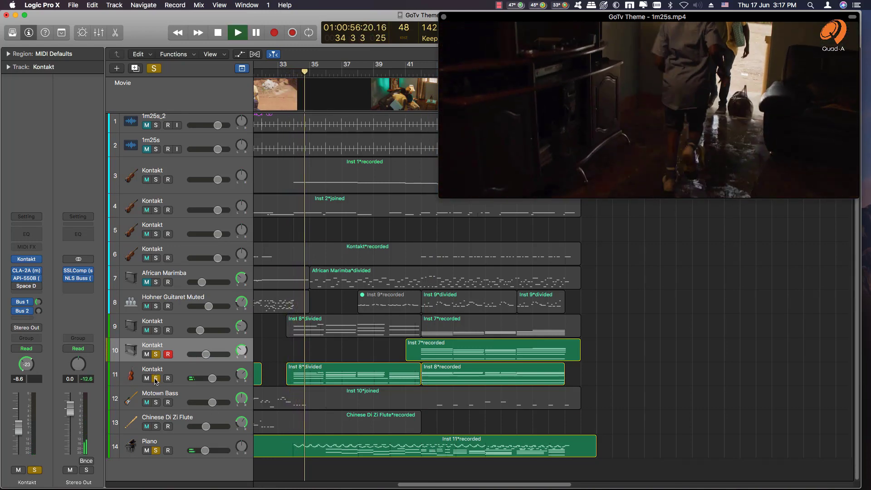
left_click(155, 380, "alt")
left_click(155, 379)
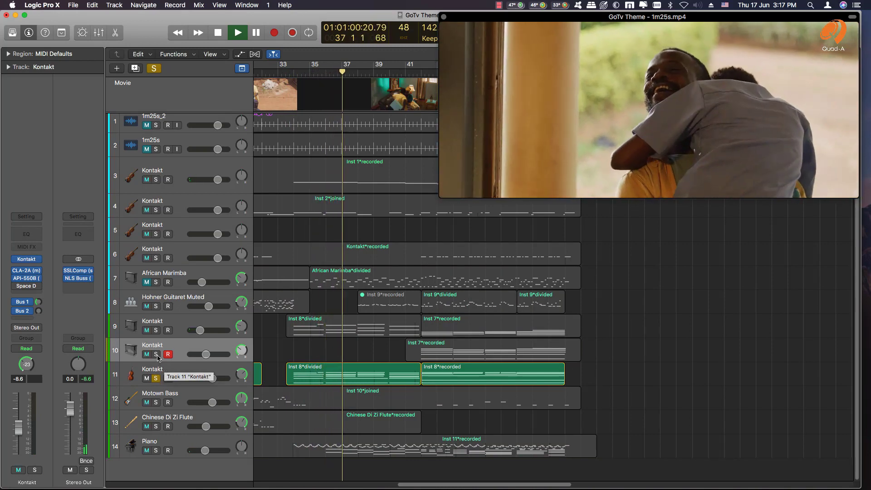
left_click(156, 354)
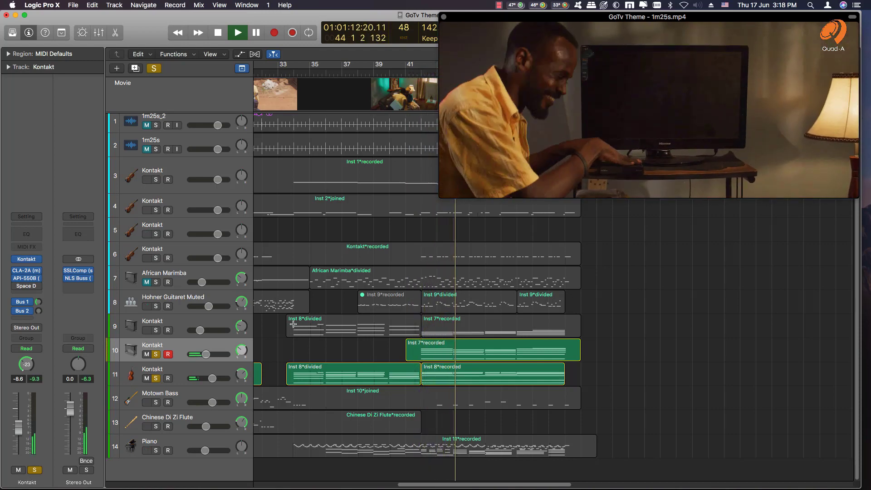
Step: Inspect the notes of Kontakt track 10's Inst 7*recorded region in the Piano Roll until playback reaches bar 51, then close the editor
left_click(456, 345)
double_click(457, 345)
scroll(582, 341, "left", 3)
scroll(583, 343, "right", 5)
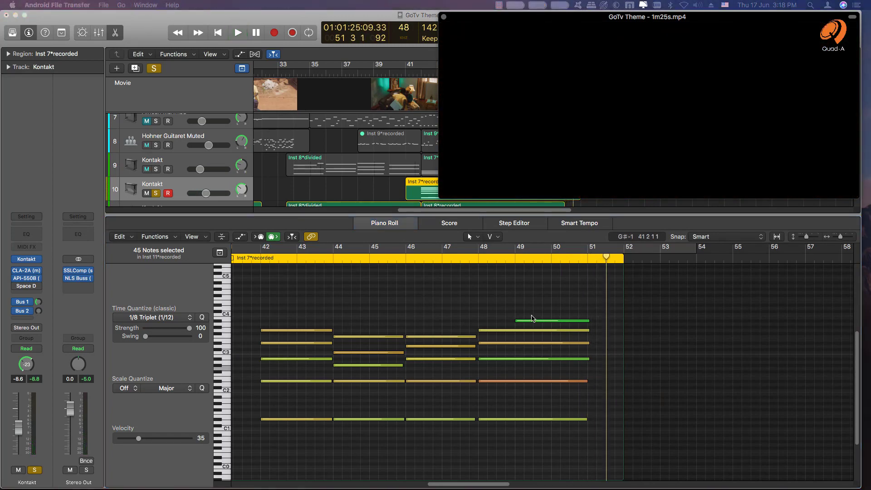
key("super+Left")
key("super+Left")
key("super+Left")
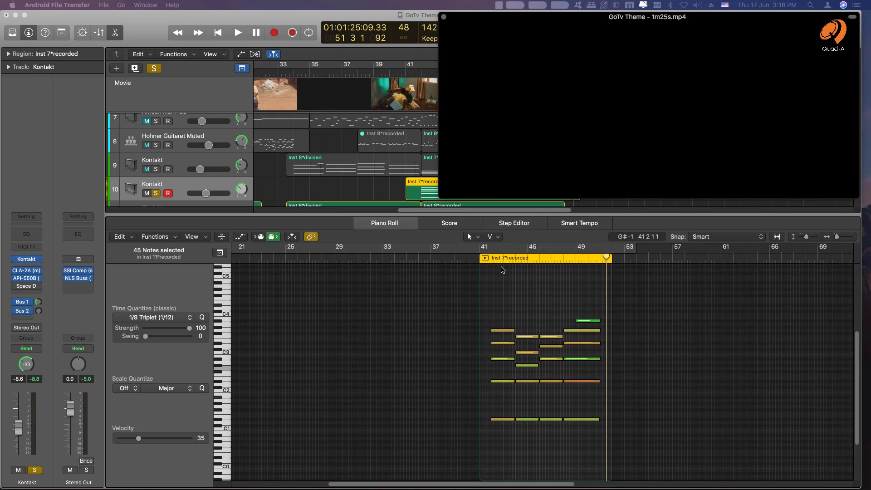
left_click(405, 228)
key("p")
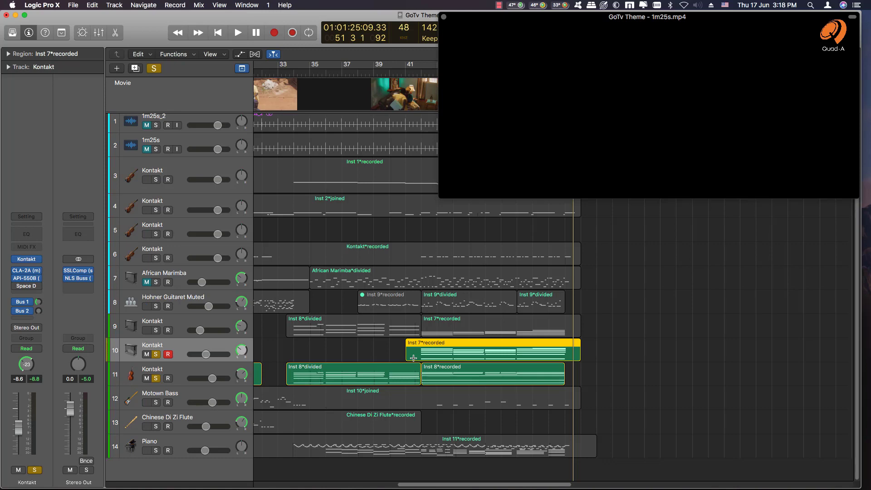
Step: Select Kontakt track 9 and move the playhead to bar 26 at its first region
key("super+Left")
key("super+Left")
key("super+Left")
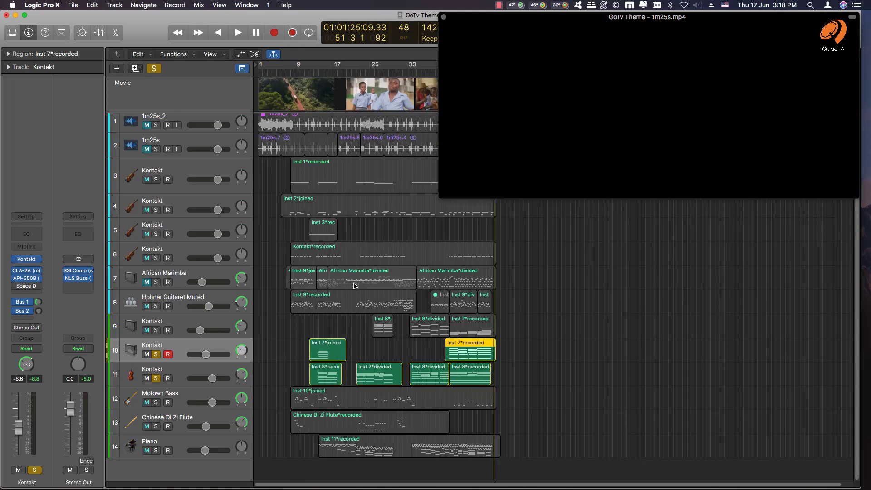
left_click(158, 321)
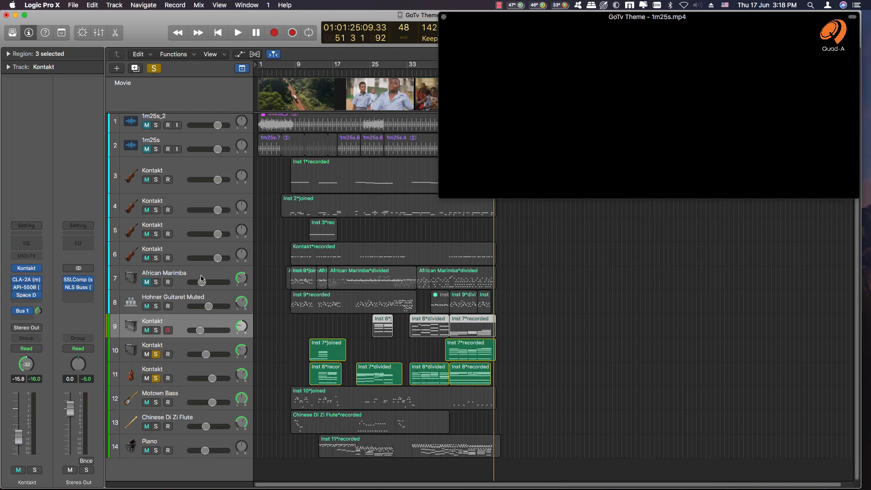
left_click(373, 73)
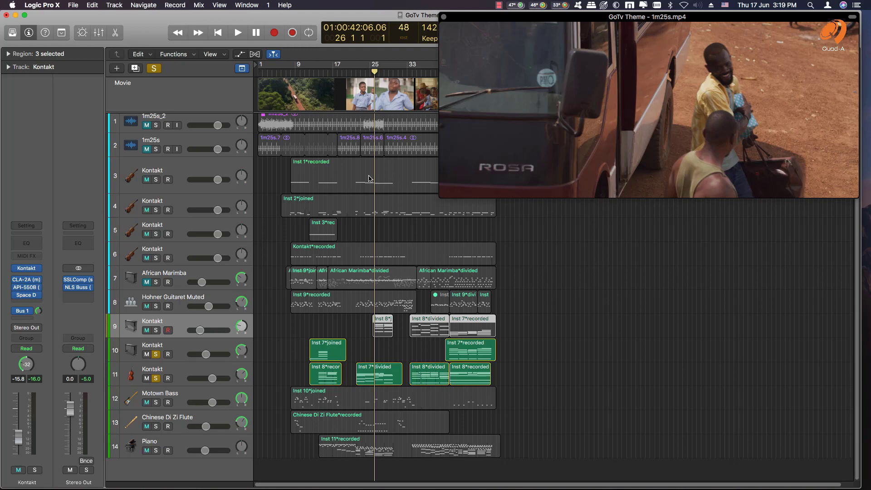
Step: Solo only the Kontakt instrument on track 9, excluding Kontakt tracks 10 and 11 from the solo
left_click(156, 331)
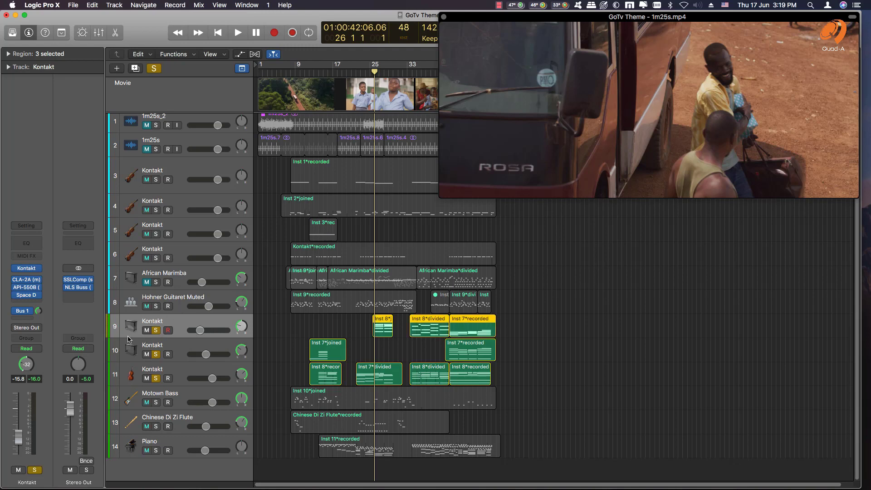
left_click(156, 330)
left_click(156, 330)
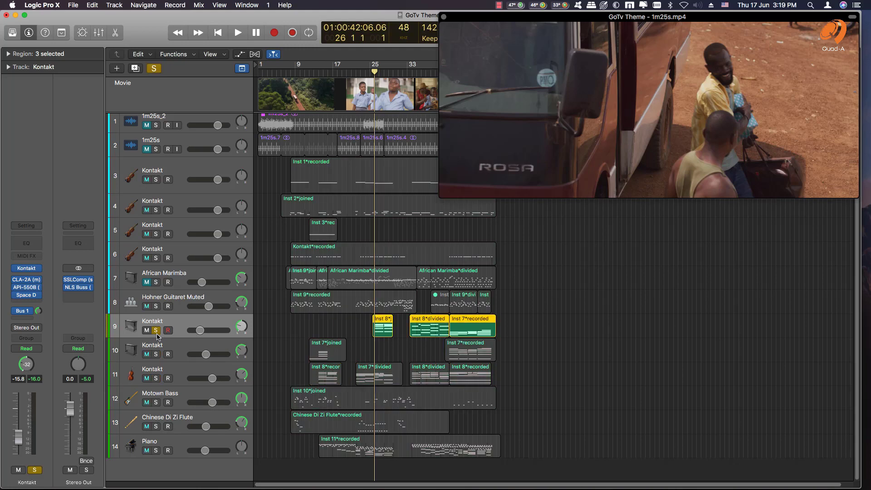
Step: Play the soloed track 9 part from bar 25 and follow its regions through to the end of the film
key("space")
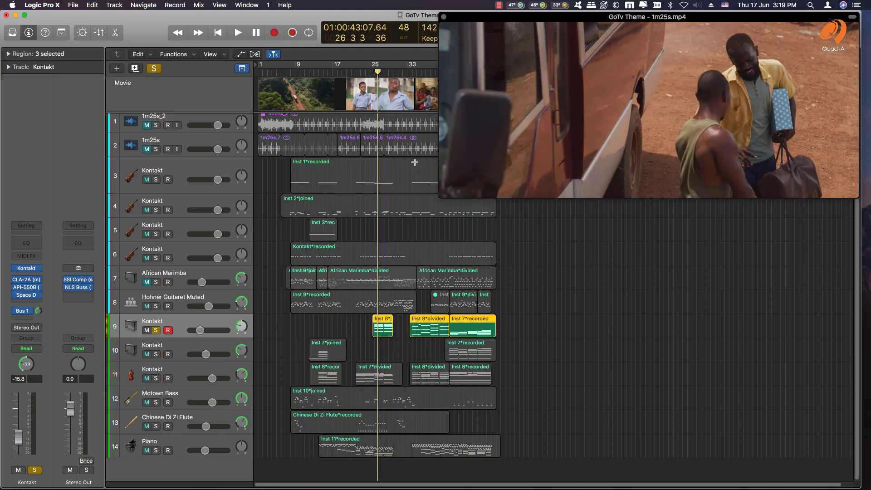
left_click(372, 72)
scroll(423, 271, "right", 5)
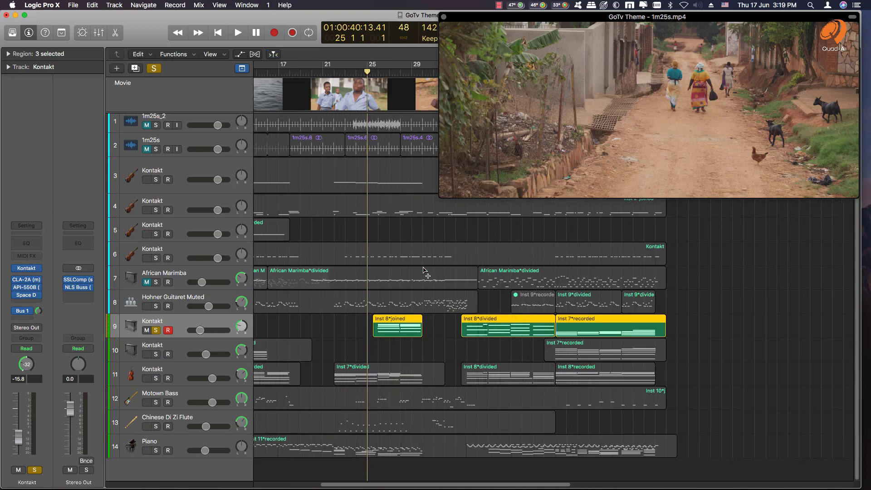
key("space")
scroll(545, 329, "right", 5)
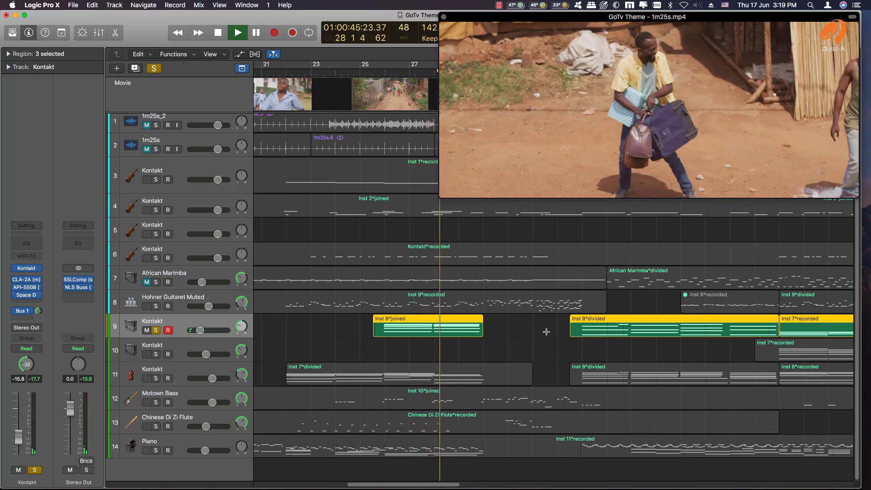
key("super+Left")
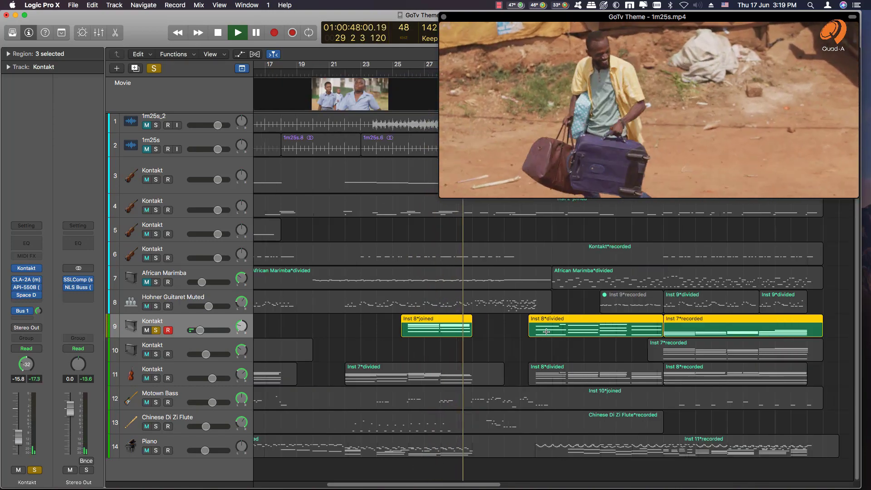
scroll(546, 331, "right", 3)
key("super+Right")
key("super+Right")
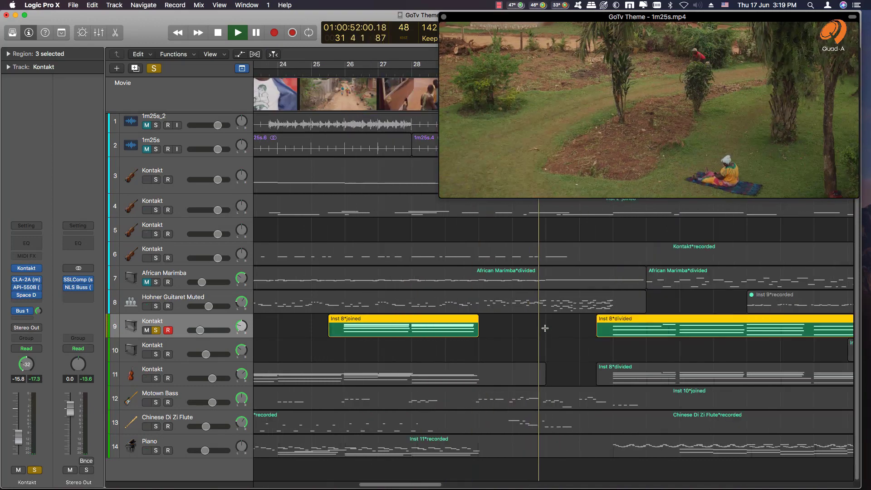
scroll(545, 329, "right", 5)
scroll(545, 328, "right", 4)
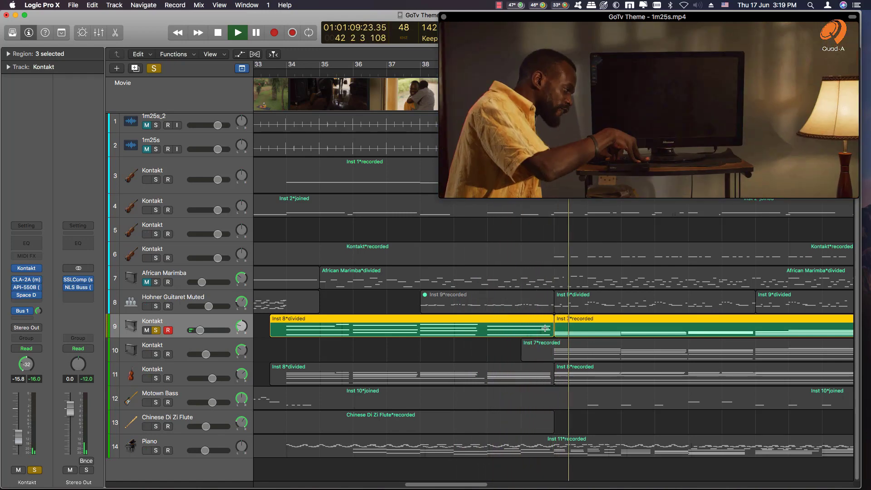
scroll(545, 328, "right", 5)
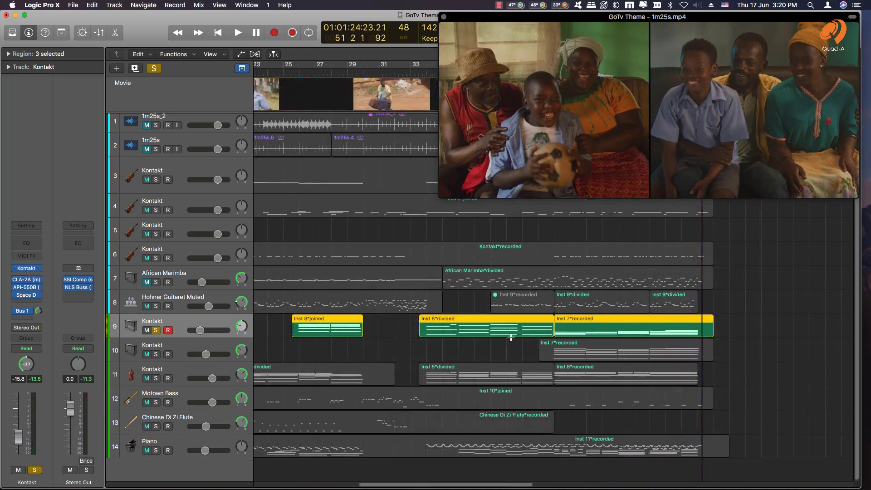
Step: Add Kontakt tracks 10 and 11 to the solo alongside track 9
left_click(157, 355)
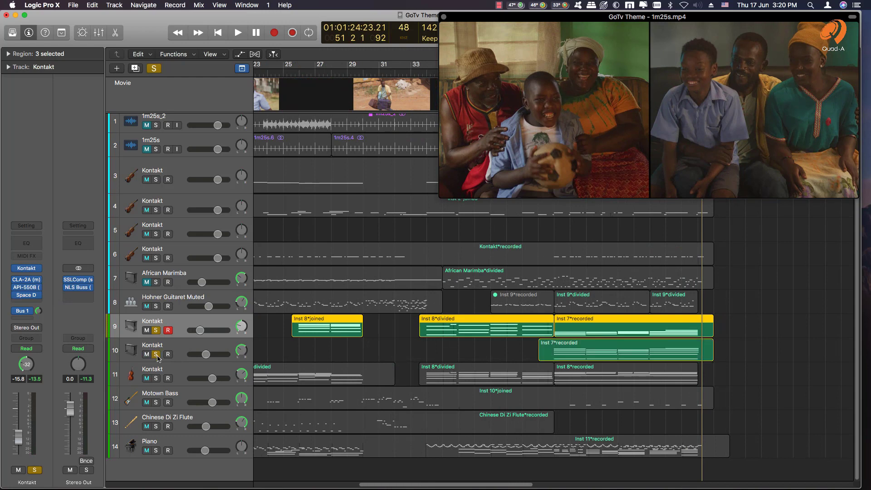
left_click(157, 380)
scroll(322, 334, "down", 3)
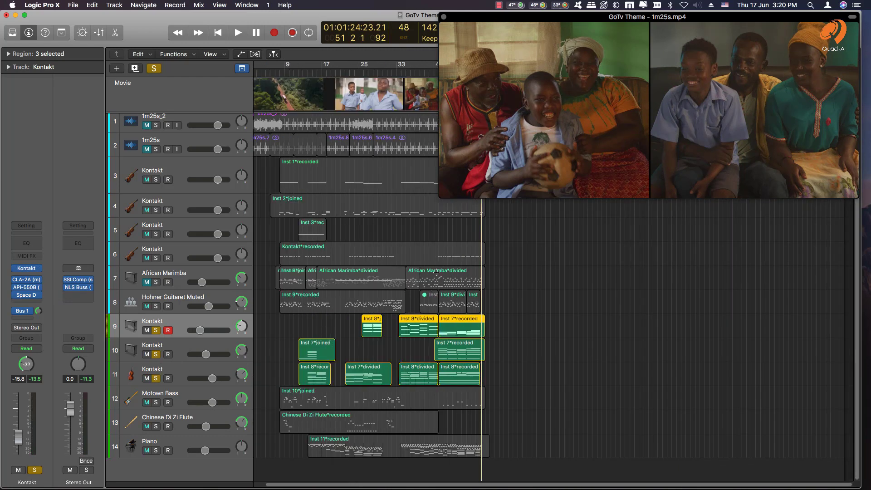
Step: Play the three soloed Kontakt tracks together from bar 12
left_click(298, 73)
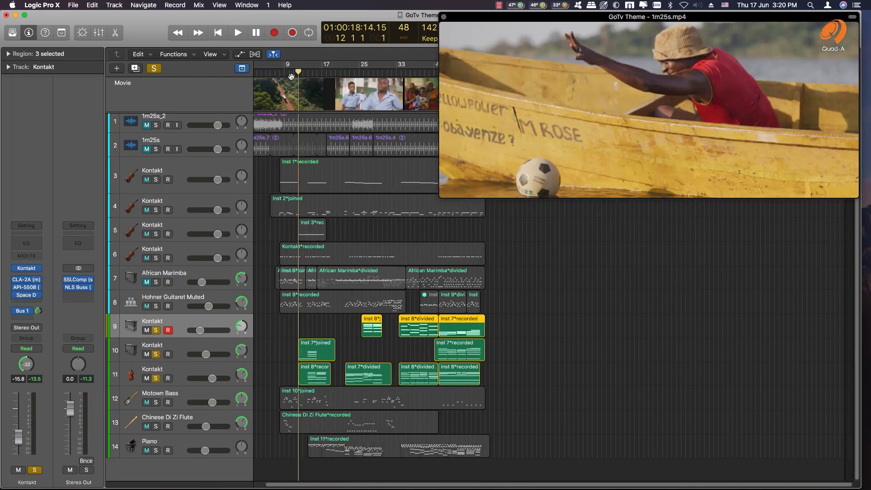
key("space")
scroll(274, 391, "up", 3)
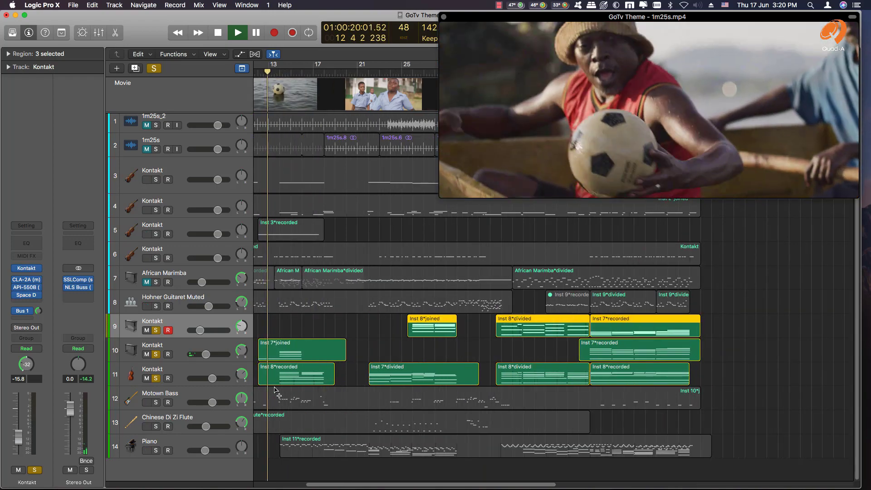
Step: Add the Piano track to the solo during playback, listen through to about bar 51, and stop
left_click(156, 451)
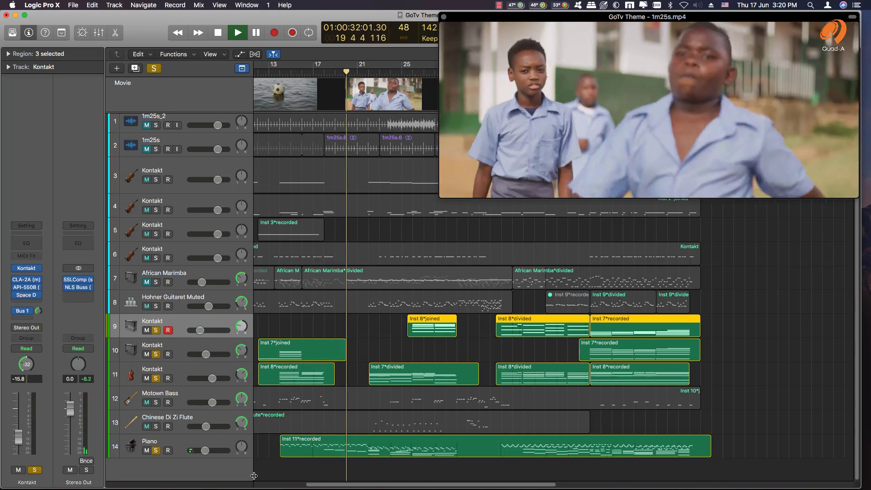
key("super+Right")
key("super+Right")
key("super+Right")
key("super+Right")
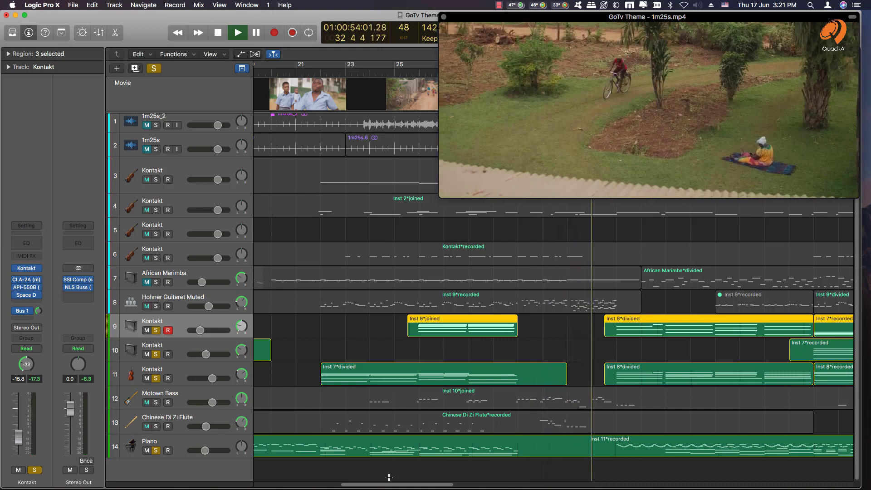
scroll(390, 474, "right", 3)
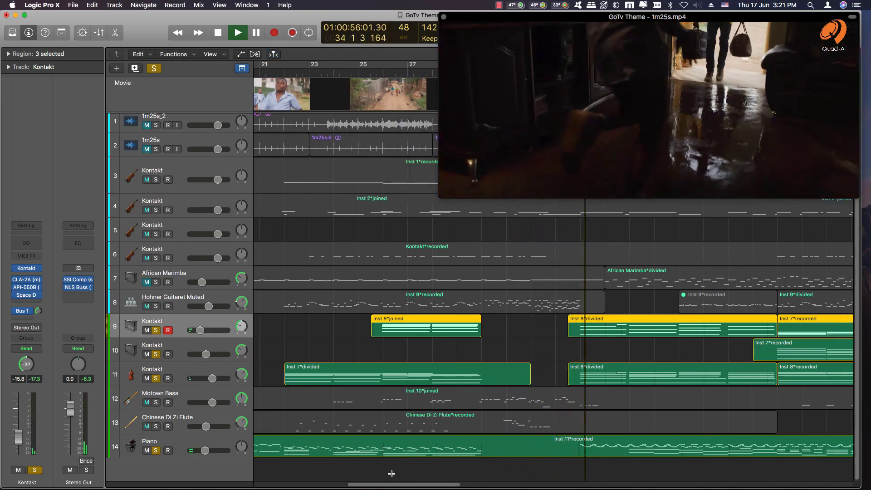
scroll(391, 473, "right", 4)
scroll(391, 474, "right", 7)
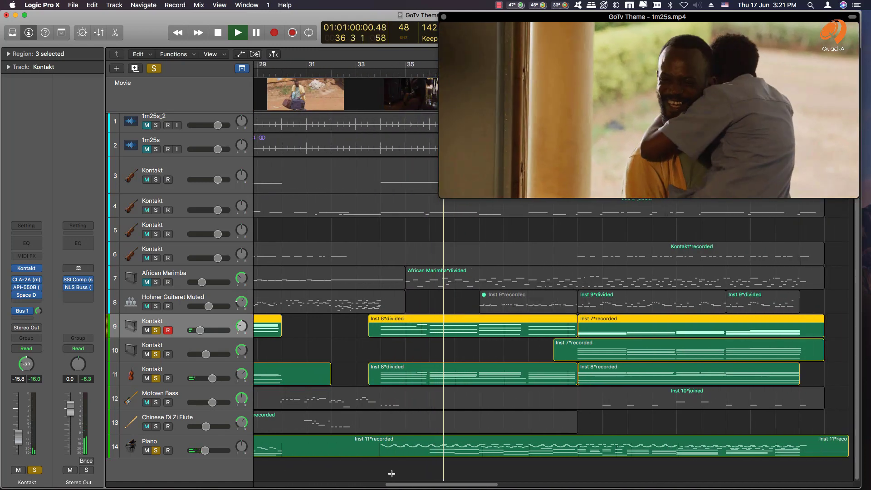
scroll(391, 474, "right", 2)
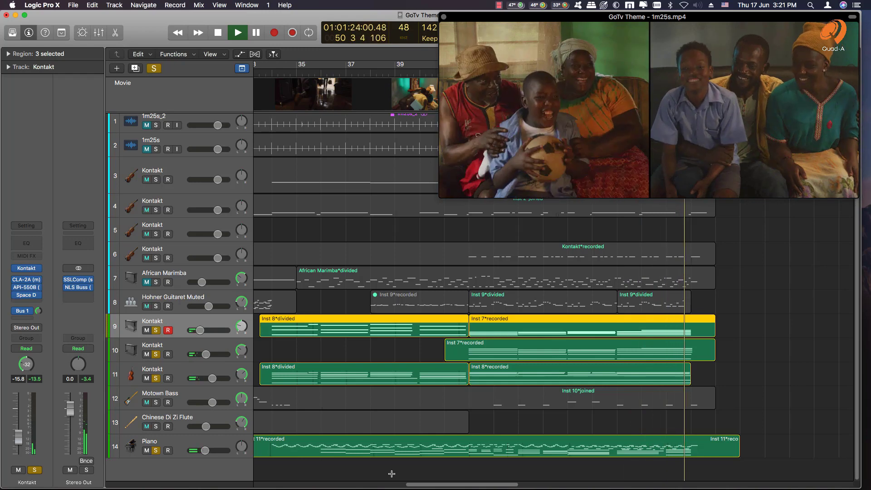
key("space")
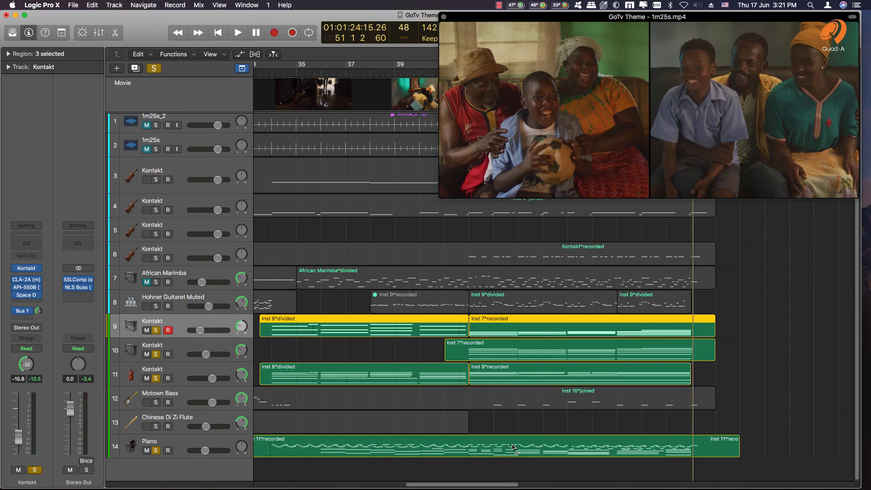
Step: Select the recorded region on the Piano track
scroll(513, 449, "down", 5)
scroll(512, 445, "up", 3)
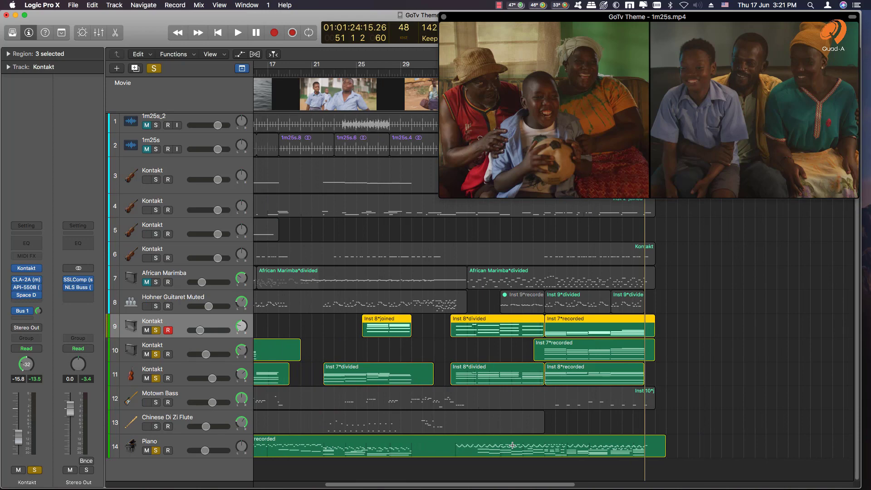
scroll(512, 445, "down", 2)
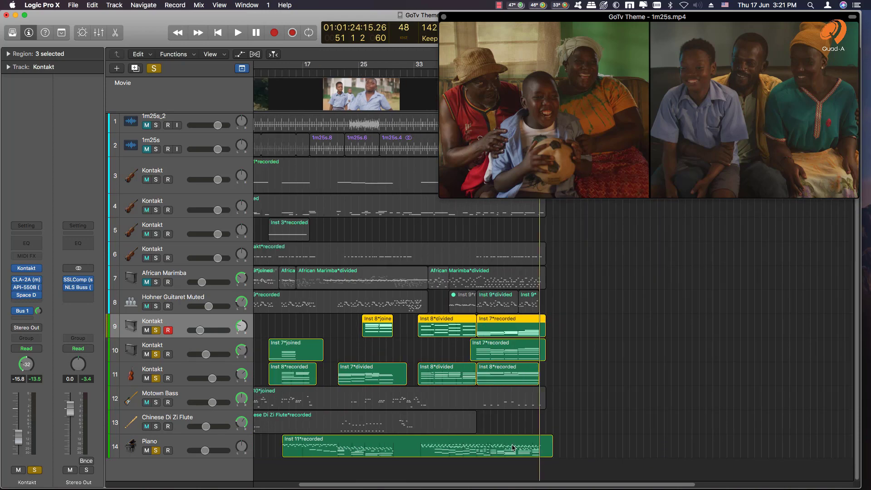
left_click(438, 445)
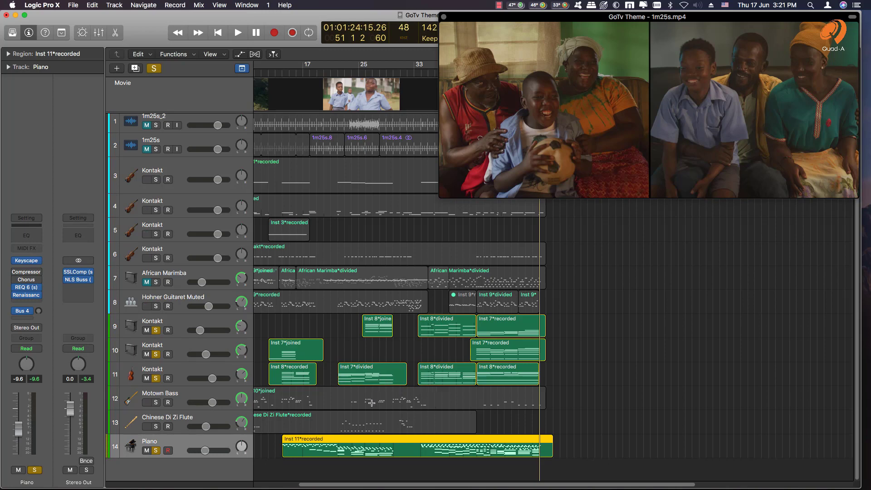
scroll(367, 416, "up", 1)
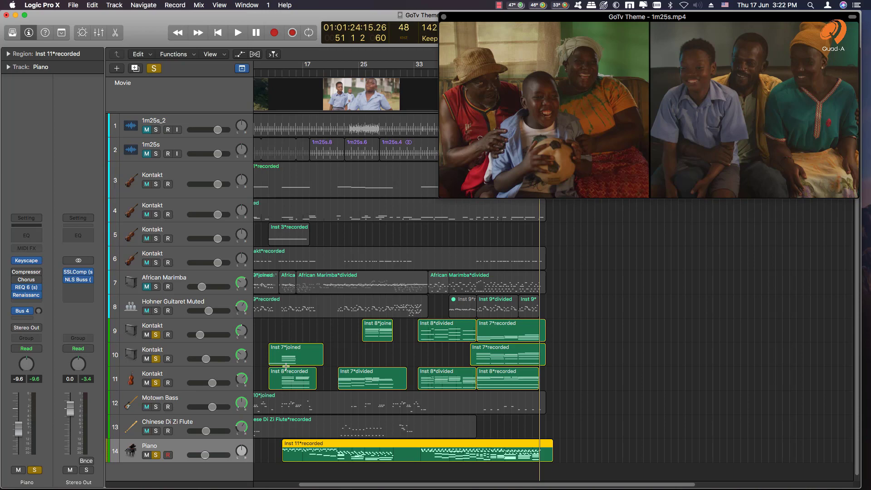
Step: Solo only the Chinese Di Zi Flute track, clearing the solo on all other tracks
left_click(156, 432)
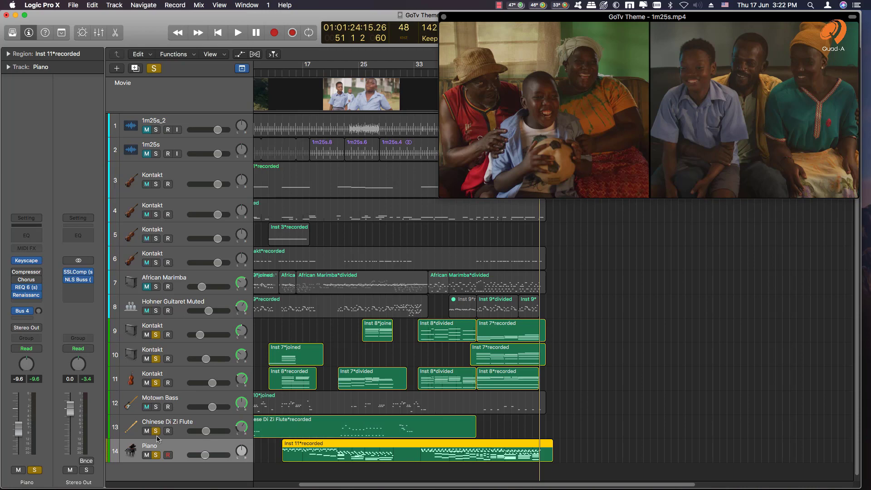
left_click(158, 439)
left_click(156, 434, "alt")
left_click(157, 433, "alt")
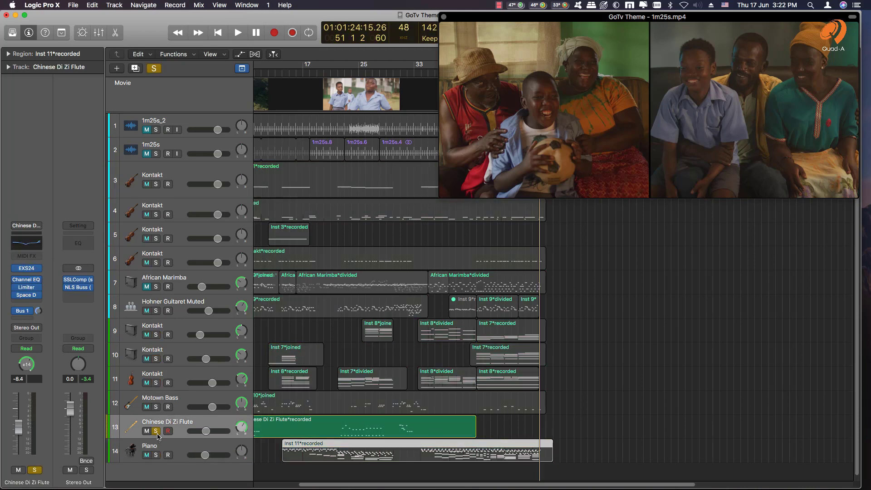
Step: Place the playhead shortly before bar 9, play the flute's opening phrase, and stop after bar 11
scroll(354, 429, "left", 5)
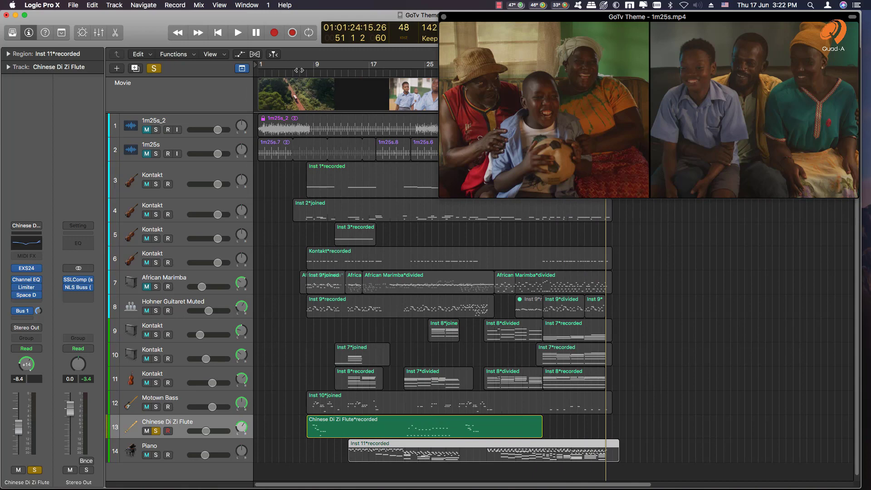
left_click(315, 78)
left_click_drag(313, 77, 303, 77)
key("super+Right")
key("super+Right")
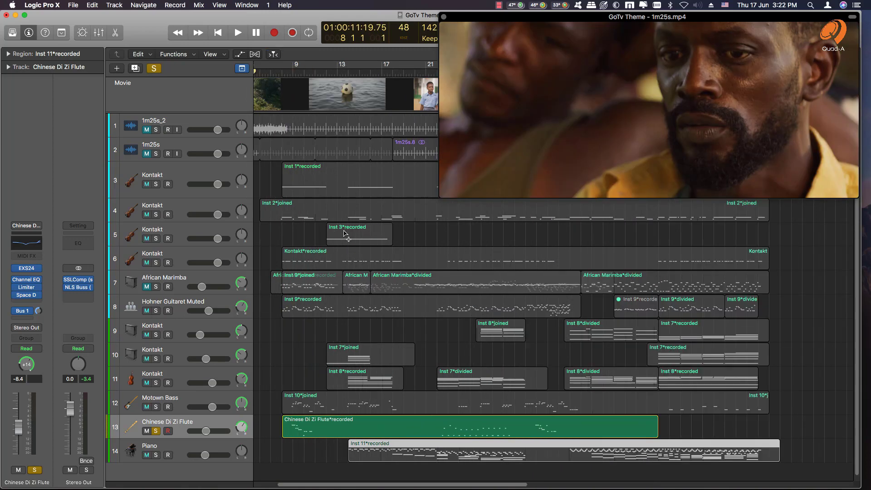
key("super+Right")
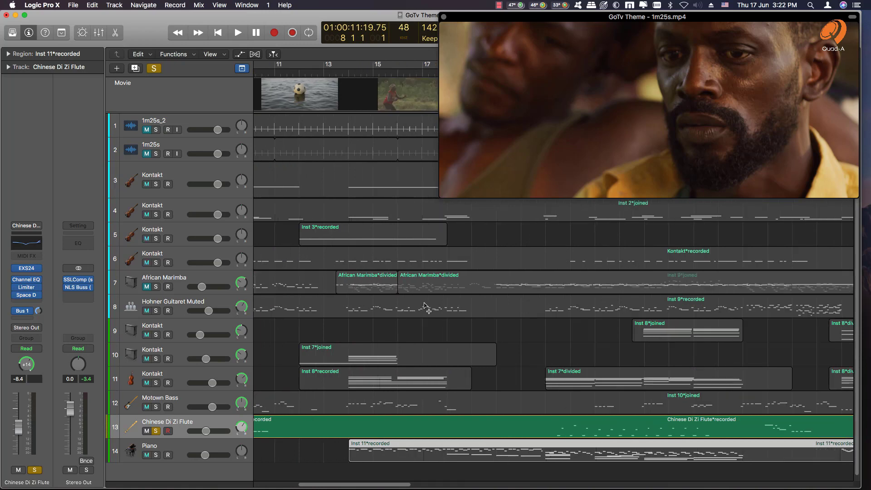
scroll(426, 308, "left", 5)
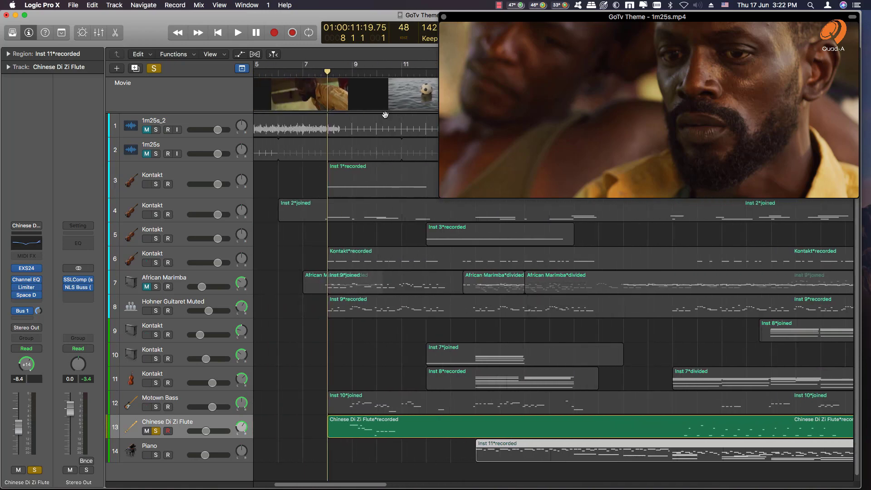
left_click(347, 74)
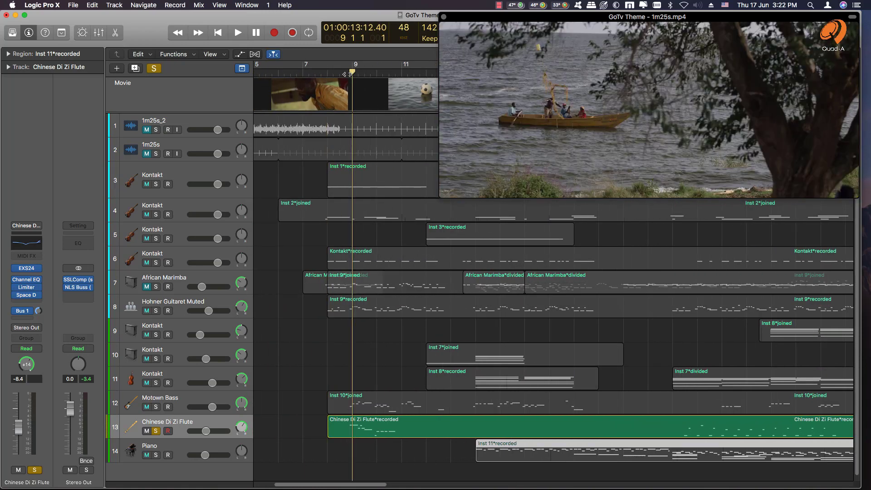
left_click(341, 74)
key("space")
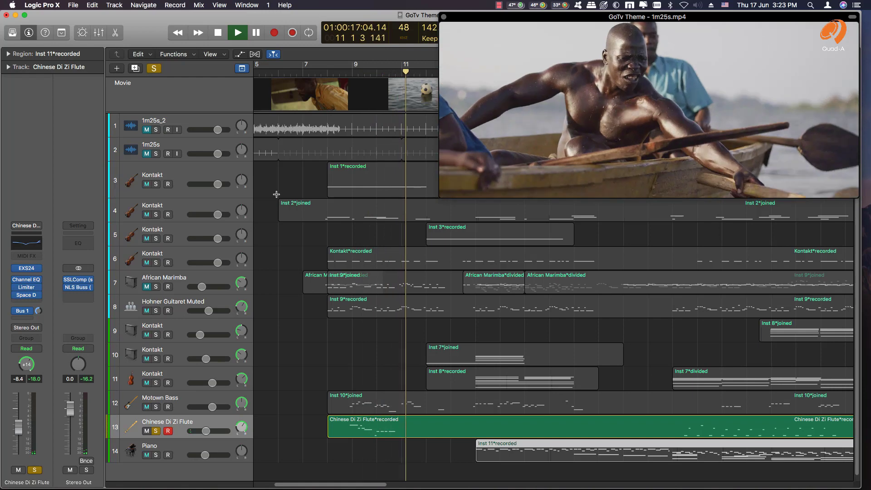
key("space")
Step: Open the Chinese Di Zi Flute region in the Piano Roll and examine its opening notes around bars 9 to 11
double_click(360, 422)
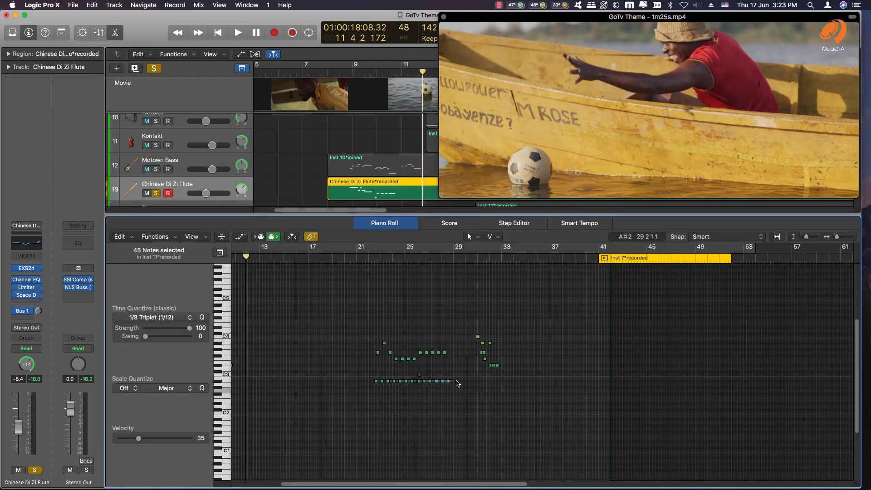
scroll(458, 382, "left", 2)
scroll(458, 382, "left", 3)
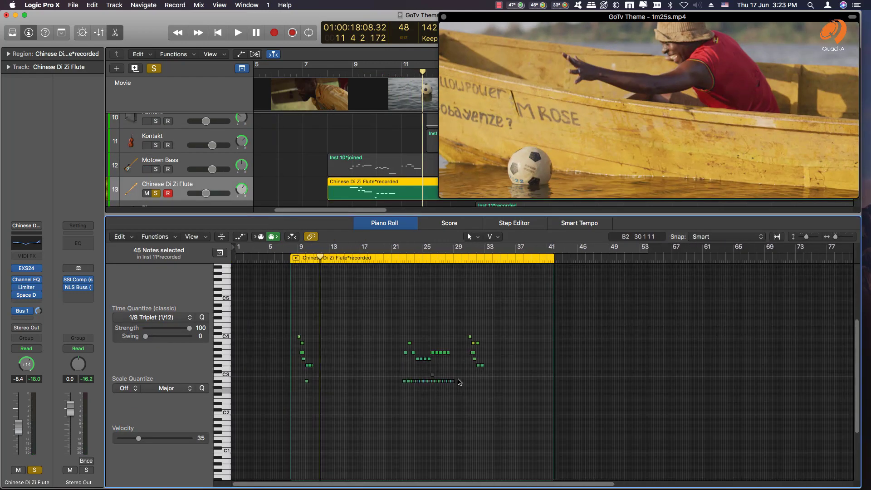
scroll(458, 383, "right", 5)
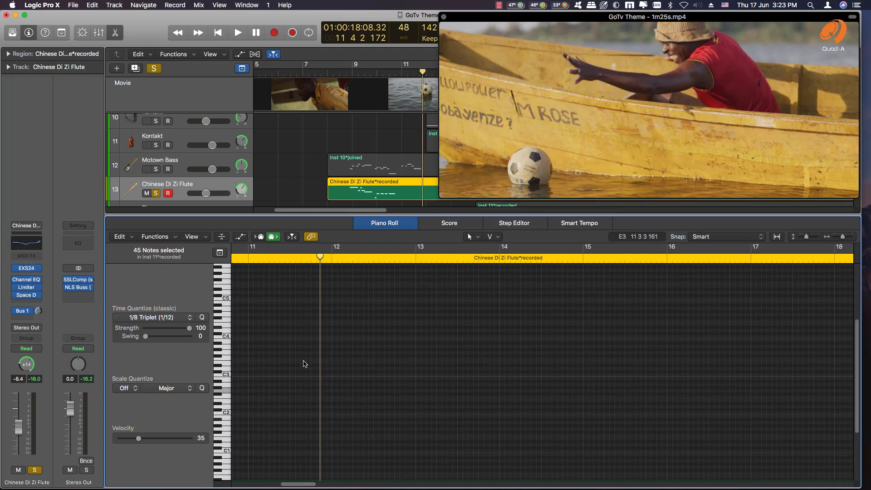
scroll(397, 350, "left", 6)
key("super+Left")
key("super+Left")
scroll(574, 323, "right", 4)
key("super+Right")
key("super+Right")
key("super+Left")
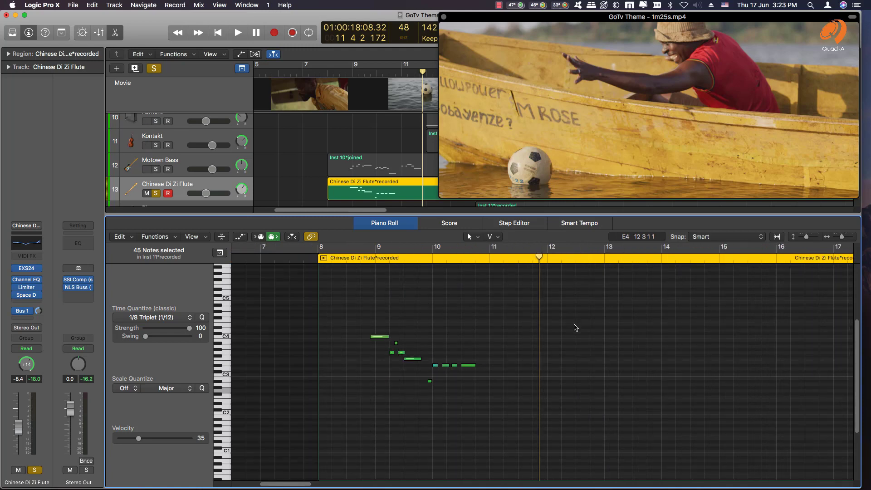
Step: Play the flute's opening phrase from the middle of bar 8, and its remaining phrases from just before bar 22 to bar 33
left_click(350, 262)
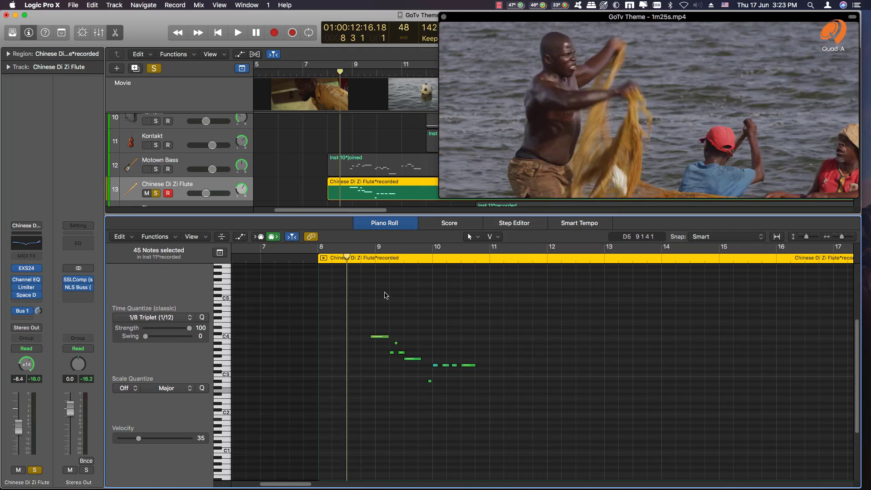
key("space")
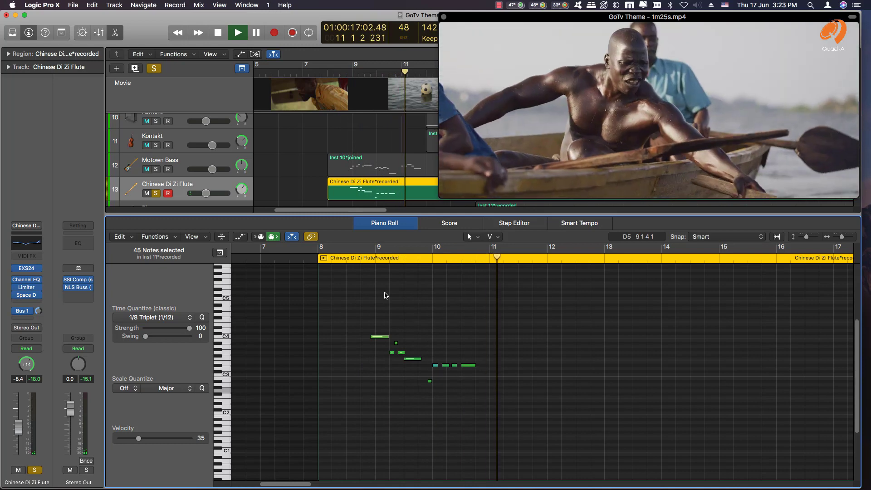
scroll(386, 295, "down", 5)
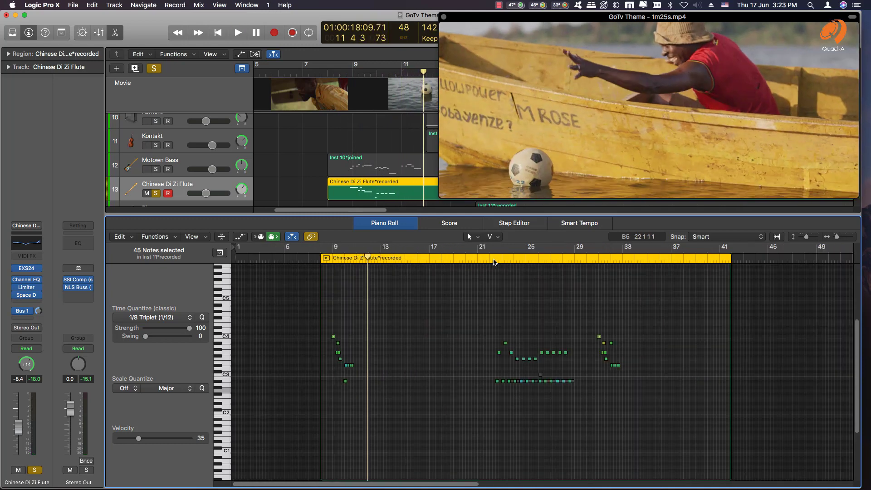
left_click(492, 262)
key("space")
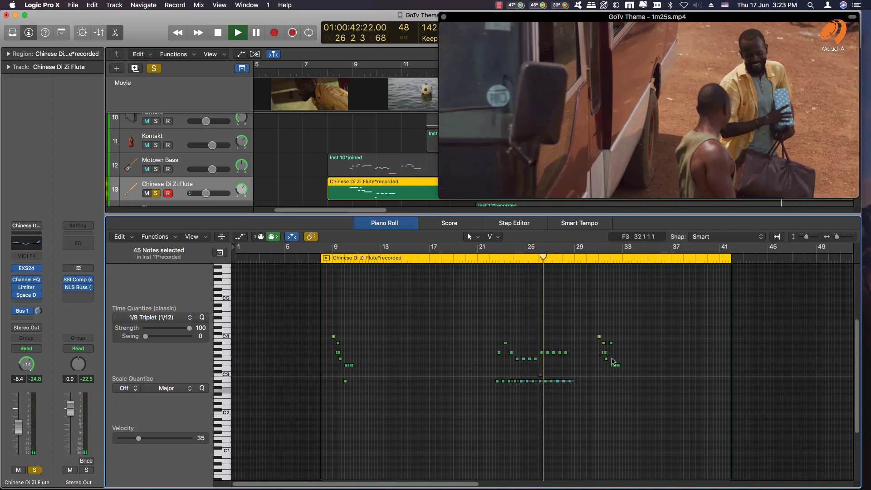
key("super+Right")
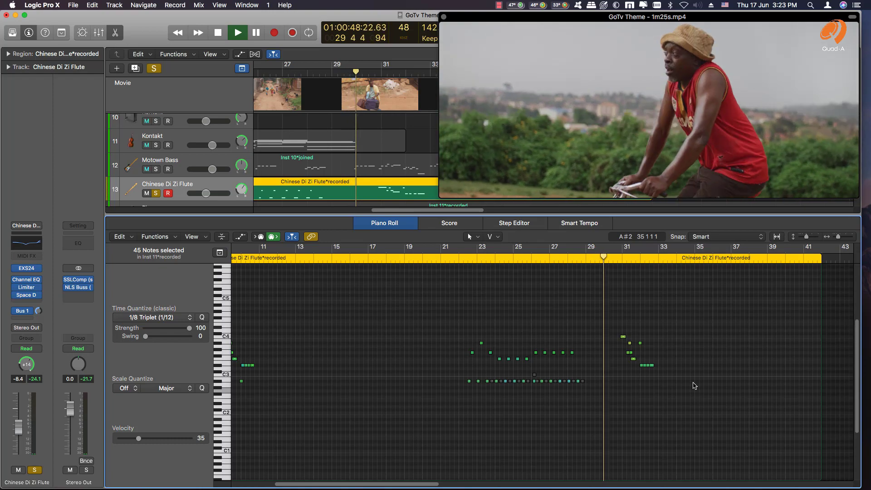
key("super+Right")
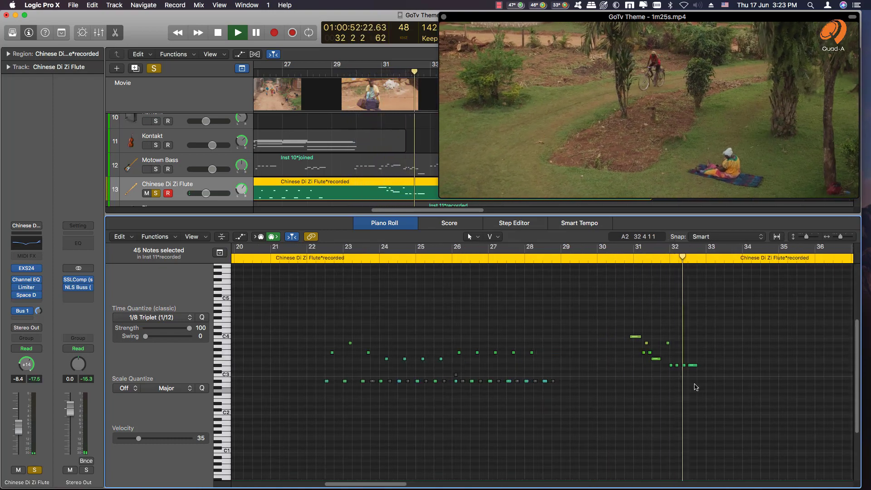
key("space")
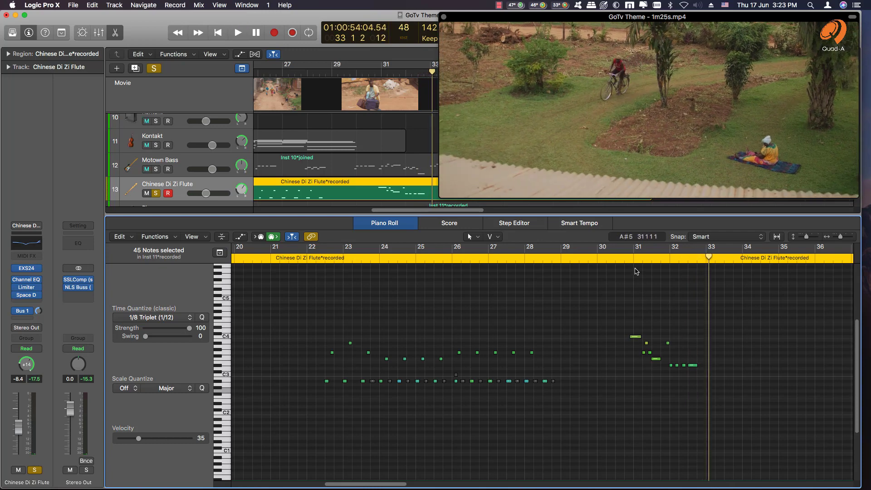
Step: Replay the flute's opening phrase from the middle of bar 8 and stop once its last note has sounded
left_click(619, 262)
scroll(515, 314, "left", 5)
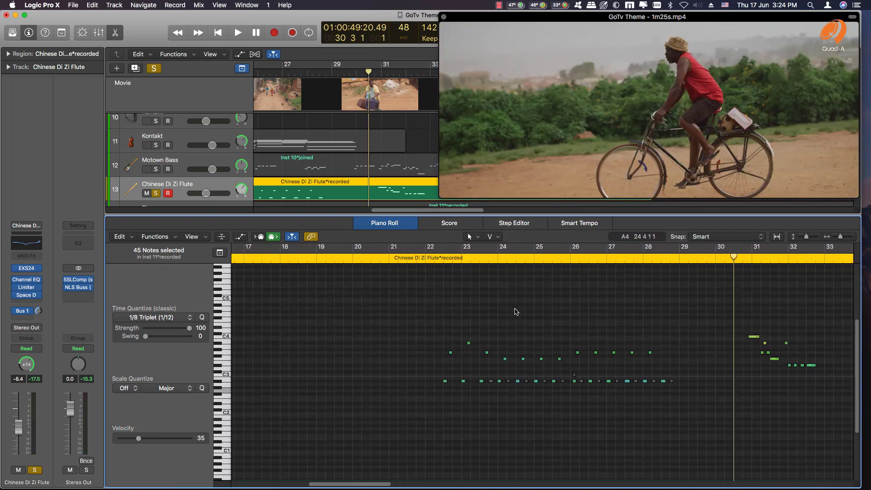
scroll(514, 314, "left", 5)
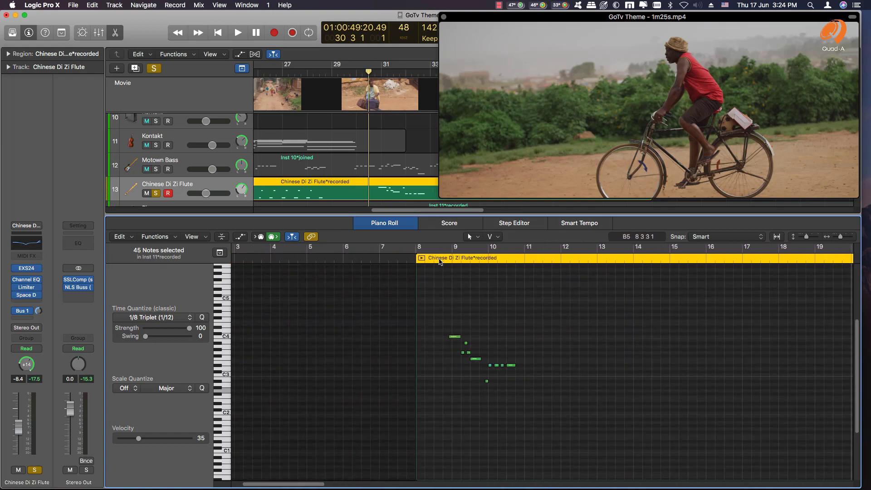
left_click(440, 262)
key("space")
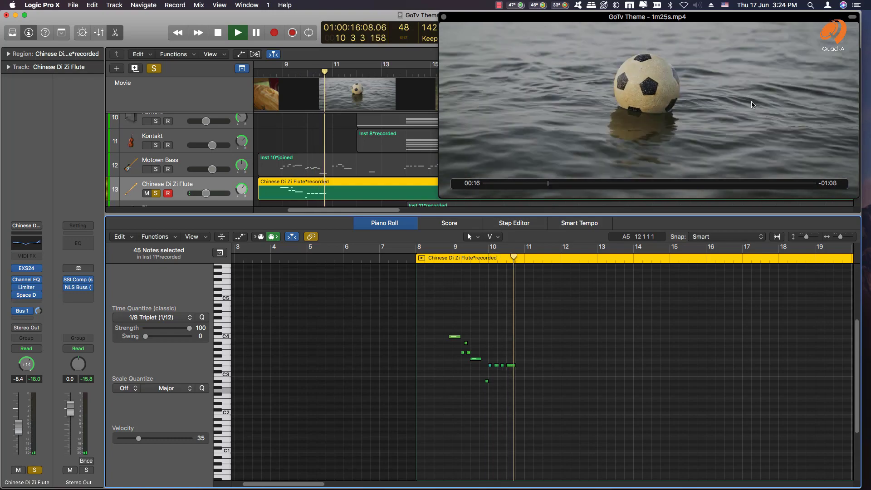
key("space")
Step: Replay the flute's closing phrase from just before bar 31, stop playback around bar 35 and close the Piano Roll
scroll(721, 285, "right", 10)
scroll(721, 286, "right", 3)
left_click(570, 260)
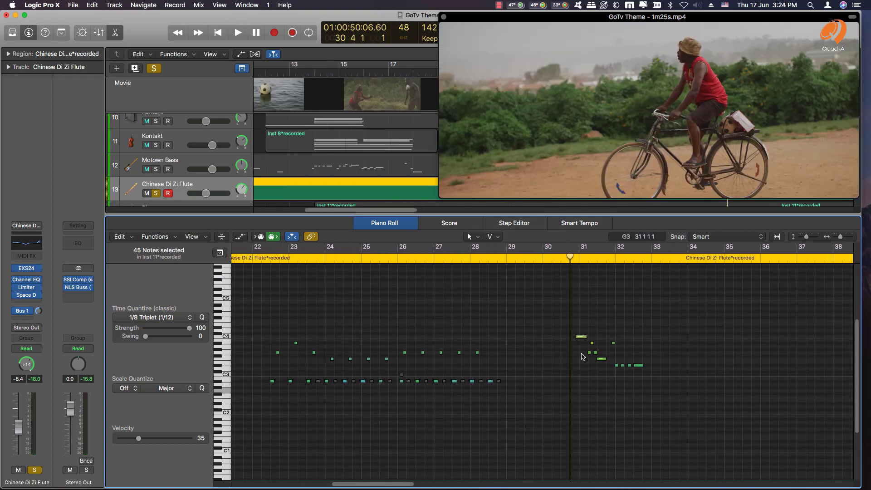
key("space")
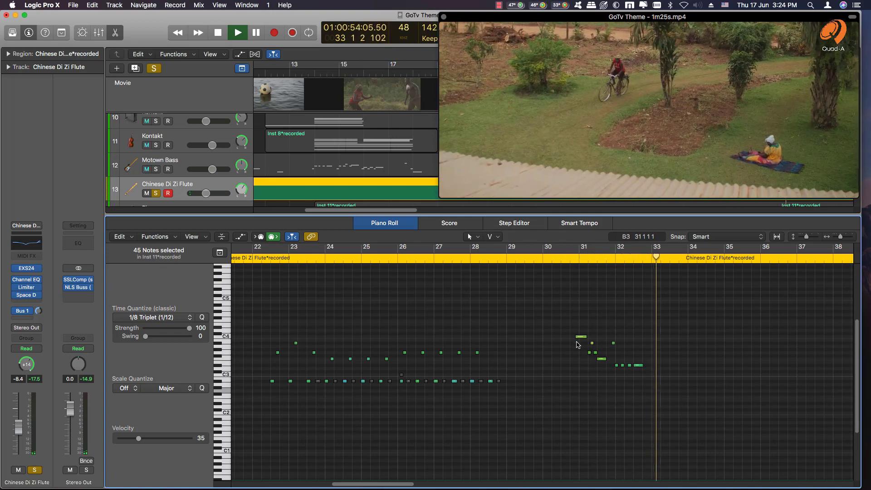
key("super+Left")
key("super+Left")
key("super+Left")
key("super+Left")
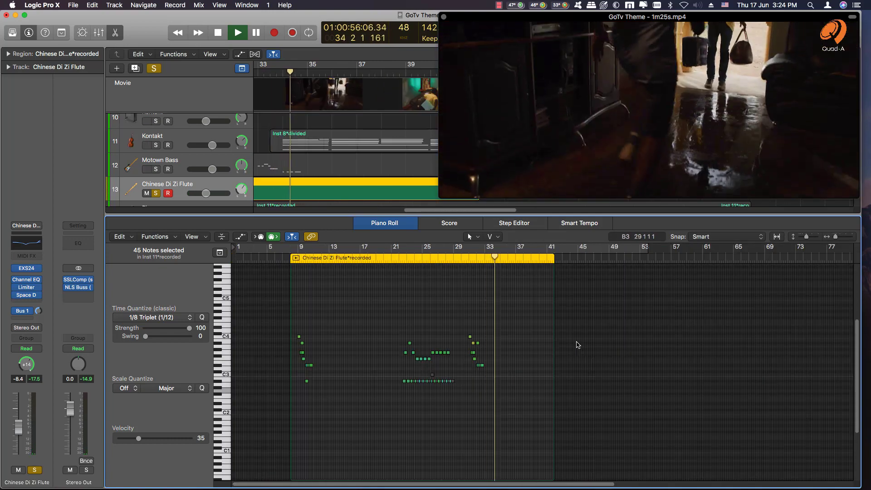
key("space")
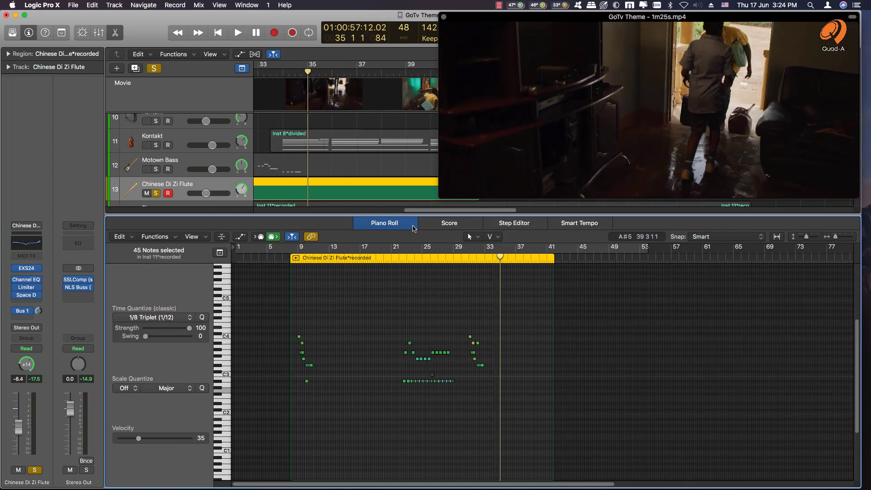
left_click(387, 230)
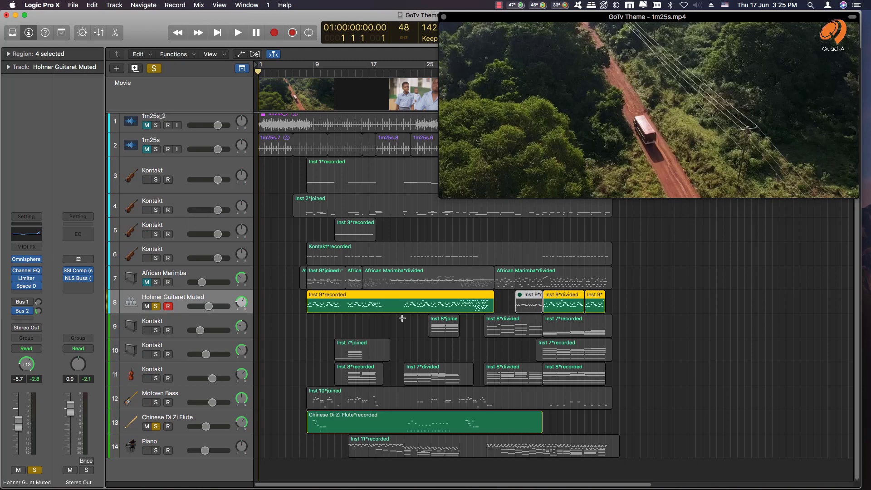
Step: Inspect the H-Delay plug-in on Aux 2, fed by the Hohner Guitaret Muted track's Bus 2 send, and close its window
key("super+Right")
key("super+Right")
key("super+Right")
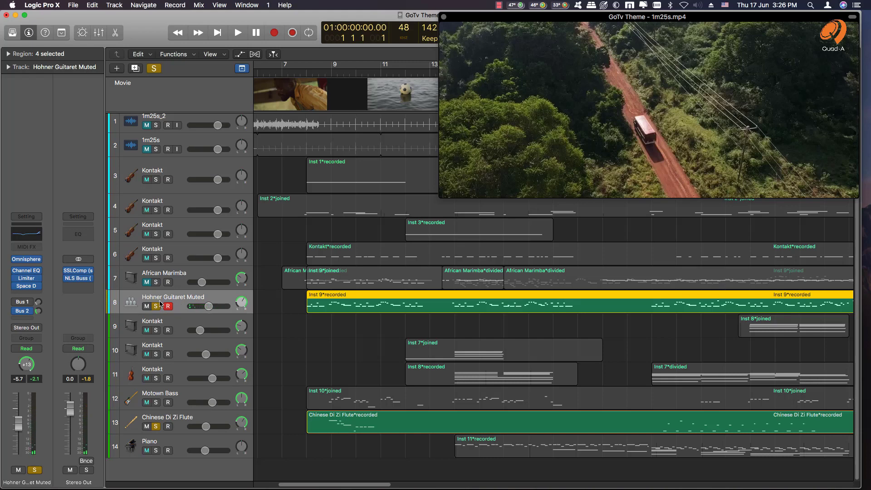
left_click(171, 279)
left_click(166, 298)
left_click(28, 311)
left_click(56, 301)
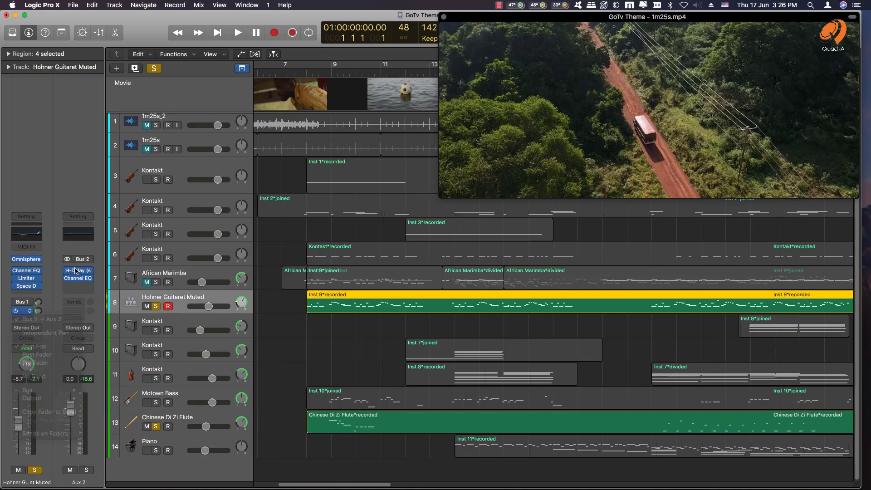
left_click(79, 270)
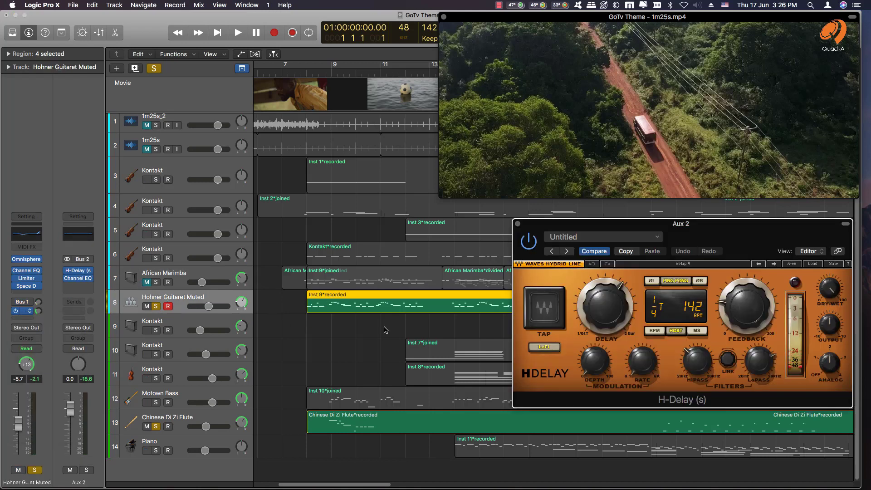
left_click(519, 225)
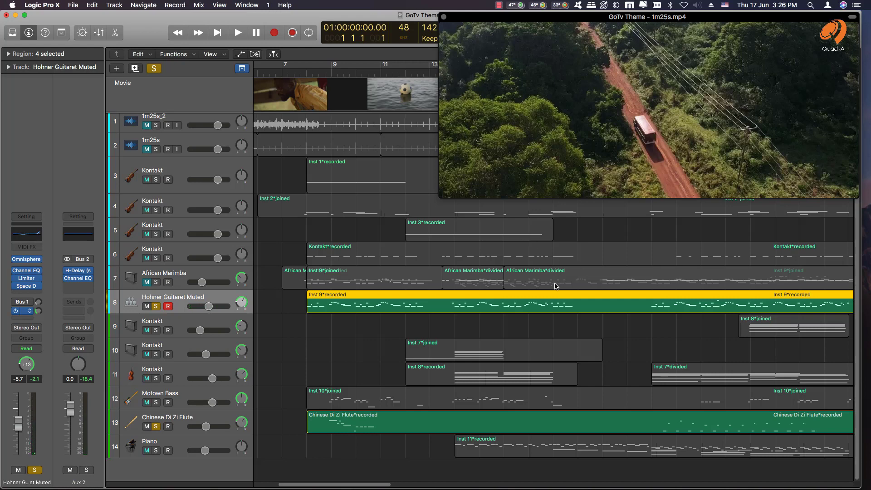
Step: Select the African Marimba track and clear the solo on the Chinese Di Zi Flute track
key("super+Left")
key("super+Left")
key("super+Left")
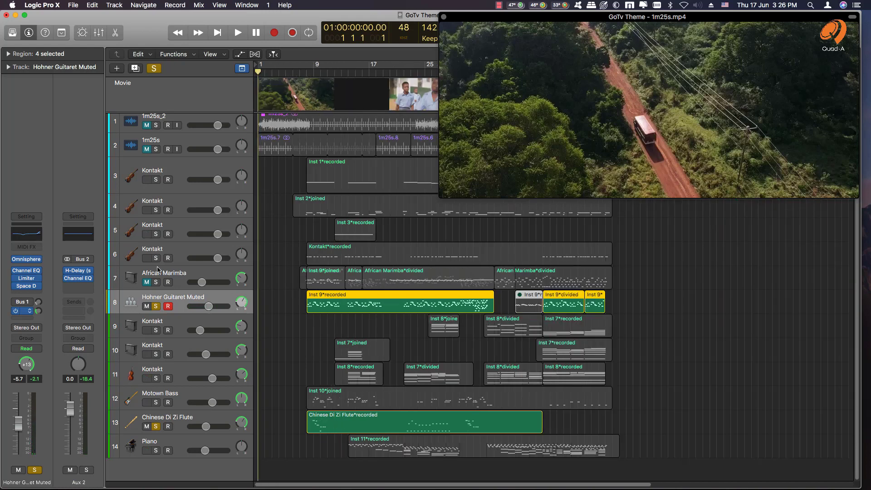
left_click(168, 278)
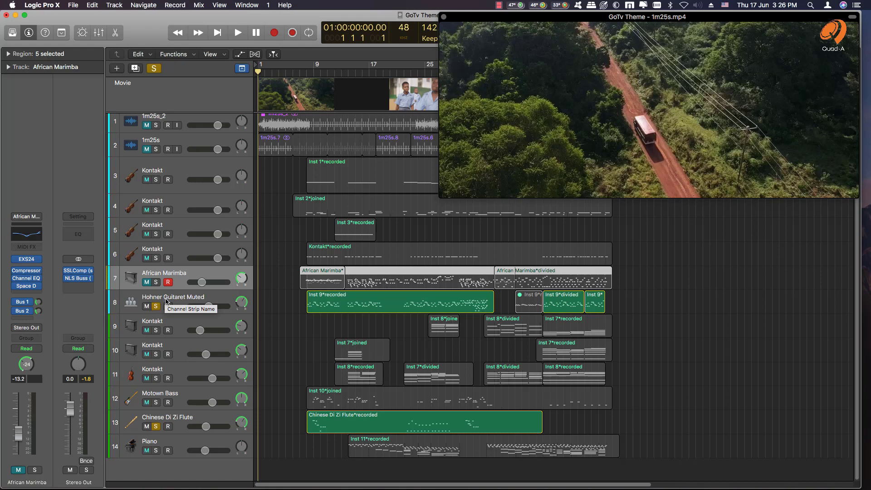
left_click(156, 427)
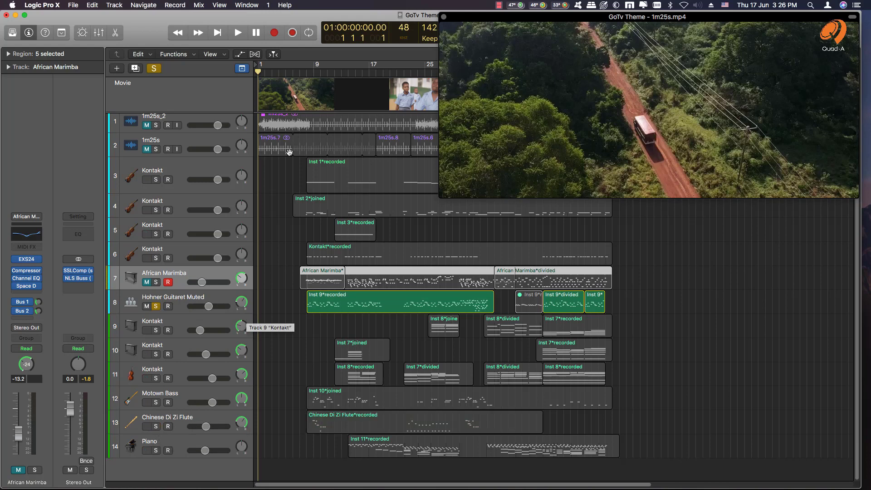
Step: Move the playhead to bar 8 and open the first Inst 9*recorded region of the Hohner Guitaret Muted track in the Piano Roll
left_click(311, 72)
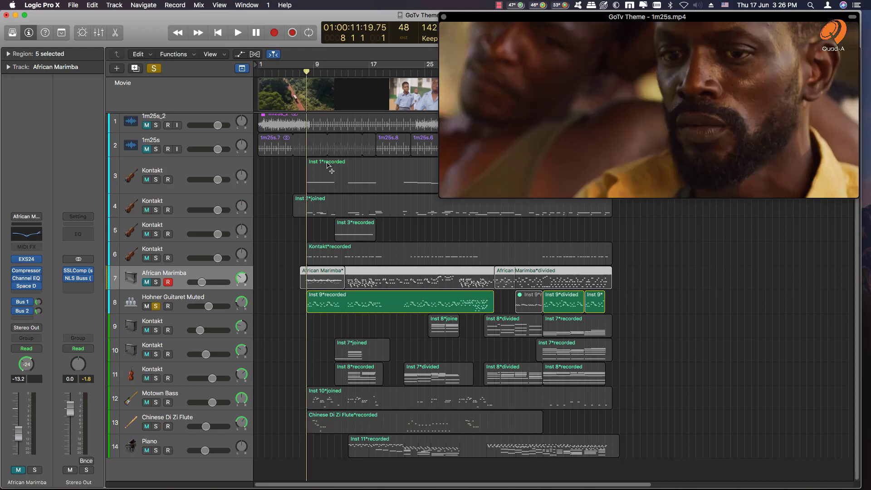
key("super+Right")
key("super+Right")
key("super+Right")
key("super+Left")
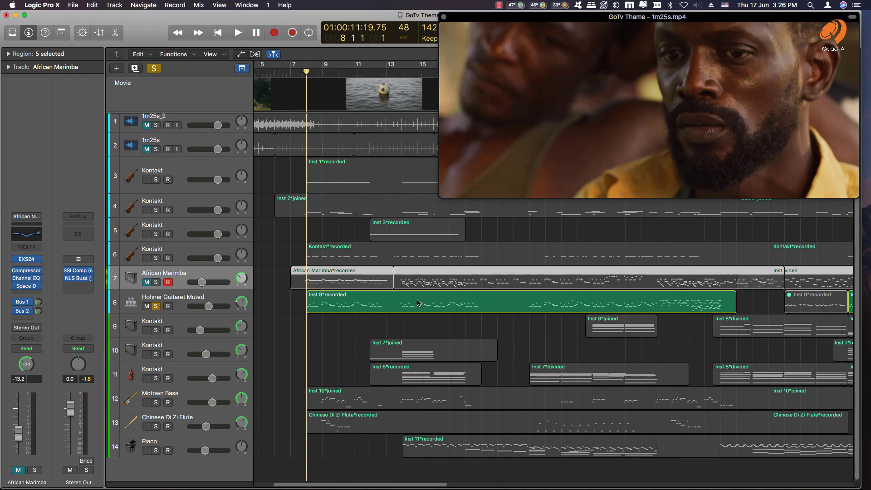
double_click(418, 298)
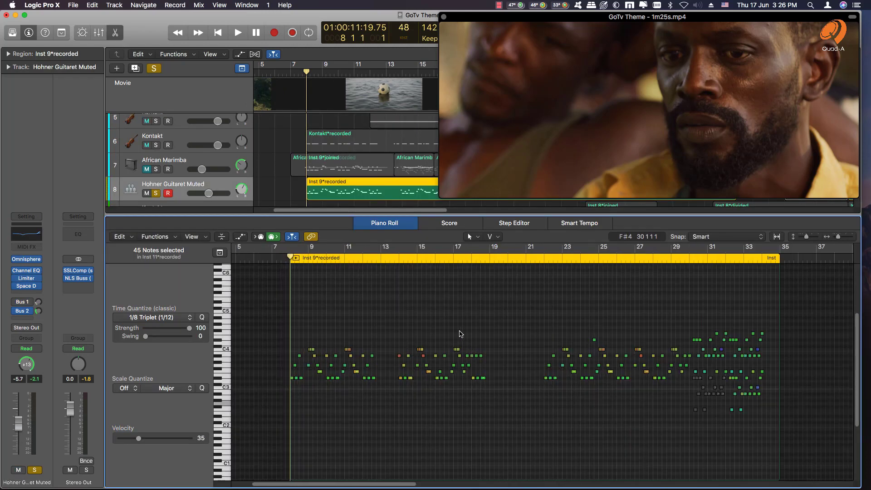
Step: Play the soloed Hohner Guitaret Muted part from bar 8, follow its notes to the region's end, and close the Piano Roll
key("space")
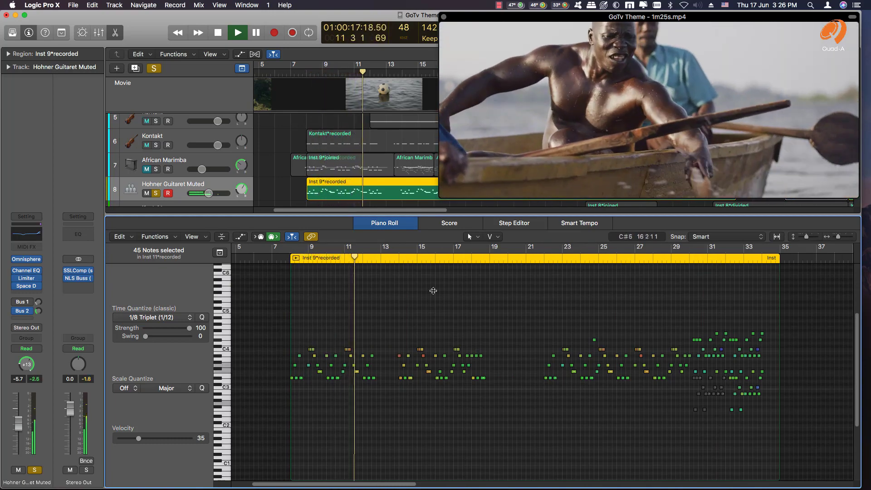
key("super+Right")
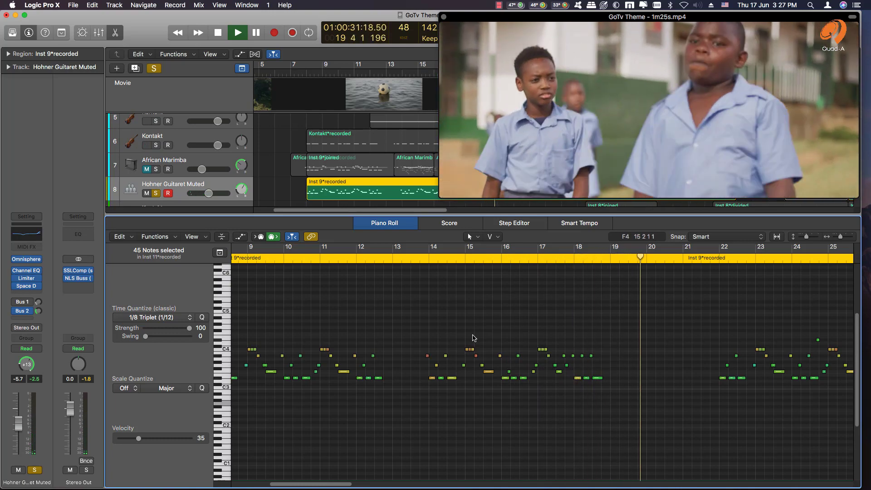
key("super+Left")
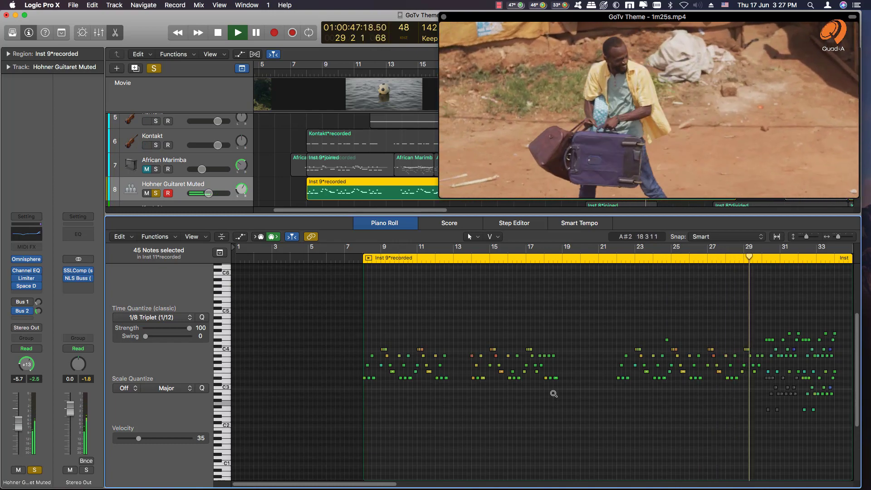
key("super+Right")
key("super+Right")
left_click_drag(377, 484, 437, 485)
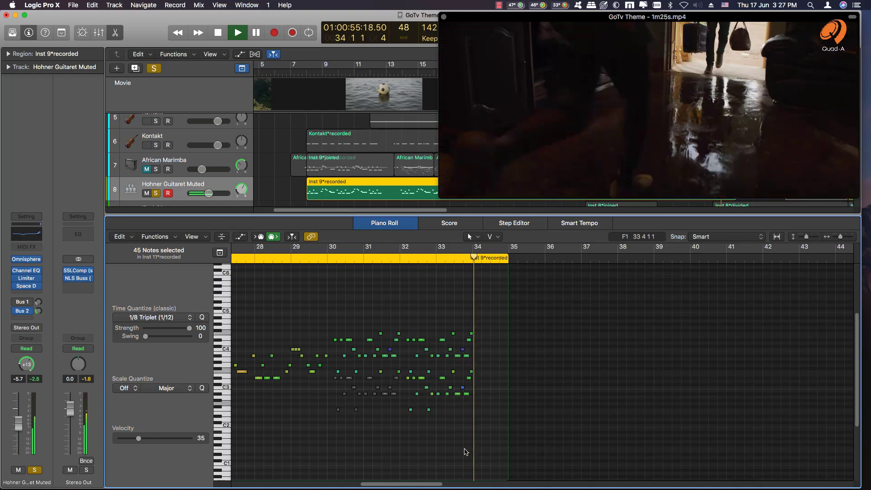
left_click(385, 225)
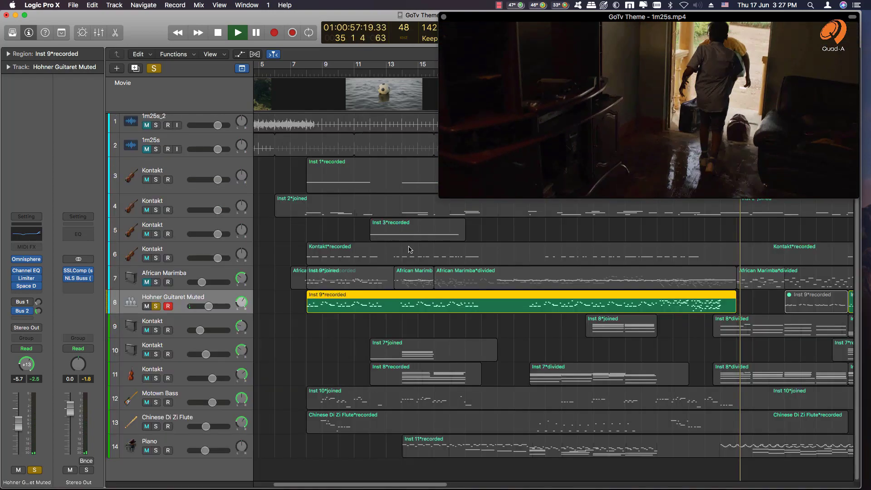
Step: Select only the two Inst 9*divided regions from about bar 42 on the Hohner Guitaret Muted track and open them in the Piano Roll
scroll(534, 335, "right", 10)
scroll(408, 337, "right", 1)
scroll(408, 336, "right", 3)
scroll(408, 336, "right", 3)
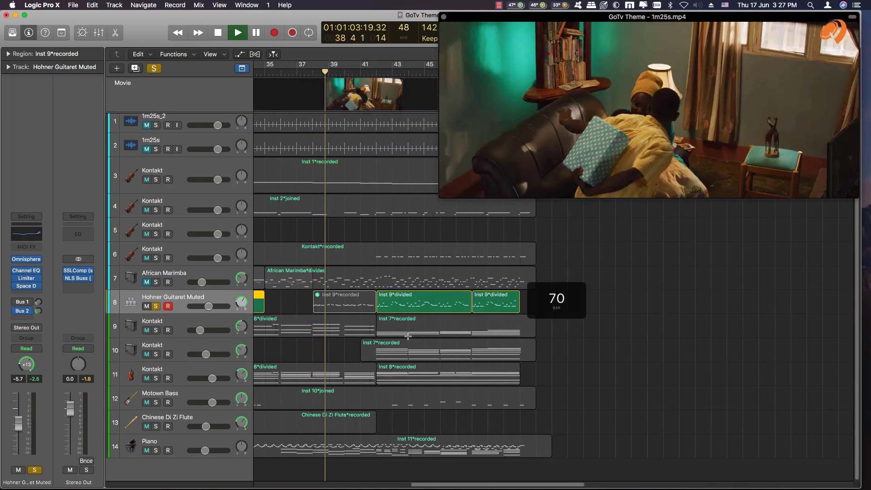
left_click(409, 294)
left_click(496, 297, "shift")
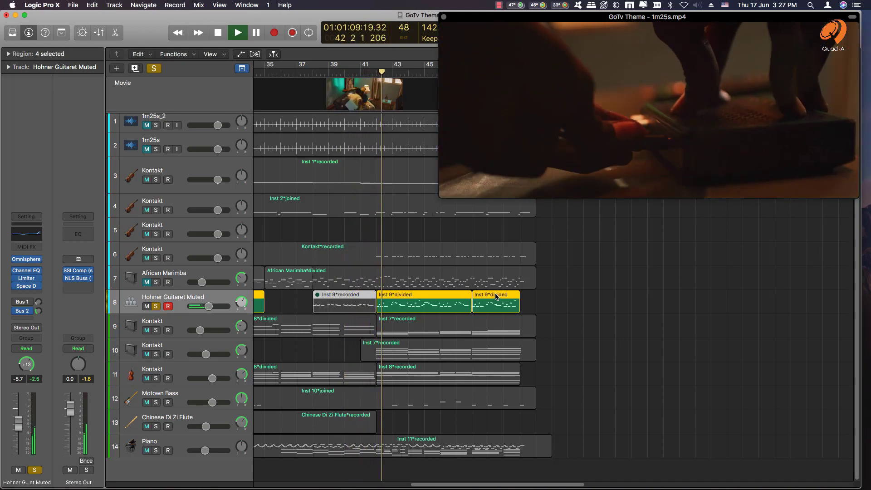
left_click(534, 300)
left_click(442, 296)
left_click(489, 298, "shift")
key("p")
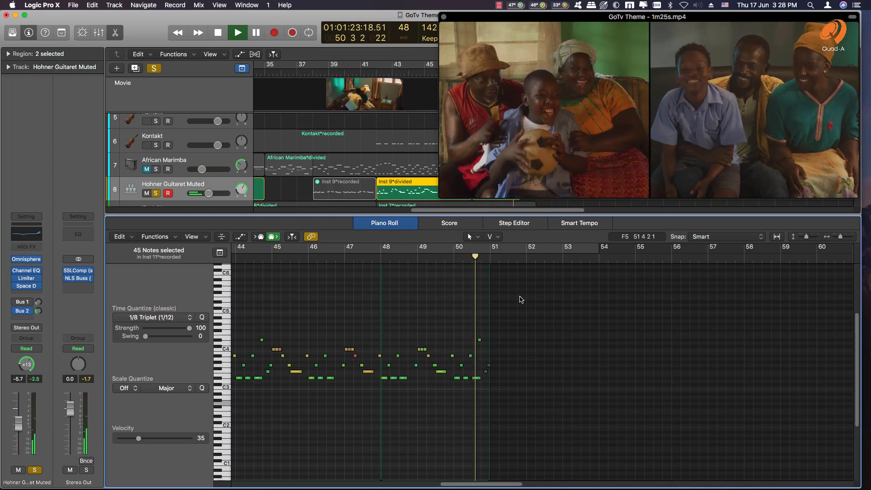
Step: Stop playback after the guitaret part ends in bar 51 and view both divided regions' notes in full
key("space")
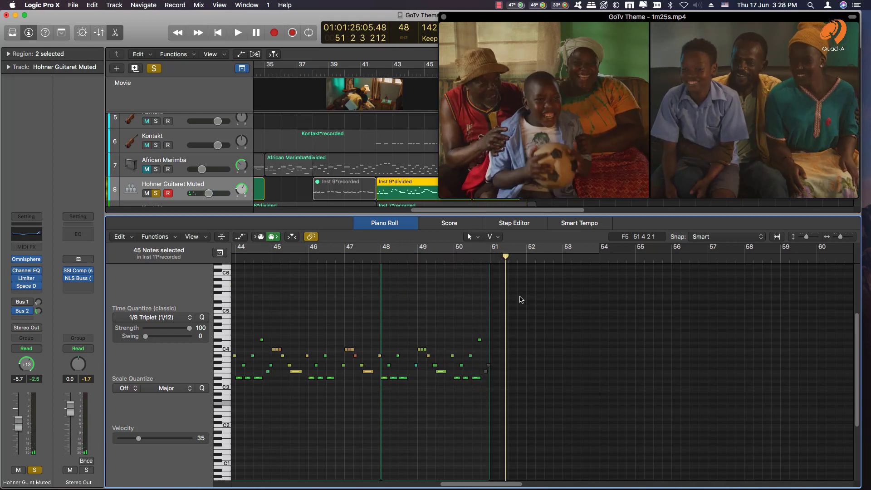
key("super+Left")
key("super+Left")
key("super+Left")
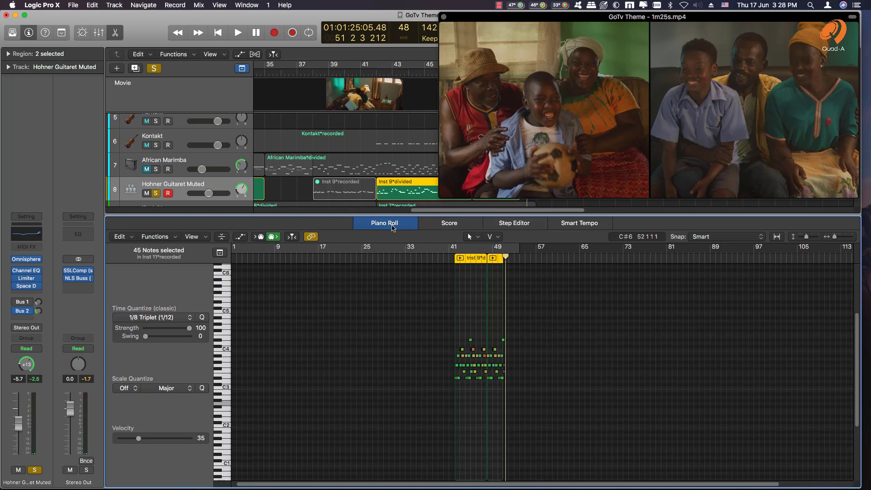
Step: Close the Piano Roll and fit the whole arrangement in the tracks view
key("p")
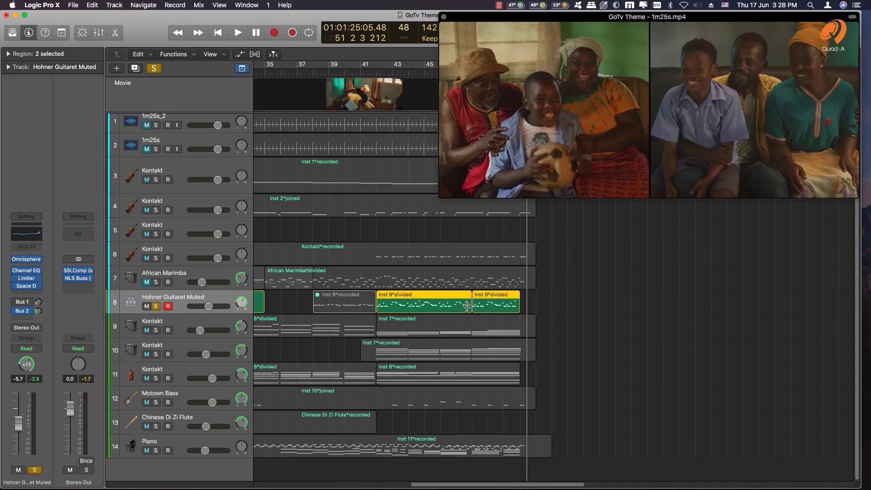
scroll(465, 300, "left", 10)
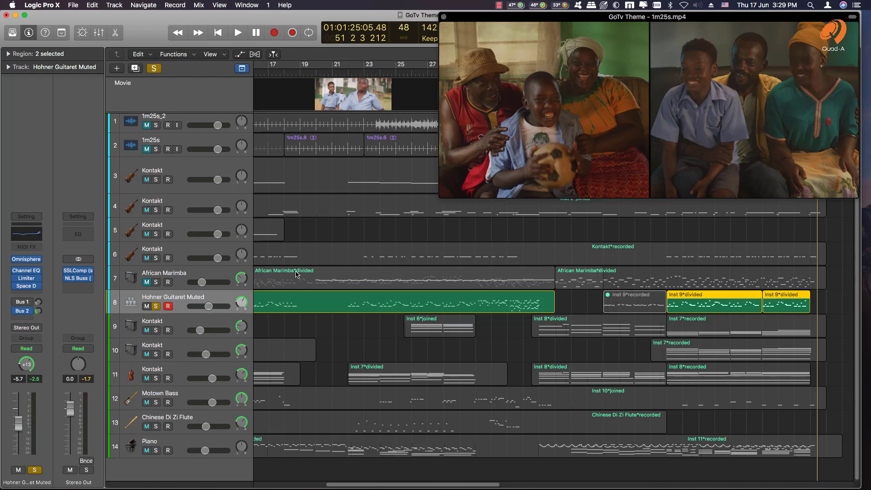
key("z")
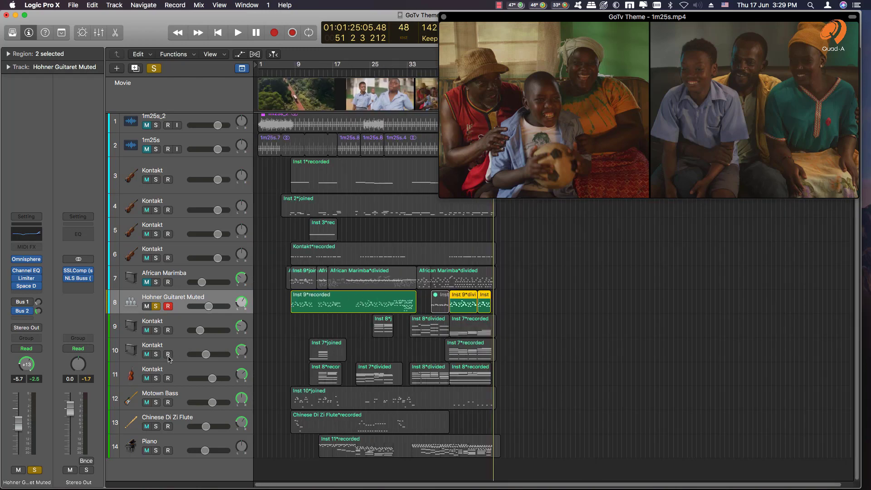
Step: Solo the Piano, Chinese Di Zi Flute and Kontakt tracks 9 to 11 alongside the Hohner Guitaret Muted and play them
left_click(156, 451)
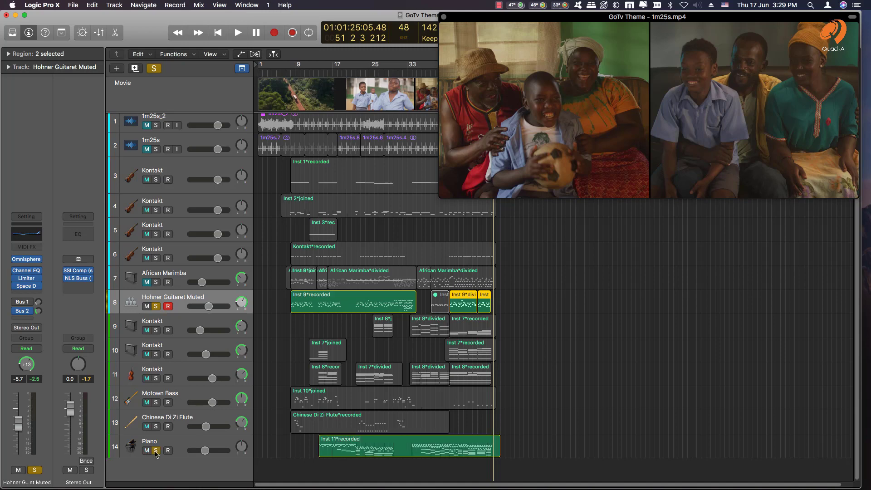
left_click(155, 427)
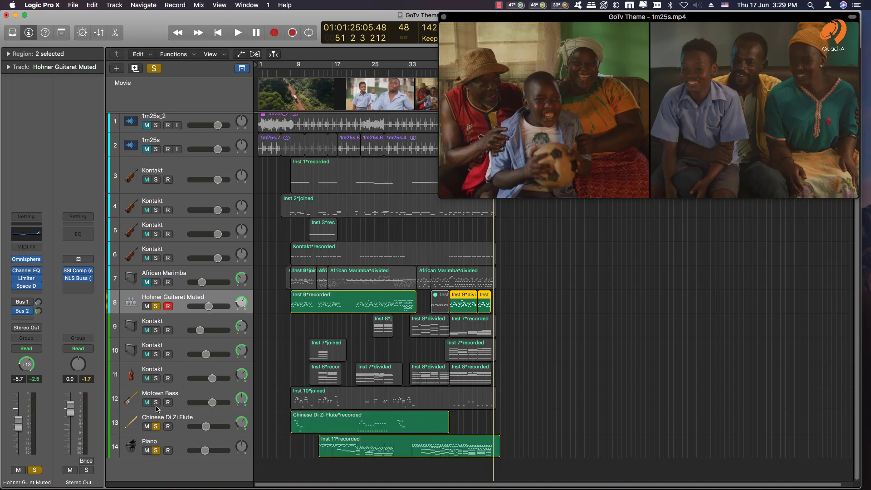
left_click(156, 378)
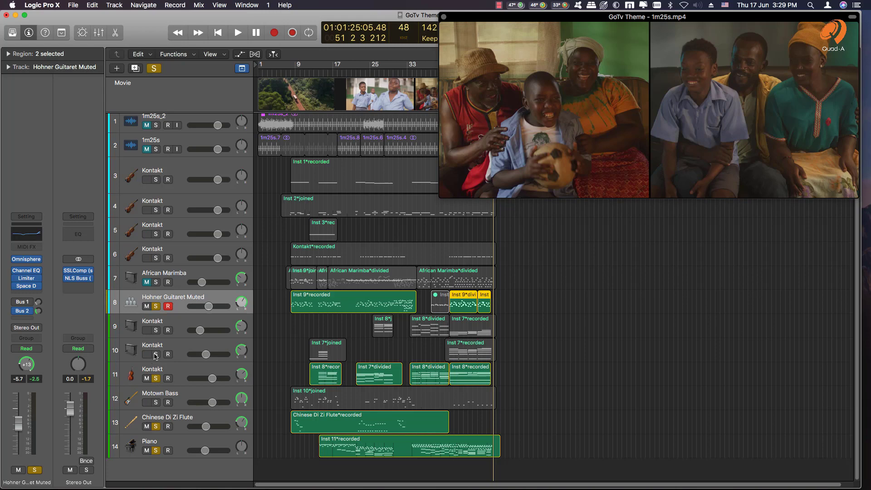
left_click(156, 354)
left_click(156, 331)
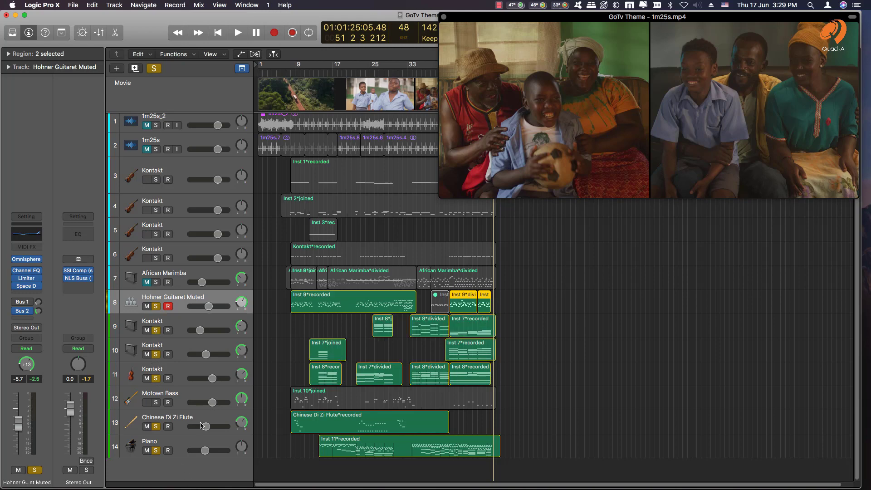
key("space")
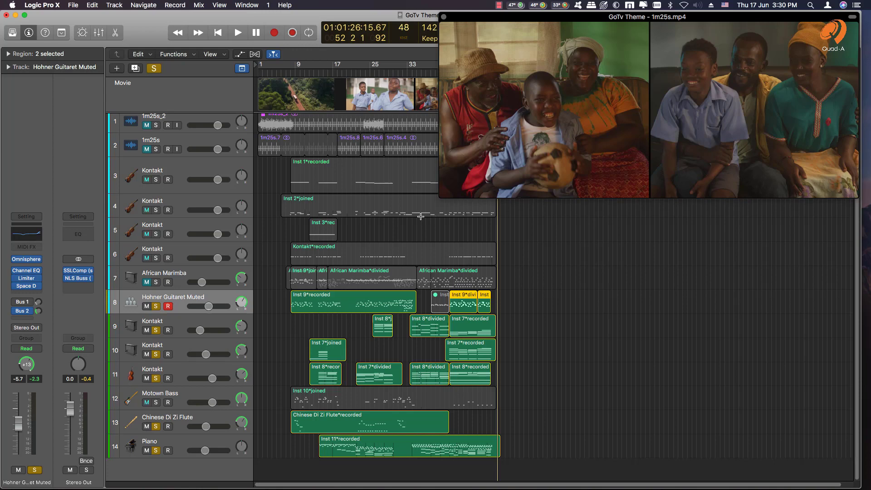
Step: Add Kontakt tracks 3 to 6 and the Motown Bass to the solo and play a short passage against the picture
left_click_drag(157, 260, 160, 178)
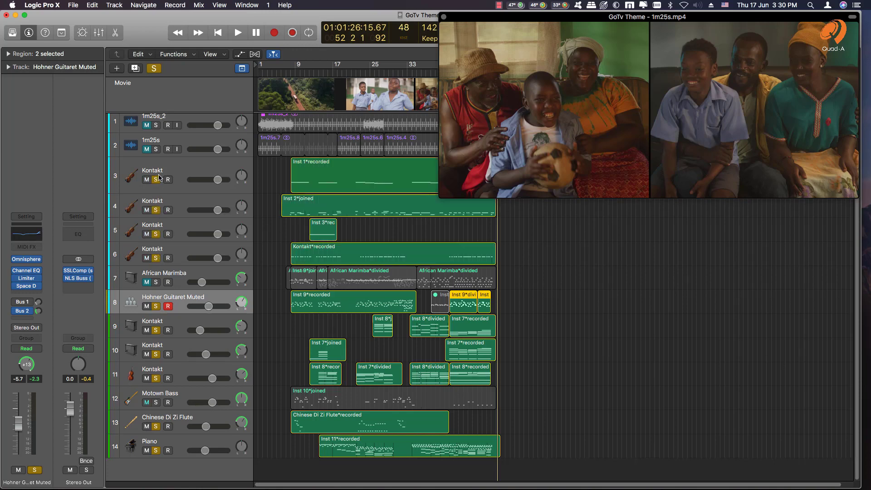
left_click(156, 403)
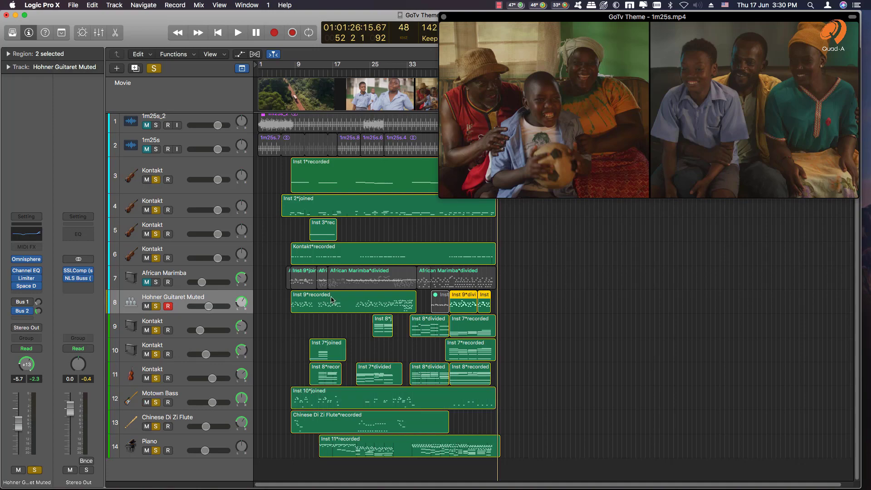
key("space")
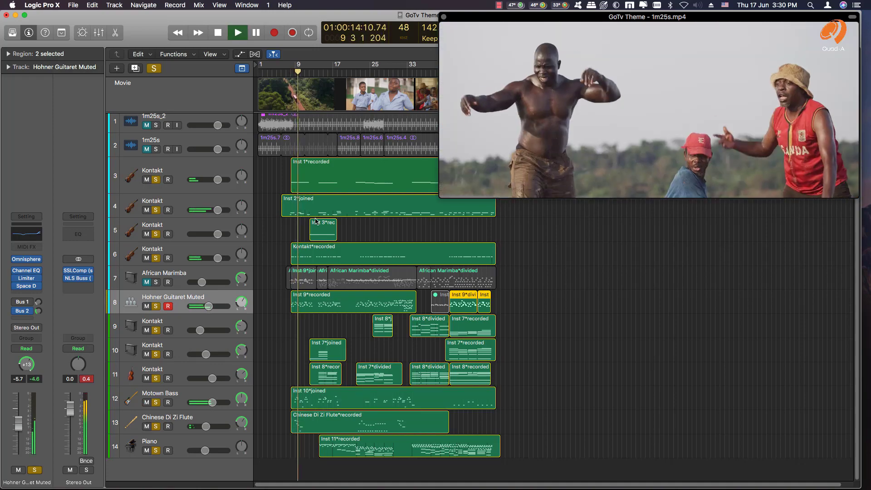
key("space")
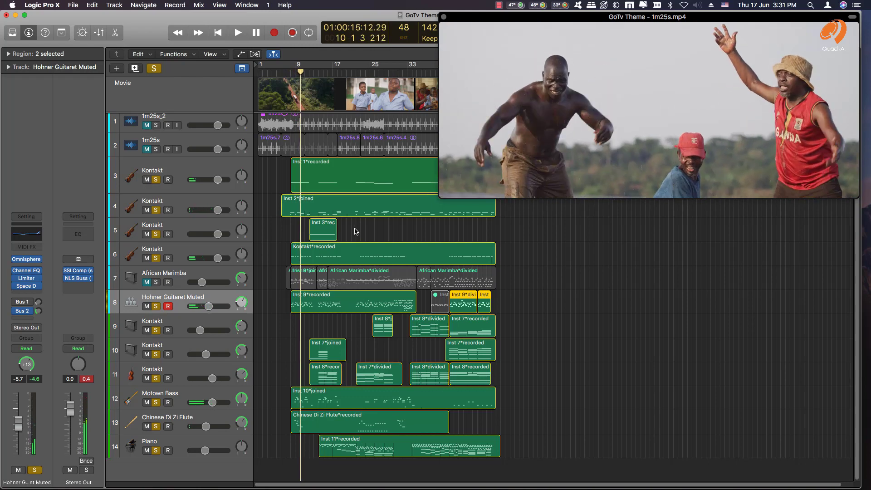
Step: Move the playhead to bar 8 and play all the soloed tracks against the picture through to bar 54
left_click(287, 74)
left_click(276, 72)
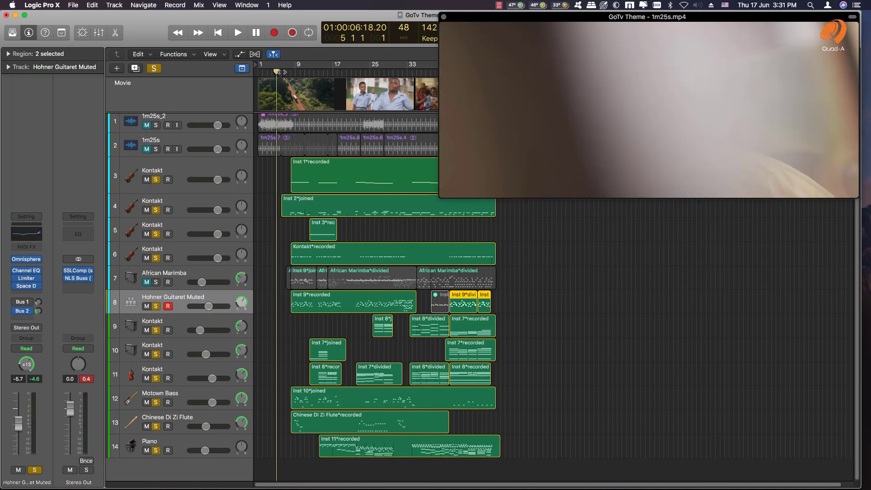
left_click(290, 72)
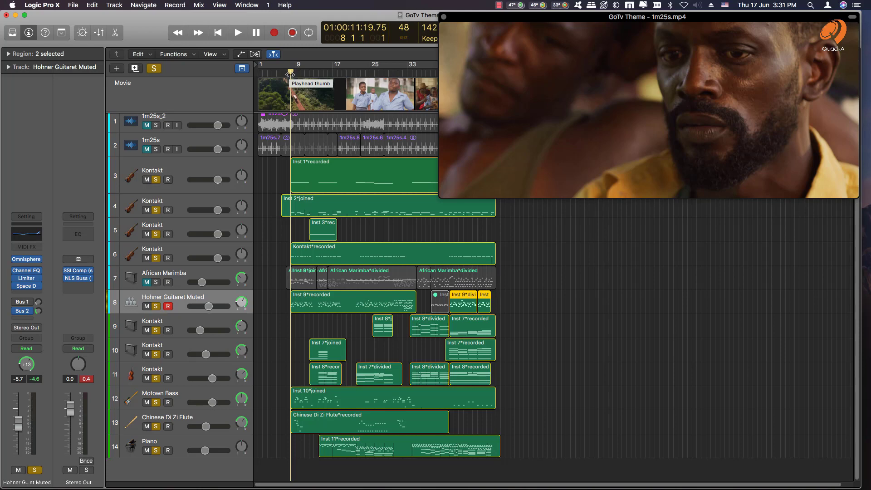
key("space")
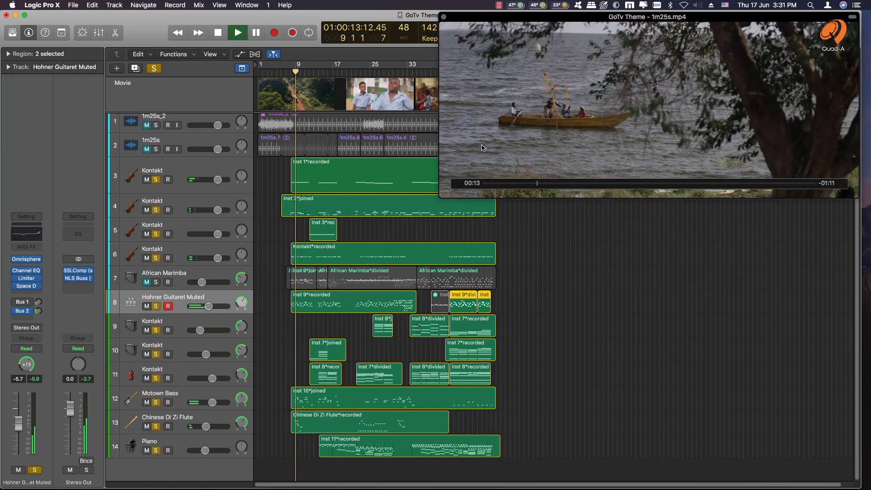
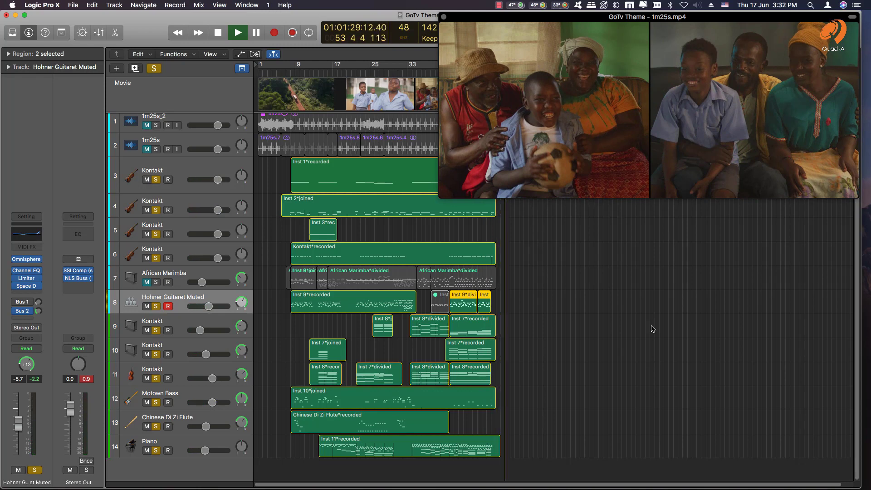
key("space")
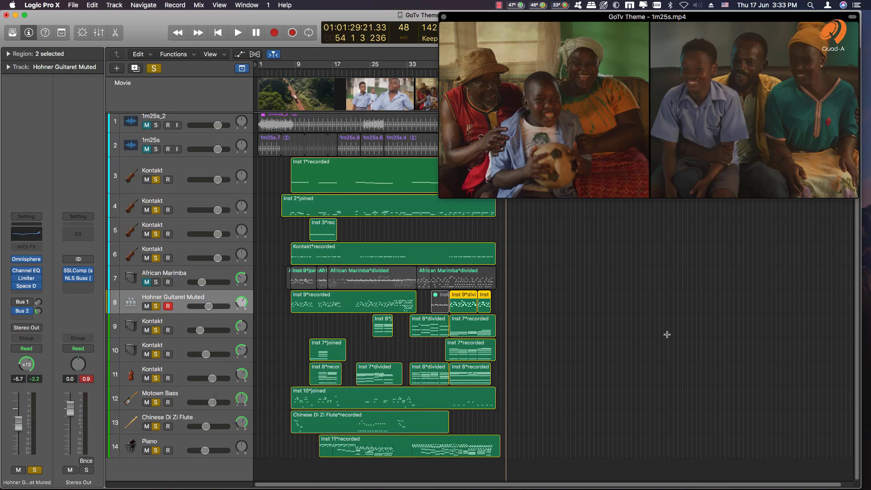
Step: Open the Mixer and clear all track solos, reducing its height so the upper tracks stay in view
key("x")
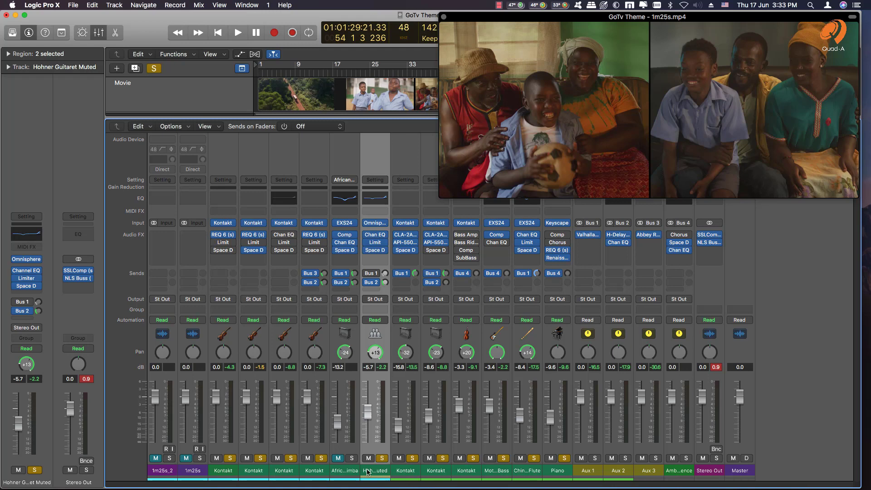
left_click(229, 473)
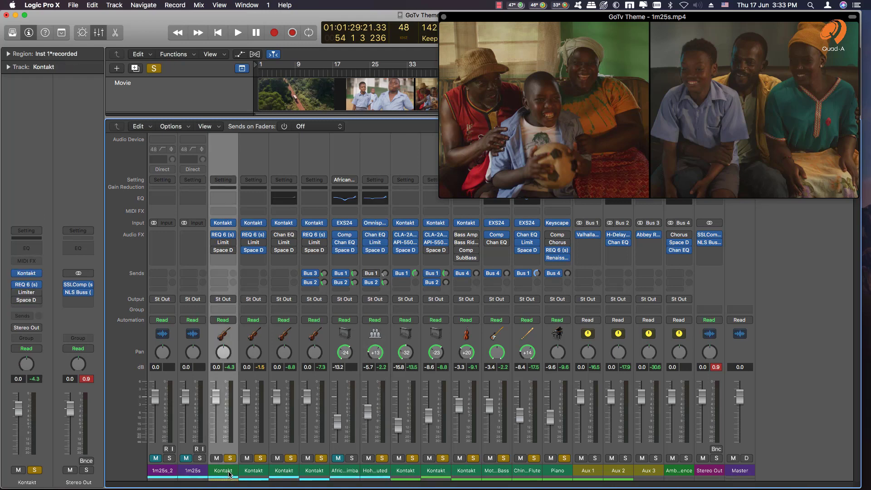
left_click(230, 459)
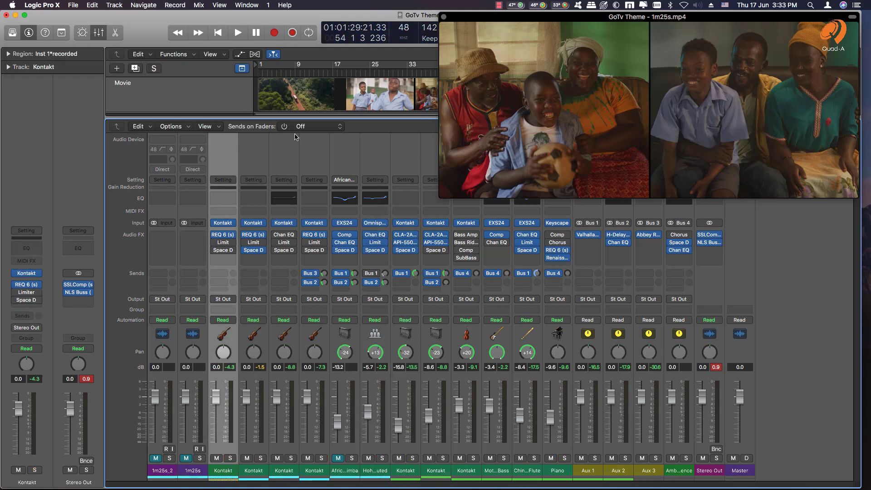
left_click_drag(253, 117, 250, 316)
scroll(265, 214, "up", 5)
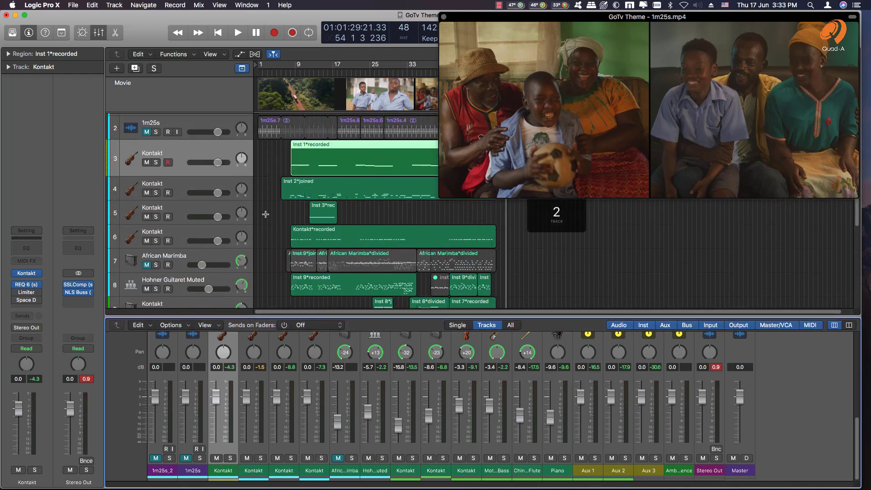
Step: Place the playhead at bar 7 and solo Kontakt track 3 with the Inst 1*recorded region
left_click(295, 78)
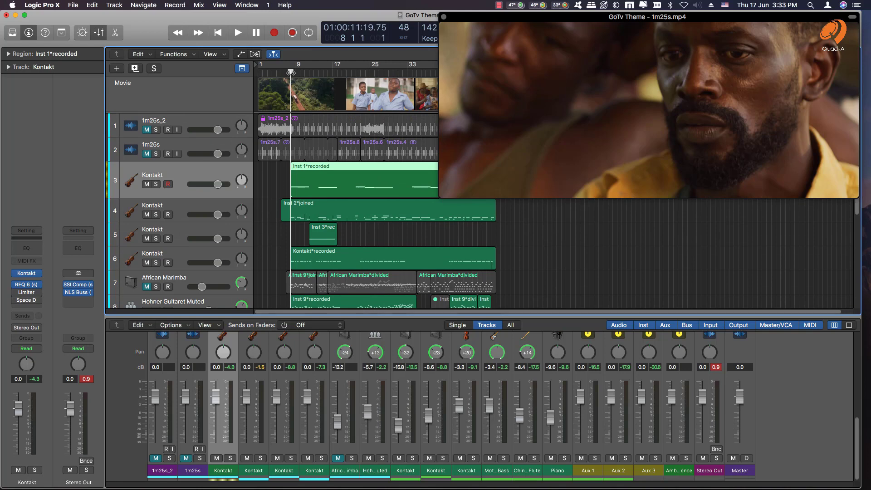
left_click_drag(290, 73, 286, 73)
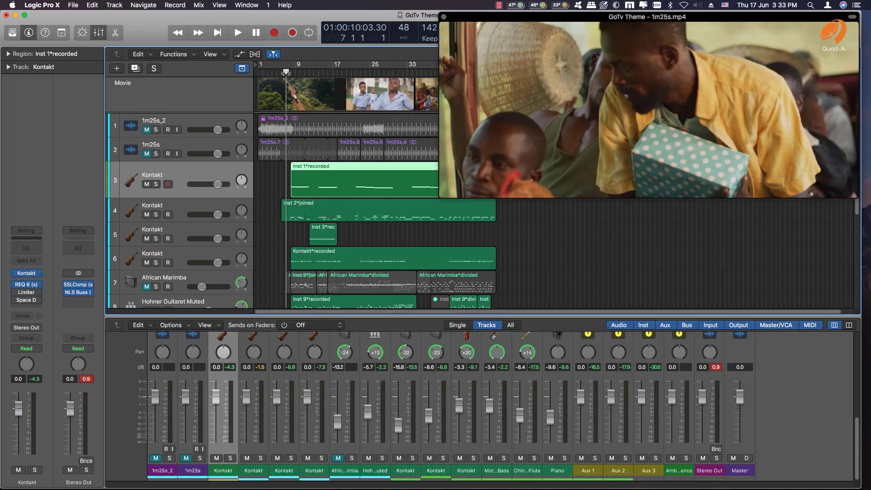
left_click(230, 458)
Step: Play Kontakt track 3 with its REQ 6 equalizer open, compare it bypassed and re-enabled, and close the plug-in
scroll(225, 408, "up", 5)
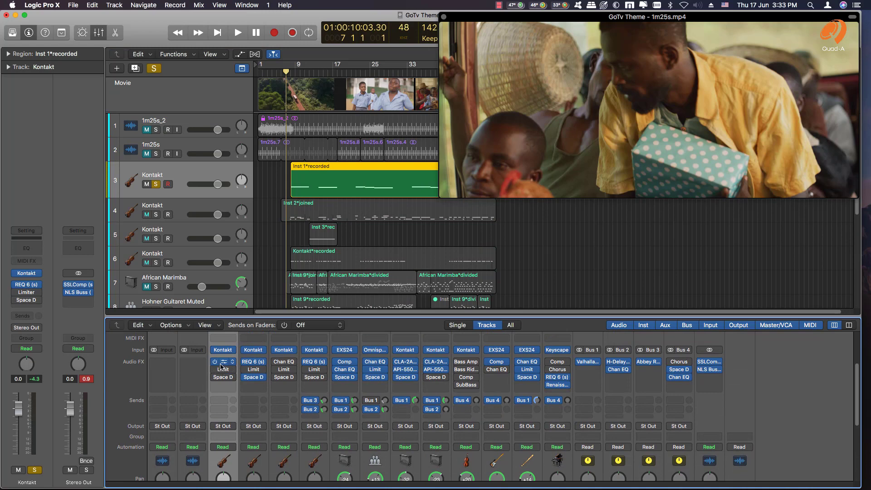
left_click(224, 364)
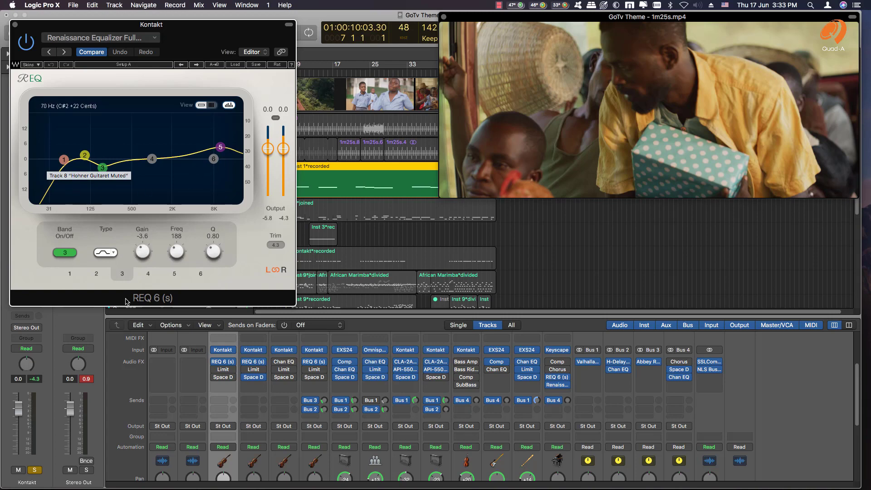
key("space")
scroll(182, 377, "down", 6)
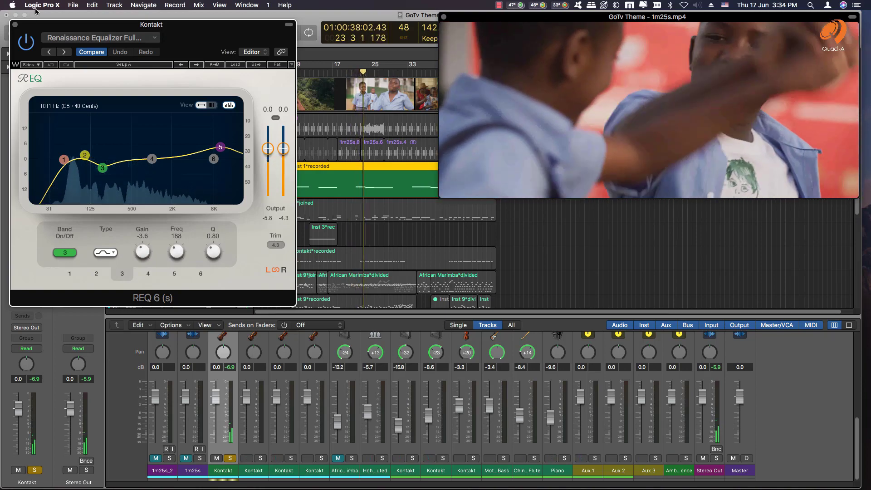
left_click(25, 44)
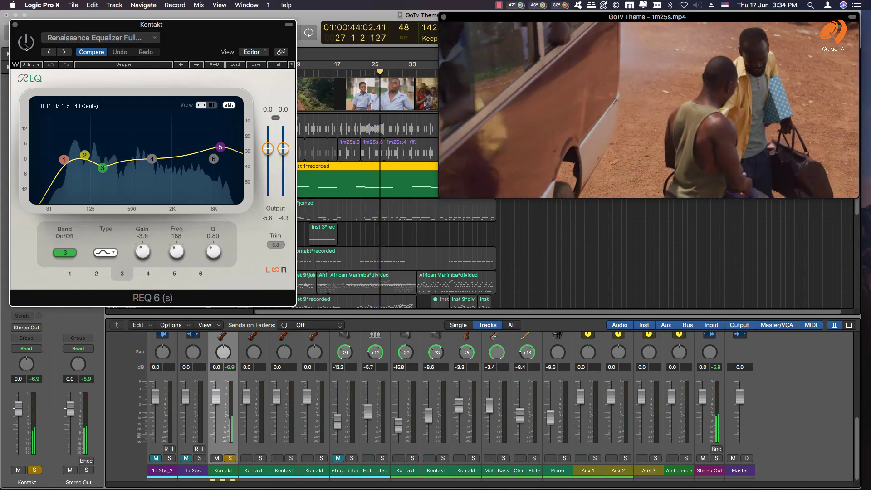
left_click(26, 44)
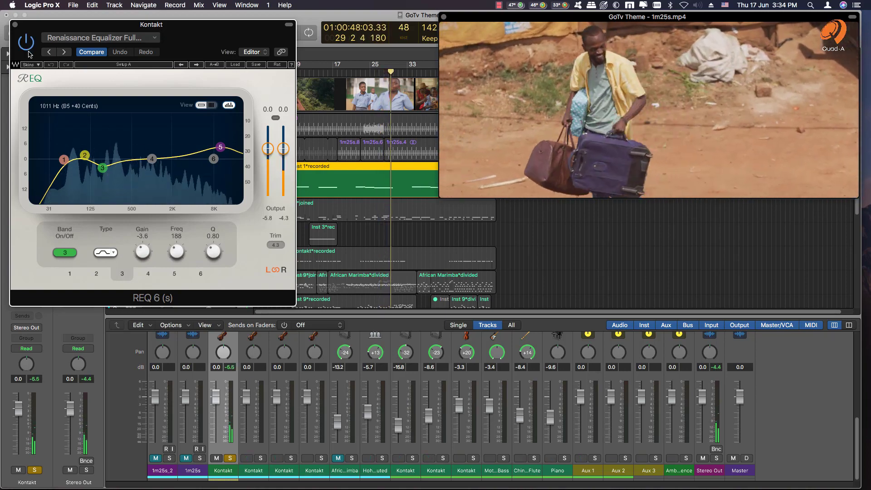
key("space")
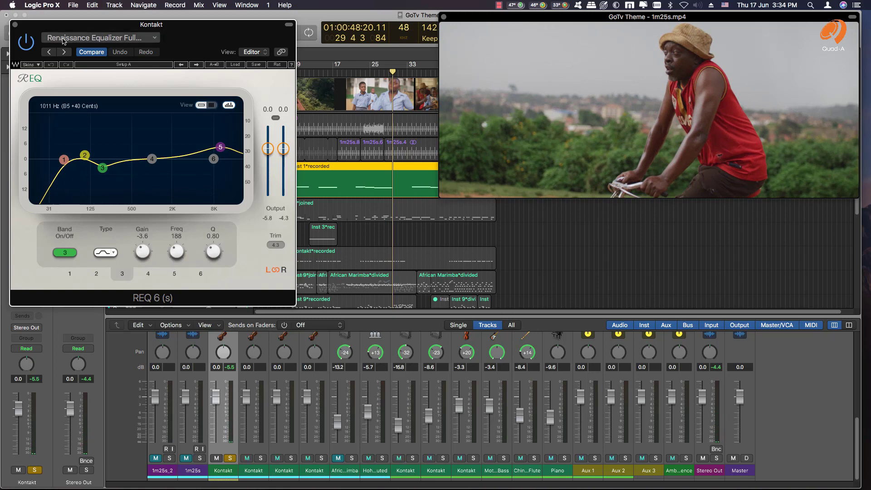
left_click(16, 25)
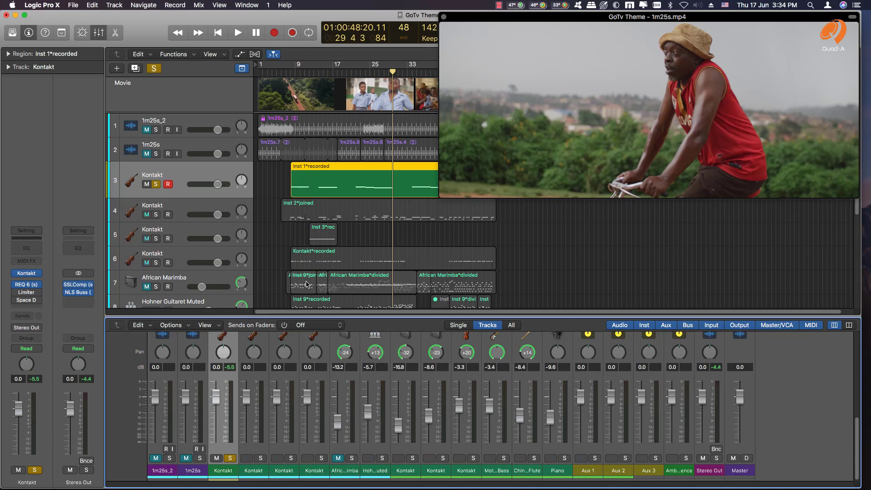
Step: Switch the solo from Kontakt track 3 to Kontakt track 4 with the Inst 2*joined region
scroll(258, 408, "up", 5)
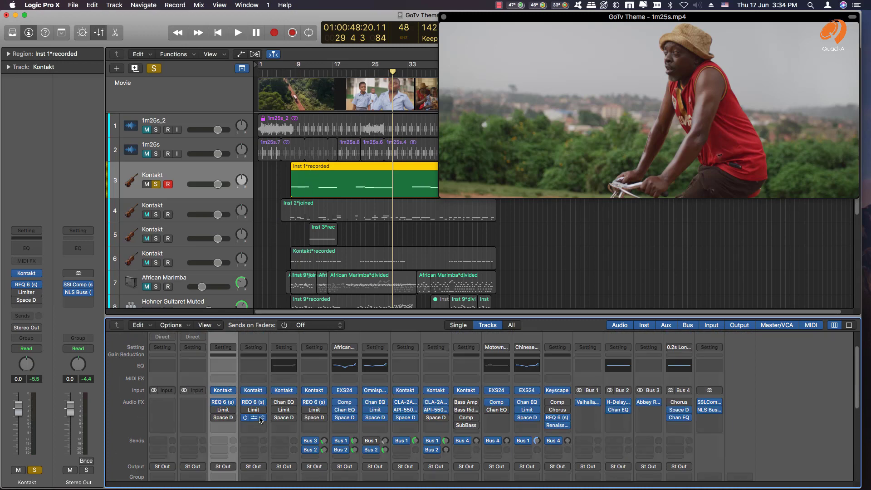
scroll(260, 420, "down", 5)
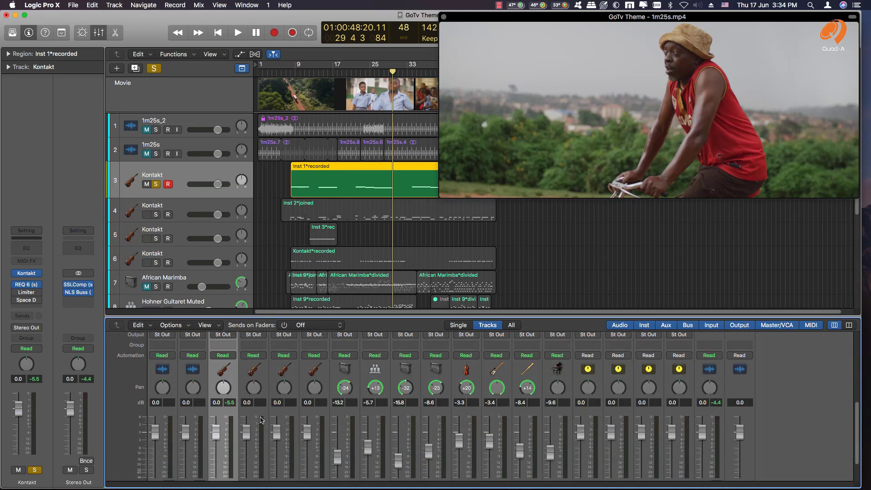
scroll(260, 420, "down", 3)
left_click(266, 457)
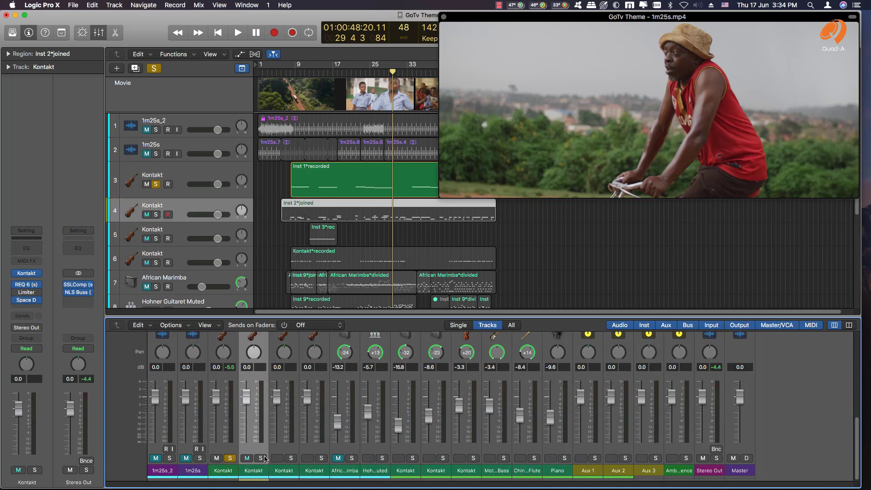
left_click(263, 458)
left_click(230, 458)
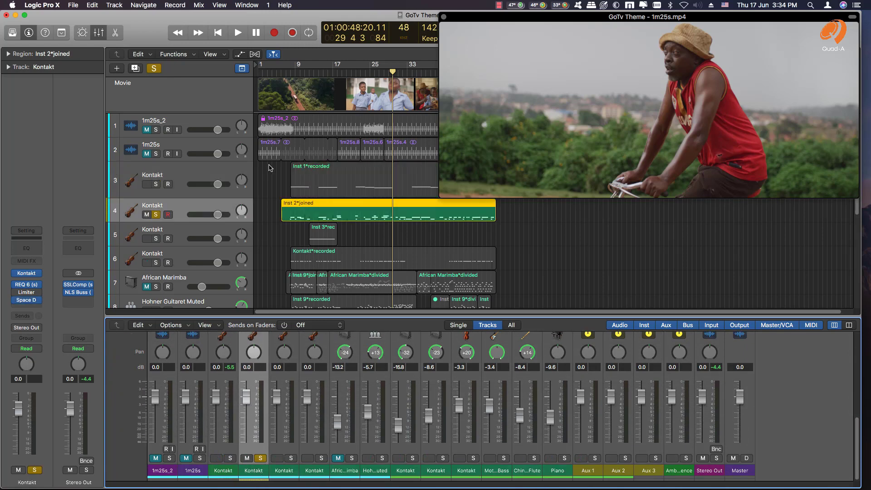
Step: Play the soloed Kontakt track 4 from about bar 7, open its REQ 6 equalizer, and inspect band 1 with the window moved off the tracks
left_click(290, 76)
key("space")
scroll(261, 408, "up", 5)
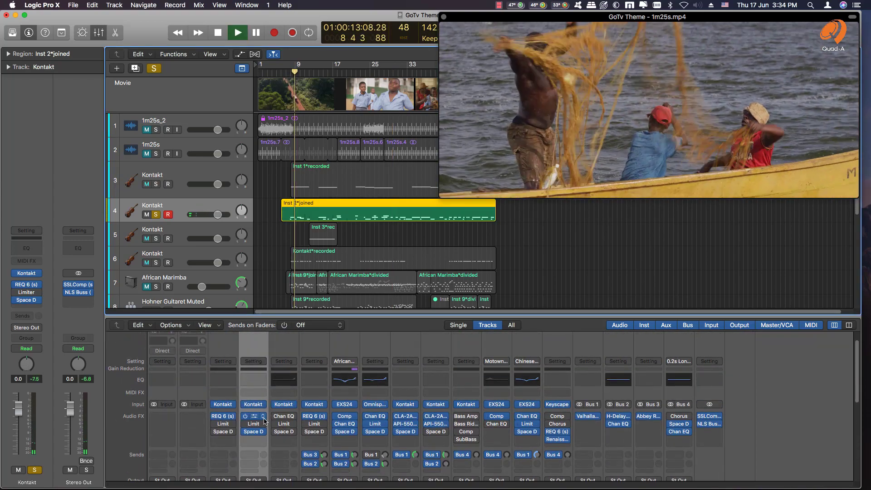
left_click(254, 416)
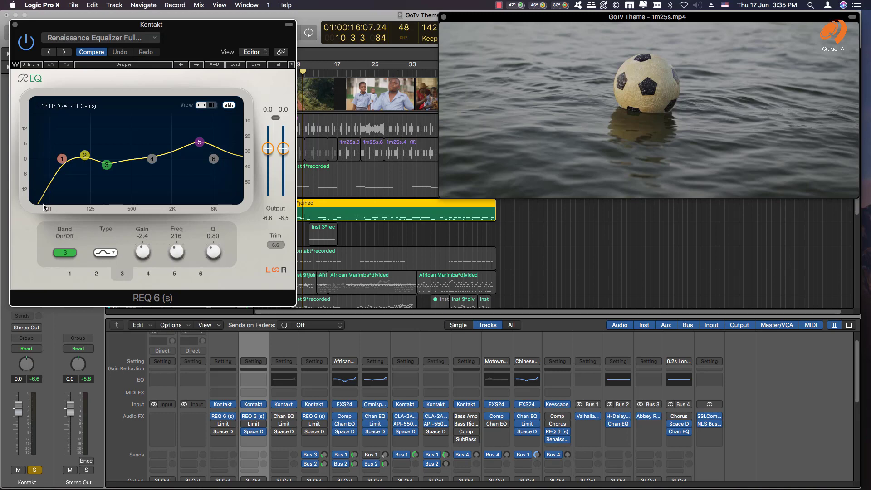
left_click(63, 159)
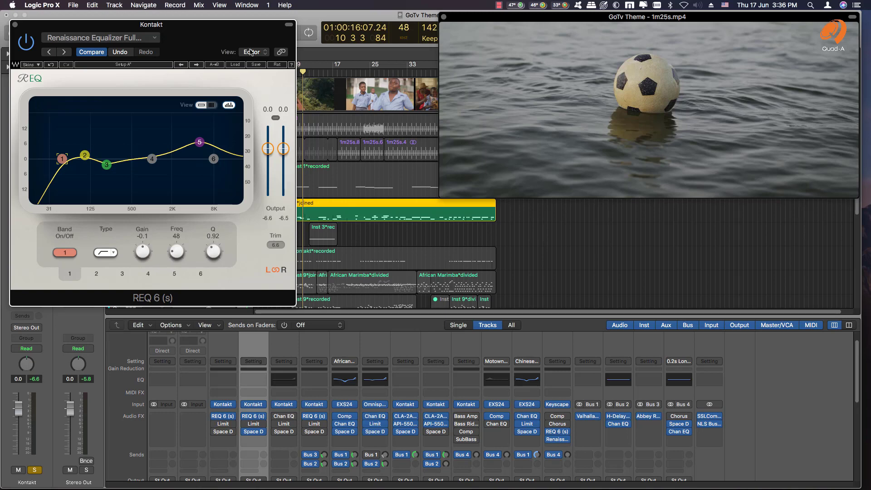
left_click_drag(241, 28, 648, 185)
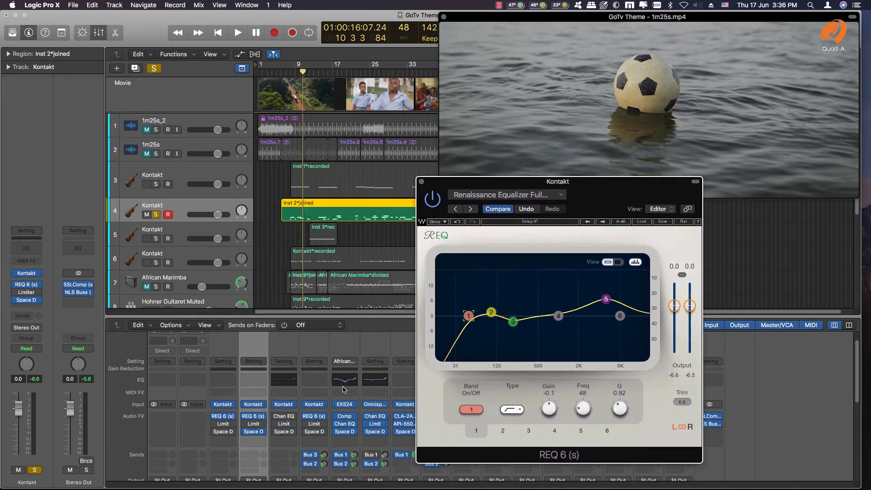
Step: Open Space Designer on Kontakt track 4 to view its reverb settings, and close the plug-in
scroll(264, 427, "down", 2)
left_click(253, 415)
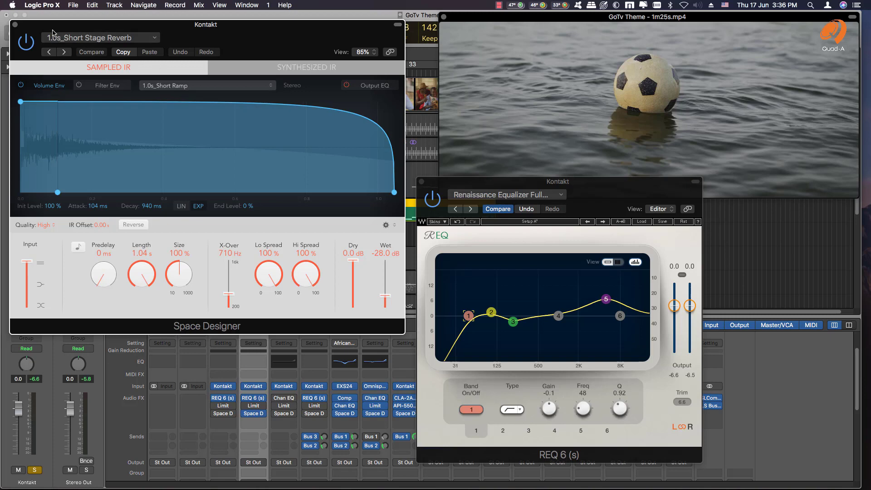
left_click(14, 25)
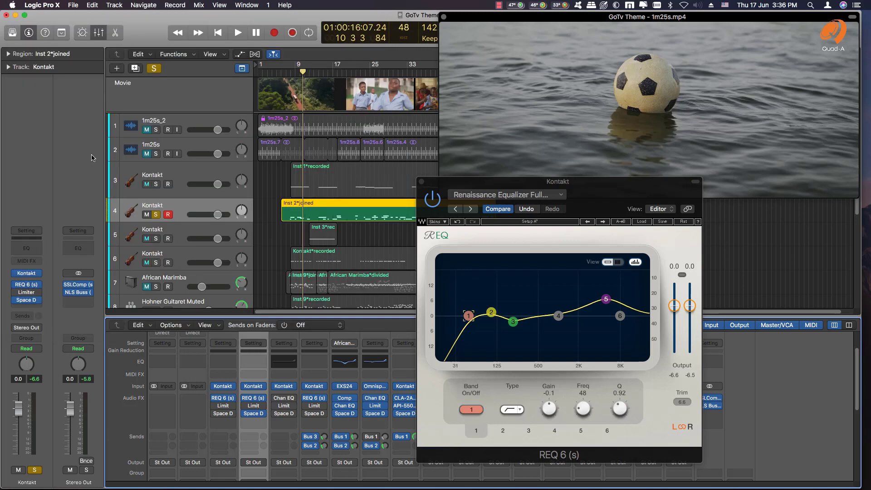
Step: Play Kontakt track 4 with its REQ 6 spectrum in view, replay it from about bar 24, and close the equalizer
key("space")
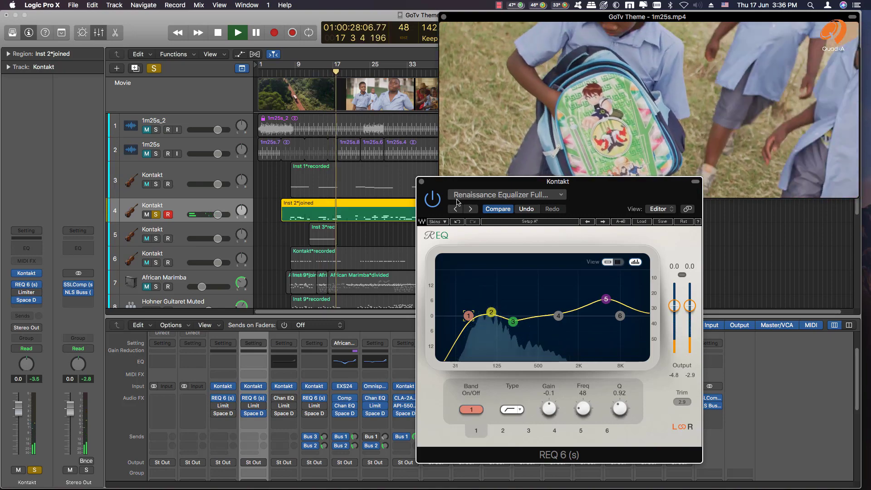
key("space")
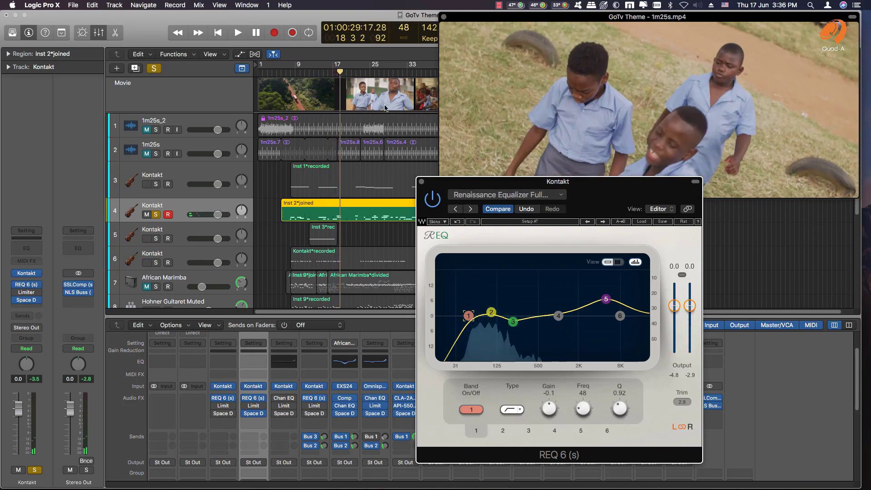
left_click(369, 73)
key("space")
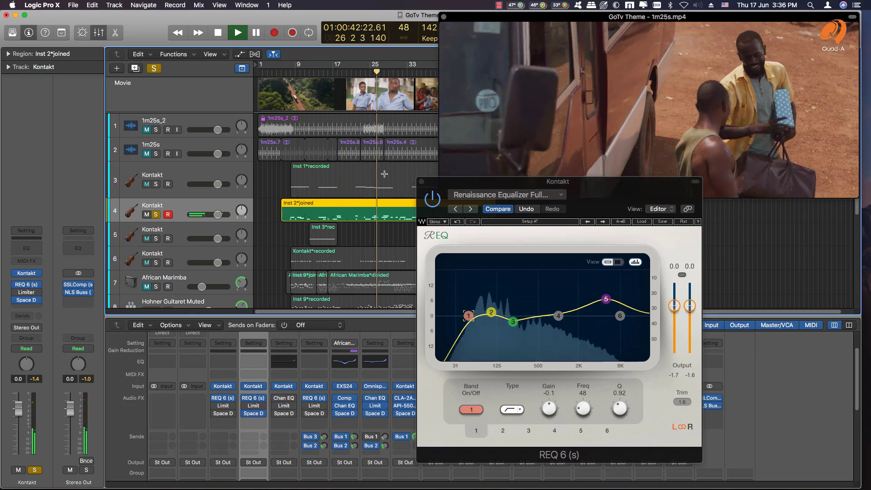
key("space")
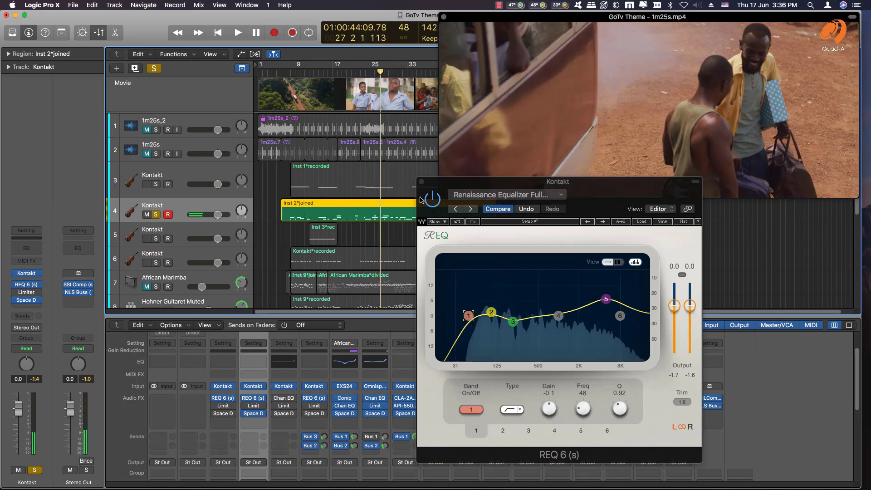
left_click(422, 182)
Step: Listen to Kontakt track 4 again without the plug-in window while looking over the lower tracks and mixer strips, and stop playback
key("space")
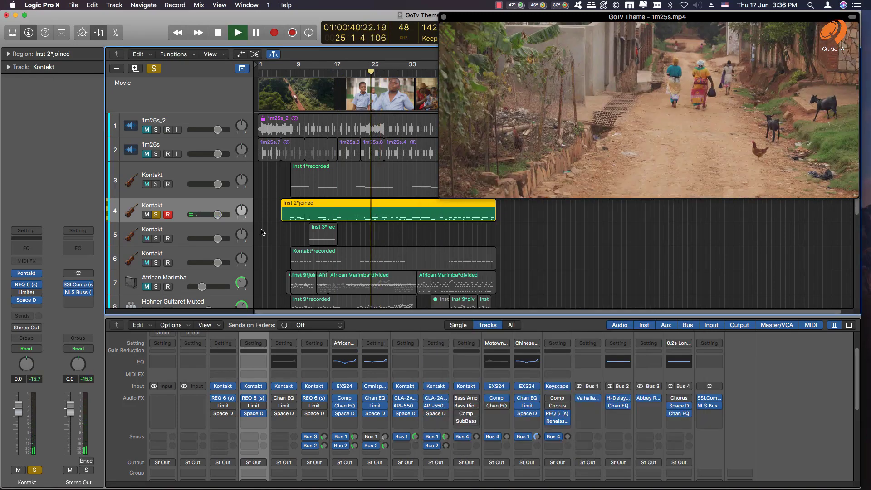
scroll(211, 230, "down", 4)
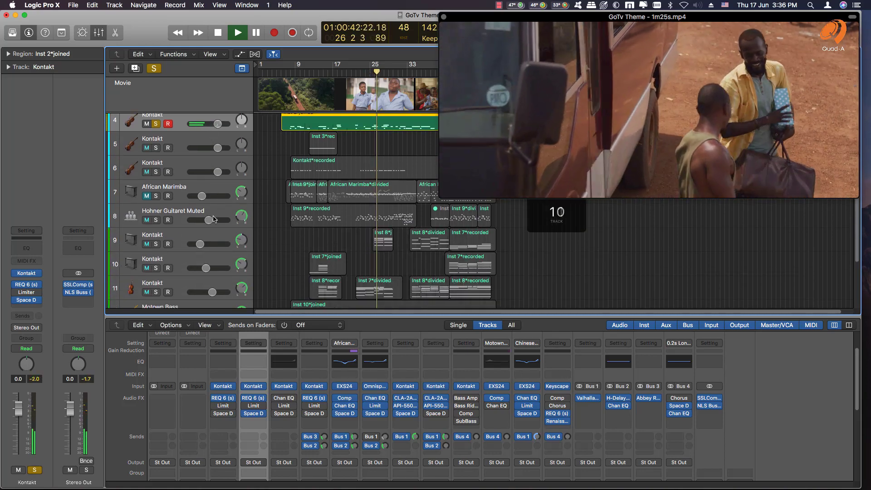
scroll(216, 430, "down", 3)
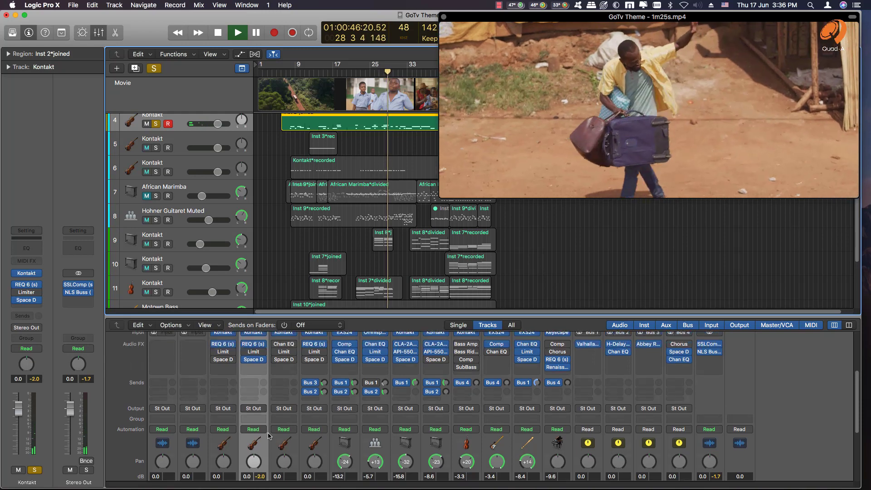
scroll(268, 436, "up", 5)
key("space")
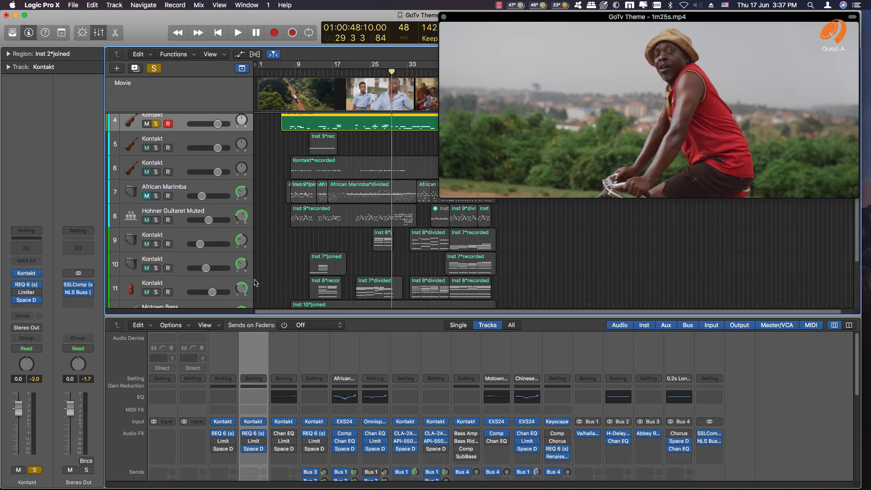
Step: Select Kontakt track 5 with the Inst 3*recorded region and review its mixer inserts
scroll(307, 460, "up", 10)
scroll(308, 460, "down", 3)
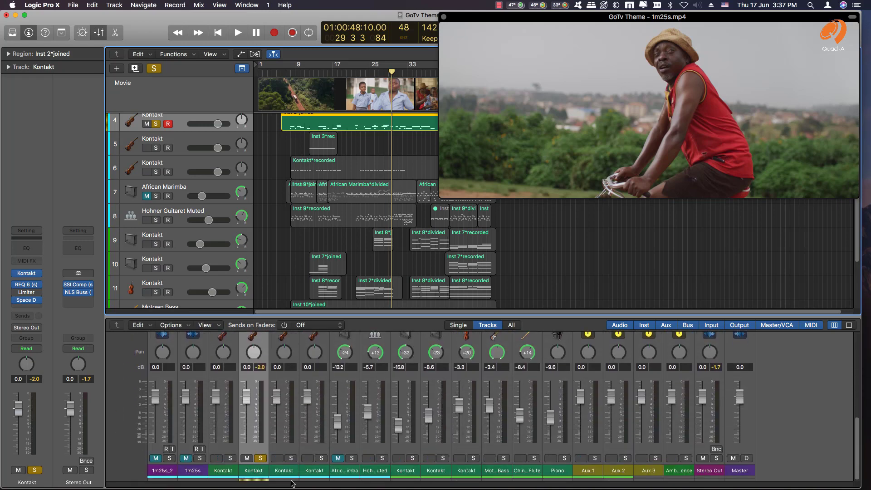
left_click(284, 471)
scroll(285, 474, "up", 10)
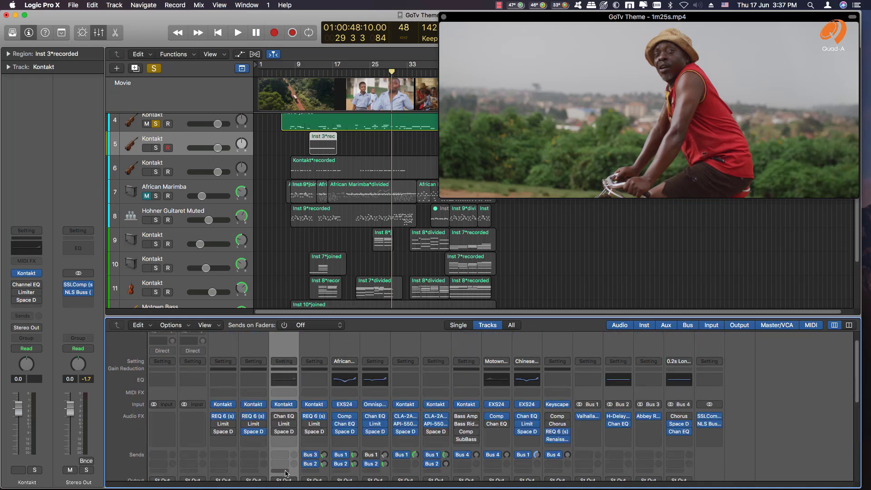
Step: Switch the solo from Kontakt track 4 to Kontakt track 6 with the Kontakt*recorded region
scroll(285, 474, "down", 5)
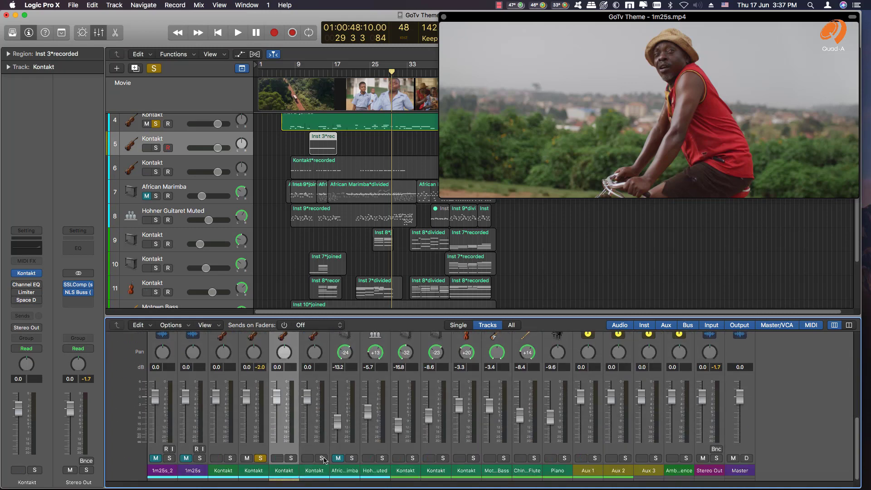
left_click(321, 459)
left_click(261, 459)
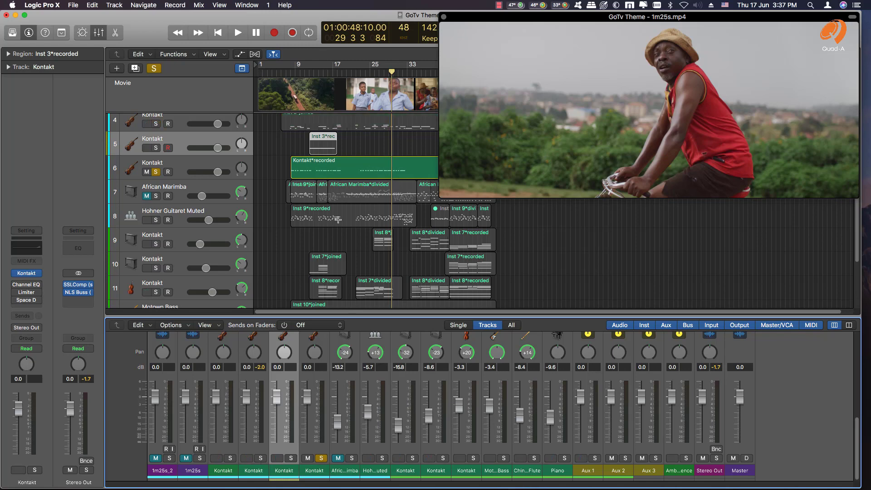
Step: Inspect band 1 of Kontakt track 6's REQ 6 equalizer, compare it bypassed and re-enabled during playback, and close the plug-in
scroll(329, 386, "up", 3)
scroll(330, 386, "up", 2)
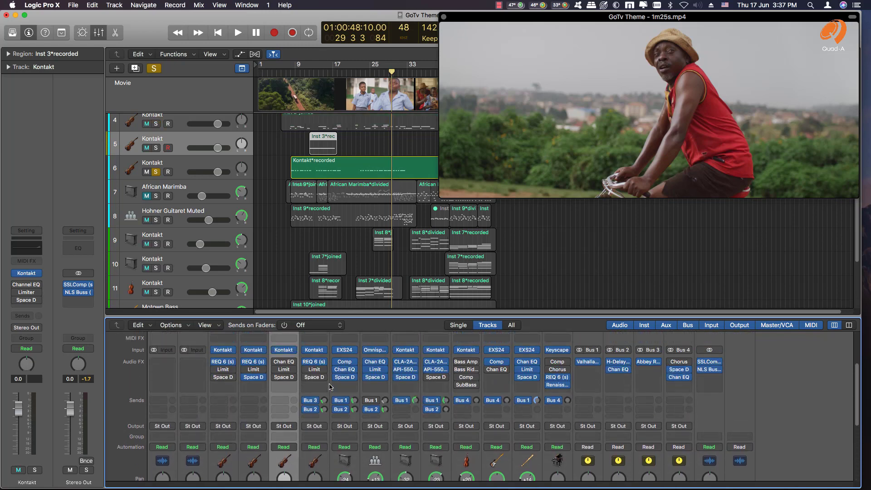
left_click(315, 362)
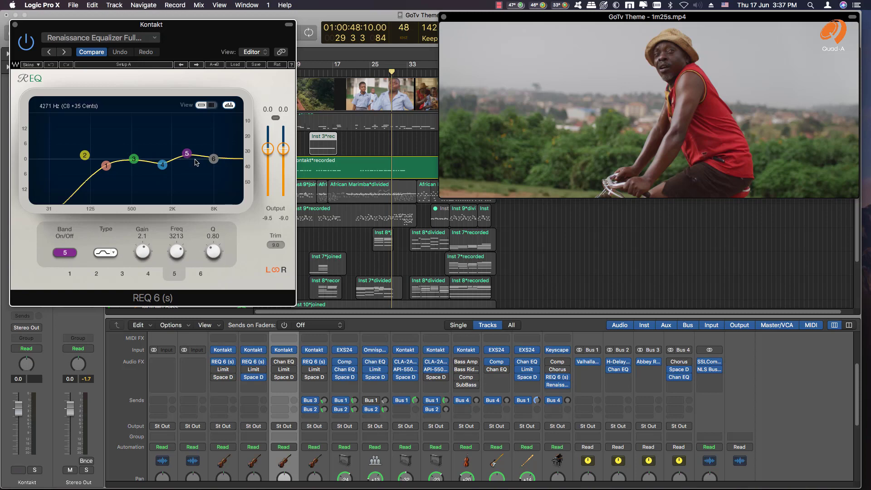
left_click(106, 166)
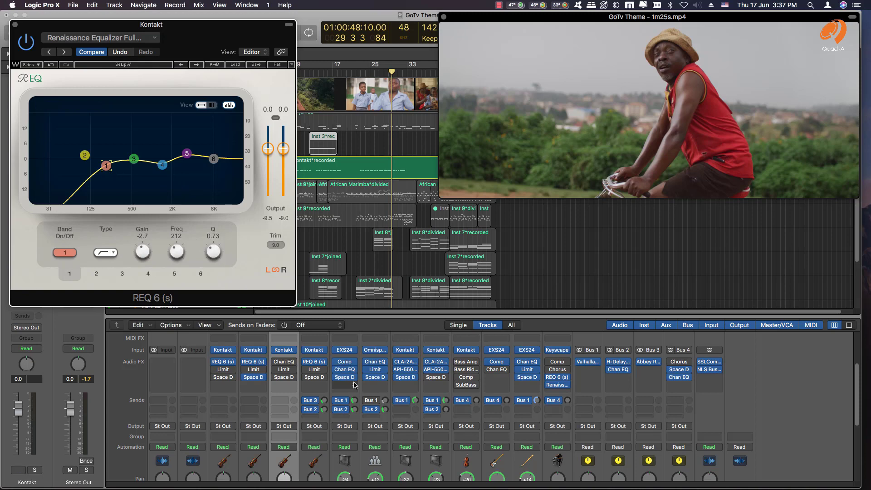
key("space")
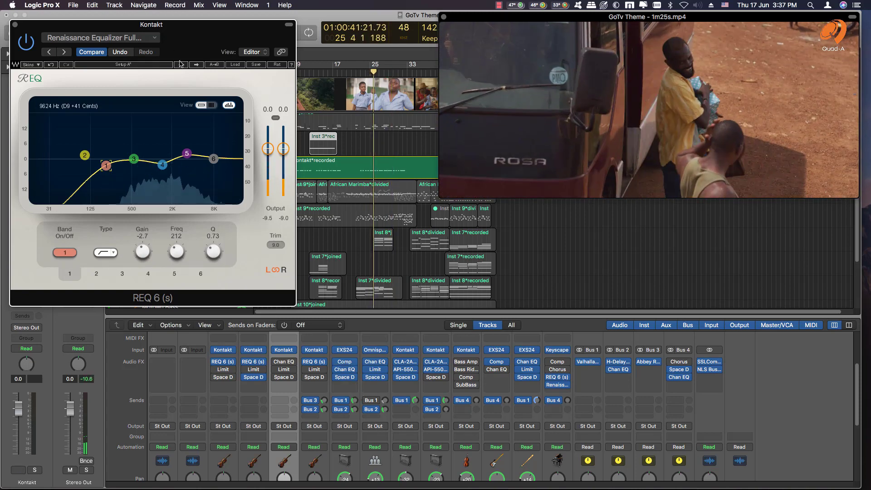
left_click(28, 44)
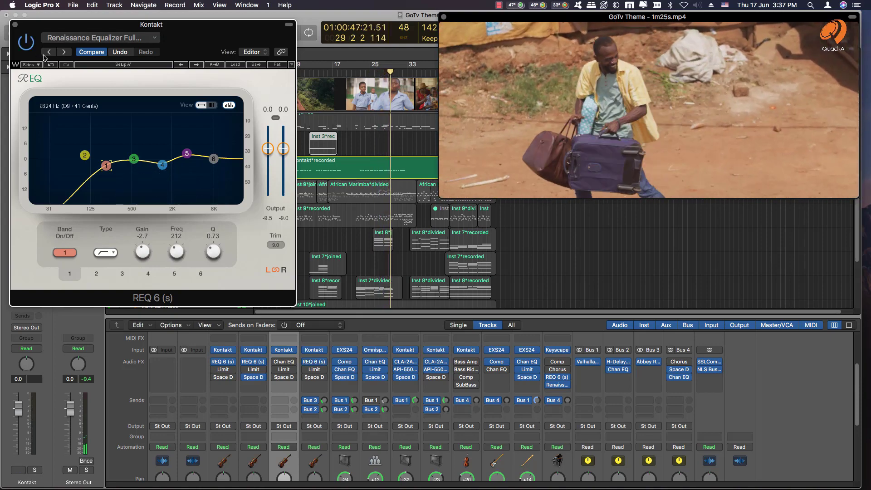
left_click(28, 44)
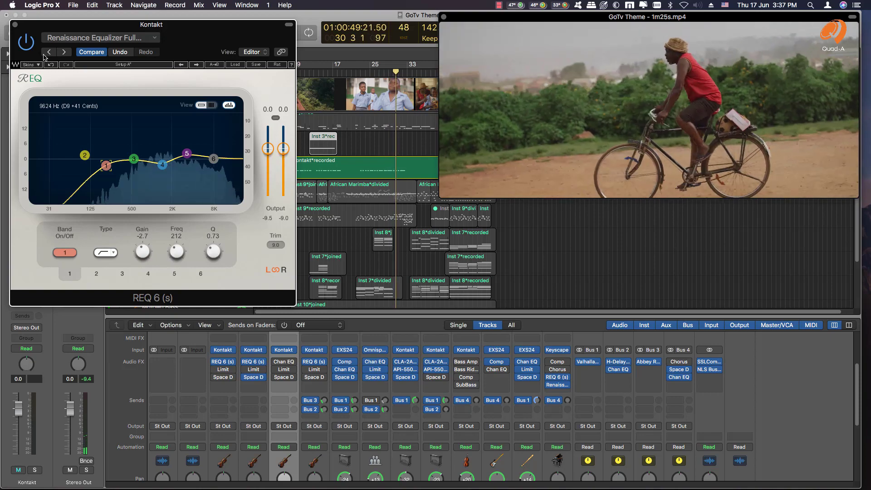
left_click(15, 25)
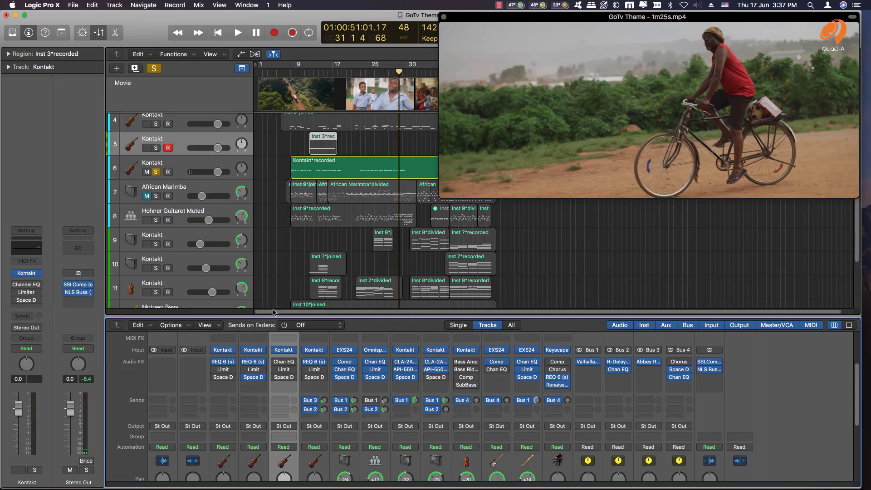
Step: Review the levels, inserts and sends on Kontakt track 6's channel strip, and select that track
scroll(340, 432, "down", 6)
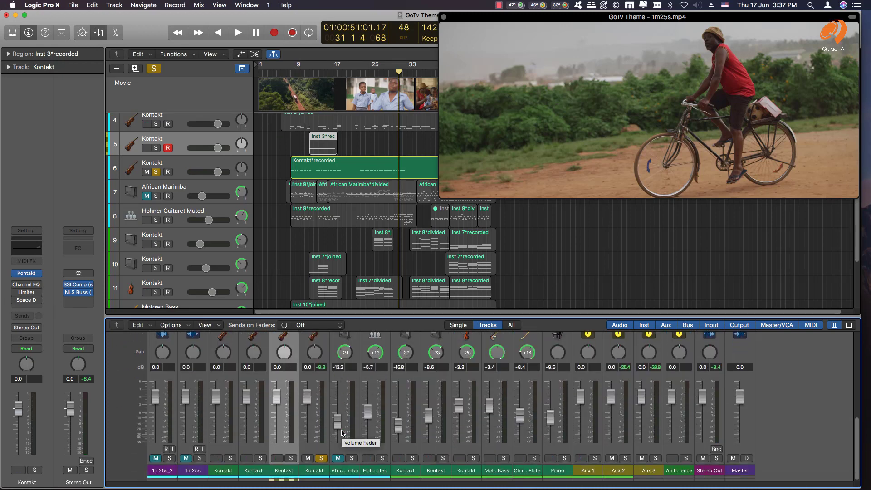
scroll(341, 432, "up", 2)
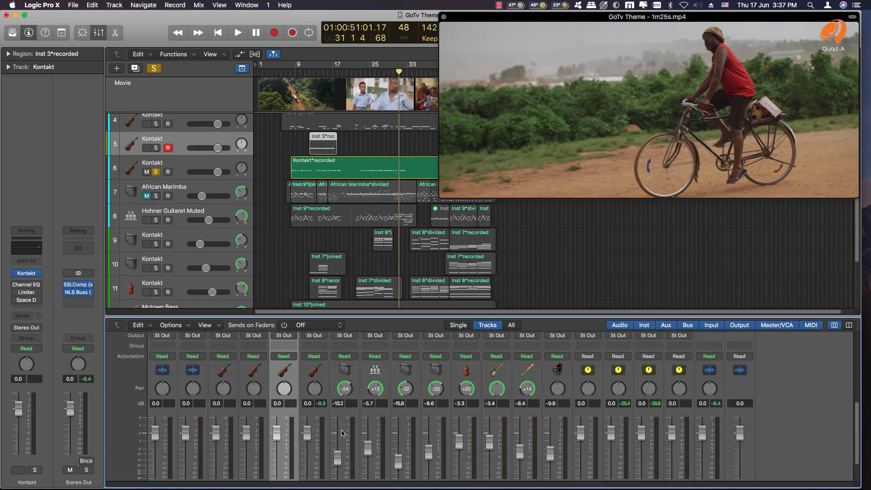
scroll(341, 432, "up", 6)
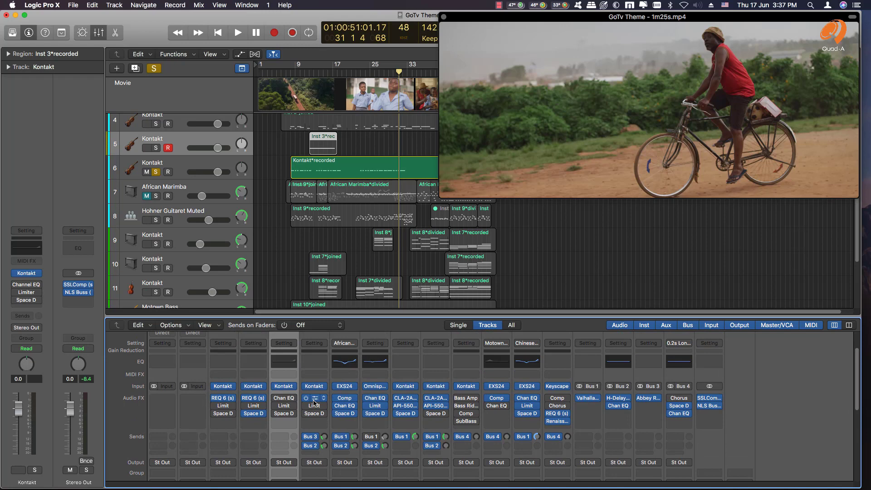
scroll(314, 402, "down", 6)
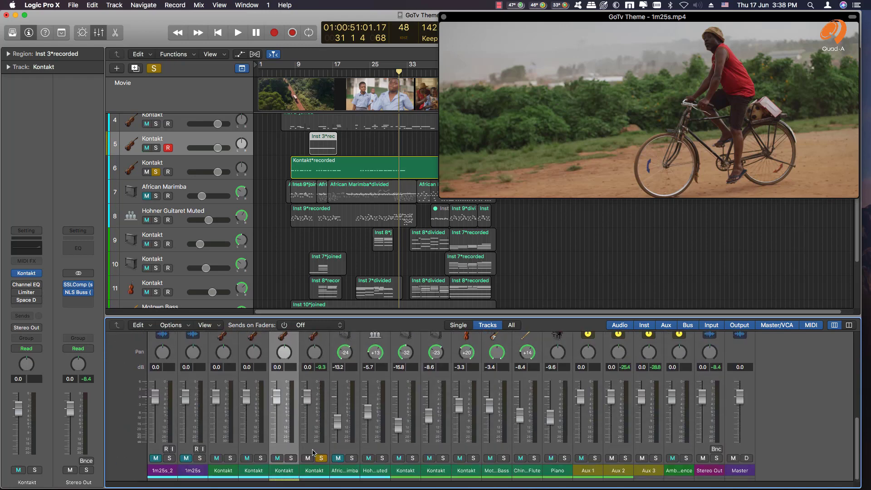
left_click(313, 472)
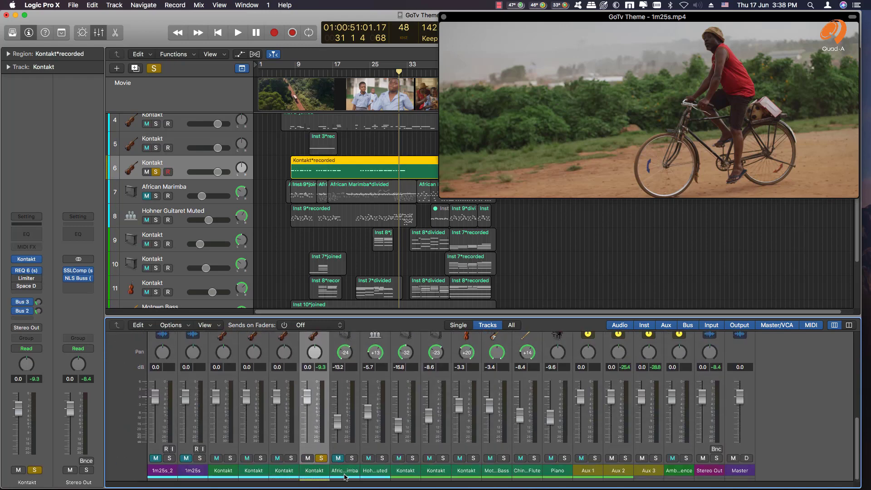
Step: Clear the solo, select the African Marimba track, and review its Compressor, Channel EQ and Space Designer inserts, sends and fader
left_click(348, 473)
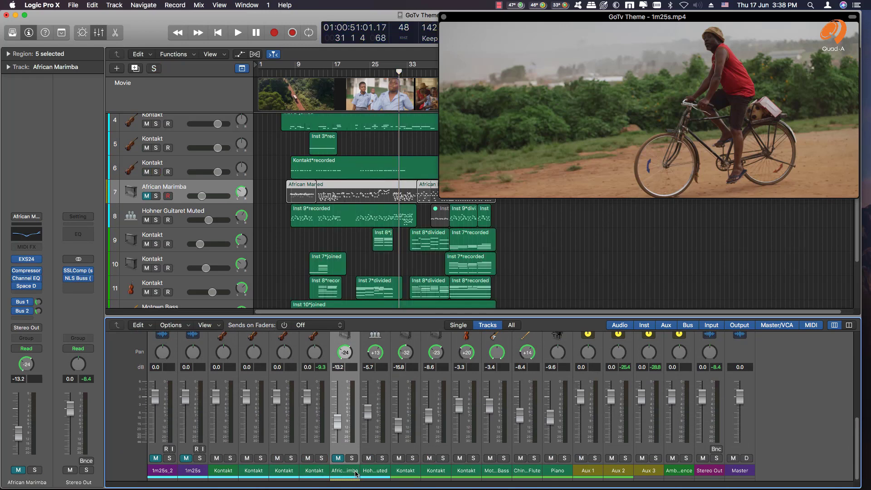
scroll(356, 472, "up", 6)
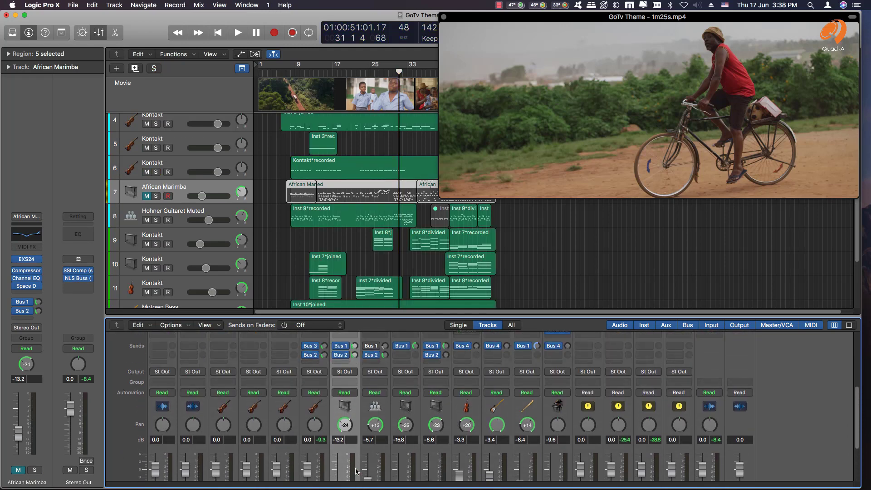
scroll(356, 472, "down", 5)
scroll(347, 394, "up", 4)
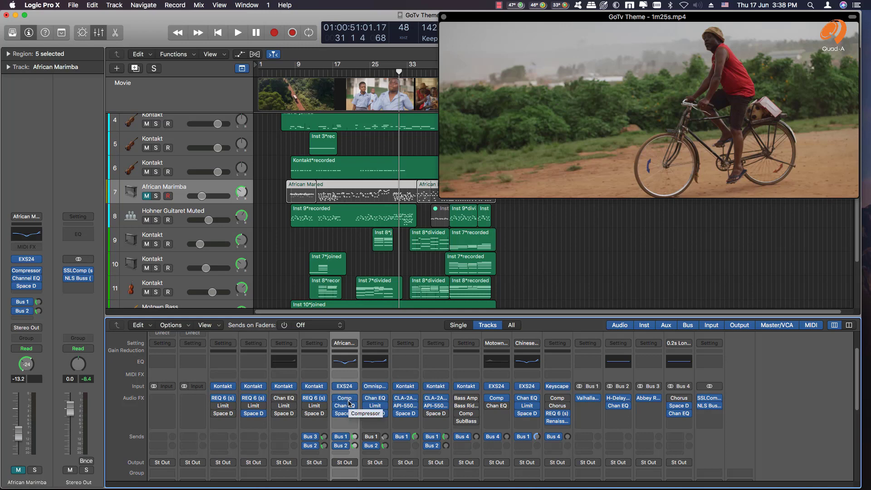
scroll(349, 403, "down", 5)
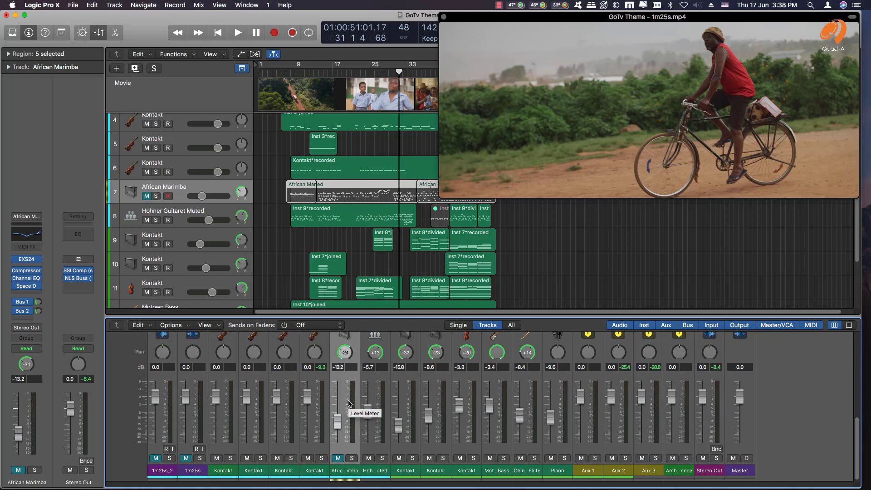
Step: Select the Hohner Guitaret Muted track and review its Channel EQ, Limiter and Space Designer inserts, sends and fader
left_click(372, 475)
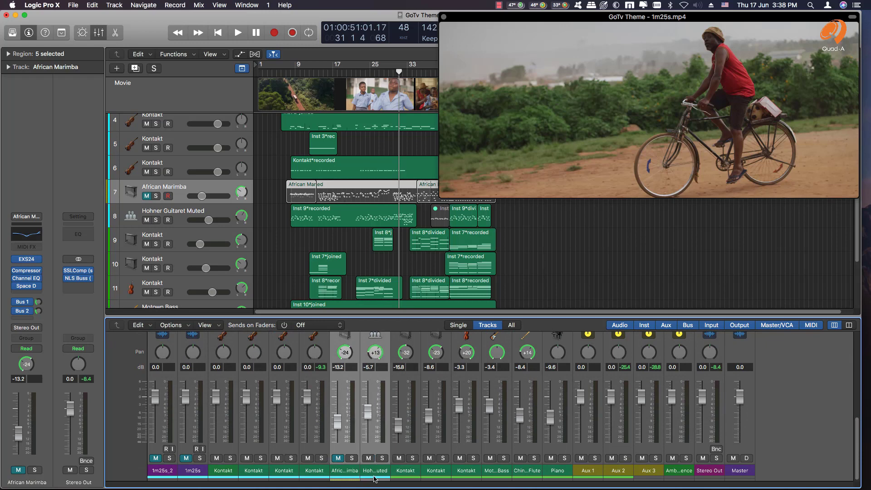
scroll(369, 426, "up", 5)
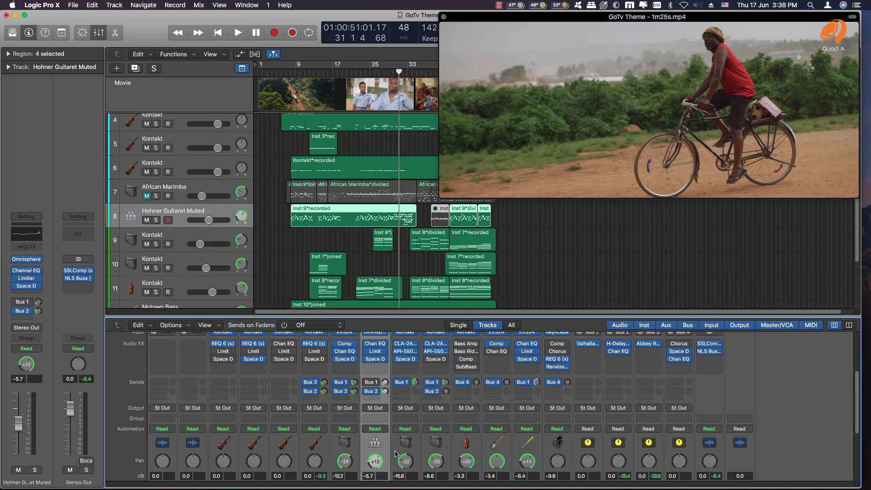
scroll(388, 437, "up", 3)
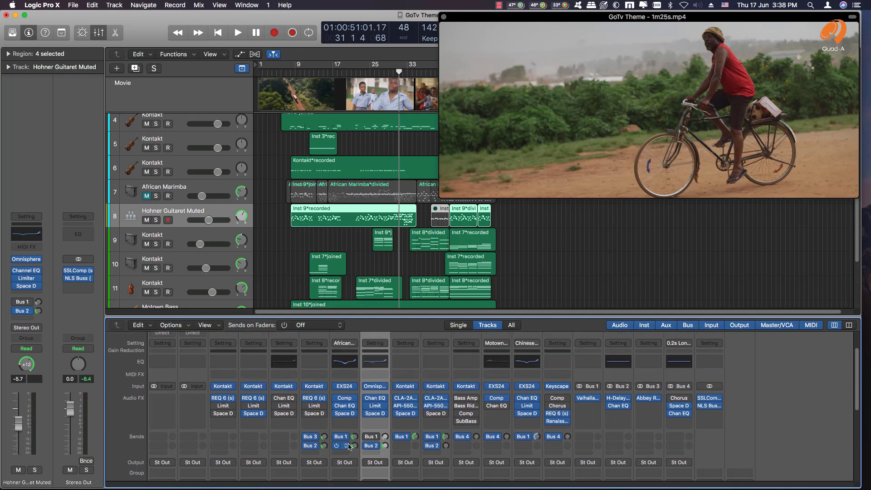
scroll(363, 447, "down", 8)
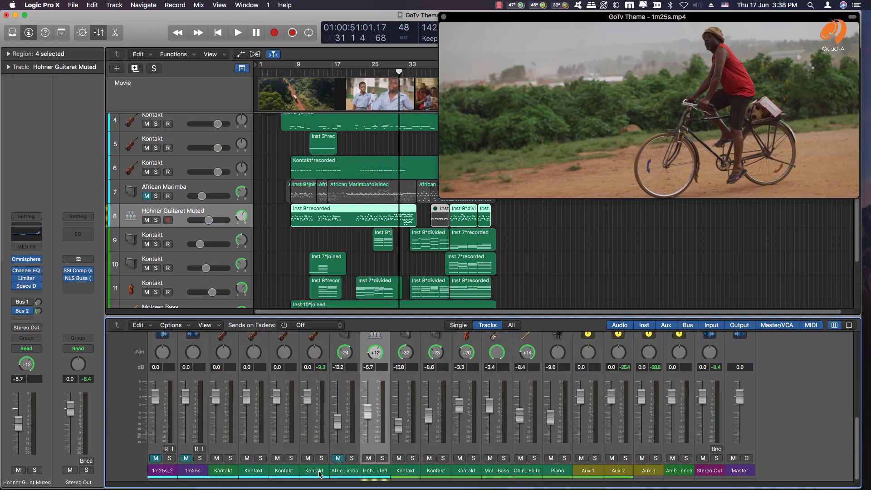
Step: Select Kontakt track 6 and examine its Bus 3 send with the aux channel it feeds
left_click(320, 474)
scroll(320, 472, "up", 5)
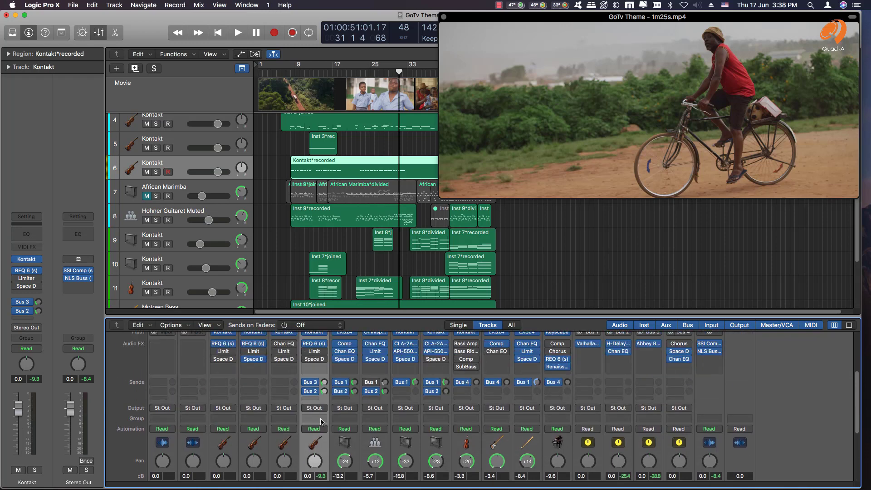
left_click(324, 384)
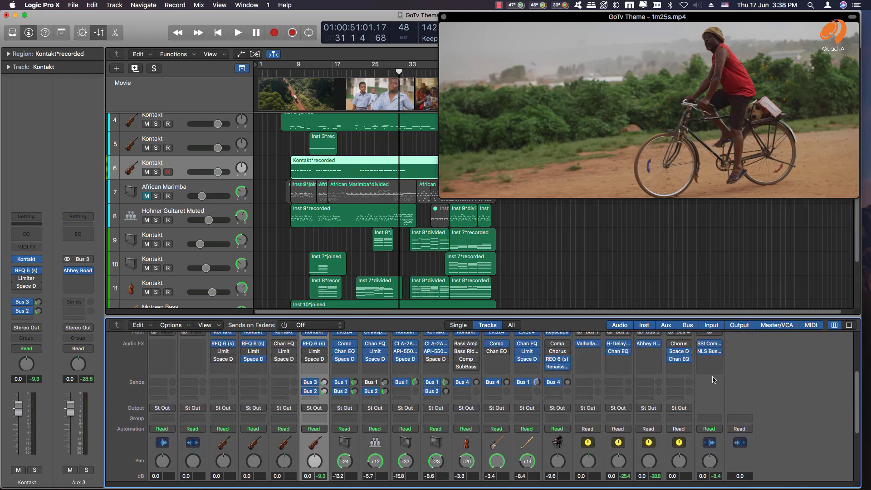
Step: Open the ValhallaRoom reverb on Aux 1, examine its depth, high cut, predelay and decay settings, and close it
left_click(588, 345)
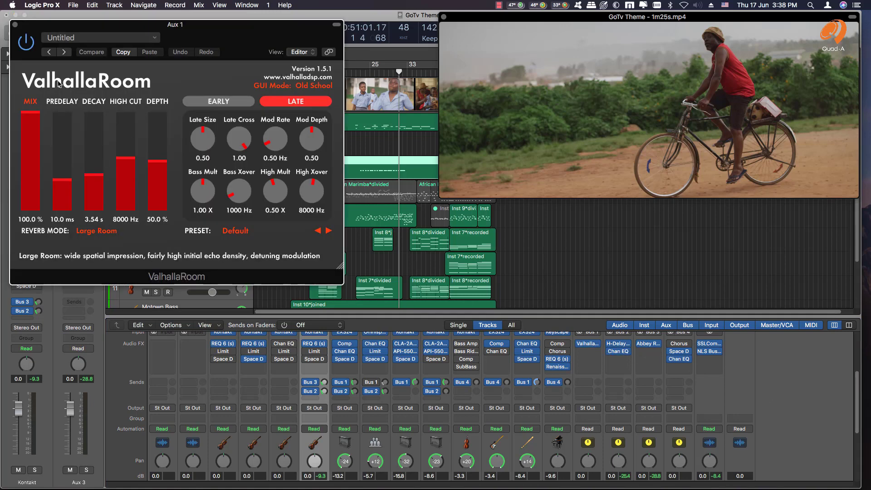
mouse_move(165, 124)
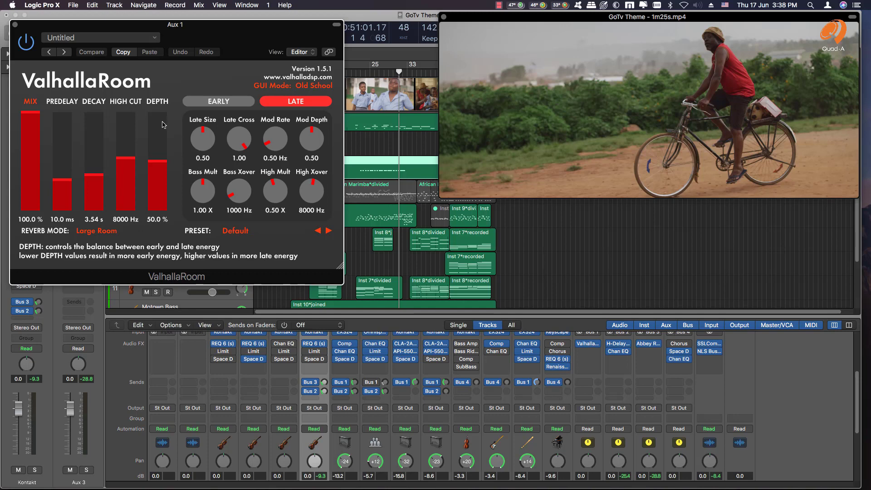
mouse_move(138, 135)
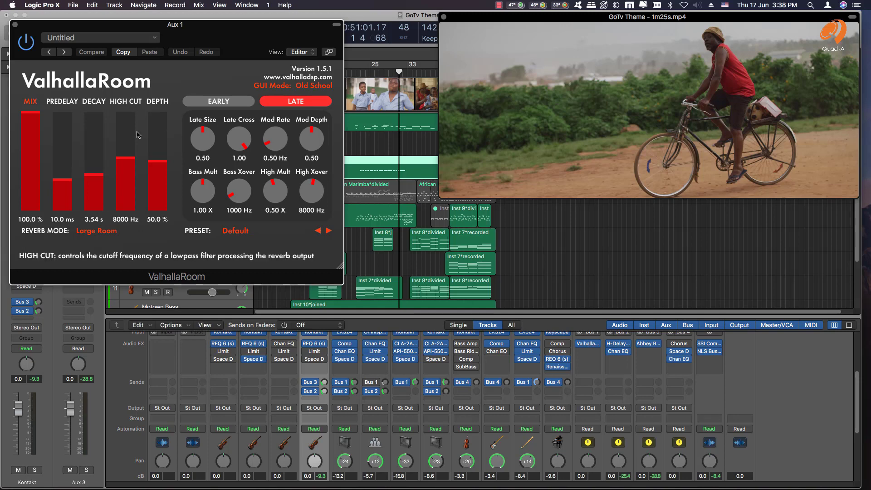
mouse_move(66, 198)
mouse_move(105, 197)
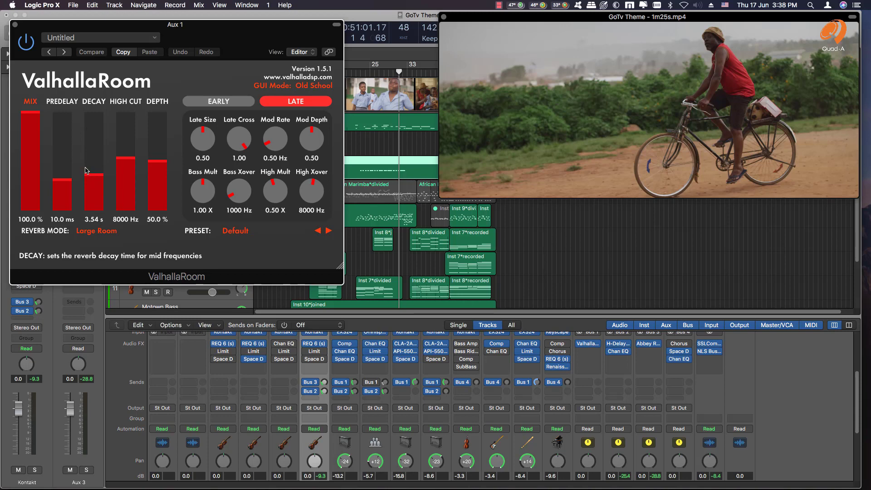
left_click(15, 25)
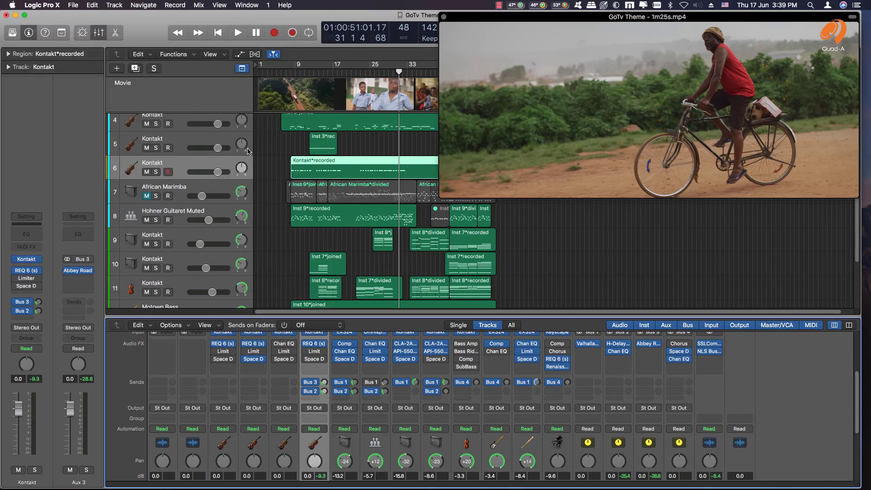
Step: Open Abbey Road Plates on Aux 3, try the Analog control at 100, restore it, look over the Drive and Damper controls, and close the plug-in
scroll(427, 413, "down", 2)
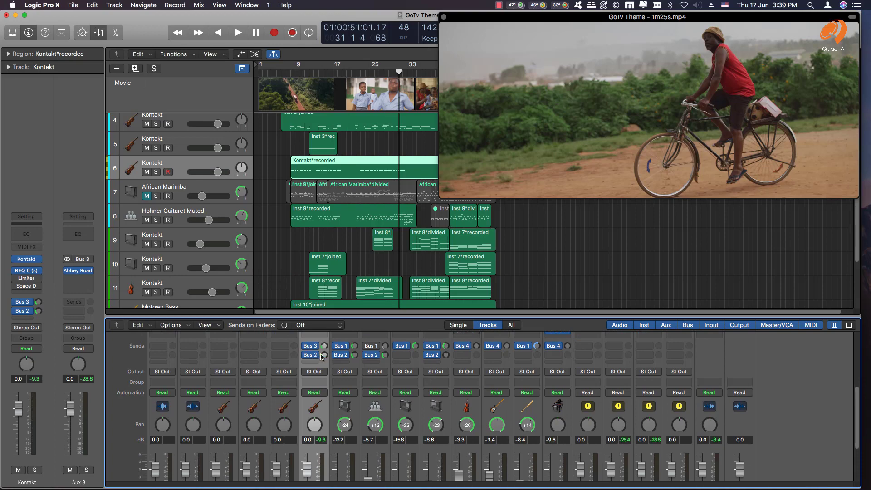
scroll(322, 351, "up", 3)
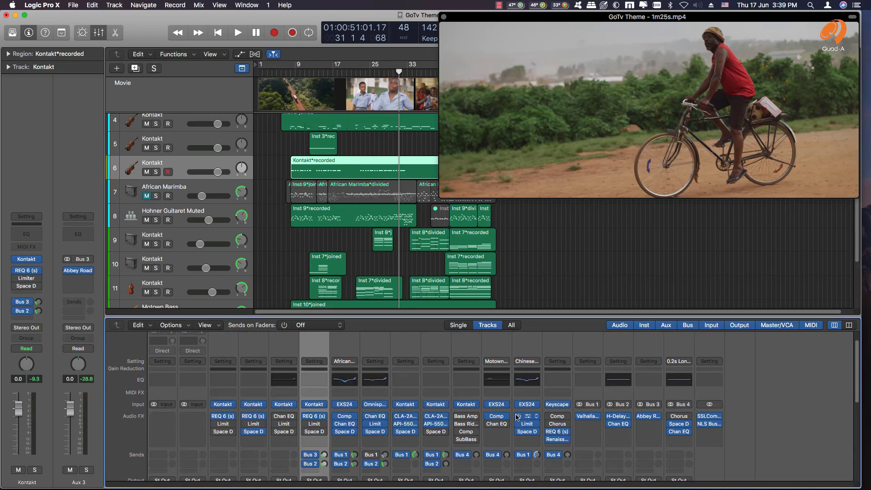
scroll(403, 432, "down", 2)
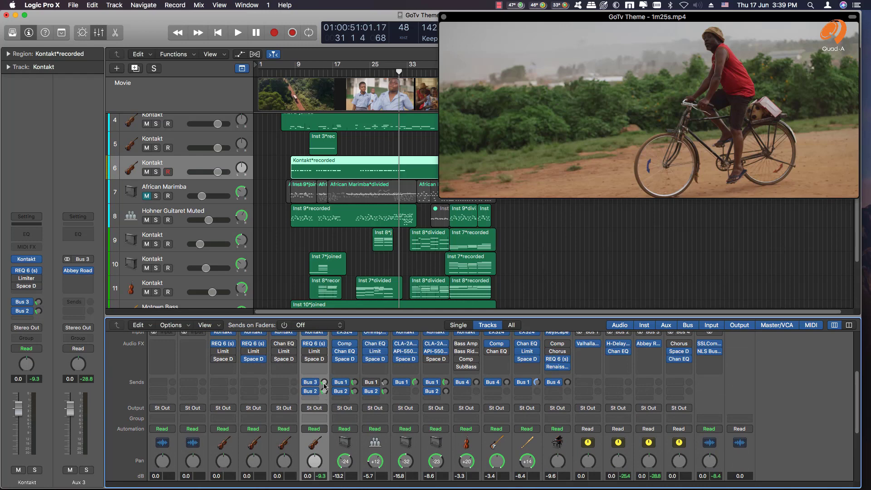
scroll(325, 386, "up", 2)
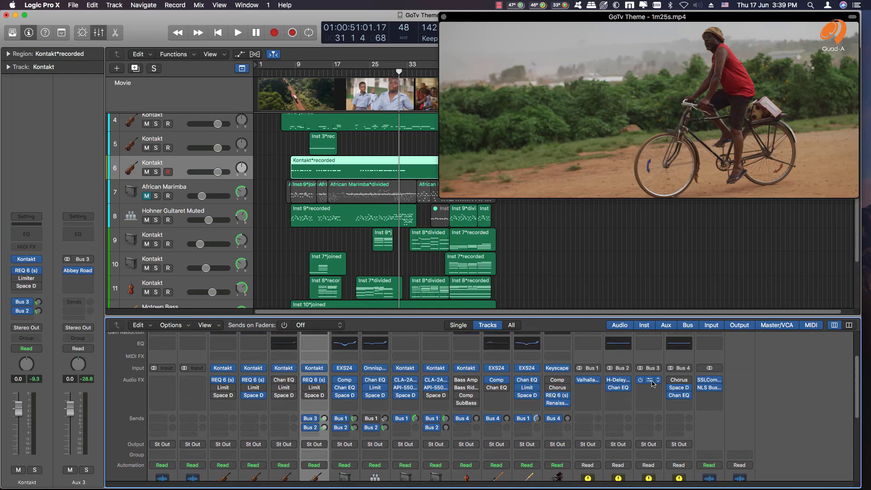
left_click(649, 379)
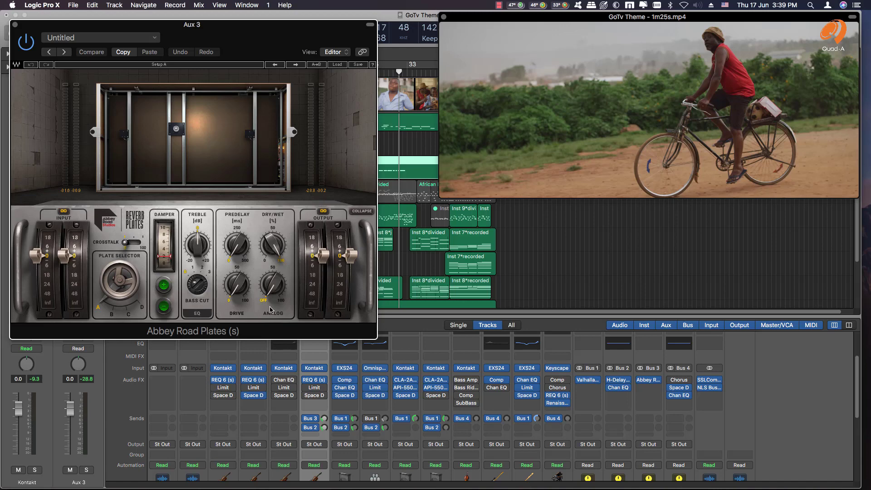
left_click_drag(277, 289, 278, 277)
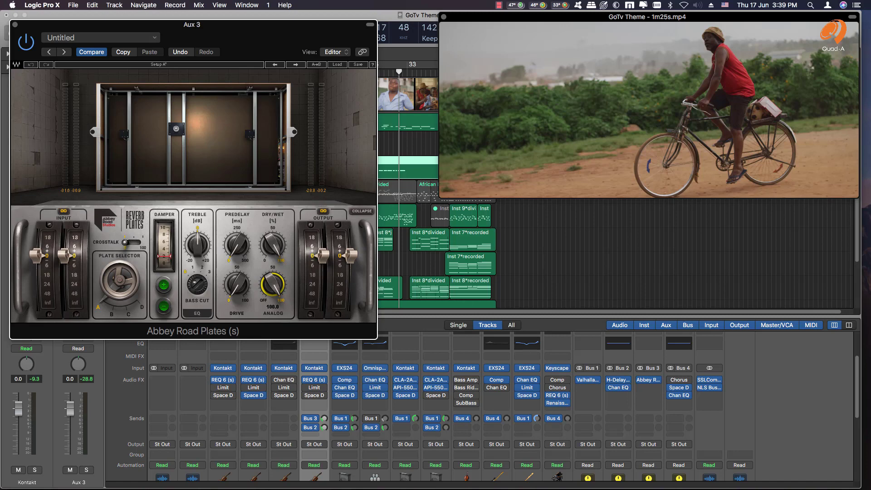
left_click_drag(278, 277, 240, 290)
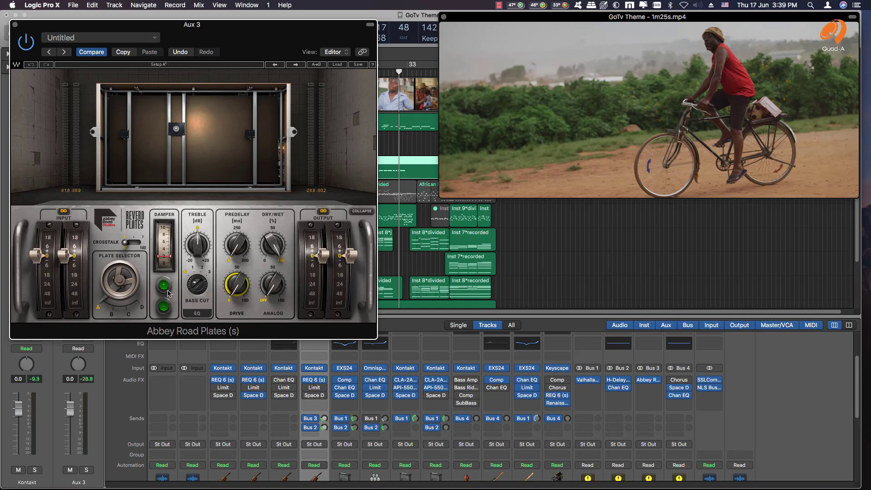
left_click(16, 26)
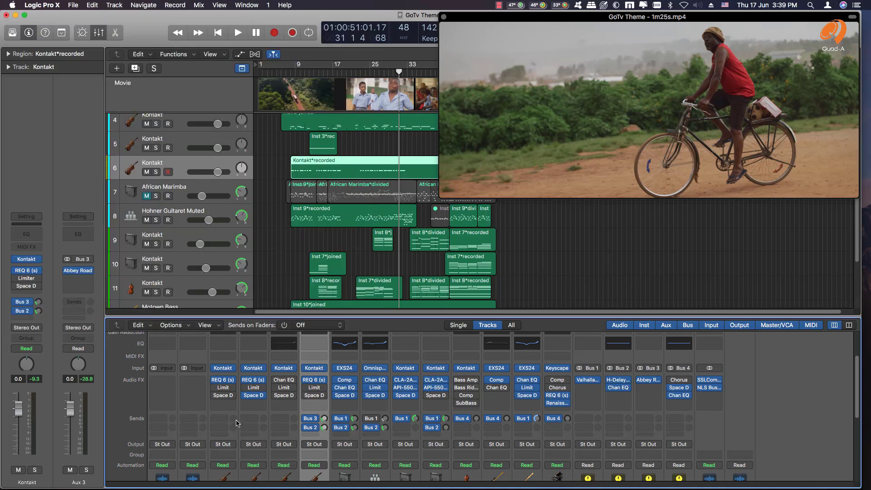
Step: Solo the Hohner Guitaret Muted track and audition it briefly in playback
scroll(237, 424, "down", 6)
scroll(289, 407, "up", 3)
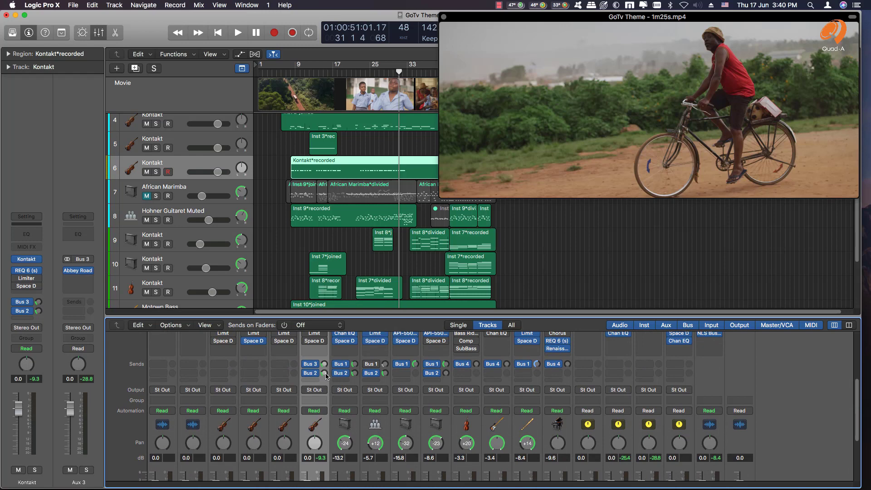
scroll(452, 391, "up", 4)
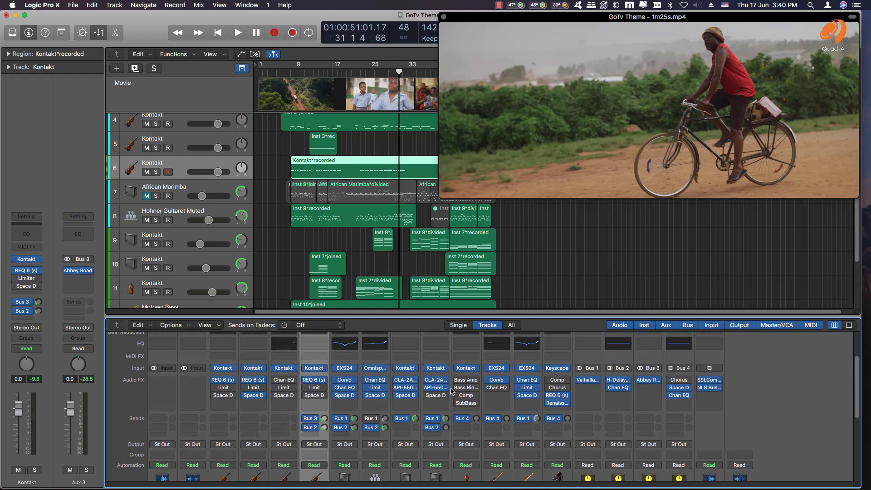
scroll(452, 391, "down", 8)
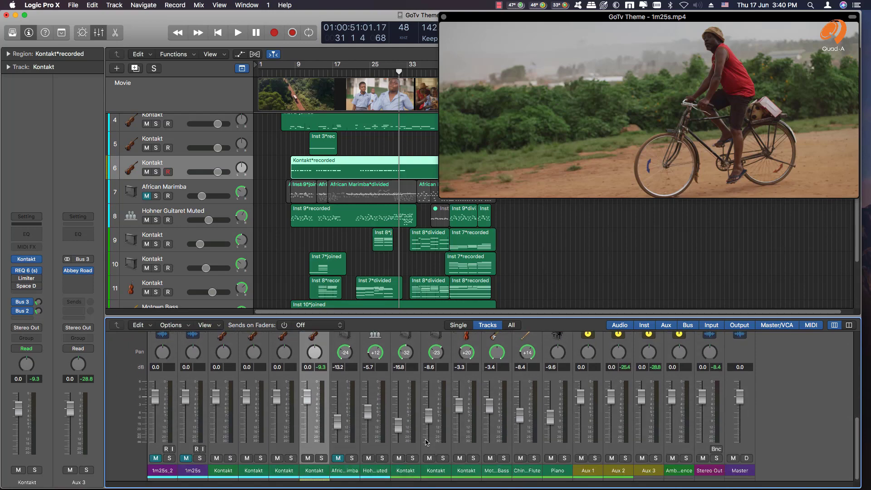
left_click(382, 461)
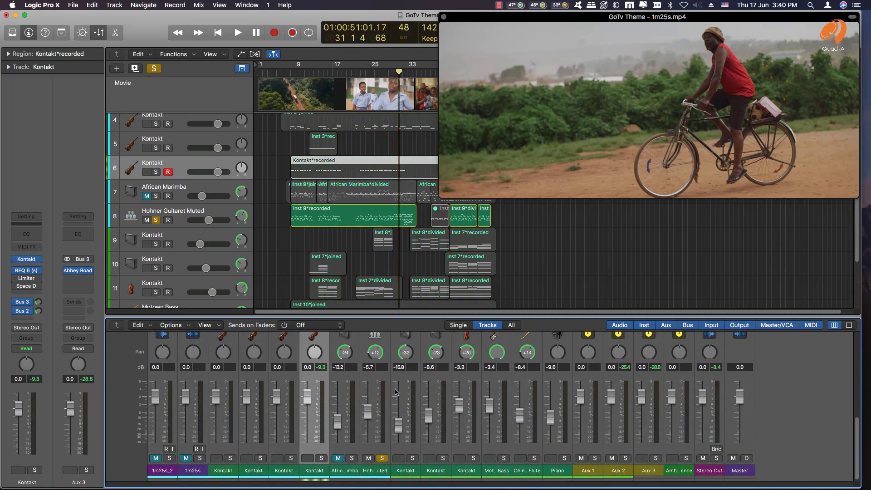
scroll(396, 391, "up", 8)
key("space")
key("space")
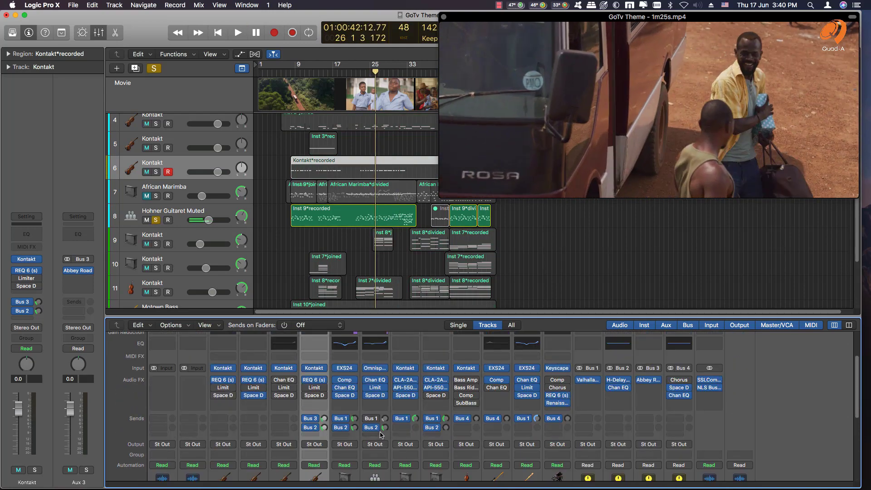
Step: Open the Space Designer insert on Hohner Guitaret Muted, examine its reverb settings, and close it
left_click(375, 403)
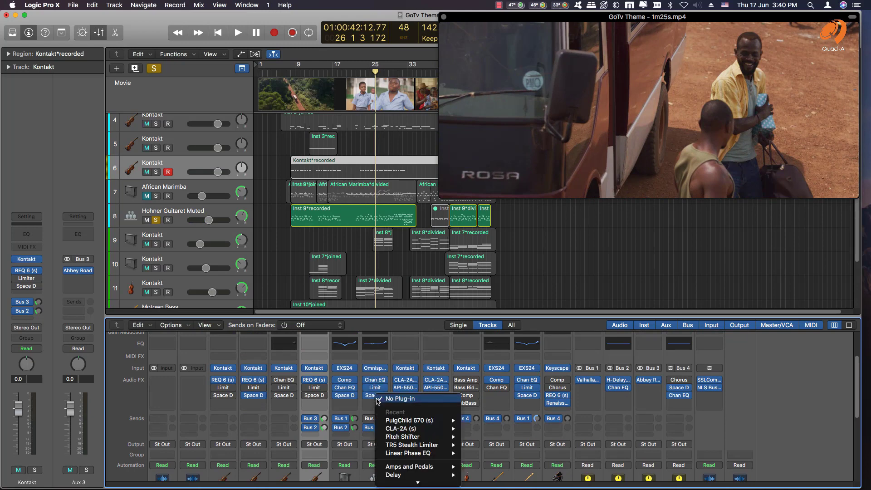
left_click(391, 364)
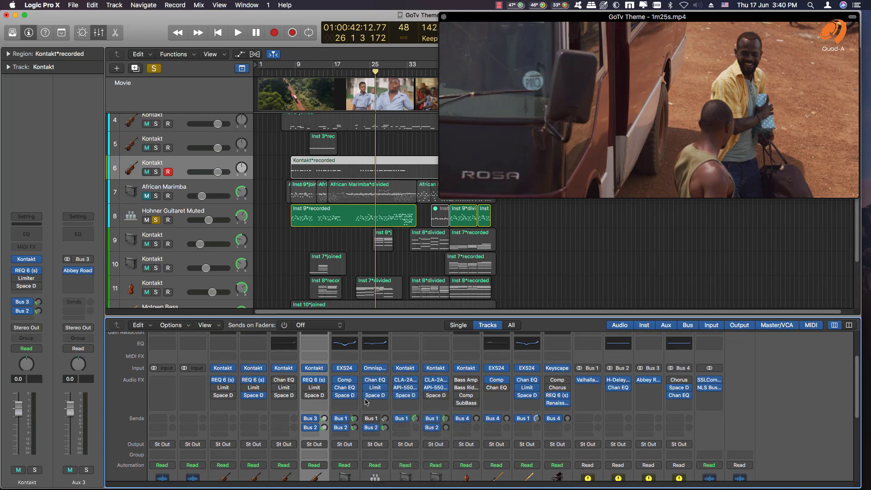
left_click(376, 397)
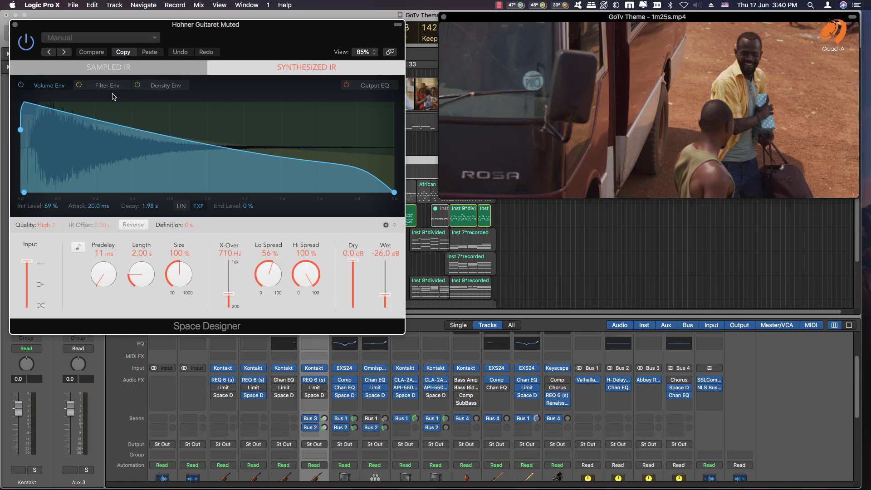
left_click(15, 27)
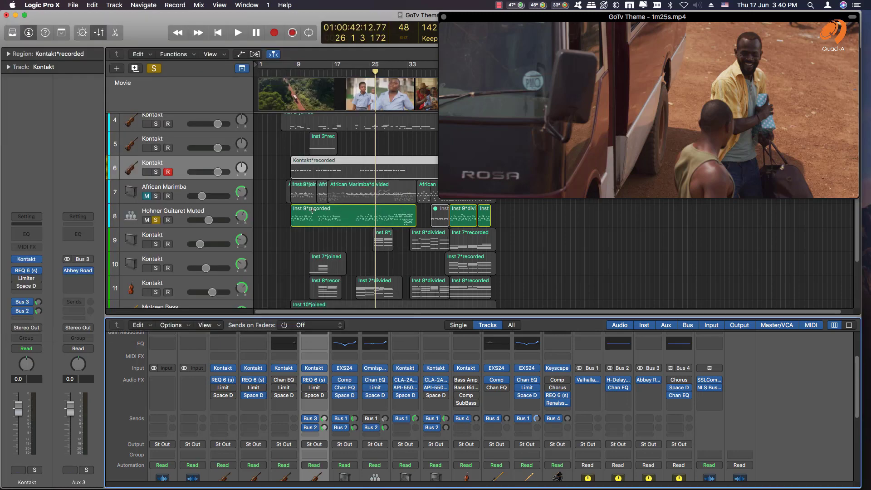
Step: Play the soloed Hohner Guitaret Muted track briefly, and examine the settings of its Limiter insert
scroll(414, 407, "down", 1)
scroll(415, 406, "down", 1)
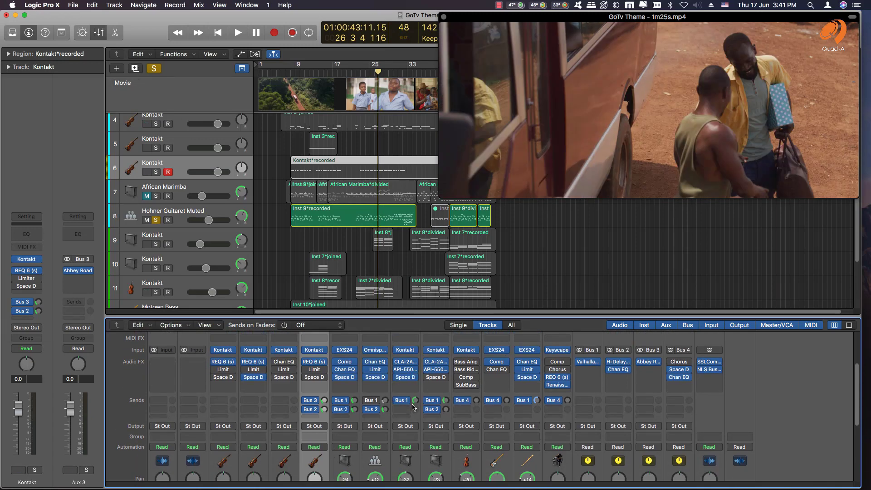
scroll(412, 409, "down", 6)
scroll(386, 451, "up", 6)
left_click(375, 370)
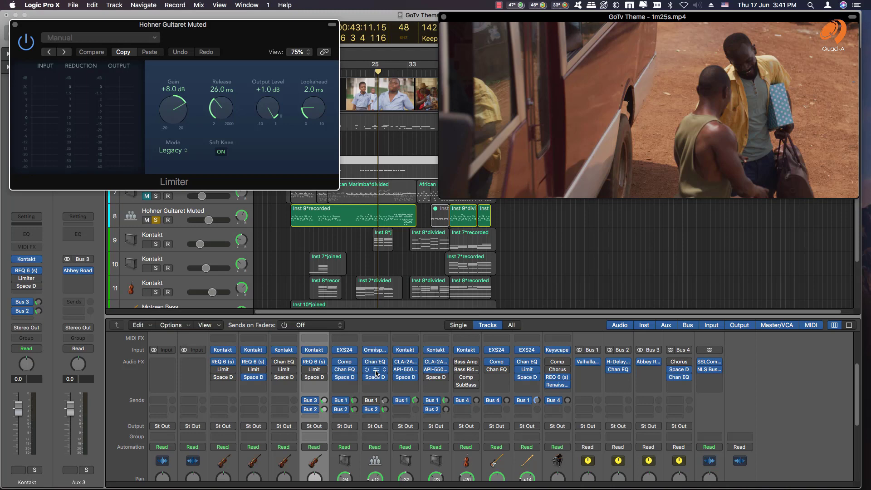
left_click(375, 370)
Step: Set the high shelf in Hohner Guitaret Muted's Channel EQ to 9900 Hz, +5.0 dB and Q 0.75, and close the plug-in
left_click(376, 363)
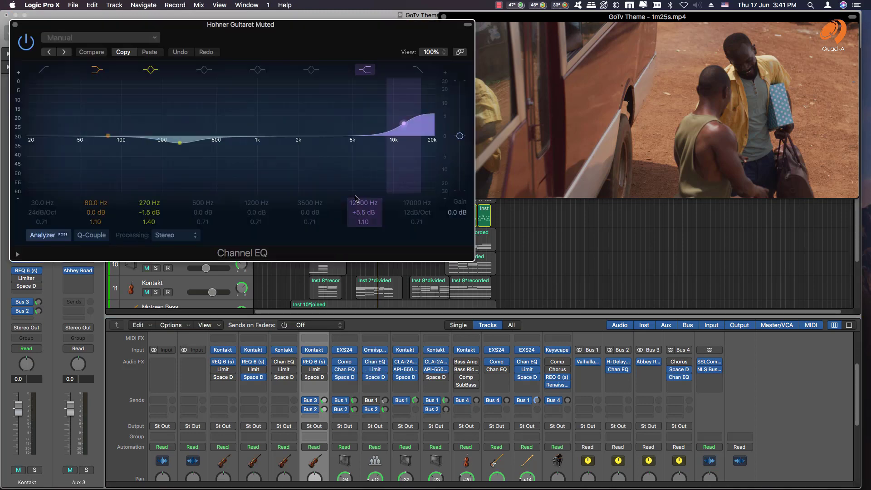
mouse_move(408, 123)
left_mouse_down()
mouse_move(394, 126)
mouse_move(414, 107)
left_mouse_up()
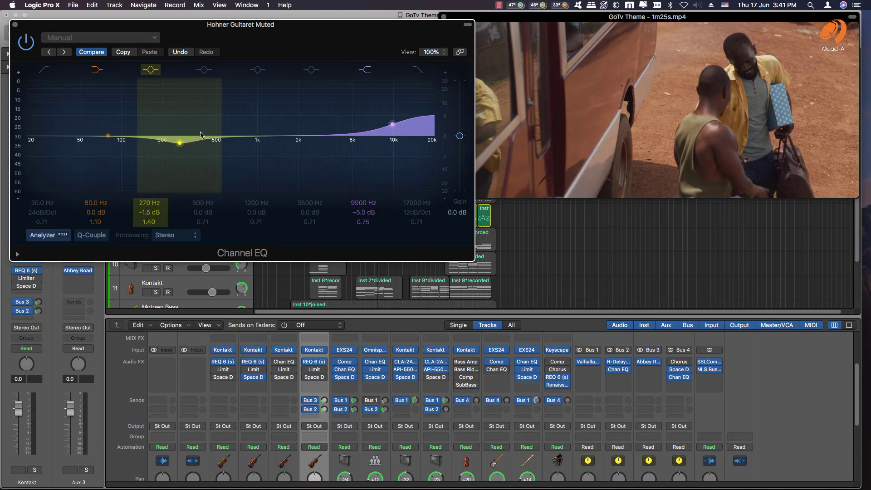
left_click(15, 24)
Step: Select Kontakt track 9 in the mixer and clear the solo on Hohner Guitaret Muted
scroll(351, 279, "down", 4)
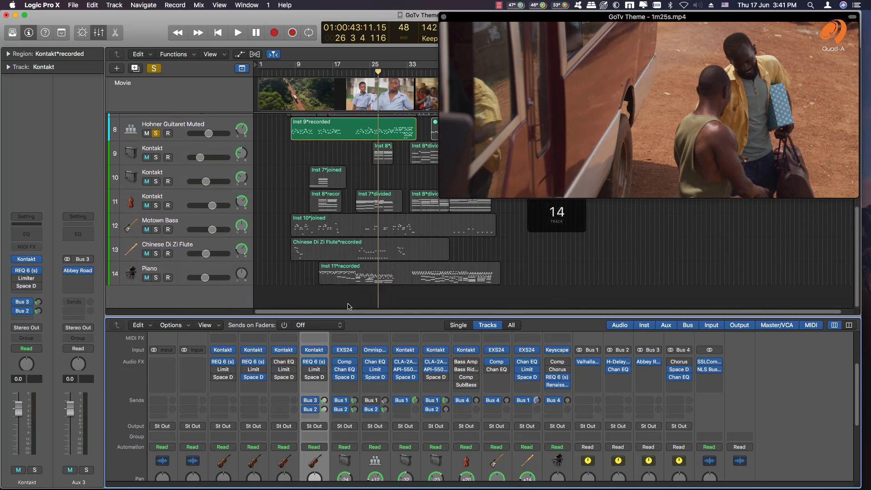
scroll(356, 454, "down", 5)
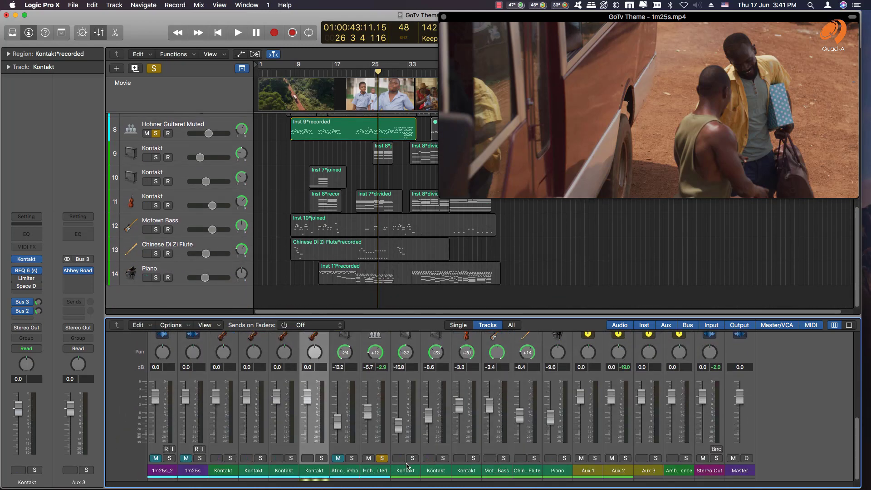
left_click(415, 468)
left_click(383, 458)
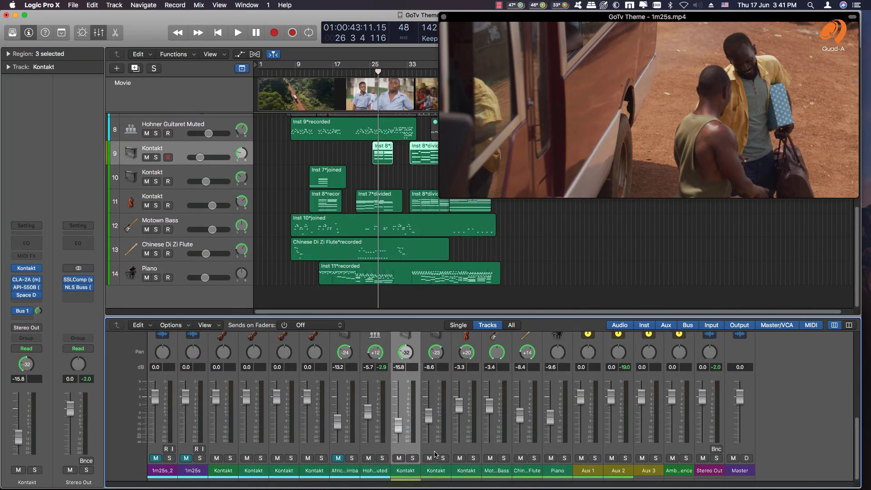
Step: Solo Kontakt track 9, play it from bar 26, and review its channel strip's inserts, send and pan before stopping
left_click(413, 458)
scroll(383, 285, "up", 2)
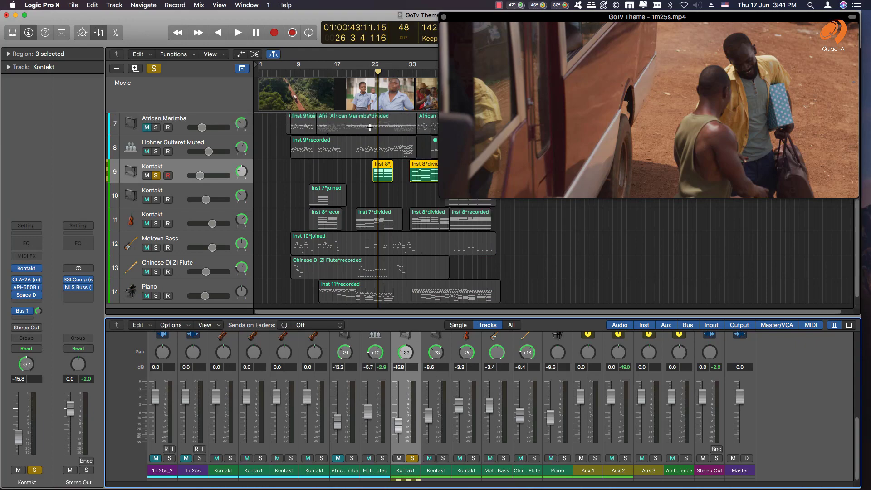
left_click(369, 73)
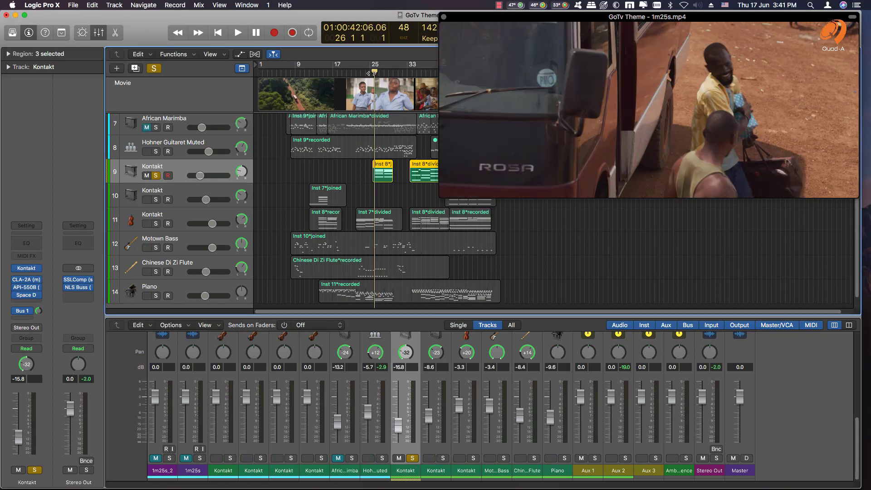
key("space")
scroll(427, 408, "up", 10)
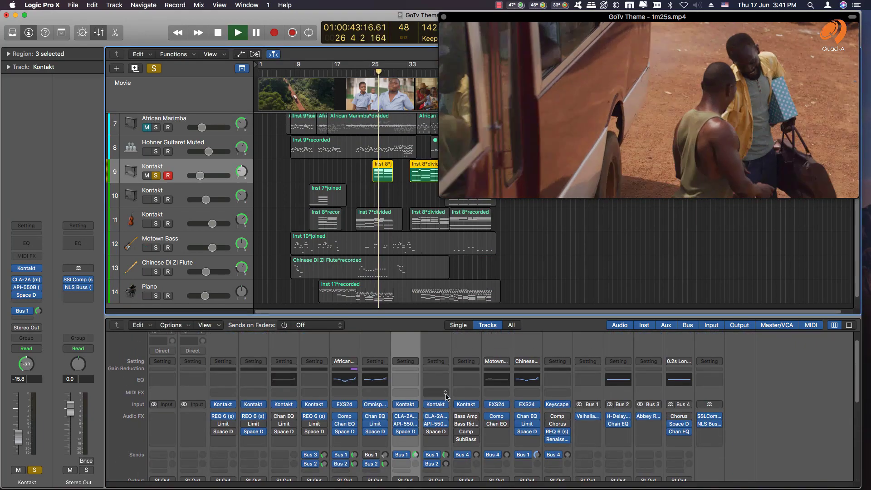
scroll(426, 422, "down", 10)
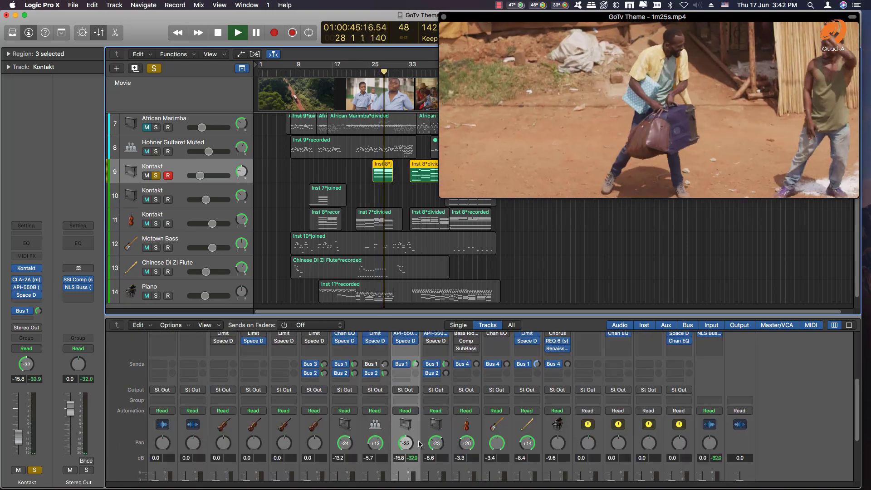
scroll(420, 443, "up", 3)
key("space")
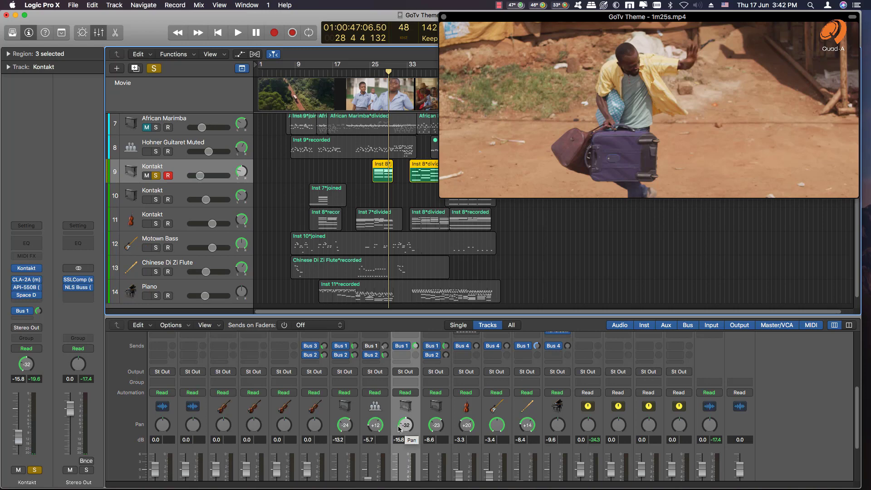
Step: Examine the CLA-2A compressor and API-550B equalizer settings on Kontakt track 9, and close both plug-ins
scroll(415, 429, "up", 1)
scroll(418, 430, "up", 2)
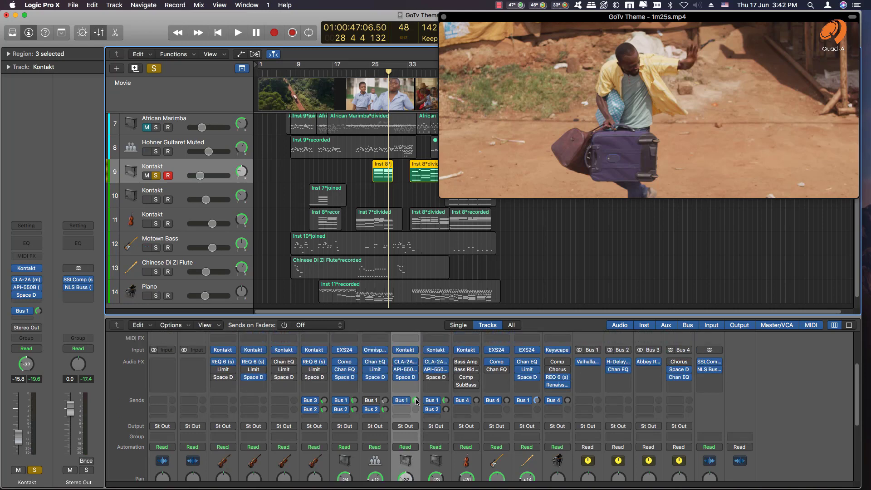
left_click(406, 363)
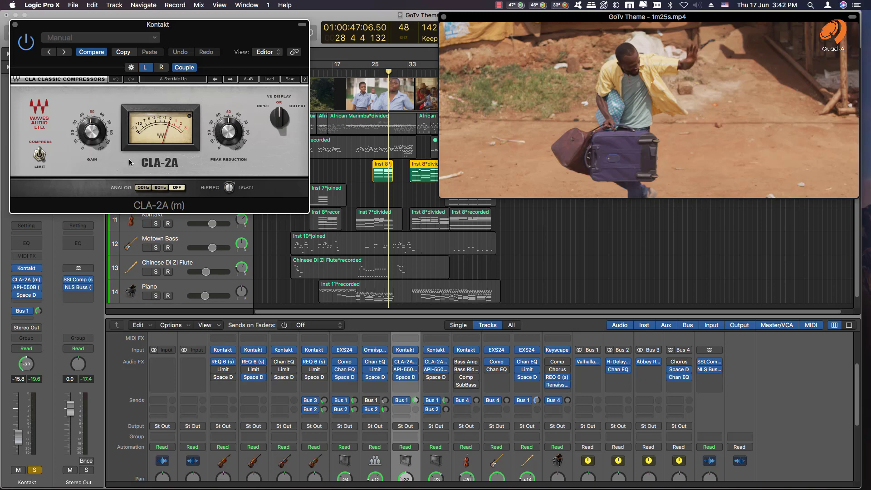
left_click(407, 373)
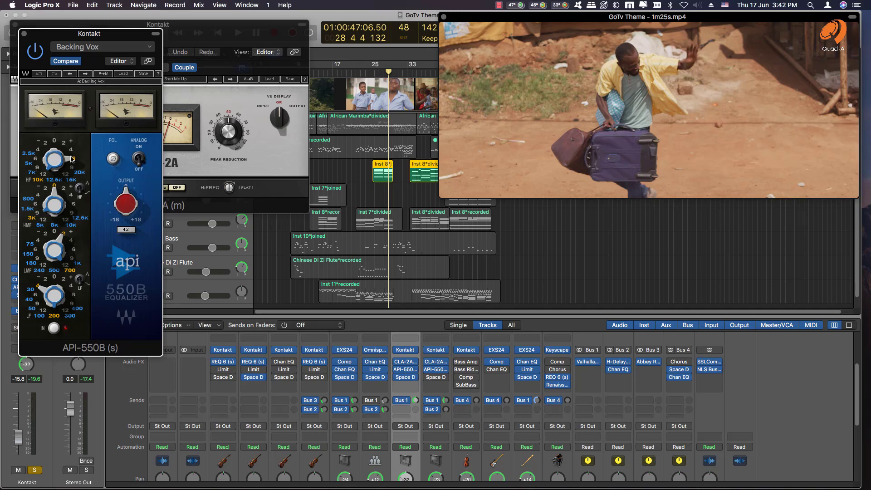
left_click_drag(72, 164, 67, 146)
left_click(24, 35)
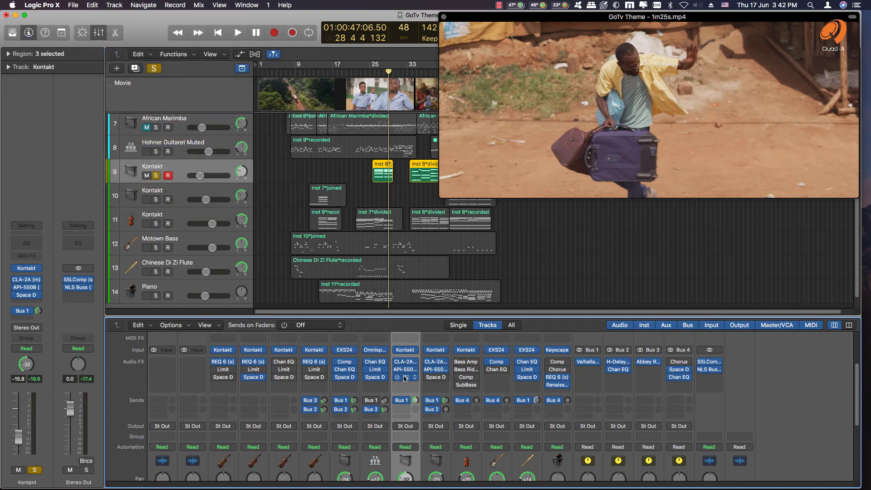
Step: Check the Space Designer insert on Kontakt track 9, and listen to the soloed track while viewing its fader
left_click(405, 377)
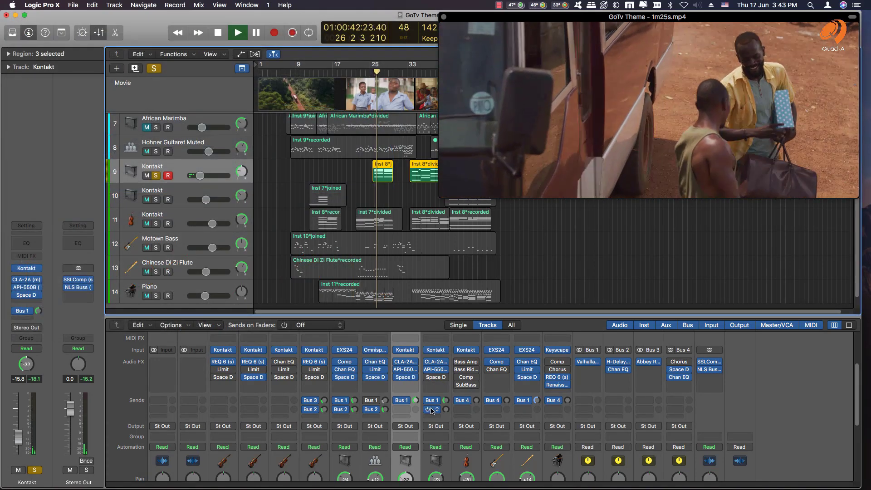
scroll(418, 409, "down", 4)
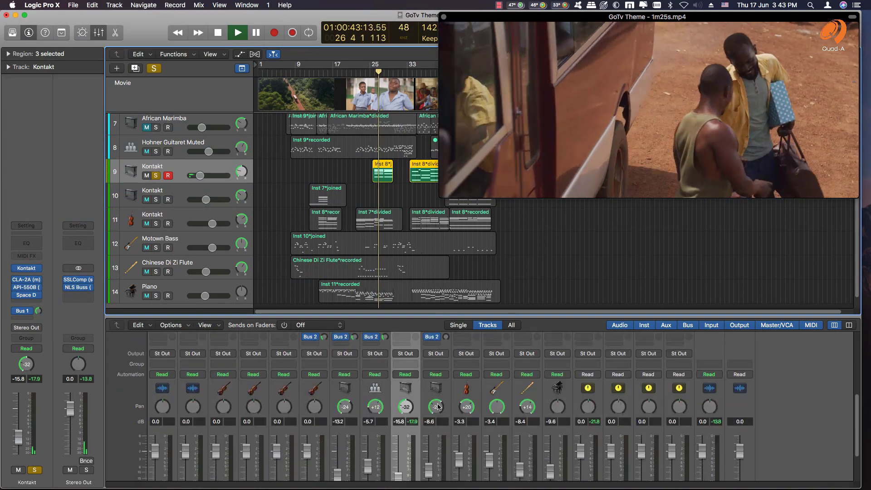
scroll(413, 422, "down", 3)
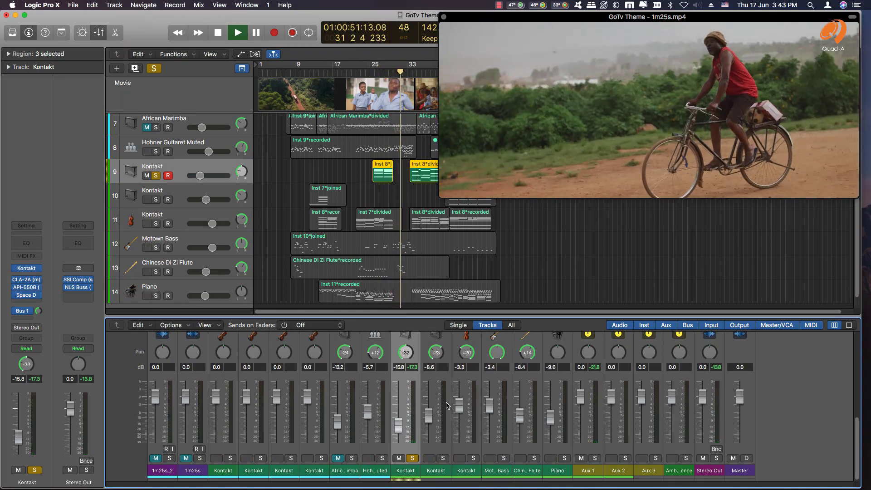
Step: Solo Kontakt track 10 as well, and examine its CLA-2A and API-550B inserts, closing each plug-in
left_click(443, 458)
scroll(441, 454, "up", 5)
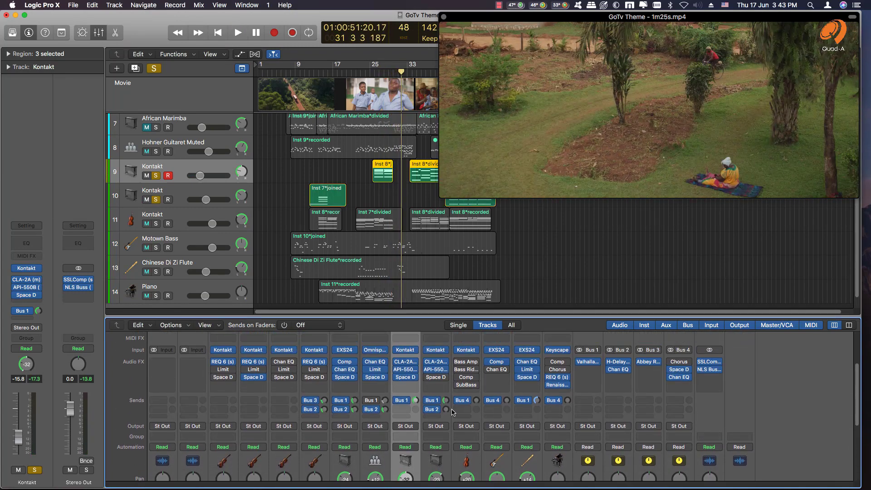
left_click(437, 363)
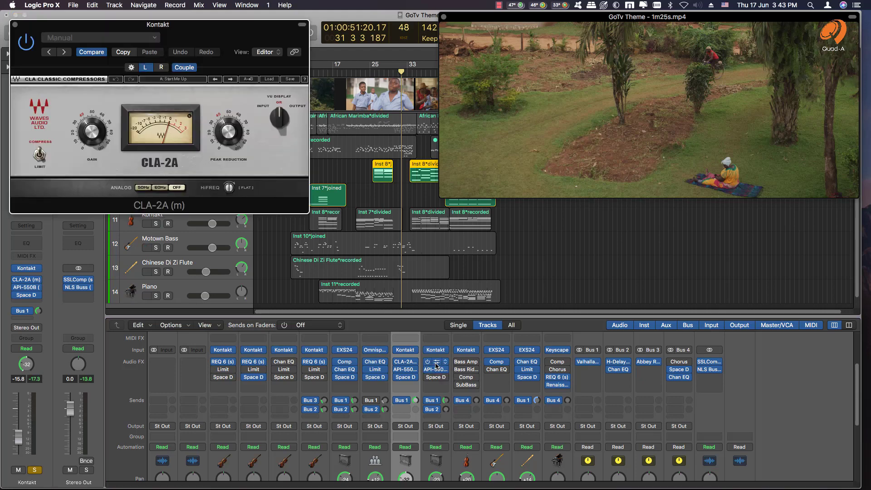
left_click(436, 363)
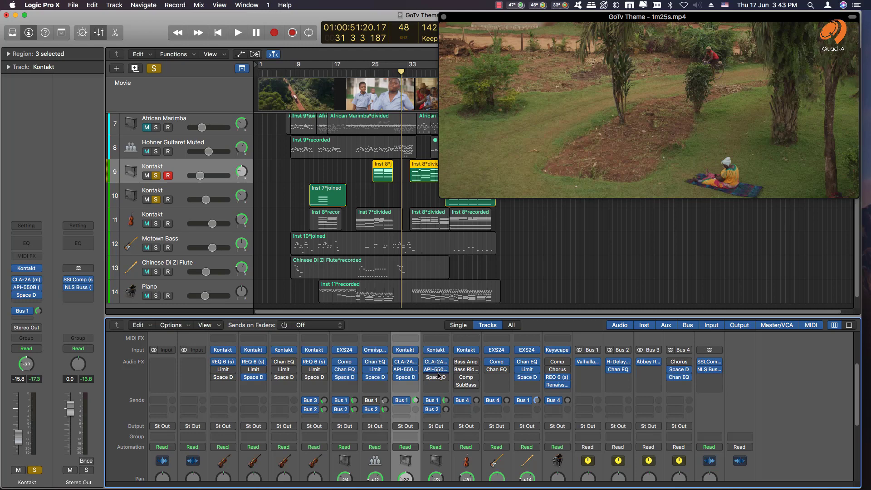
left_click(438, 372)
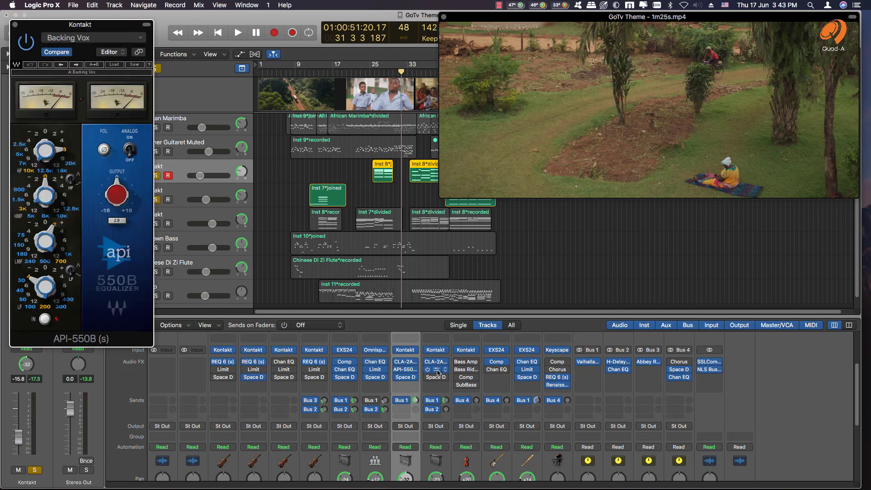
left_click(438, 373)
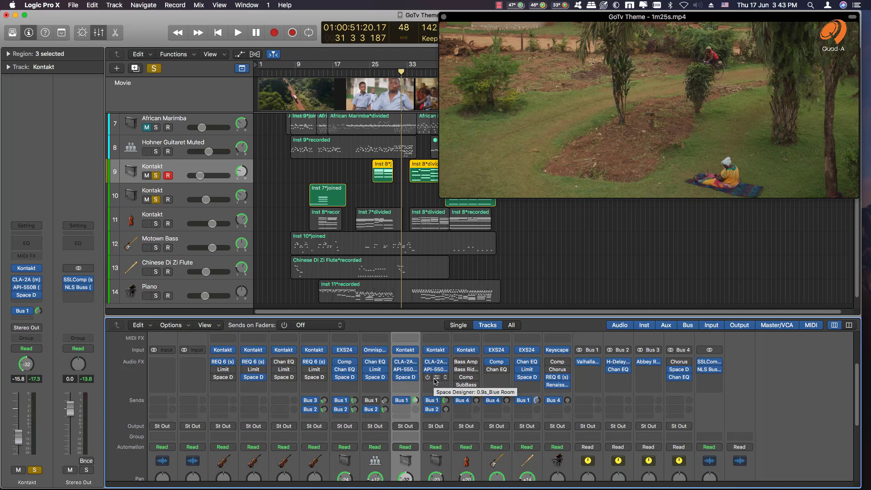
Step: Examine Kontakt track 10's Bus 1 and Bus 2 sends, its pan position and its fader level
scroll(435, 381, "down", 3)
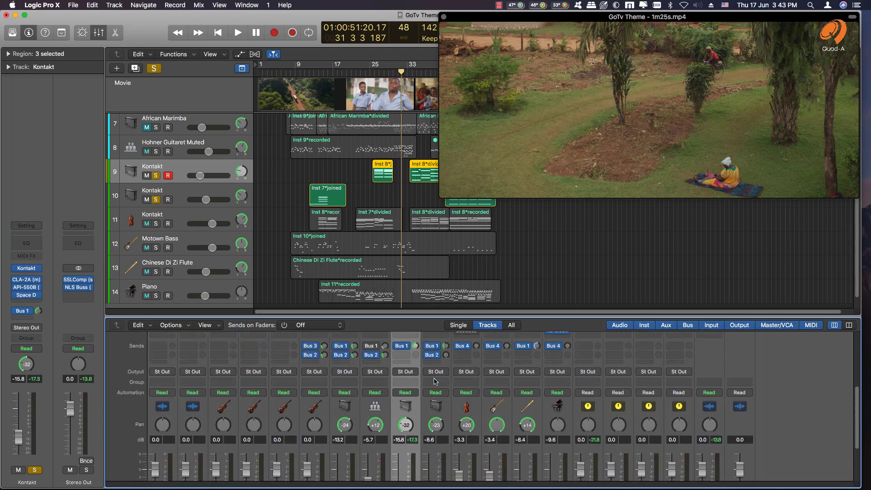
scroll(435, 381, "up", 1)
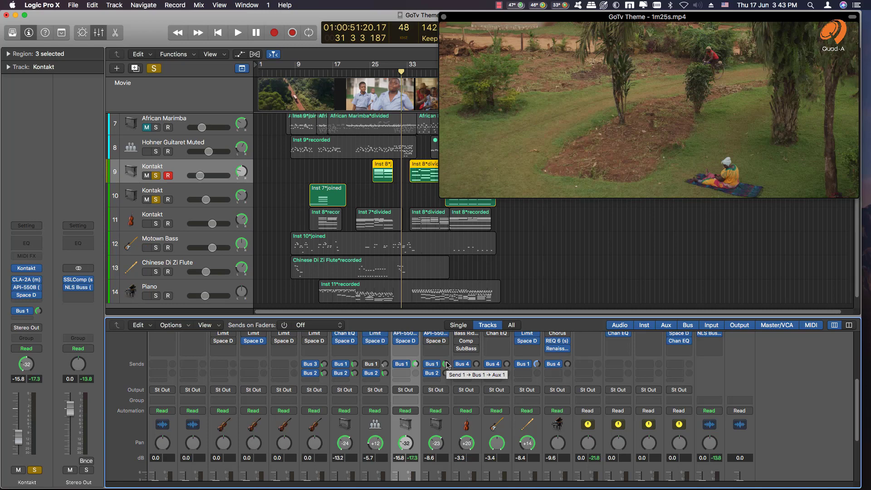
scroll(450, 390, "down", 3)
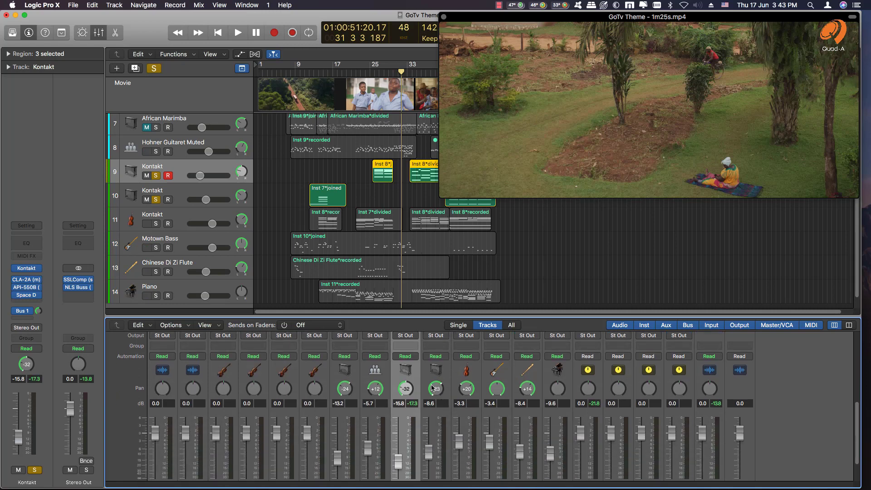
scroll(459, 395, "down", 2)
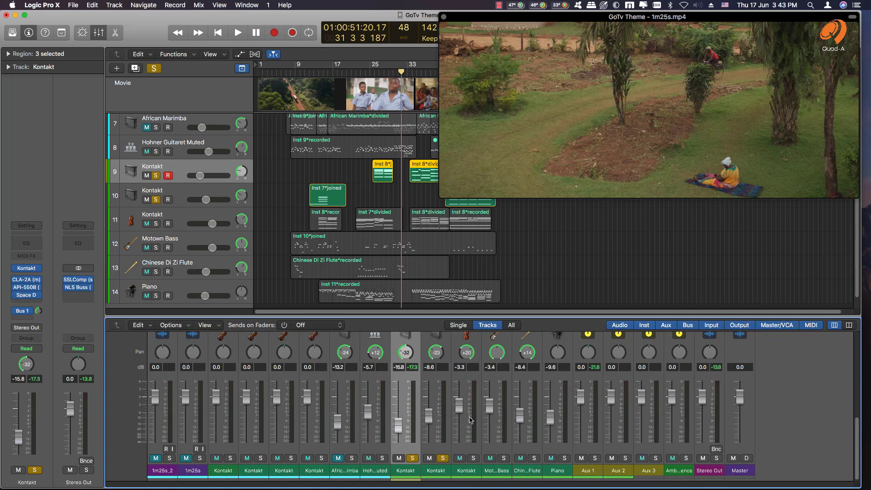
Step: Add Kontakt track 11 to the solo, and examine its insert chain and Bus 4 send
left_click(473, 458)
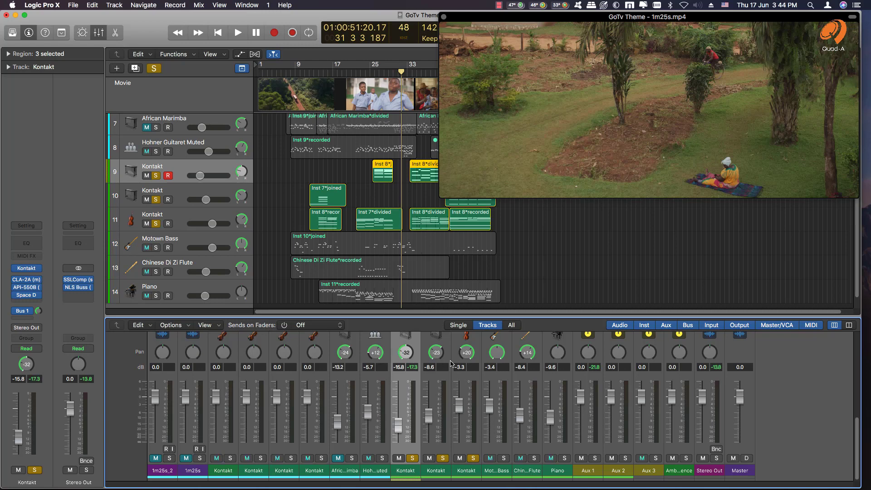
scroll(451, 366, "up", 3)
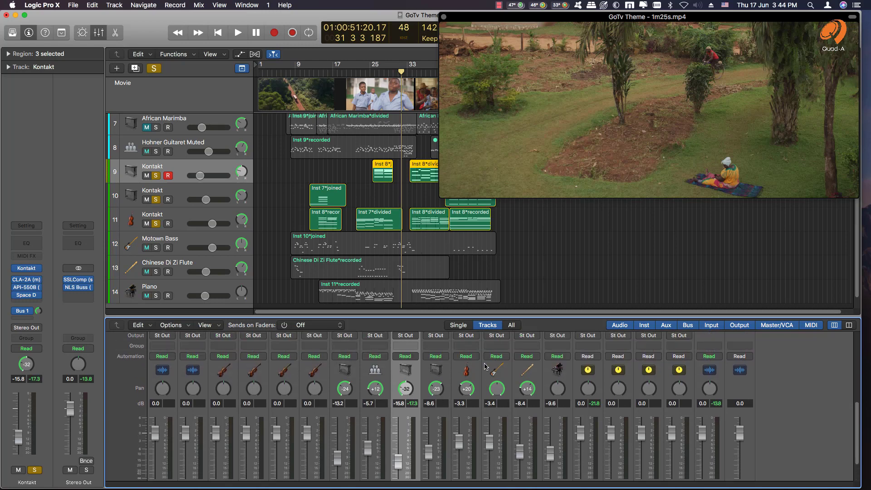
scroll(477, 400, "up", 10)
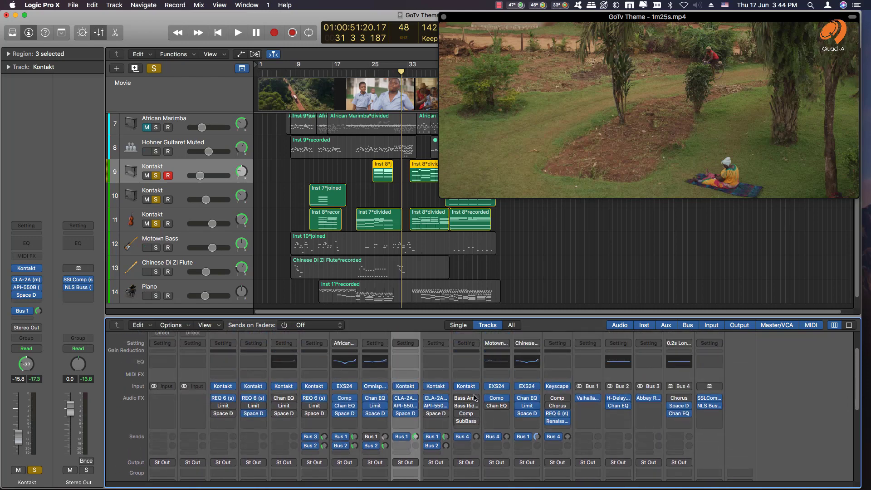
scroll(474, 398, "down", 3)
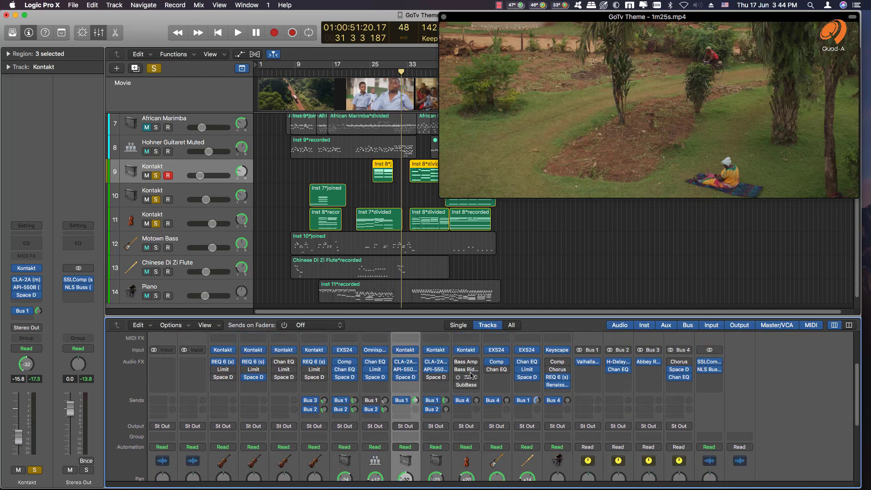
scroll(473, 402, "down", 10)
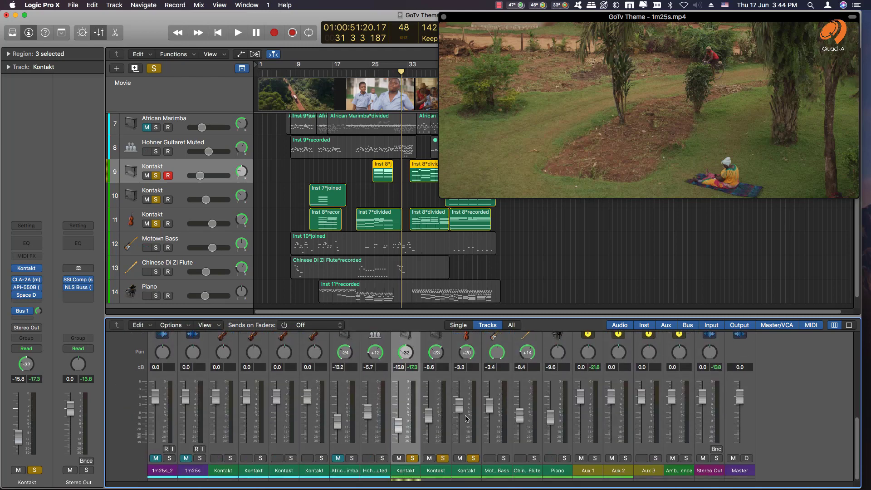
Step: Play the soloed Kontakt tracks from around bar 24 to hear track 11, and stop playback
left_click(356, 73)
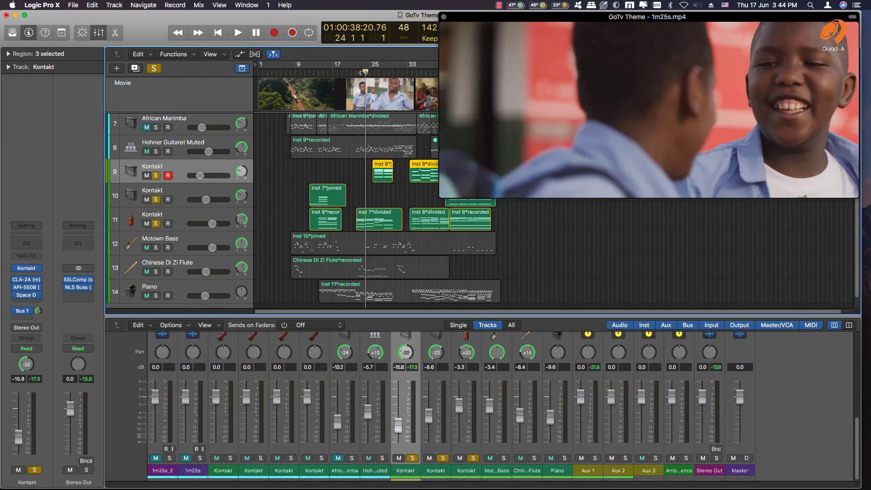
key("space")
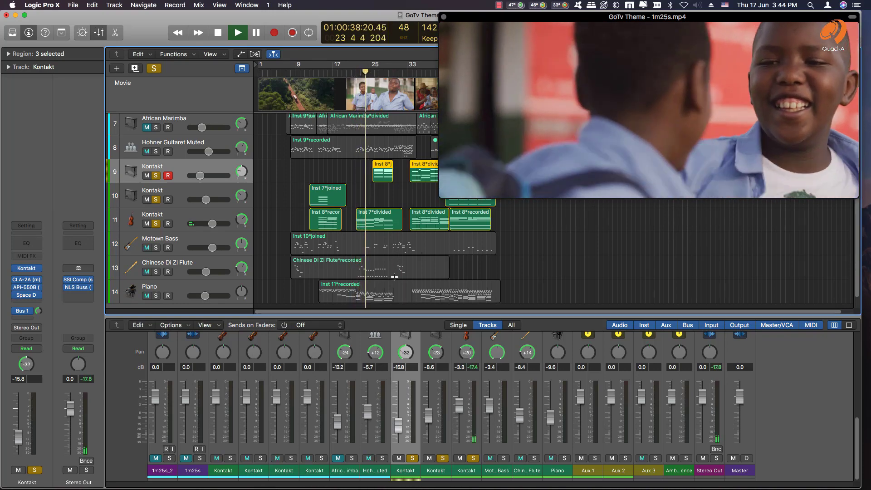
key("space")
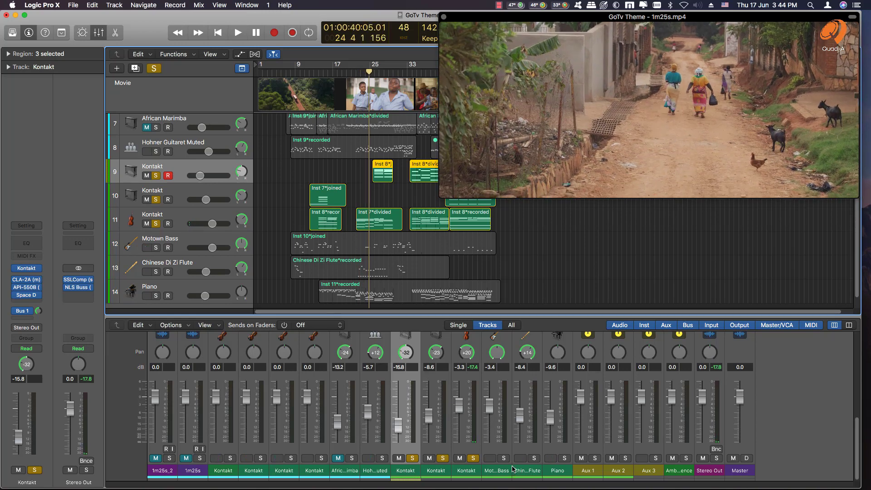
Step: Examine the Compressor settings on the Motown Bass track, and close the plug-in
scroll(496, 432, "up", 6)
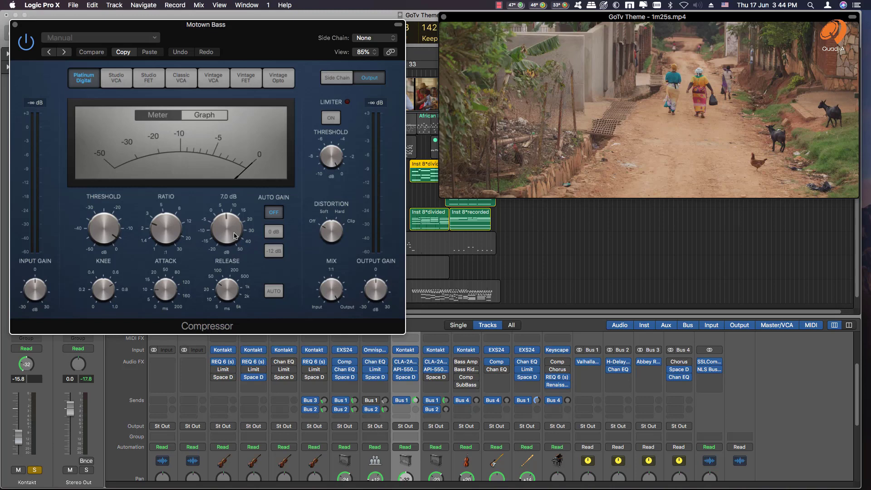
left_click(221, 225)
left_click(16, 25)
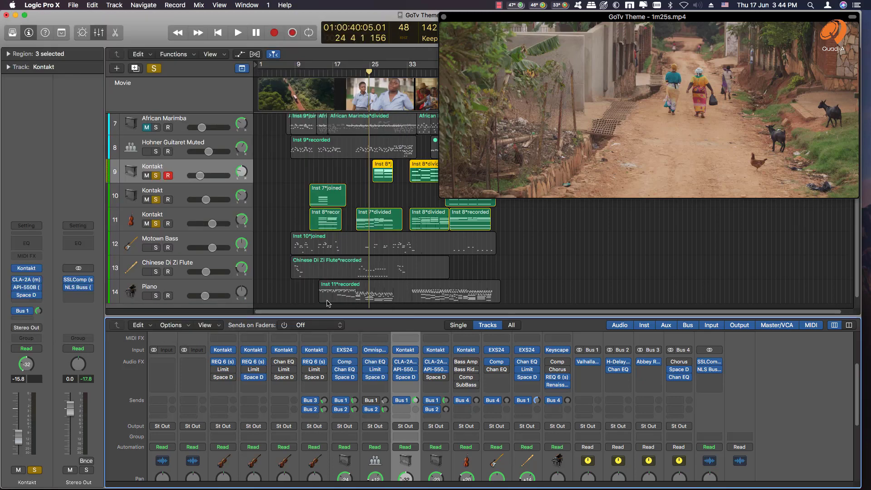
scroll(477, 392, "down", 3)
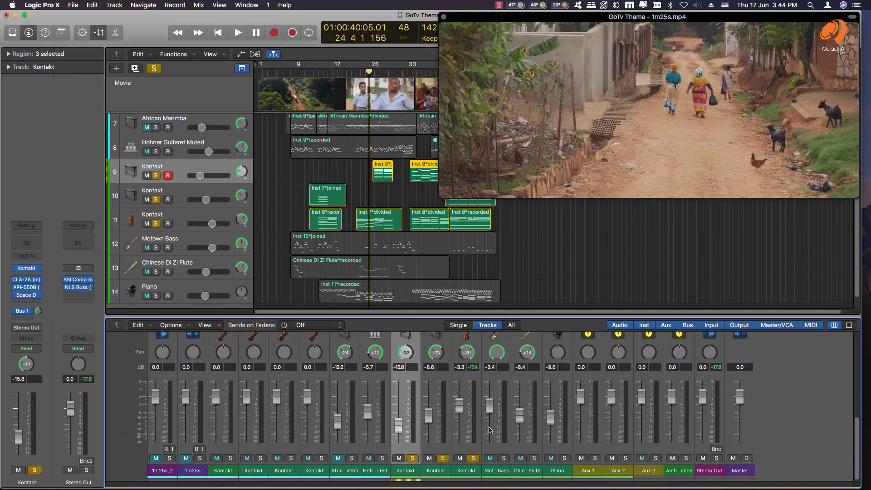
Step: Solo Chinese Di Zi Flute and enable the low cut in its Channel EQ at about 174 Hz, 24 dB/Oct and Q 0.67
left_click(534, 458)
scroll(549, 413, "up", 3)
scroll(548, 413, "up", 1)
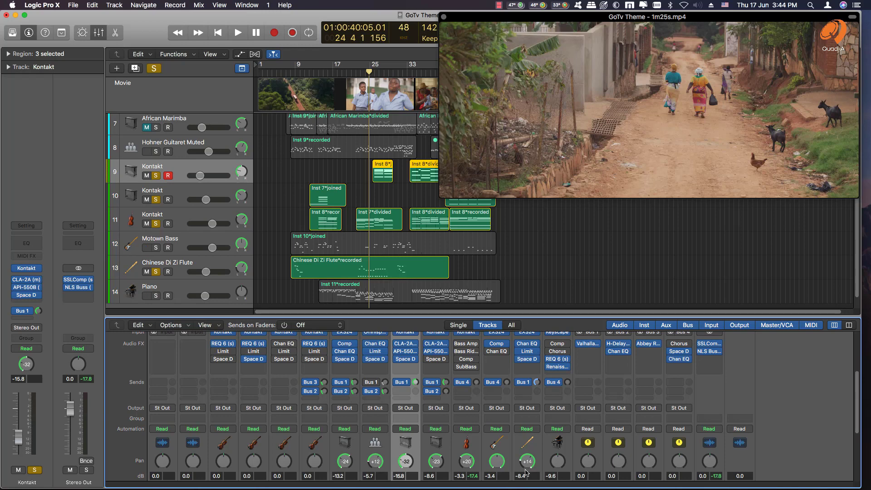
left_click(529, 345)
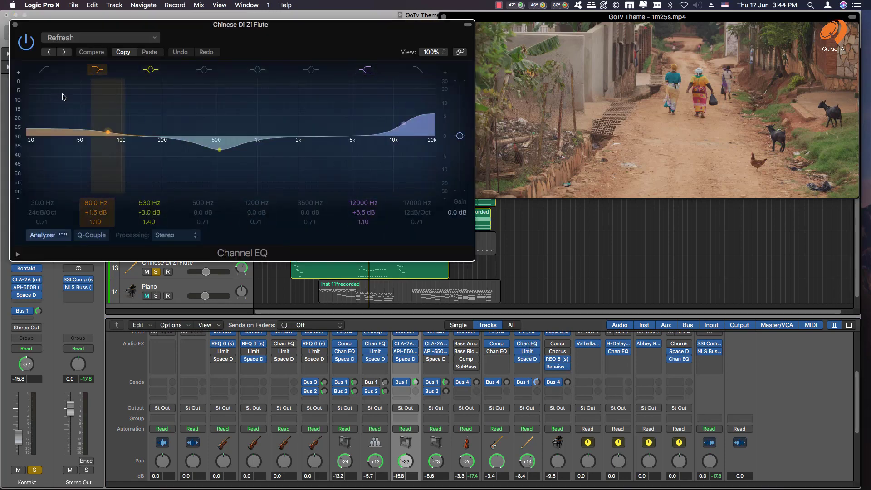
left_click(44, 70)
left_click_drag(50, 150, 165, 154)
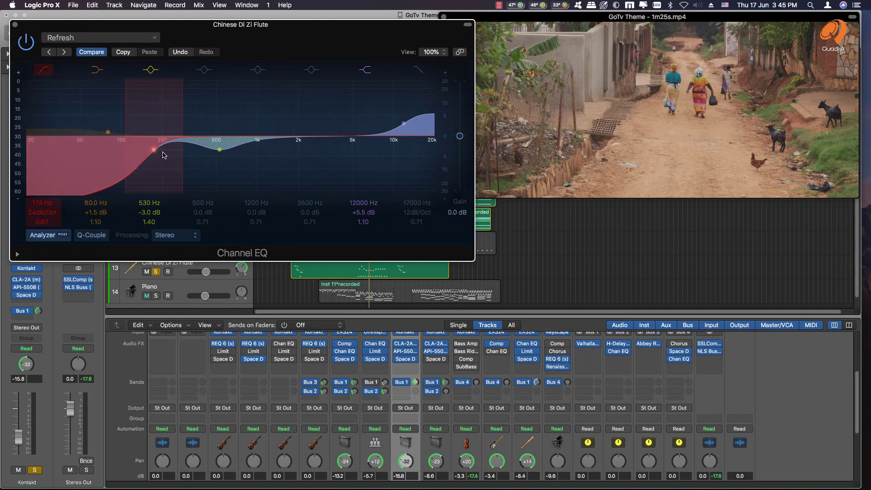
Step: Close the flute's Channel EQ, and examine the Limiter and Space Designer settings on the Chinese Di Zi Flute track
left_click(15, 26)
scroll(425, 273, "down", 1)
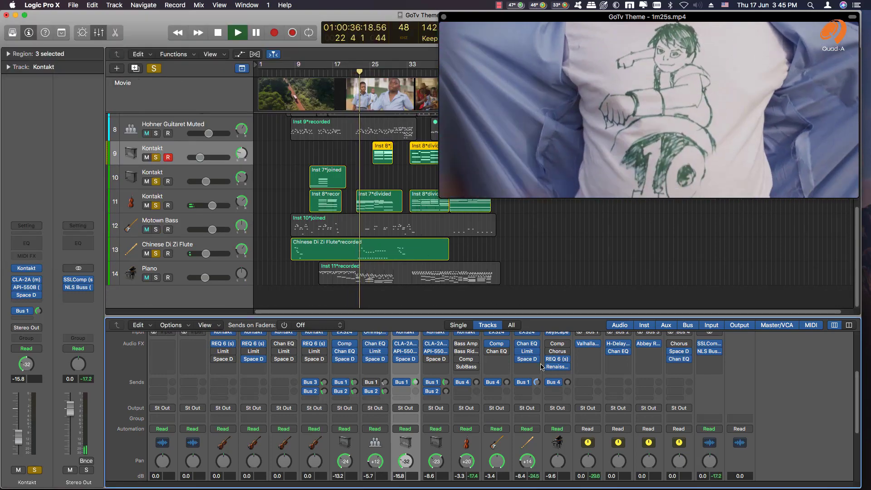
left_click(528, 352)
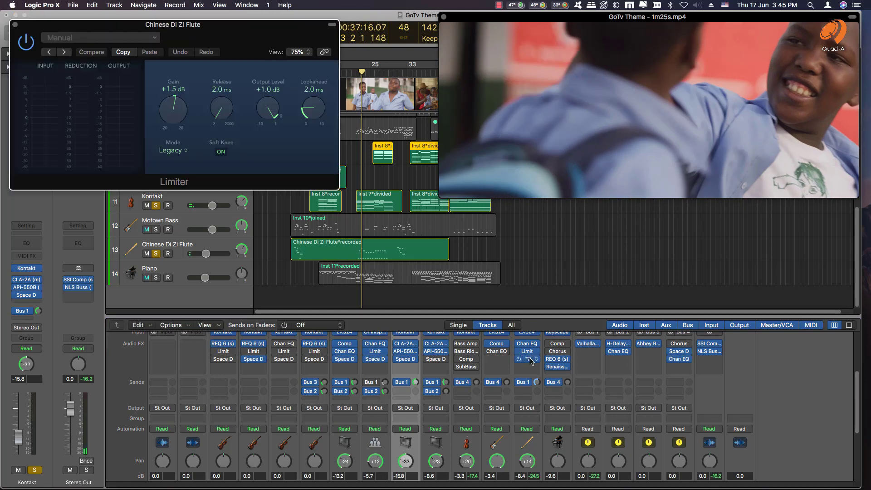
left_click(529, 363)
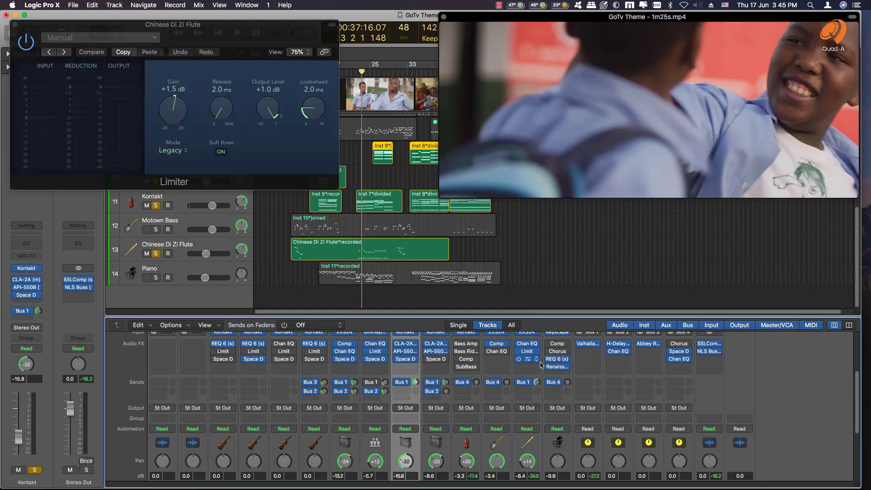
key("v")
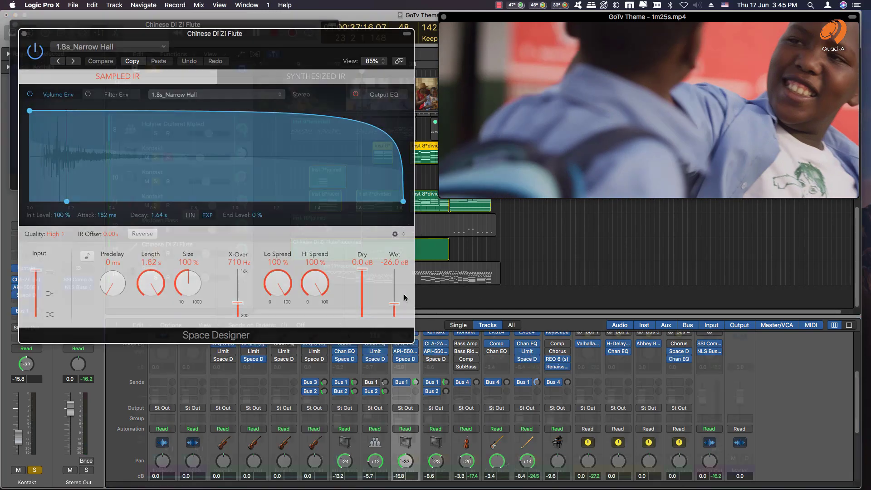
Step: Add Piano to the solo, examine the band settings of its REQ 6 equalizer, and close the plug-in
scroll(566, 451, "down", 5)
scroll(567, 452, "up", 5)
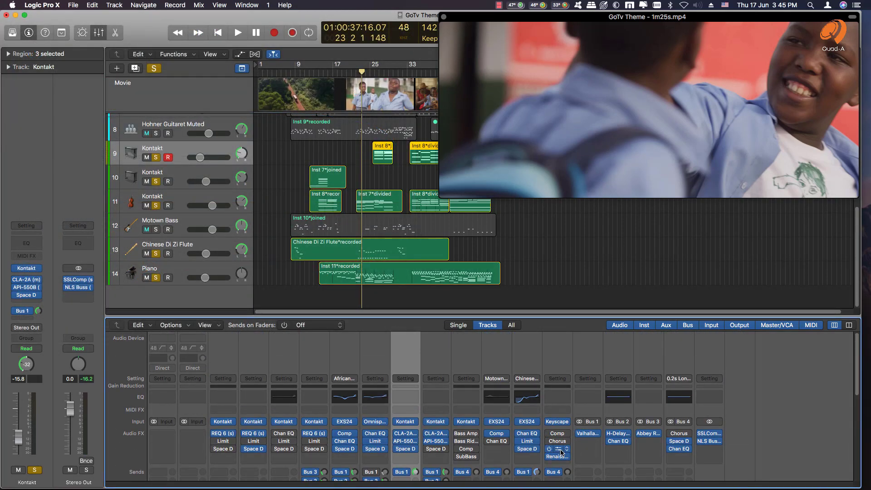
left_click(560, 449)
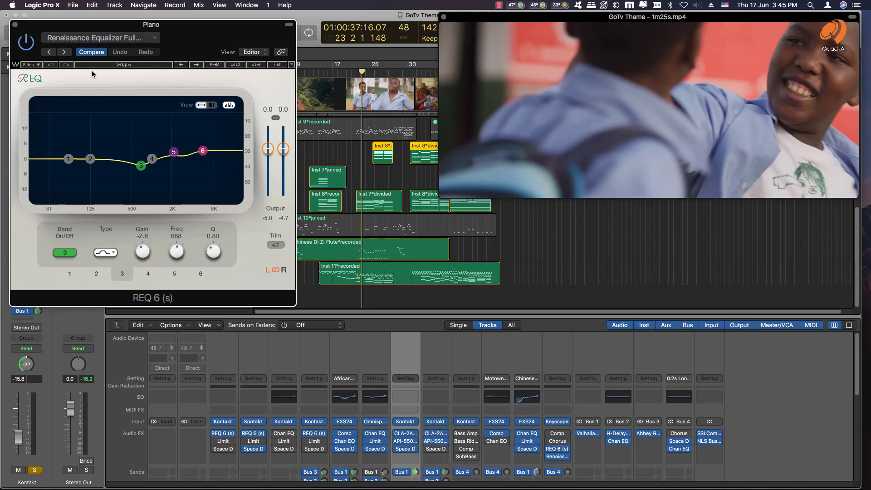
left_click(12, 25)
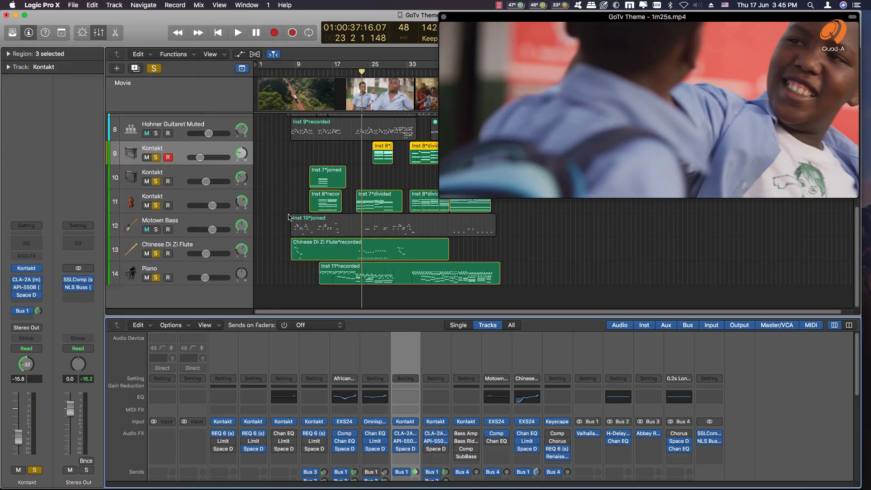
Step: Examine the Renaissance Axx threshold, gain and attack settings on the Piano track, and close the plug-in
scroll(486, 374, "down", 5)
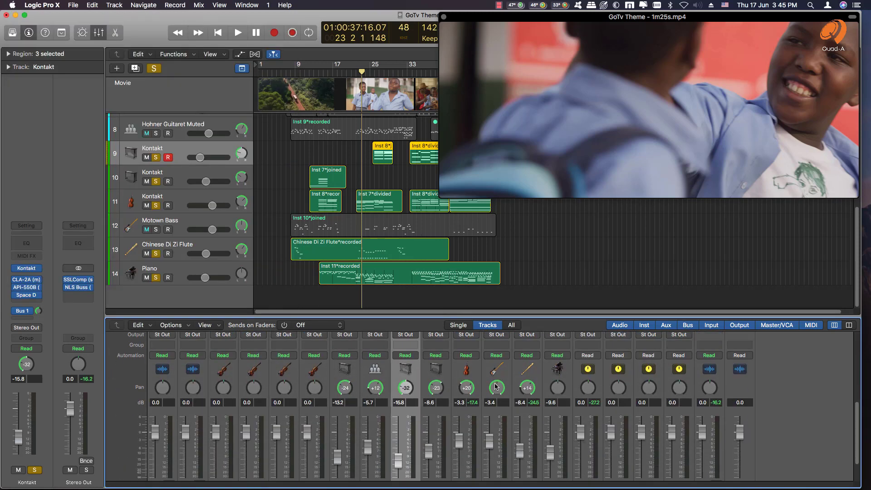
scroll(496, 386, "down", 3)
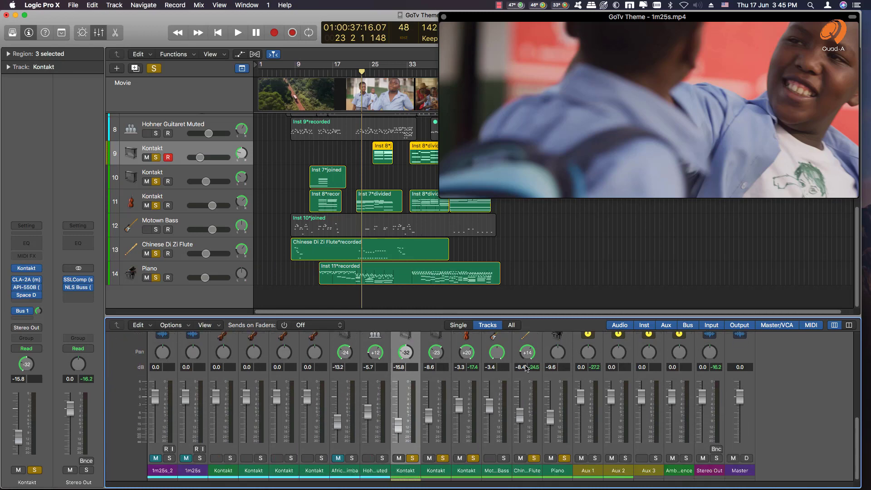
scroll(496, 387, "up", 5)
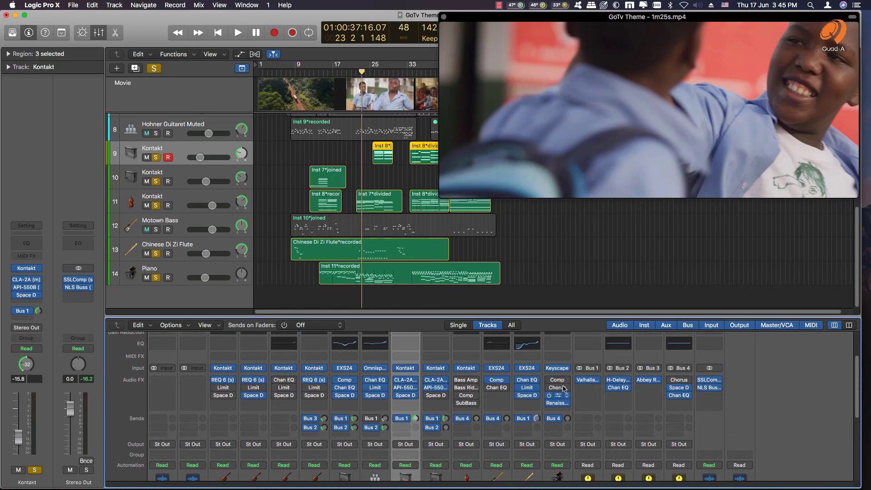
left_click(561, 404)
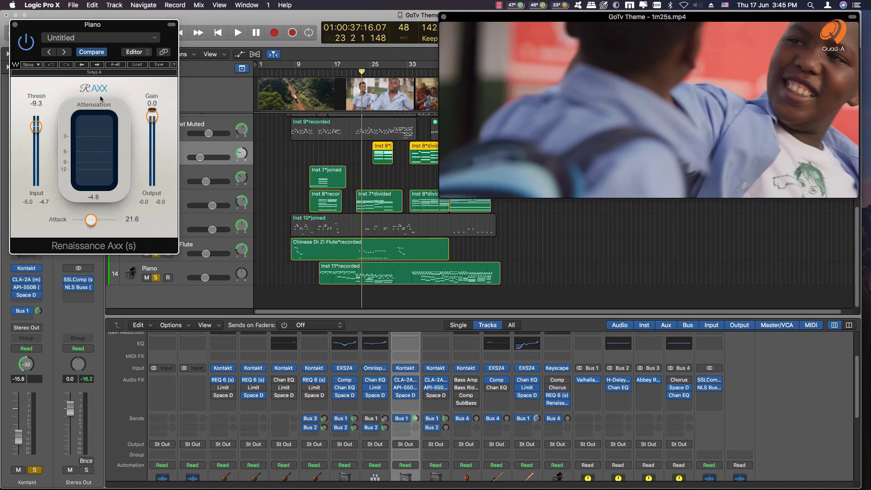
left_click(14, 24)
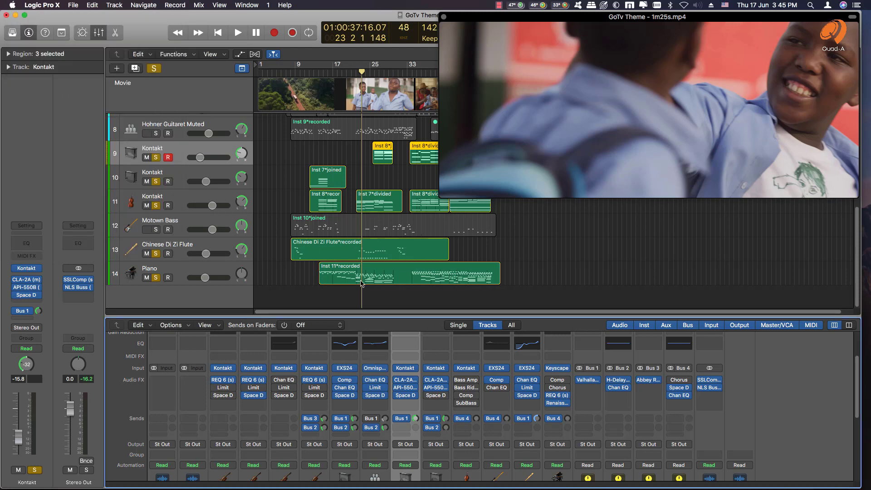
Step: Examine the SSLComp bus compressor's threshold and release controls on Stereo Out, and close the plug-in
mouse_move(399, 382)
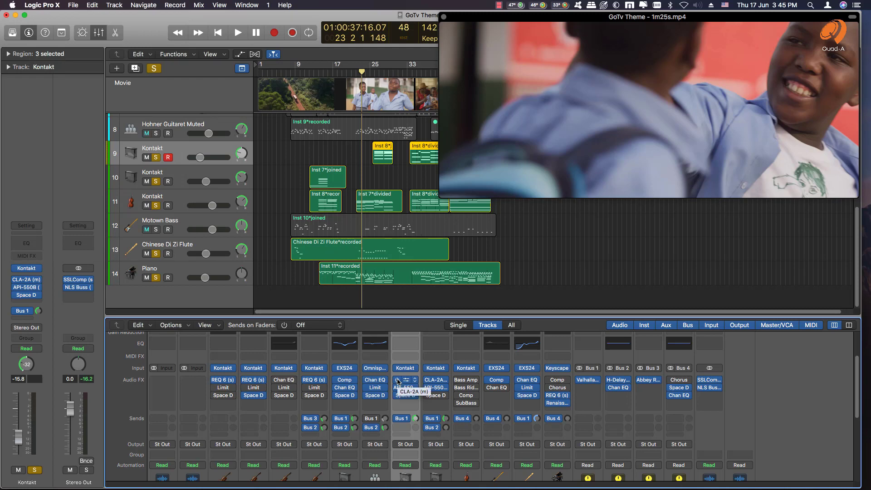
scroll(652, 435, "down", 5)
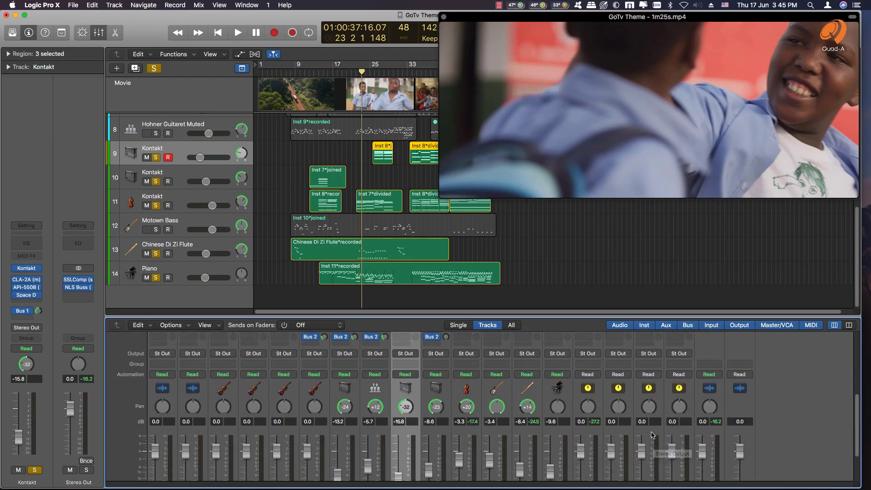
scroll(652, 435, "up", 5)
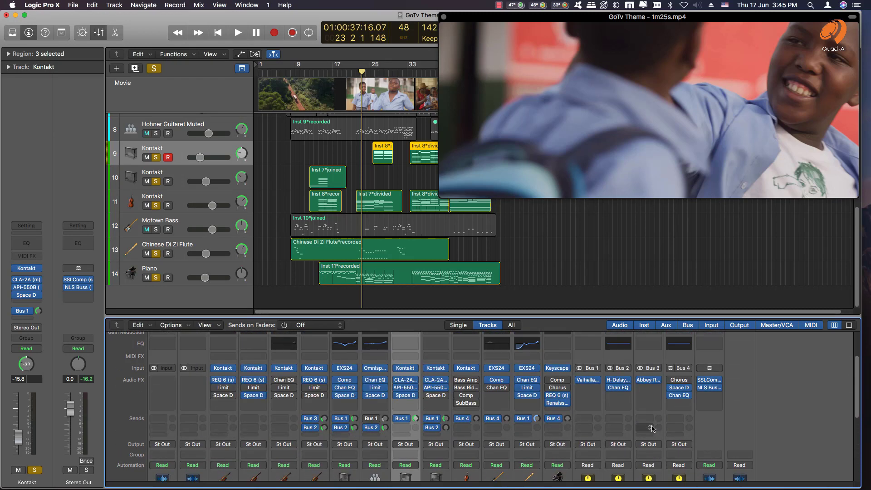
left_click(710, 381)
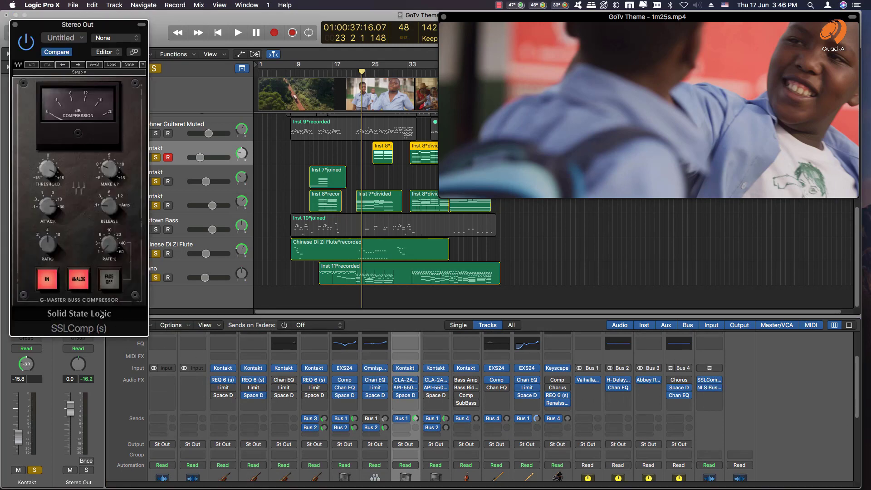
left_click(111, 208)
left_click_drag(47, 171, 48, 157)
left_click(15, 25)
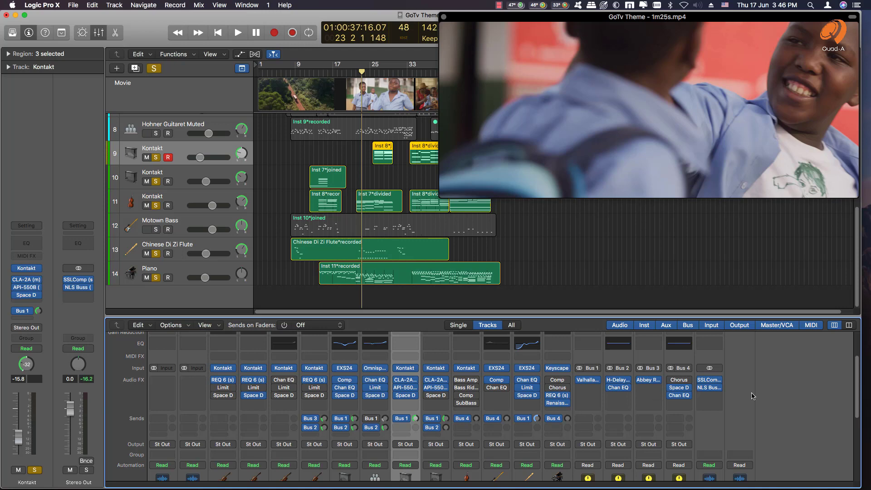
Step: Examine the NLS Buss console settings on Stereo Out, close the plug-in, and look over the mixer's channel strips
left_click(706, 391)
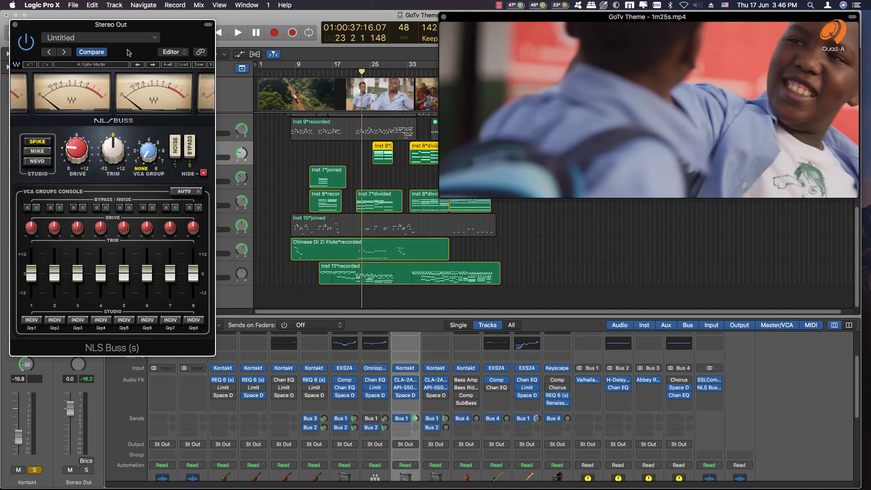
left_click(15, 25)
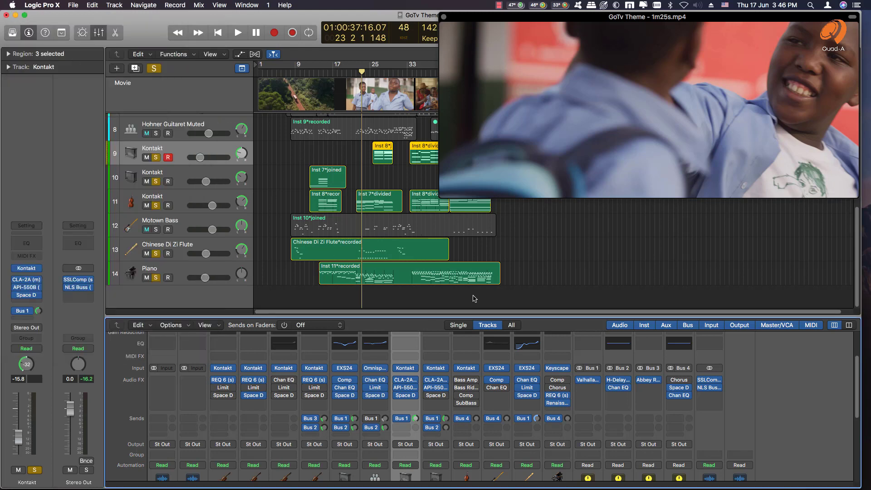
scroll(671, 447, "down", 5)
scroll(671, 447, "up", 6)
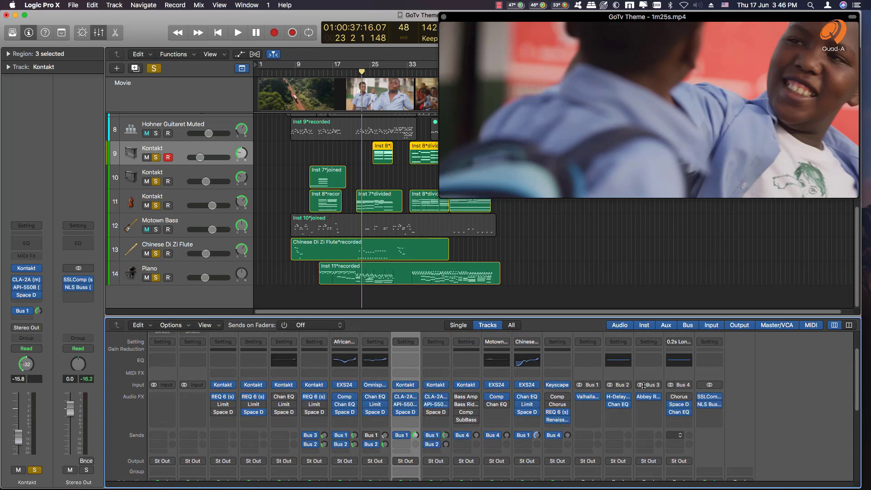
Step: Clear the solo from all tracks and start playing the full mix from around bar 6
left_click(156, 206, "alt")
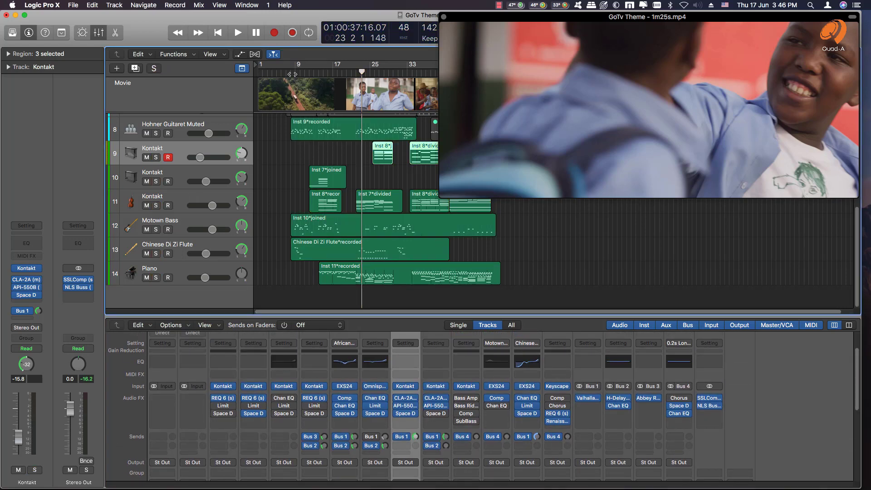
left_click(290, 73)
left_click(285, 72)
key("space")
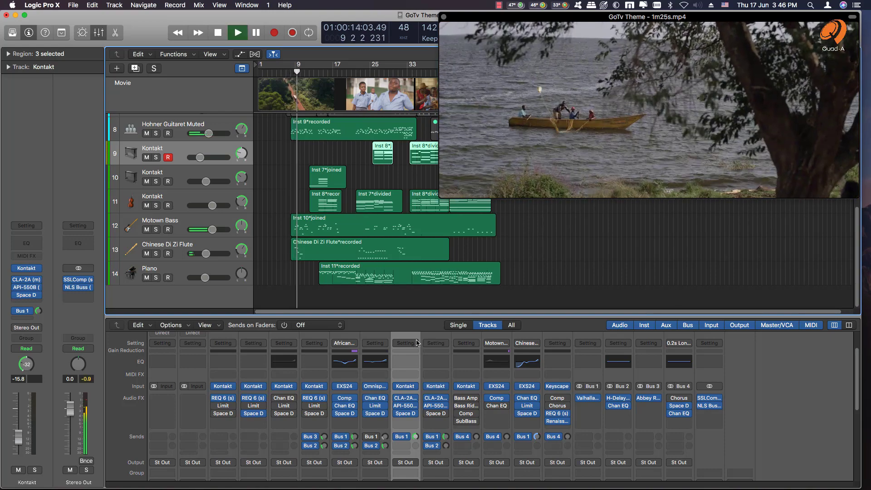
Step: Hide the mixer to show all 14 tracks, and let the full mix play past the last region
key("x")
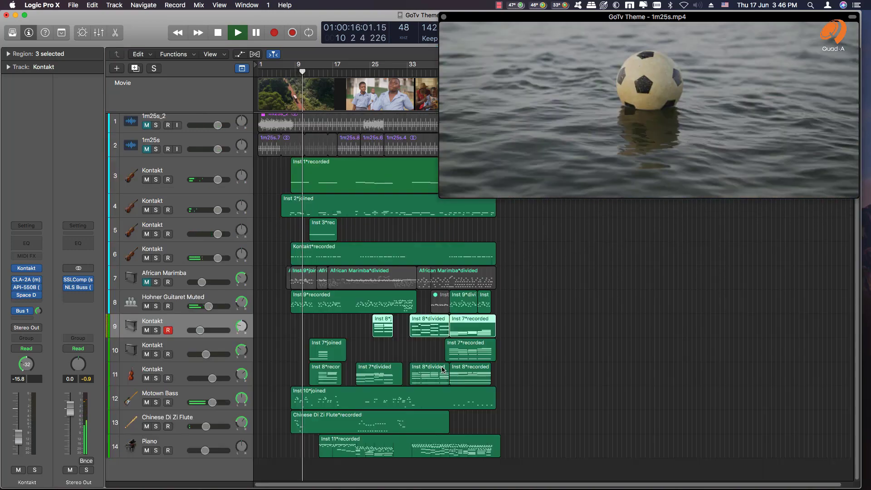
key("super+Right")
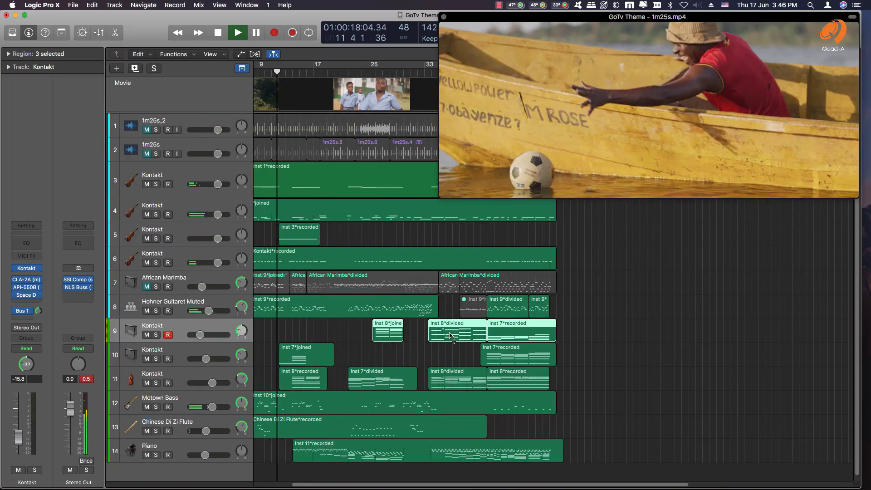
scroll(484, 334, "left", 4)
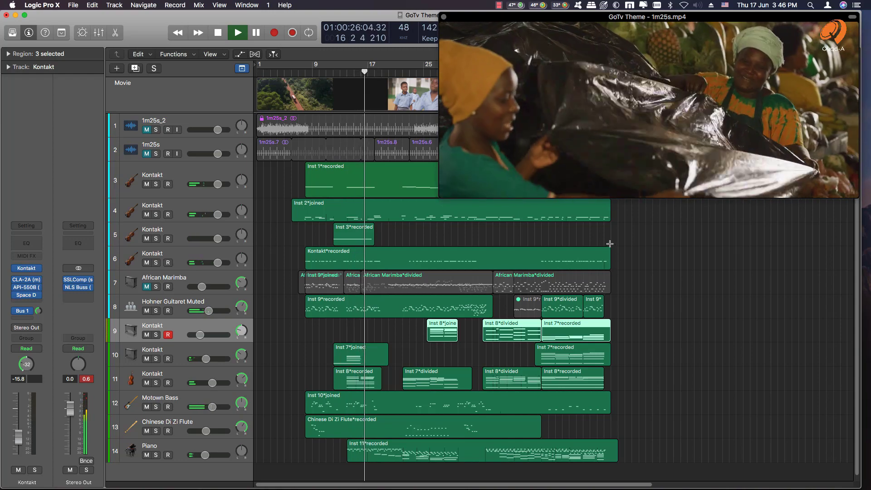
scroll(638, 294, "right", 2)
scroll(638, 294, "right", 4)
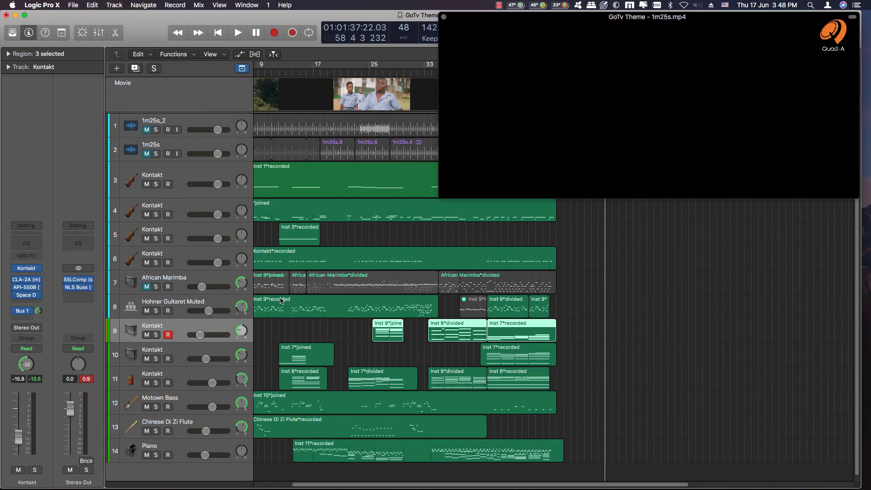
scroll(502, 318, "down", 3)
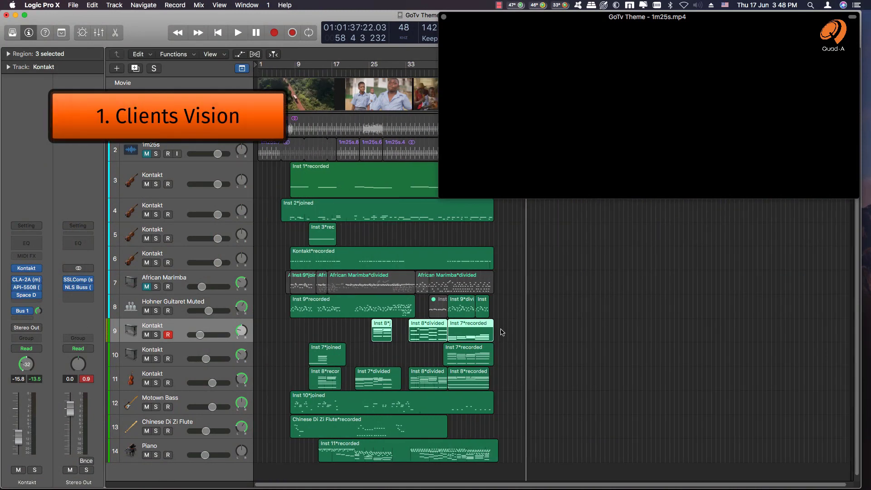